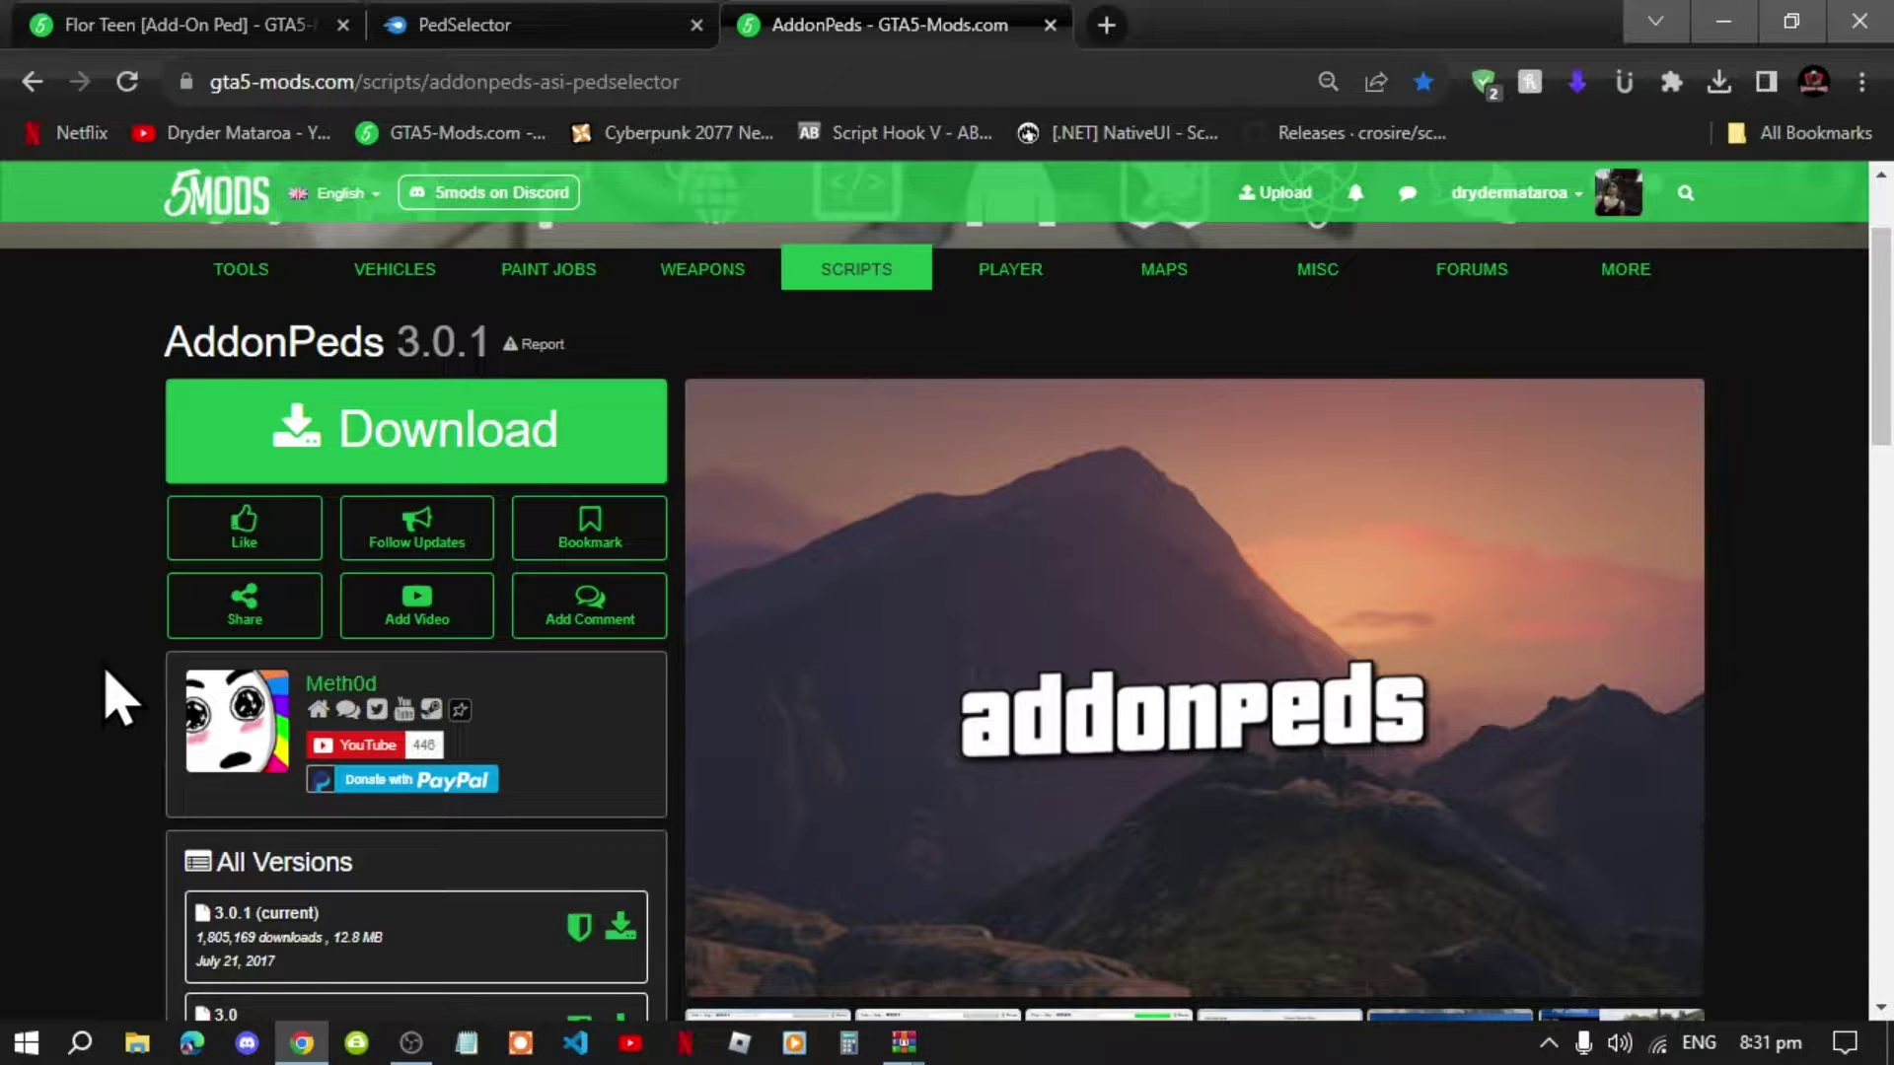
- Review the PedSelector and Flor Teen [Add-On Ped] download pages
click(590, 14)
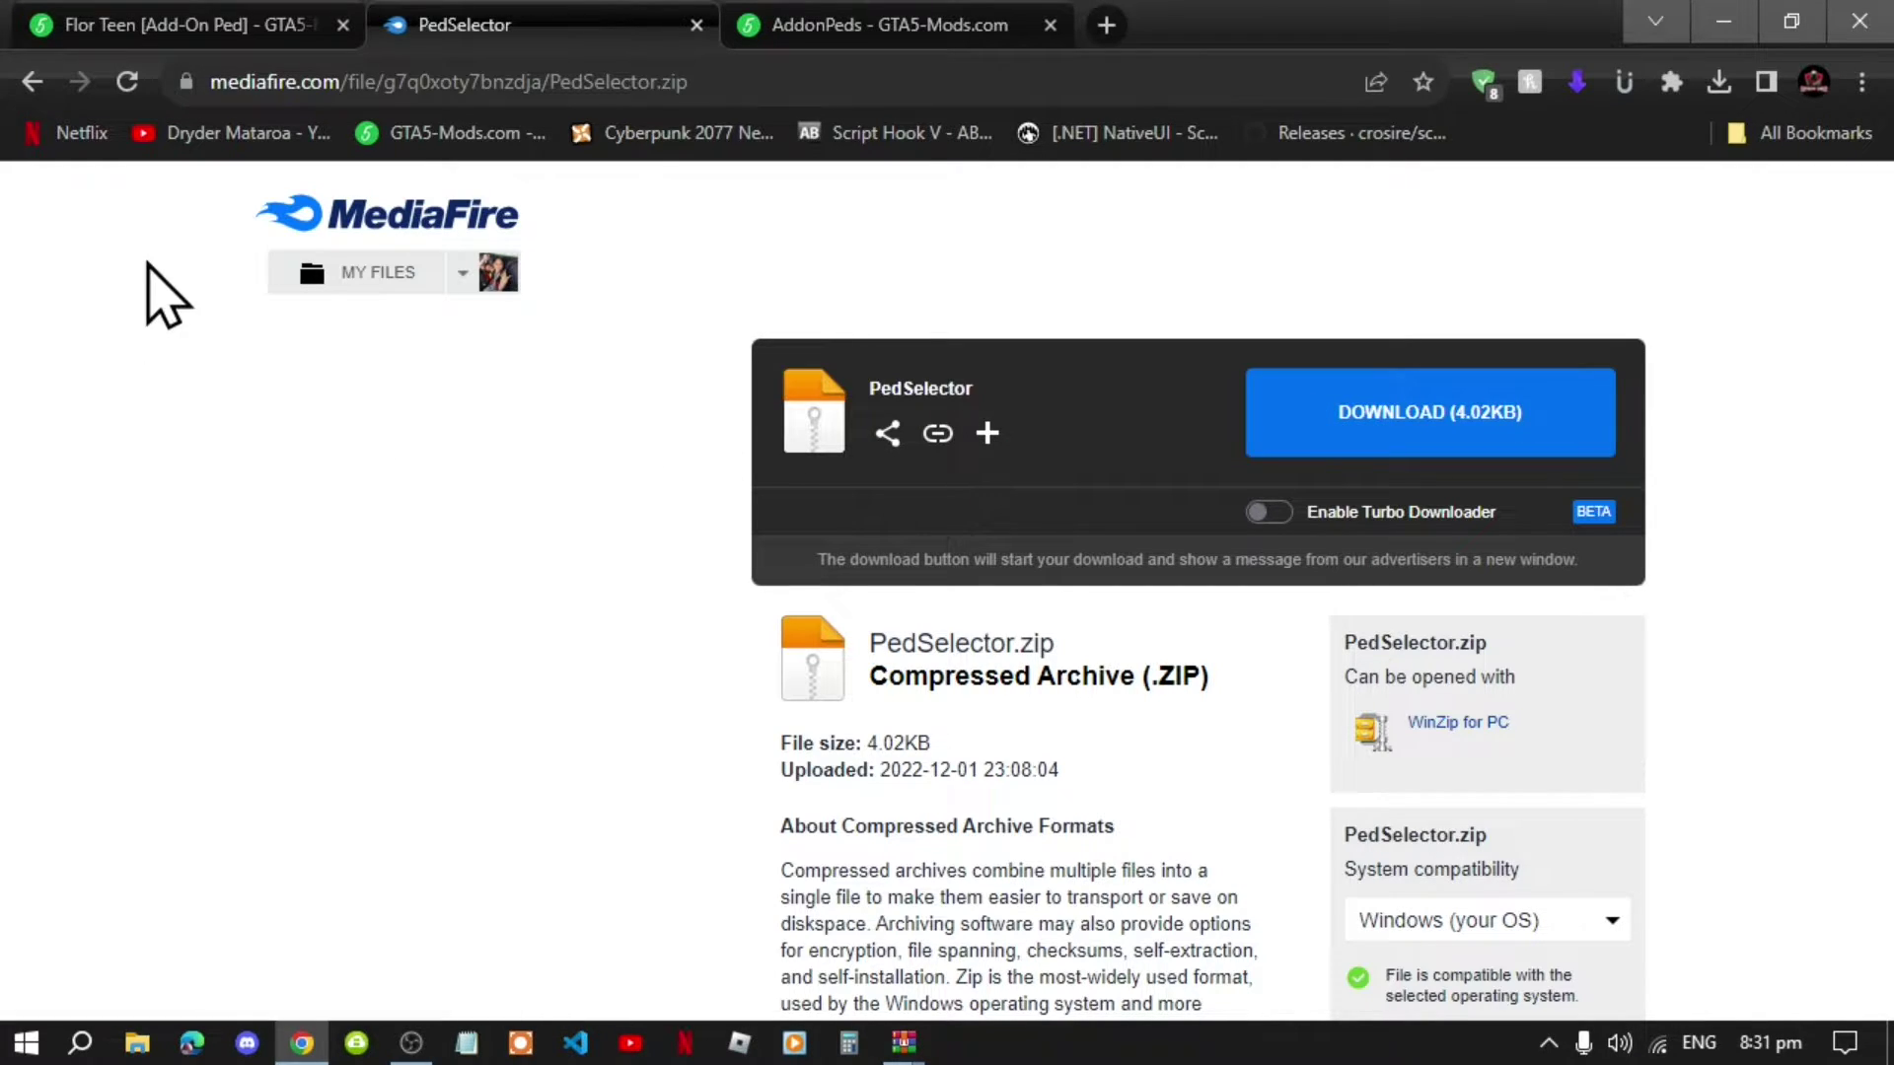
click(194, 30)
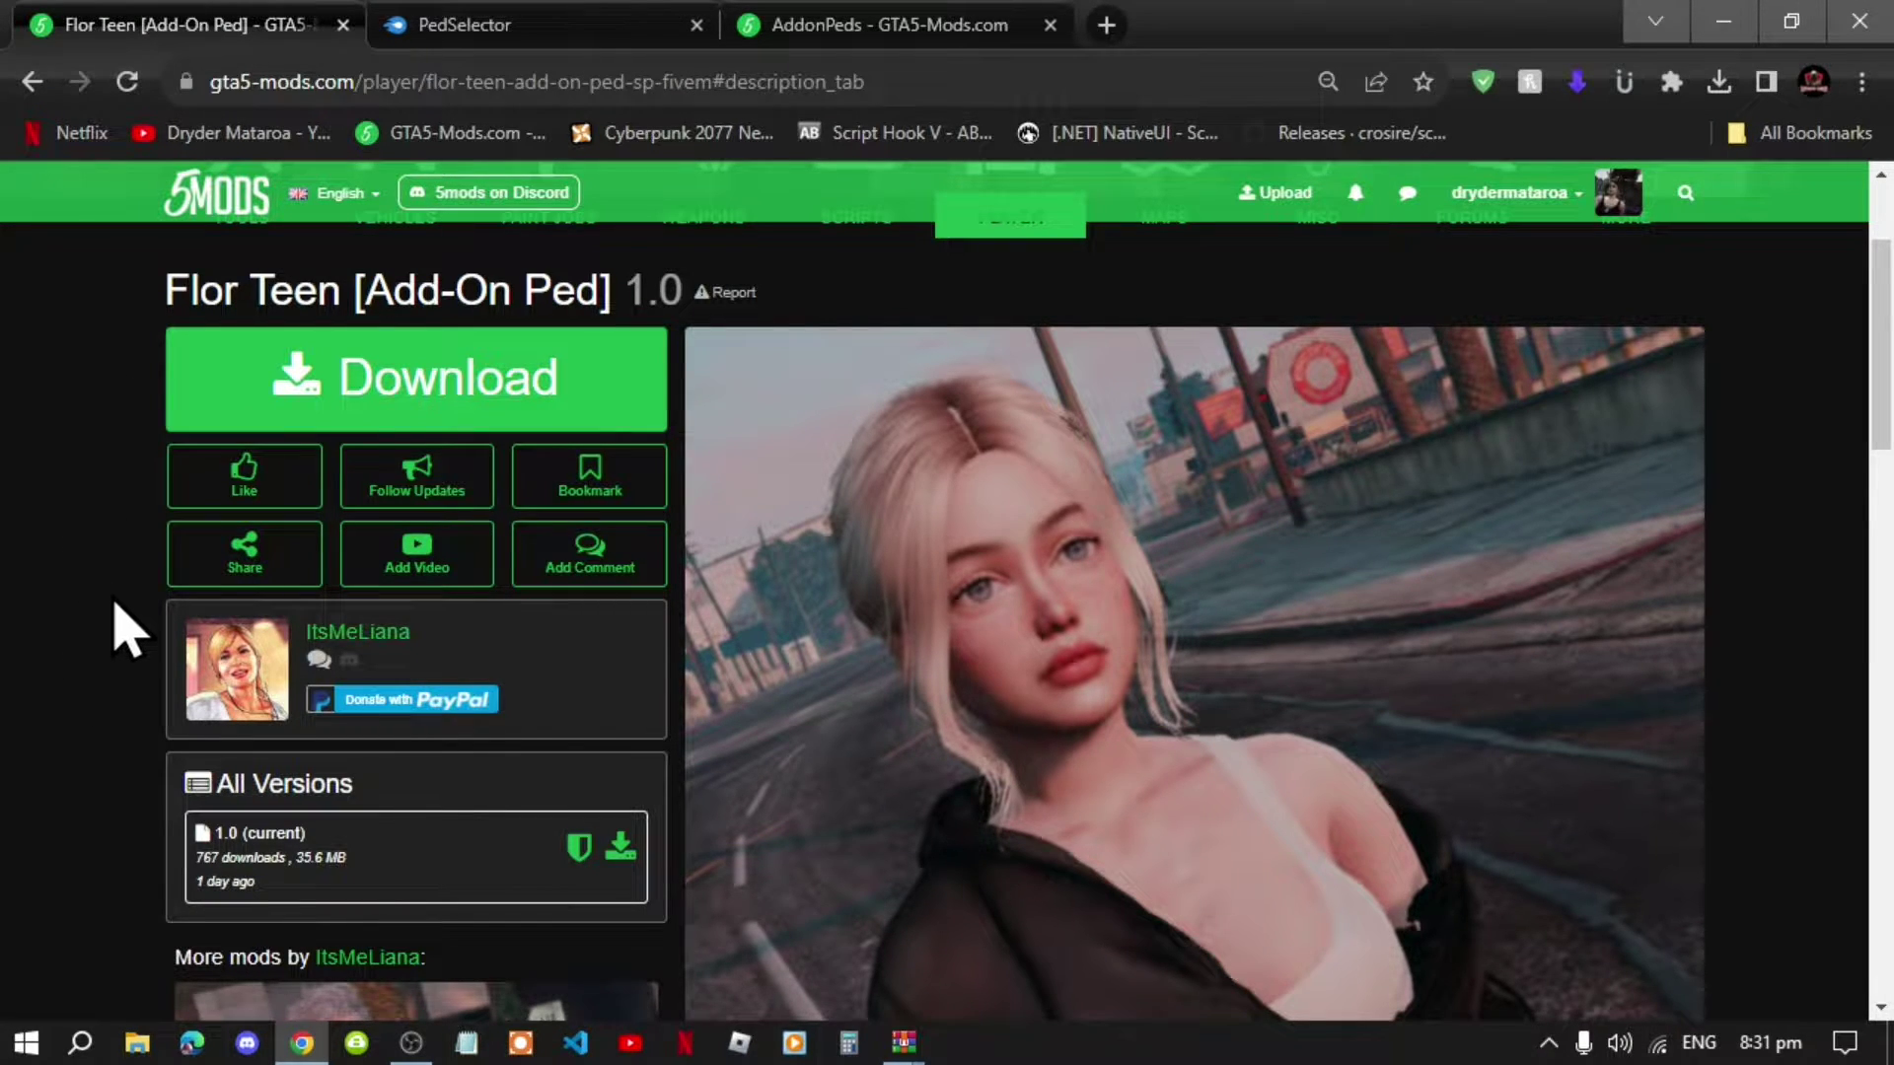
middle_click(98, 575)
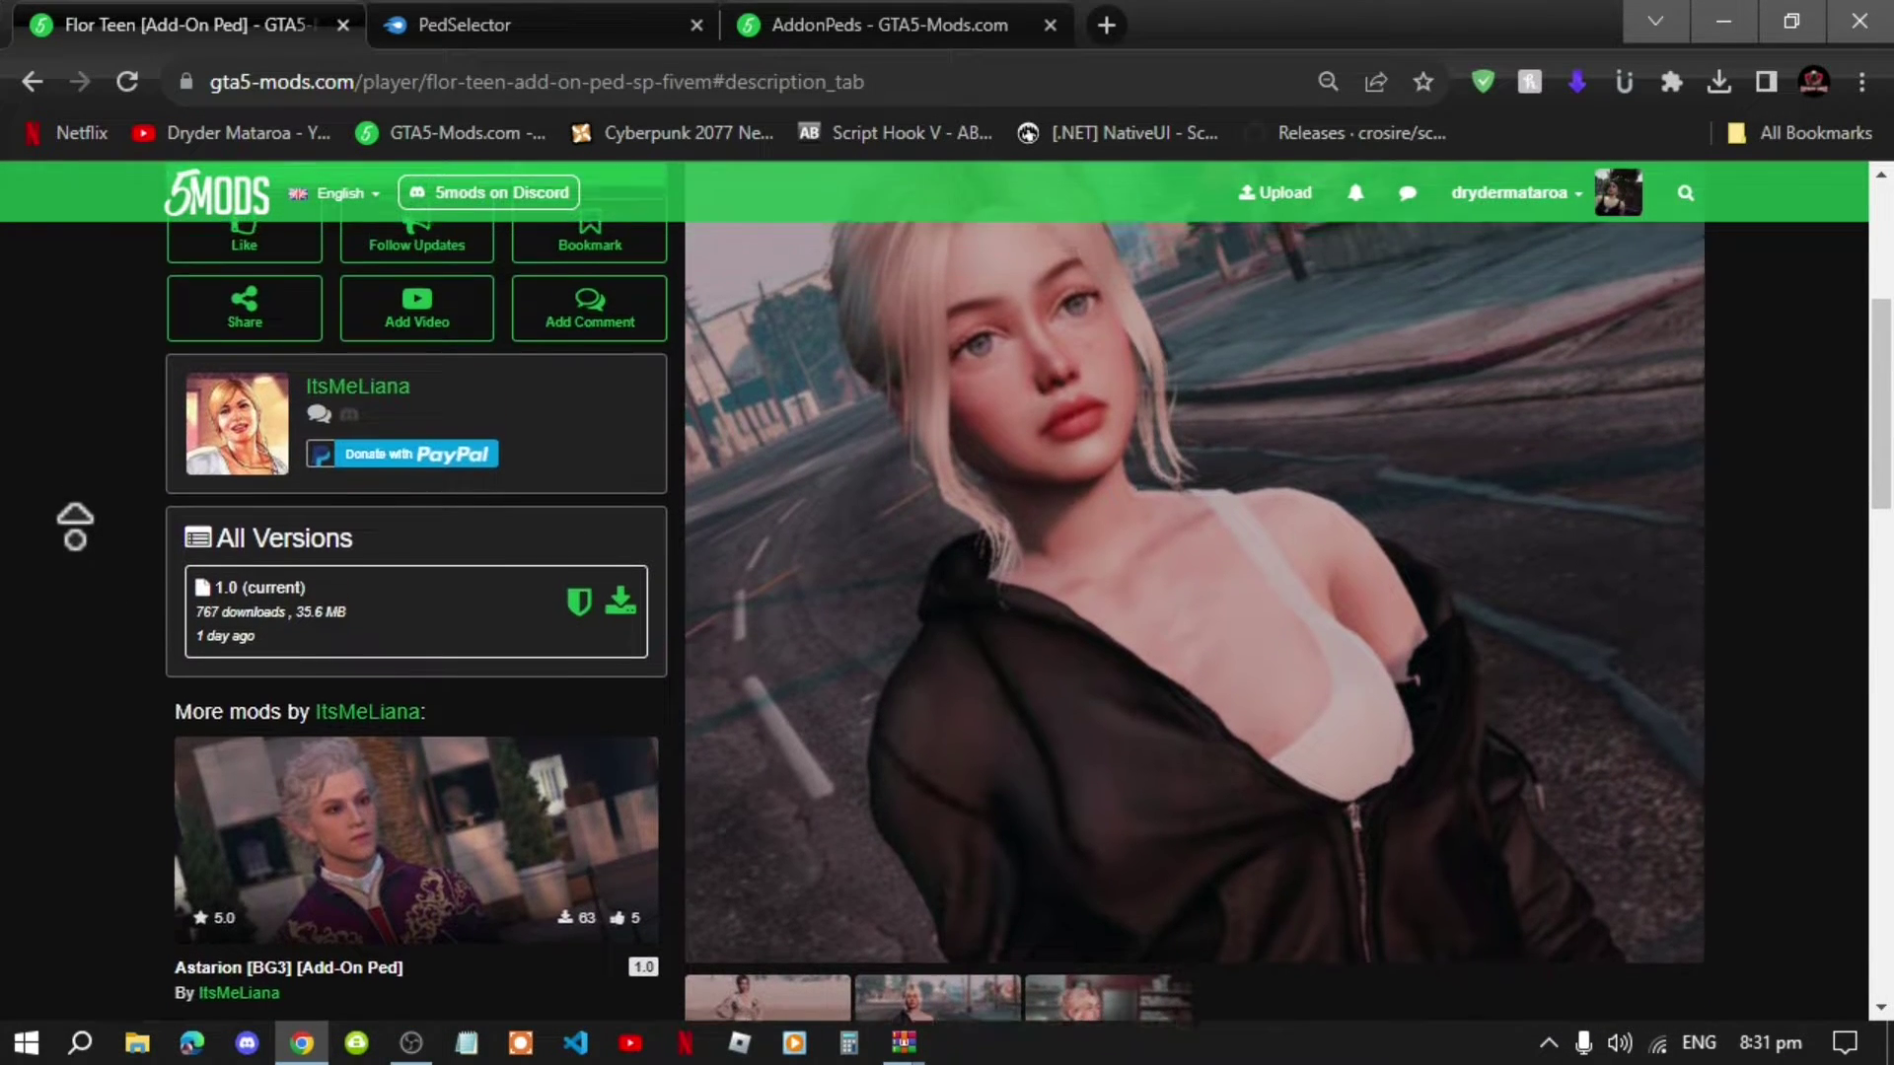
right_click(79, 546)
middle_click(79, 489)
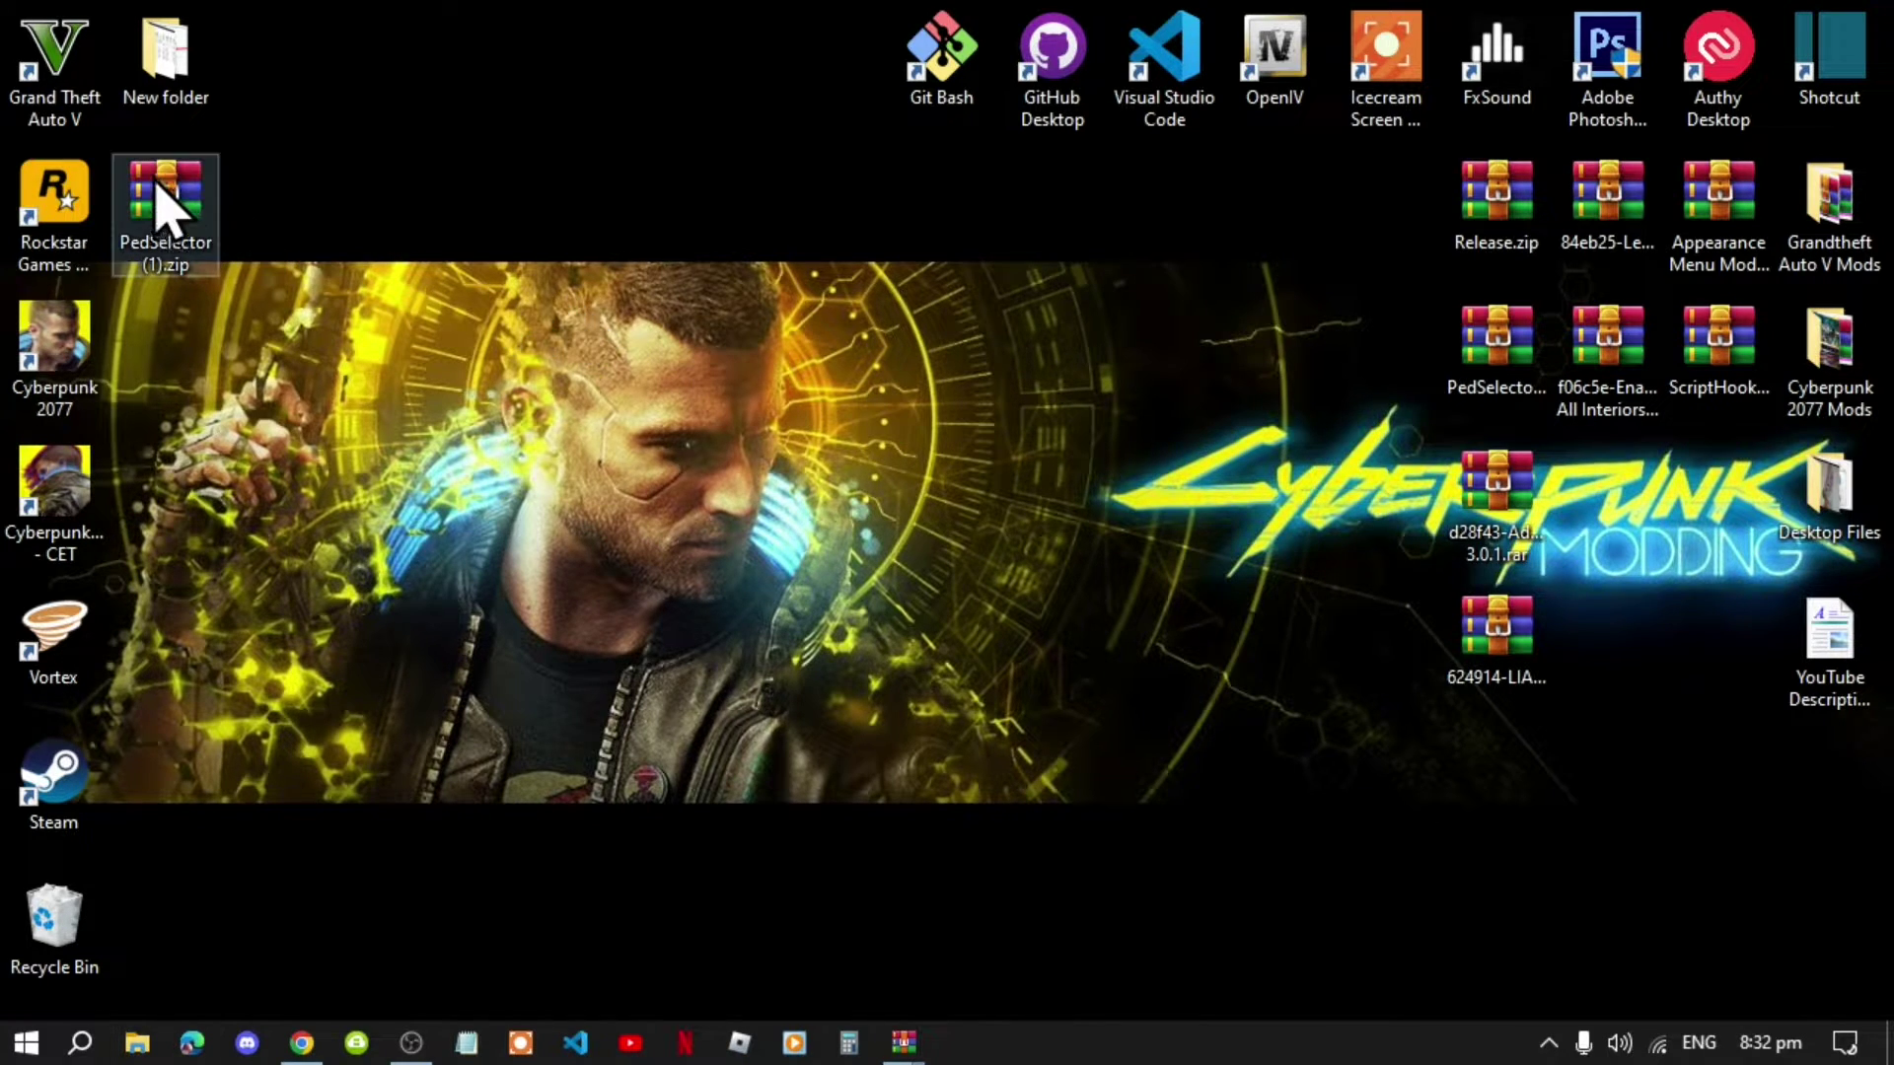
- Open the Grand Theft Auto V install location and go to its mods\update\x64\dlcpacks folder
right_click(49, 44)
click(116, 97)
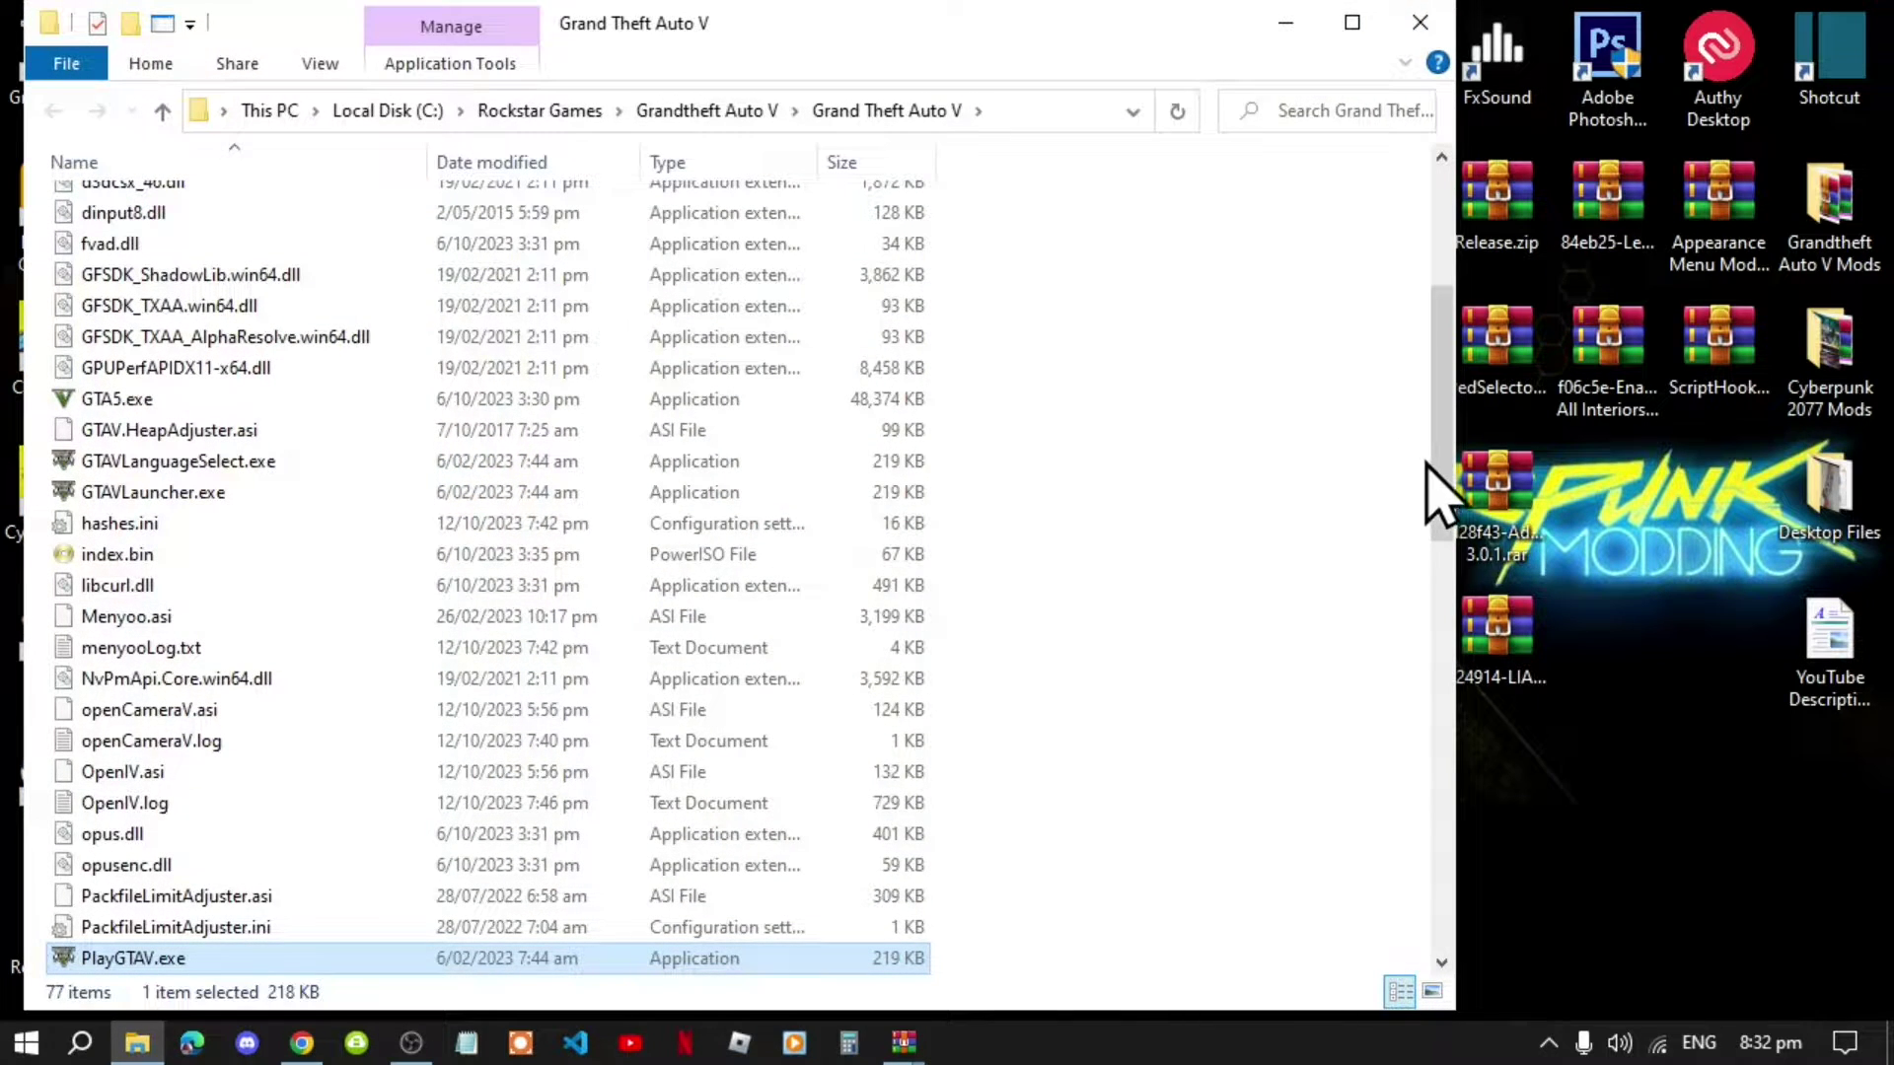
drag(1428, 470, 1457, 314)
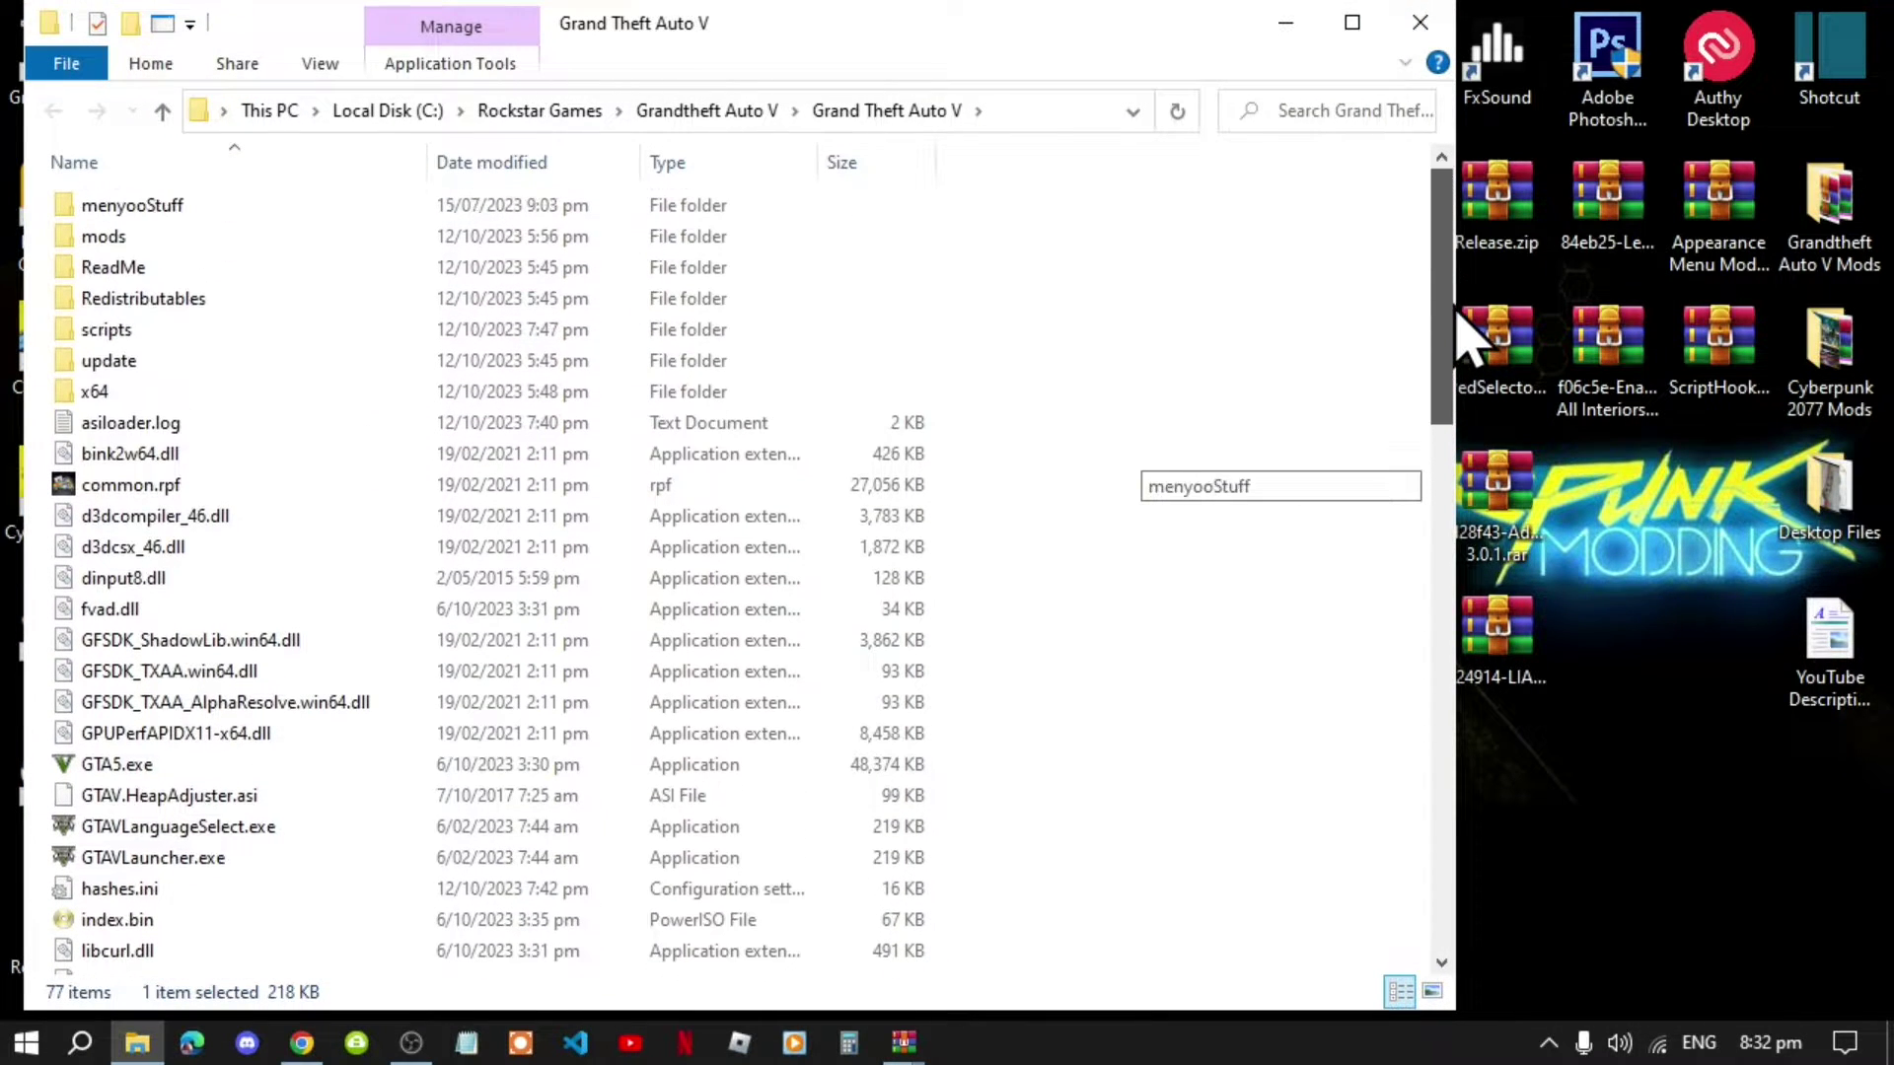
double_click(159, 245)
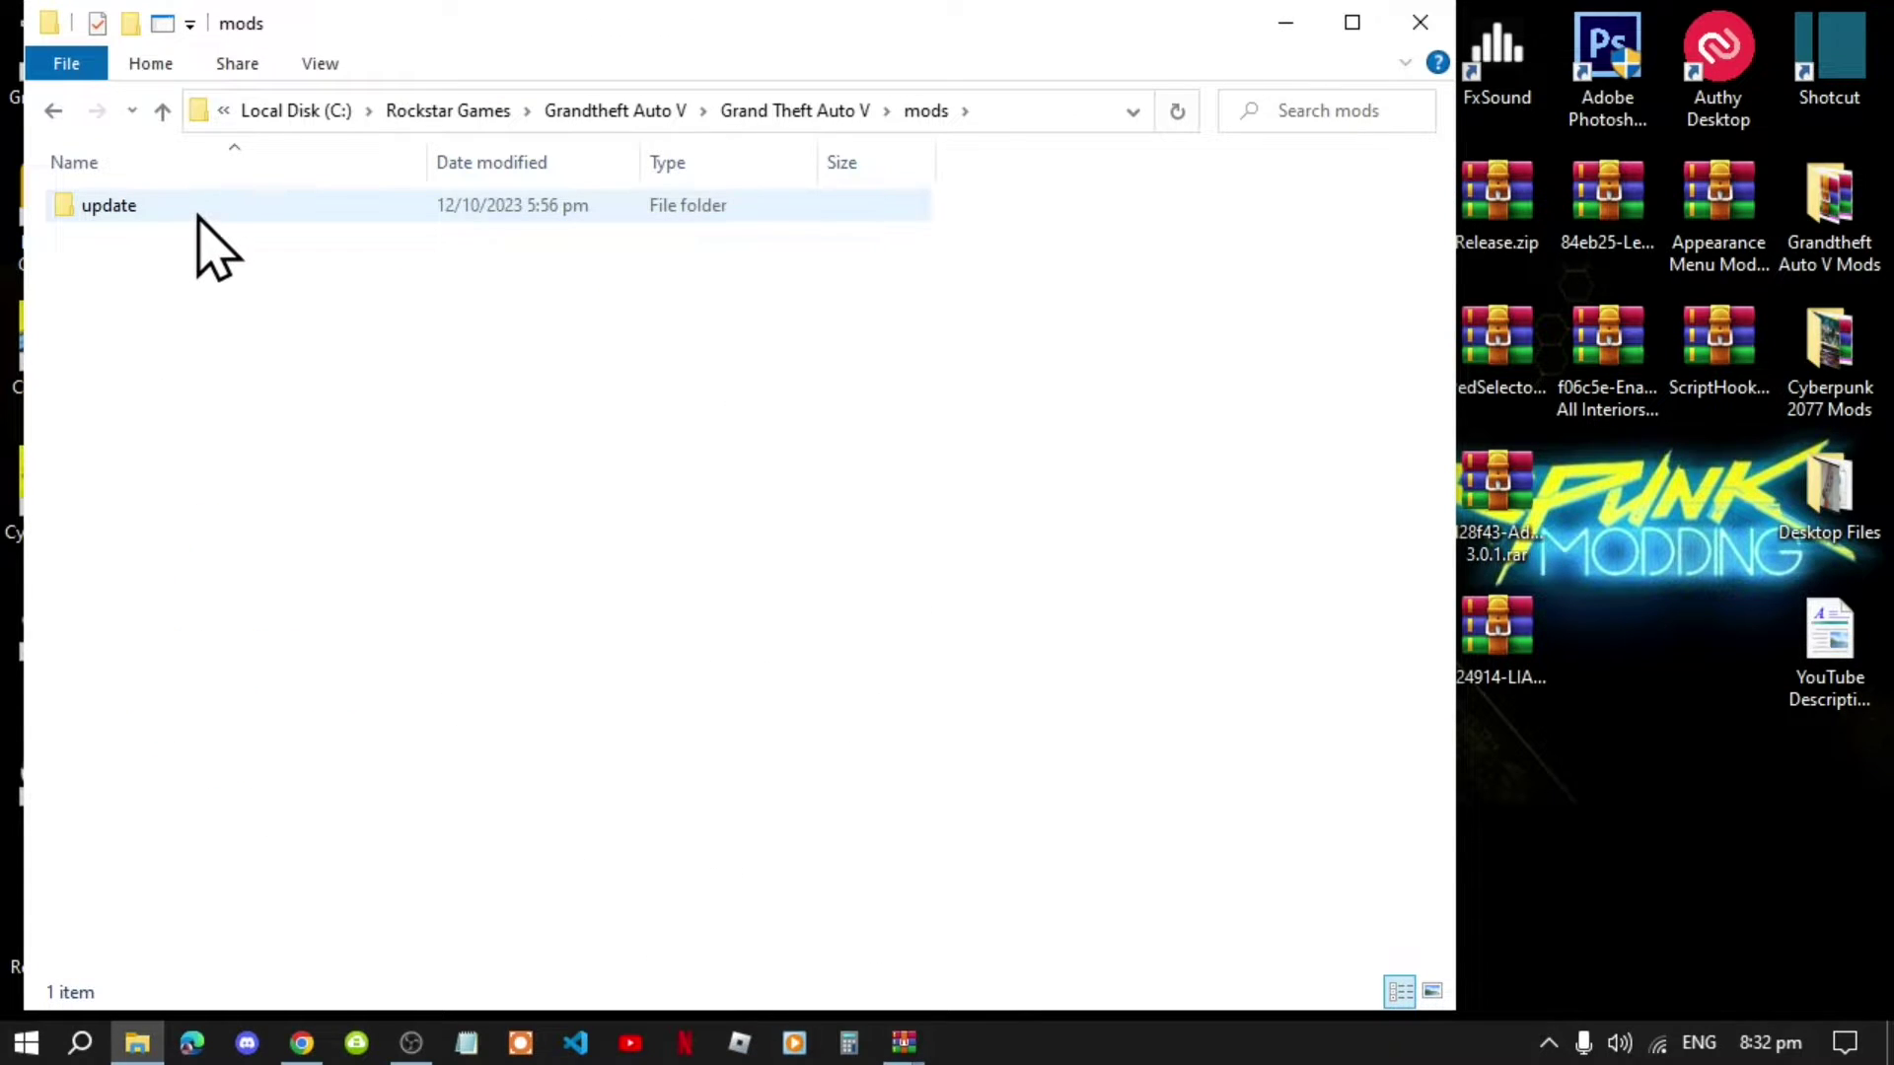
double_click(198, 219)
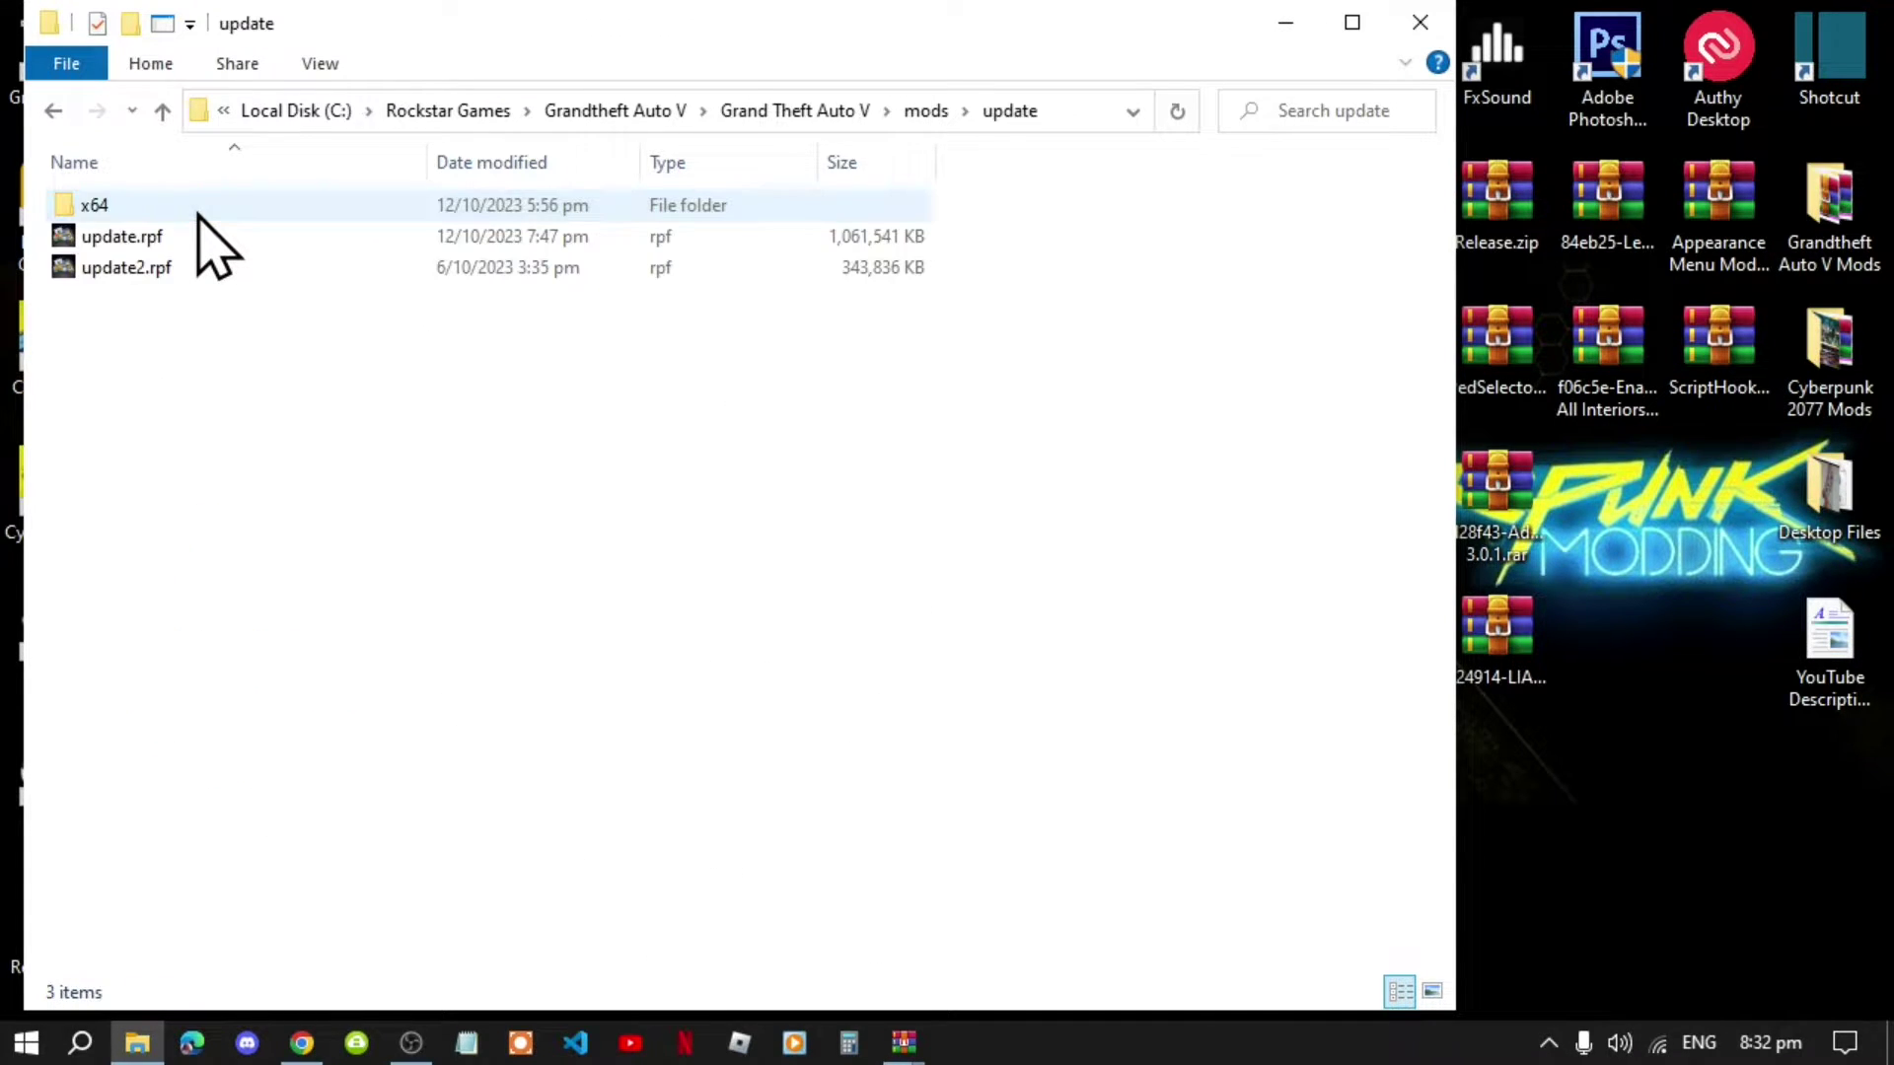
double_click(95, 206)
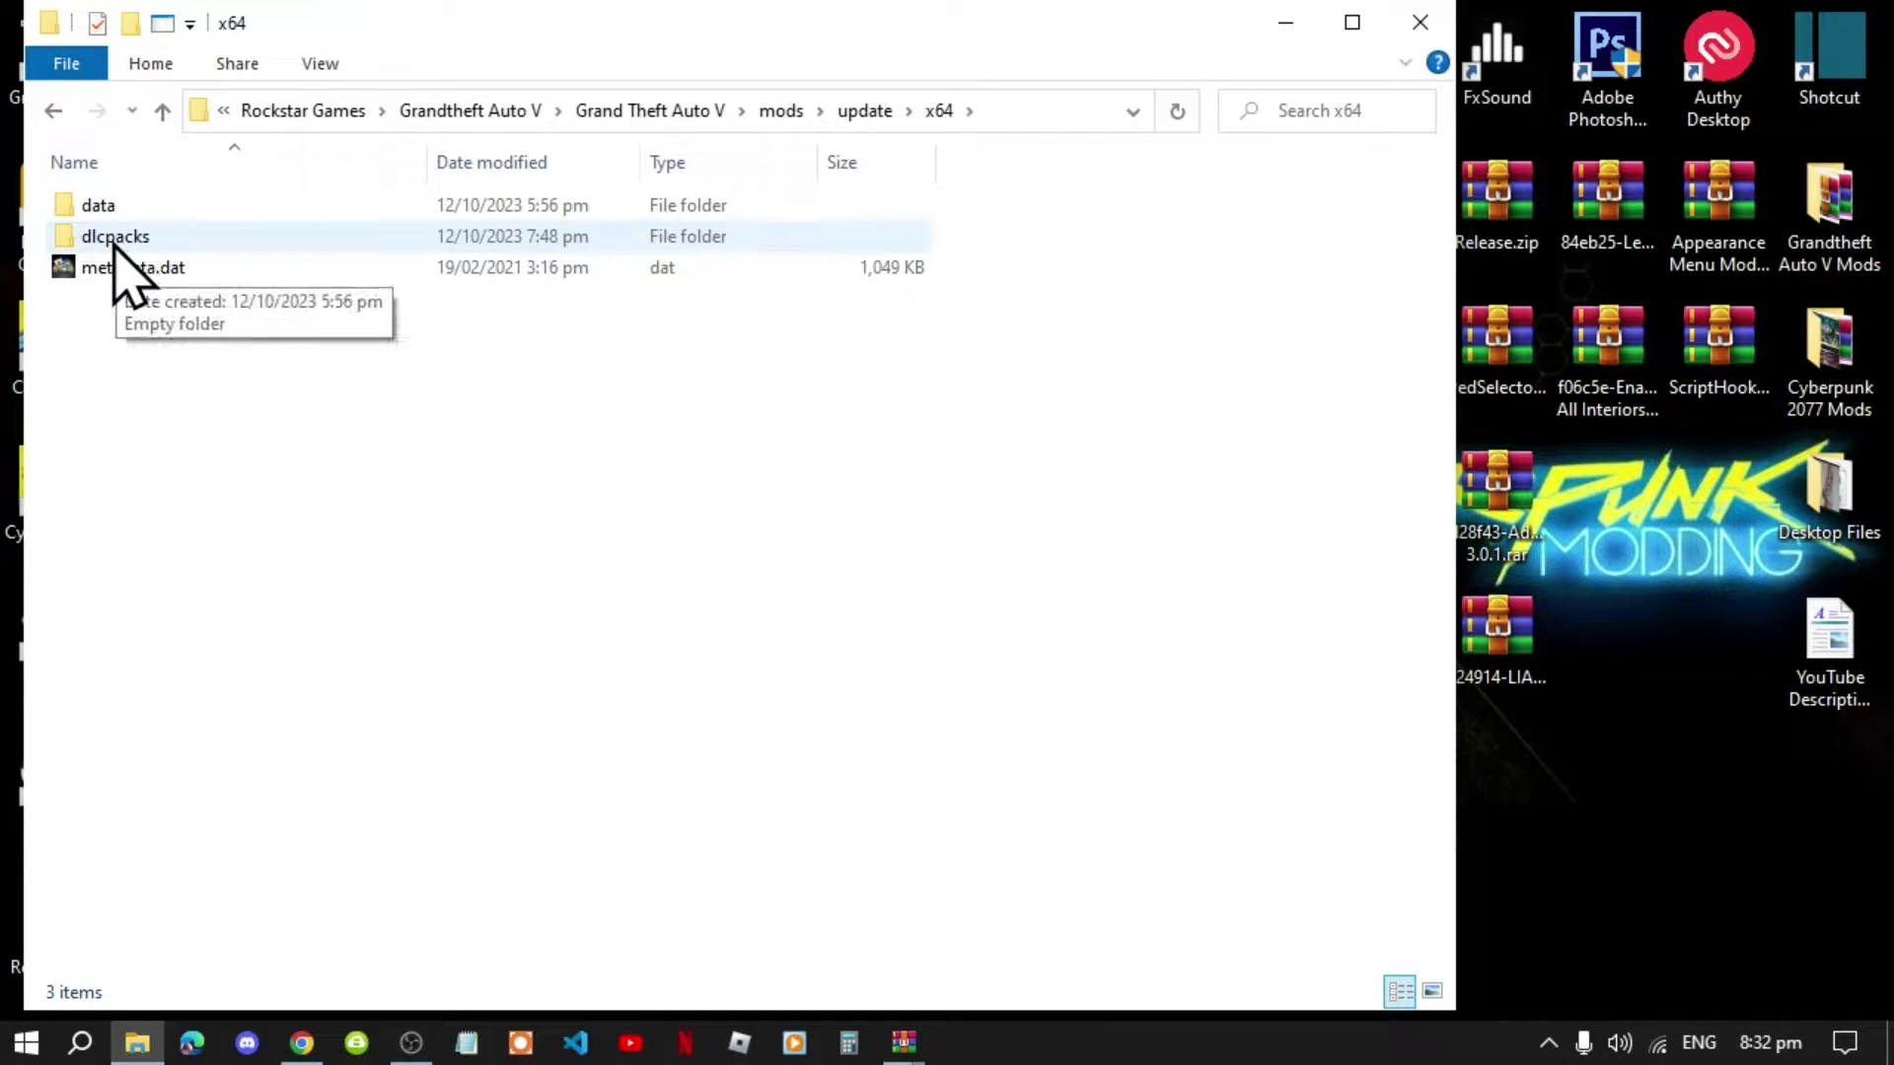
double_click(153, 240)
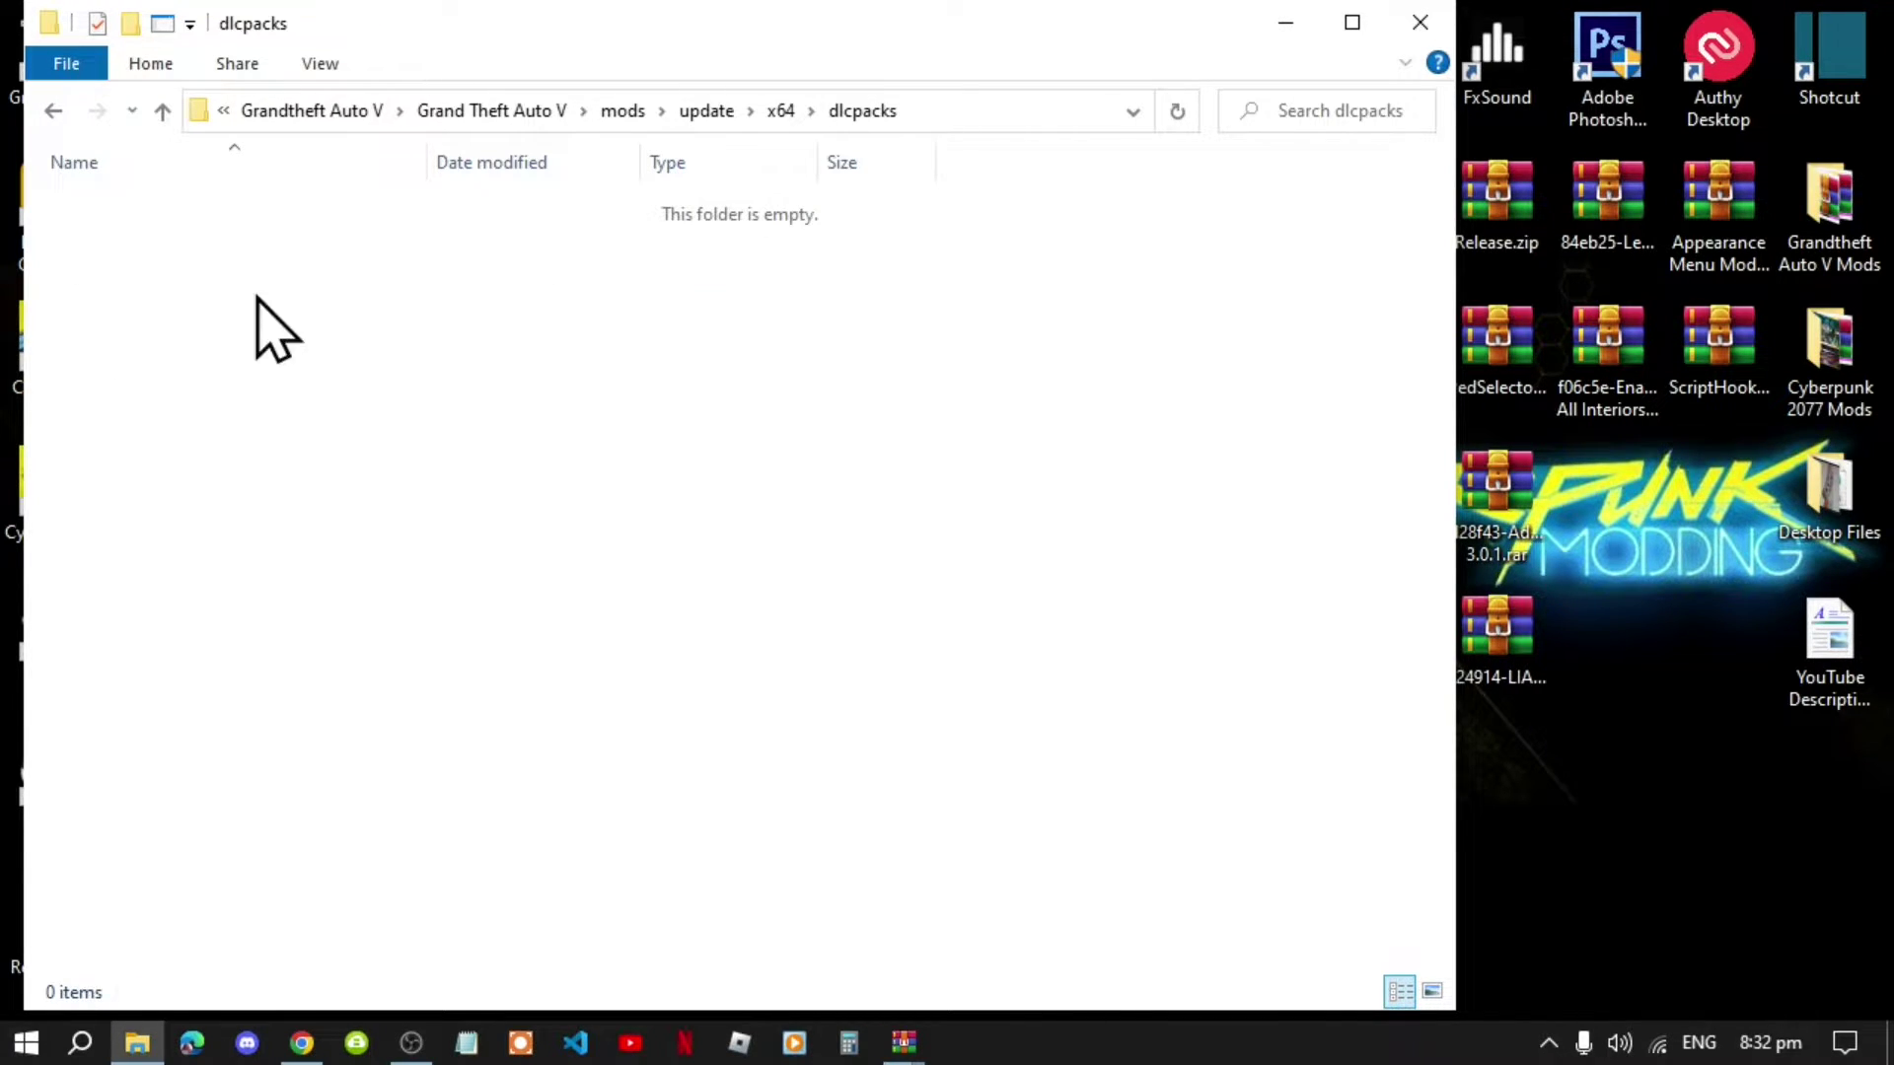
- Copy the addonpeds folder from the dlcpacks folder of the AddonPeds 3.0.1 archive into the game's dlcpacks folder
click(905, 1048)
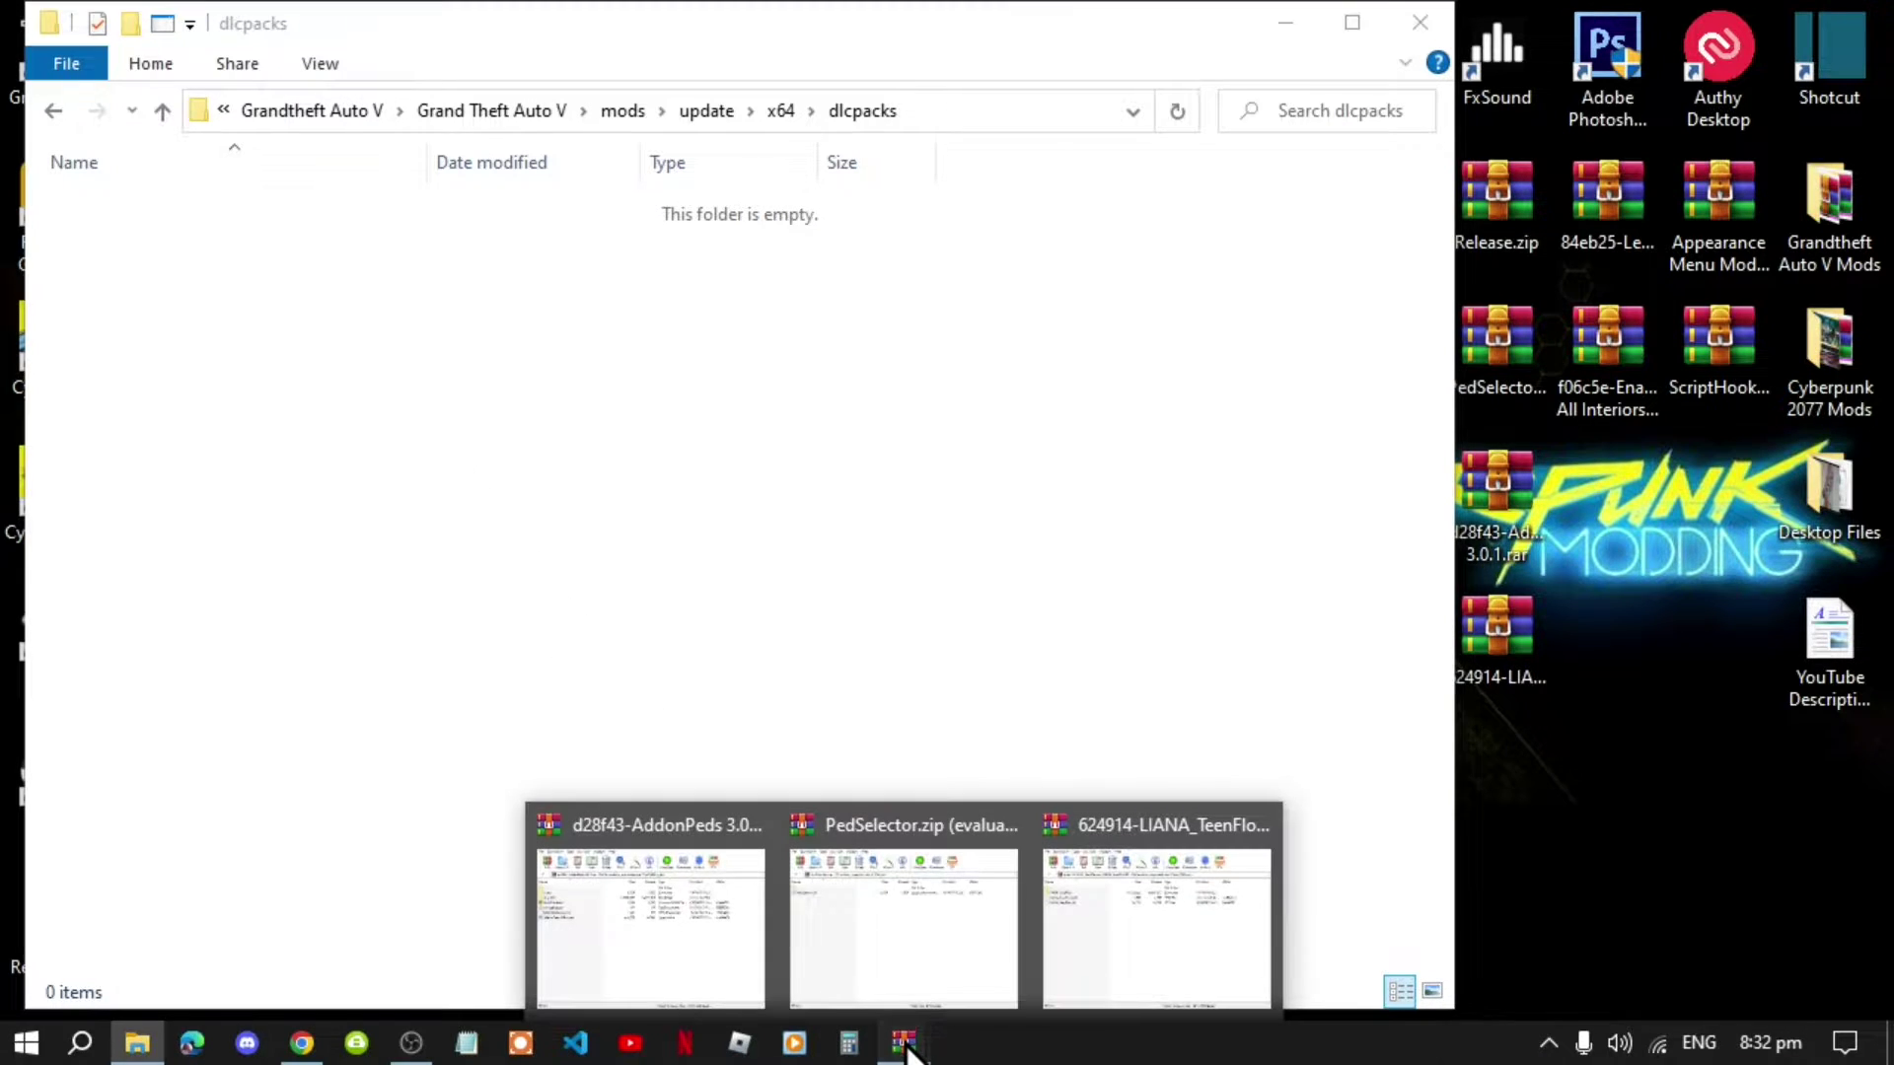
click(696, 956)
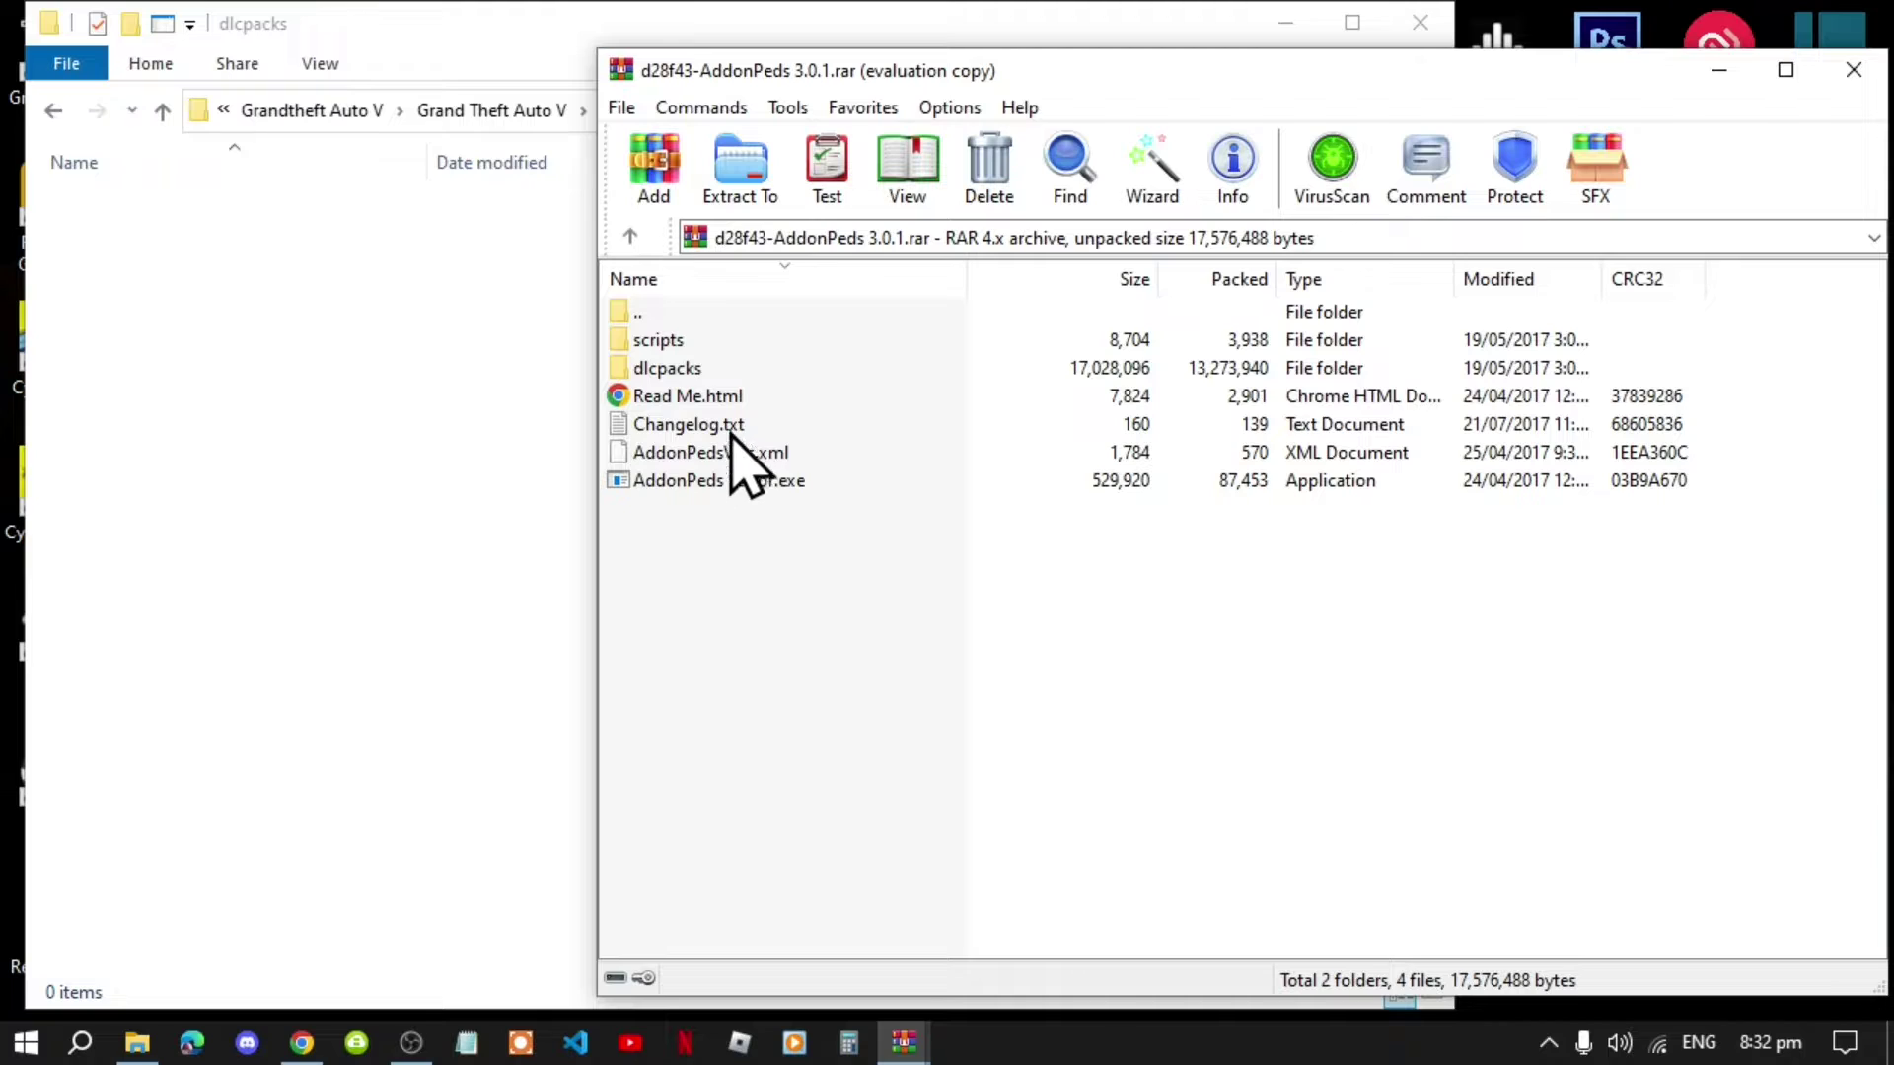
double_click(651, 370)
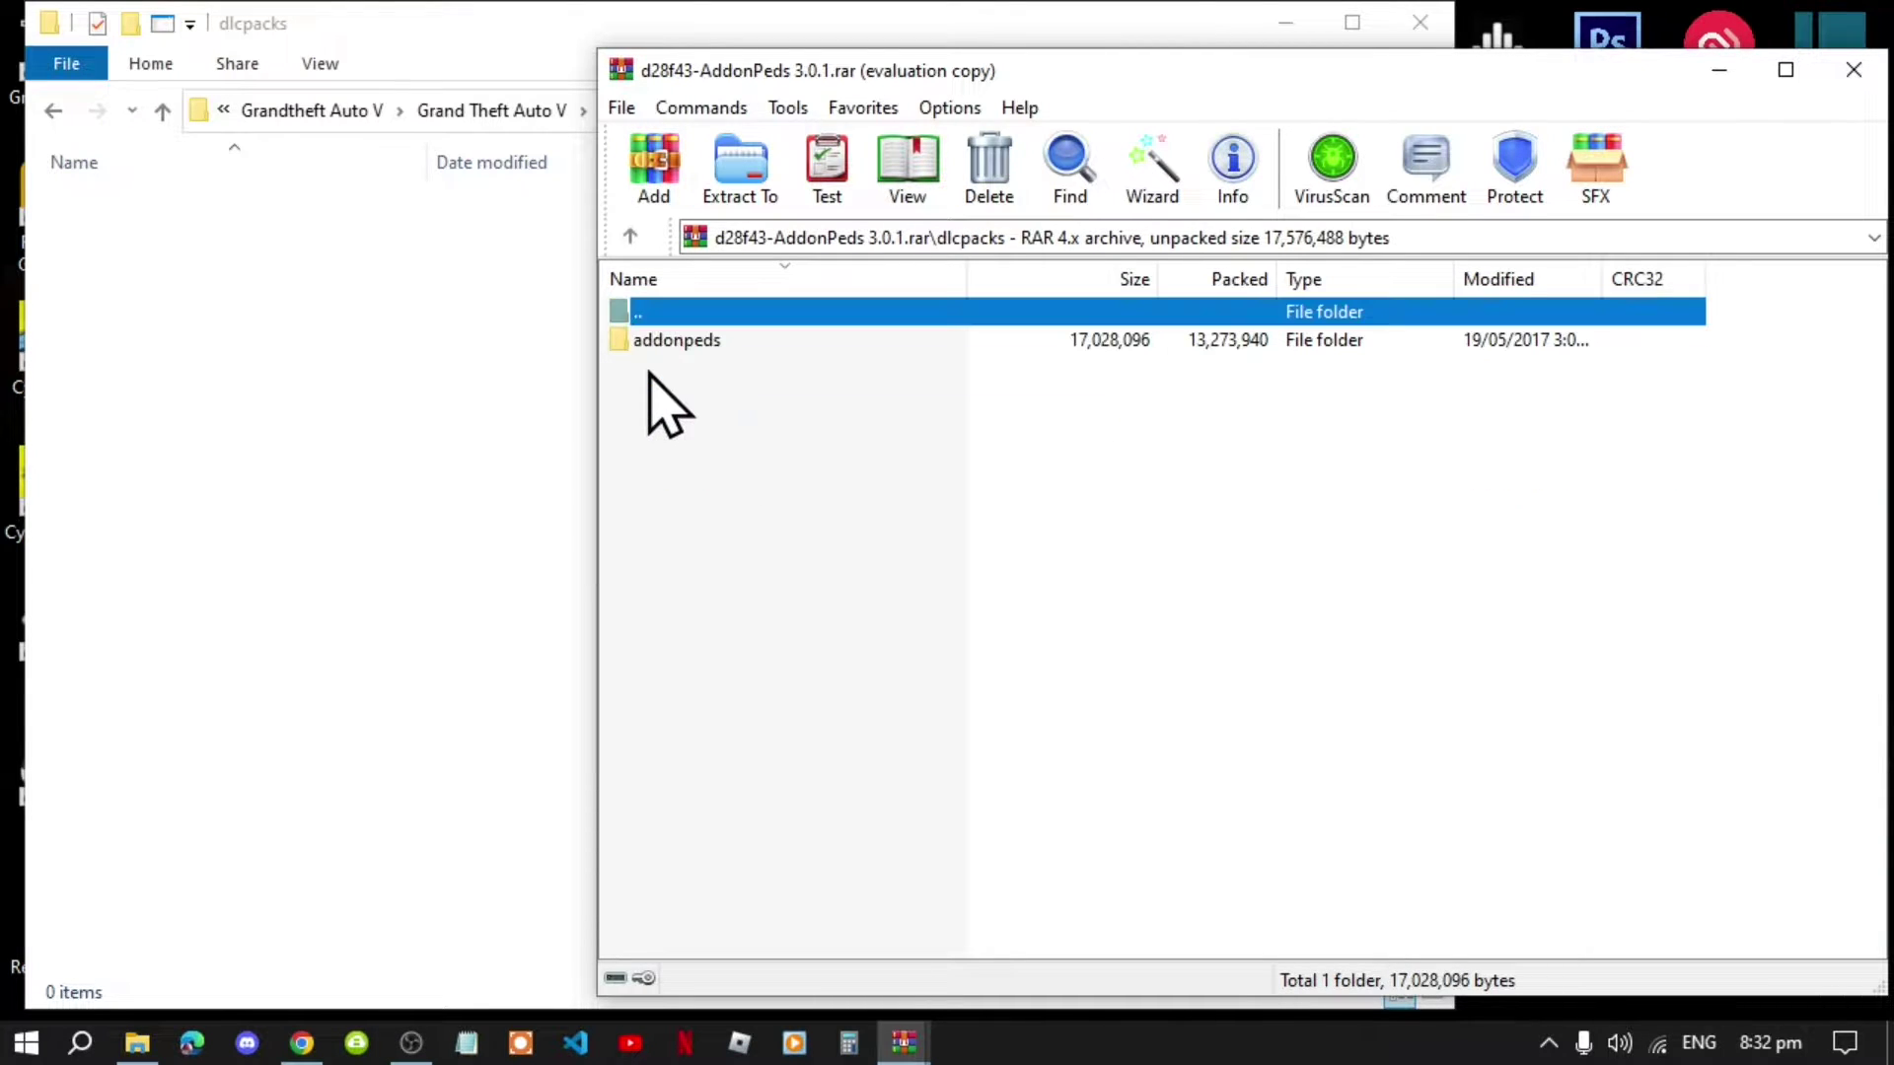
click(652, 373)
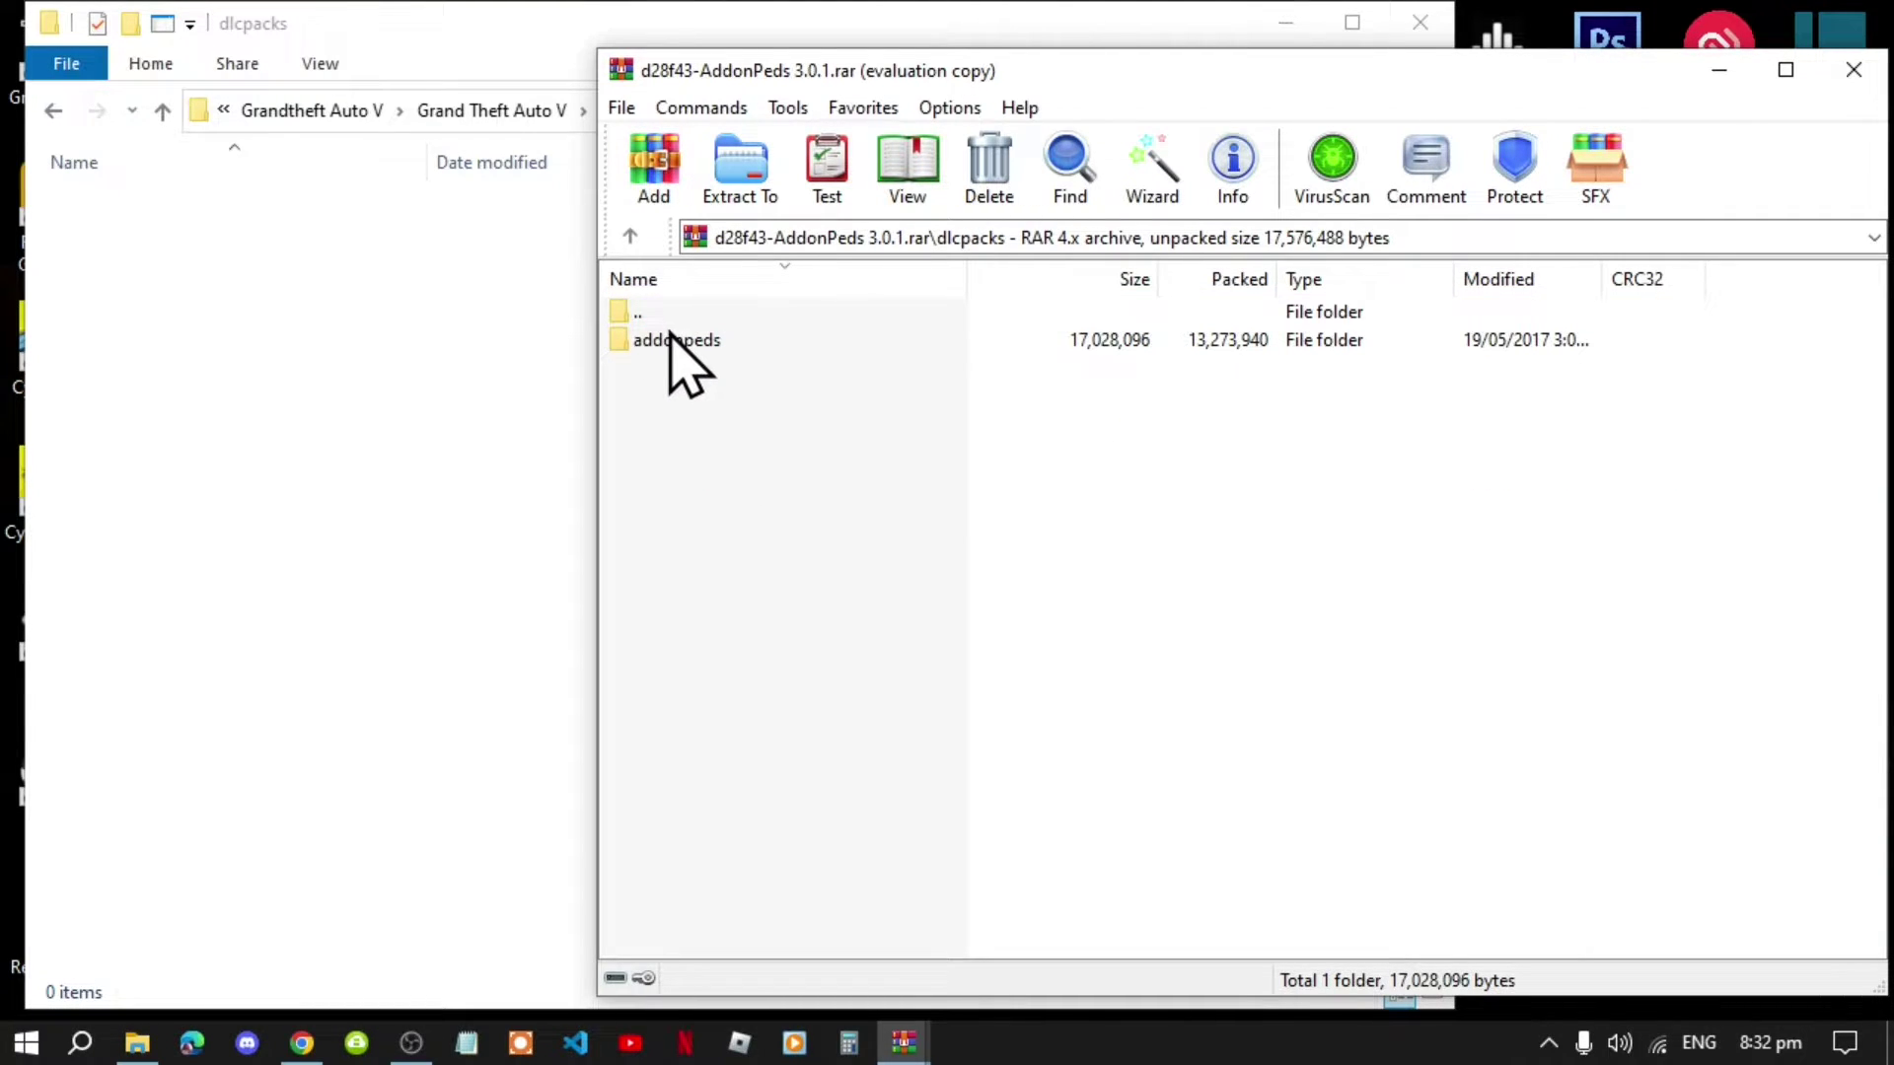
drag(667, 340, 353, 307)
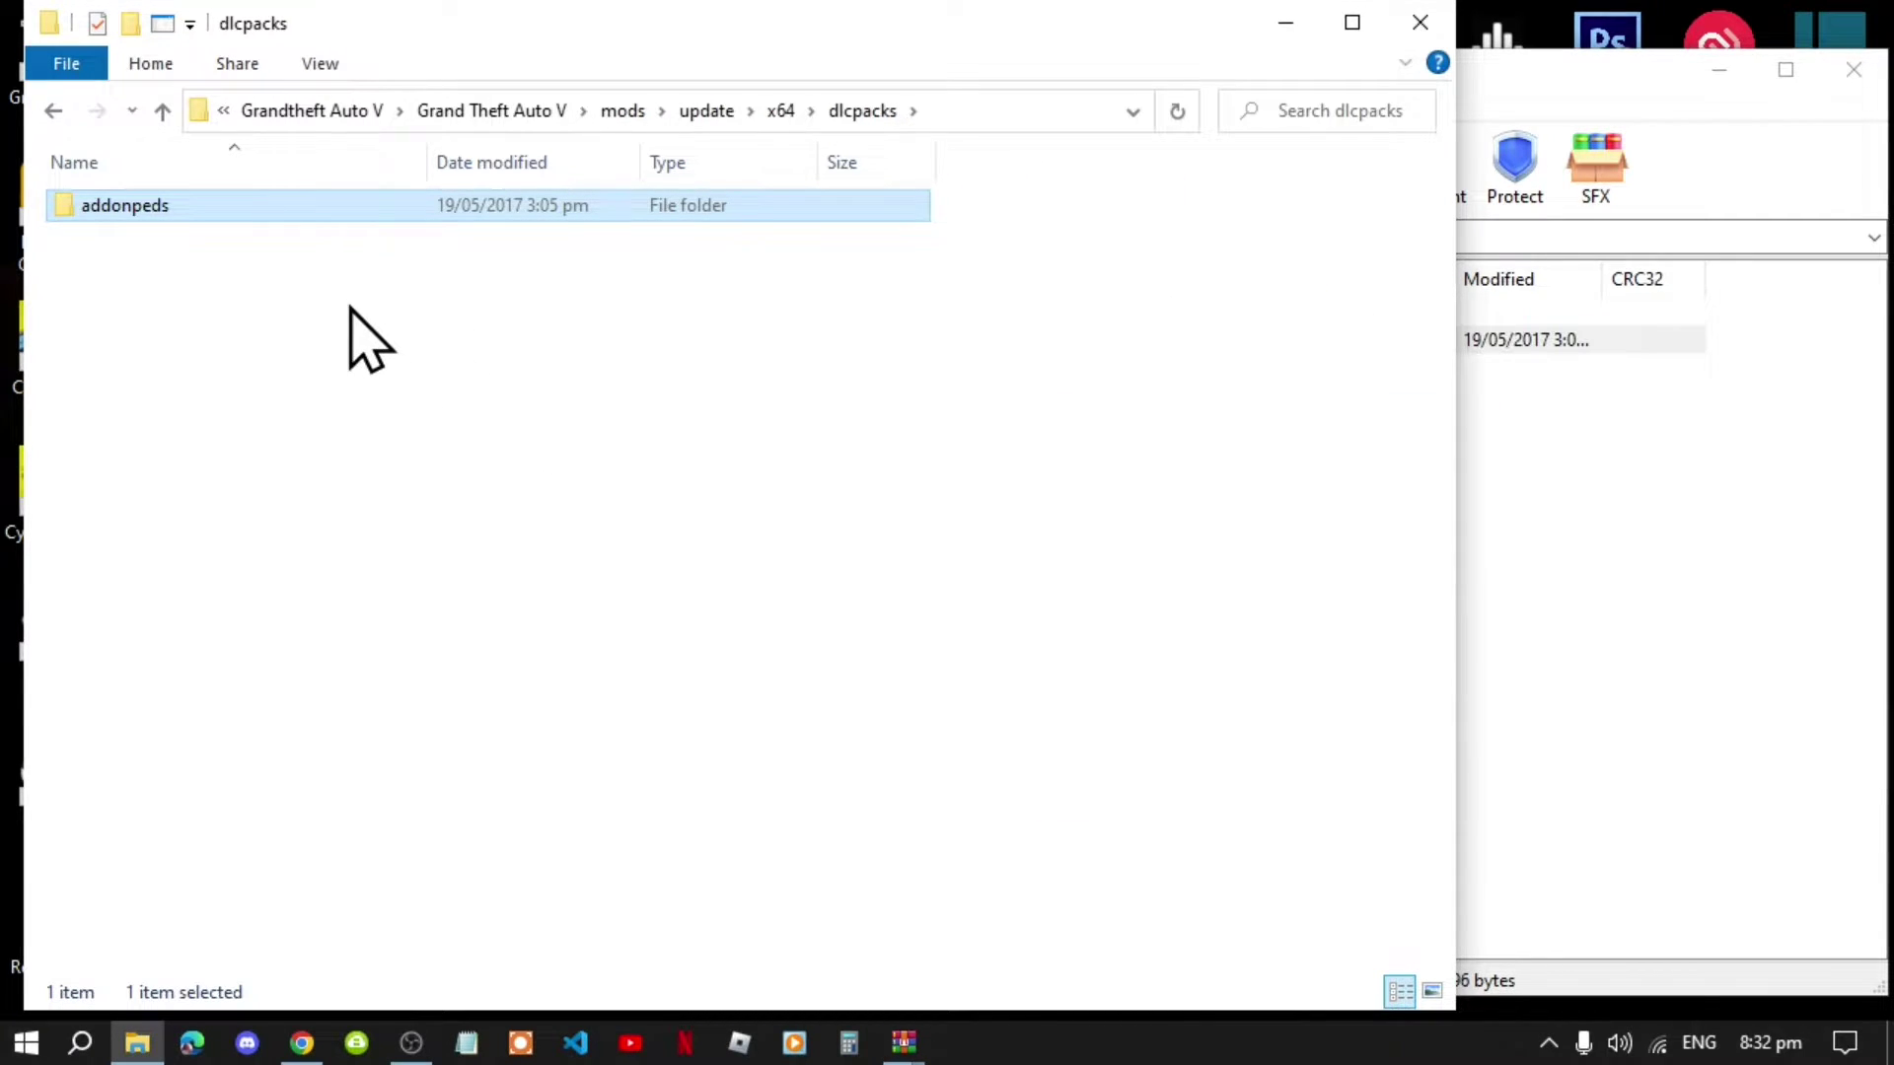
- Copy AddonPedsVars.xml and AddonPeds Editor.exe from the AddonPeds archive into the main Grand Theft Auto V folder
click(490, 110)
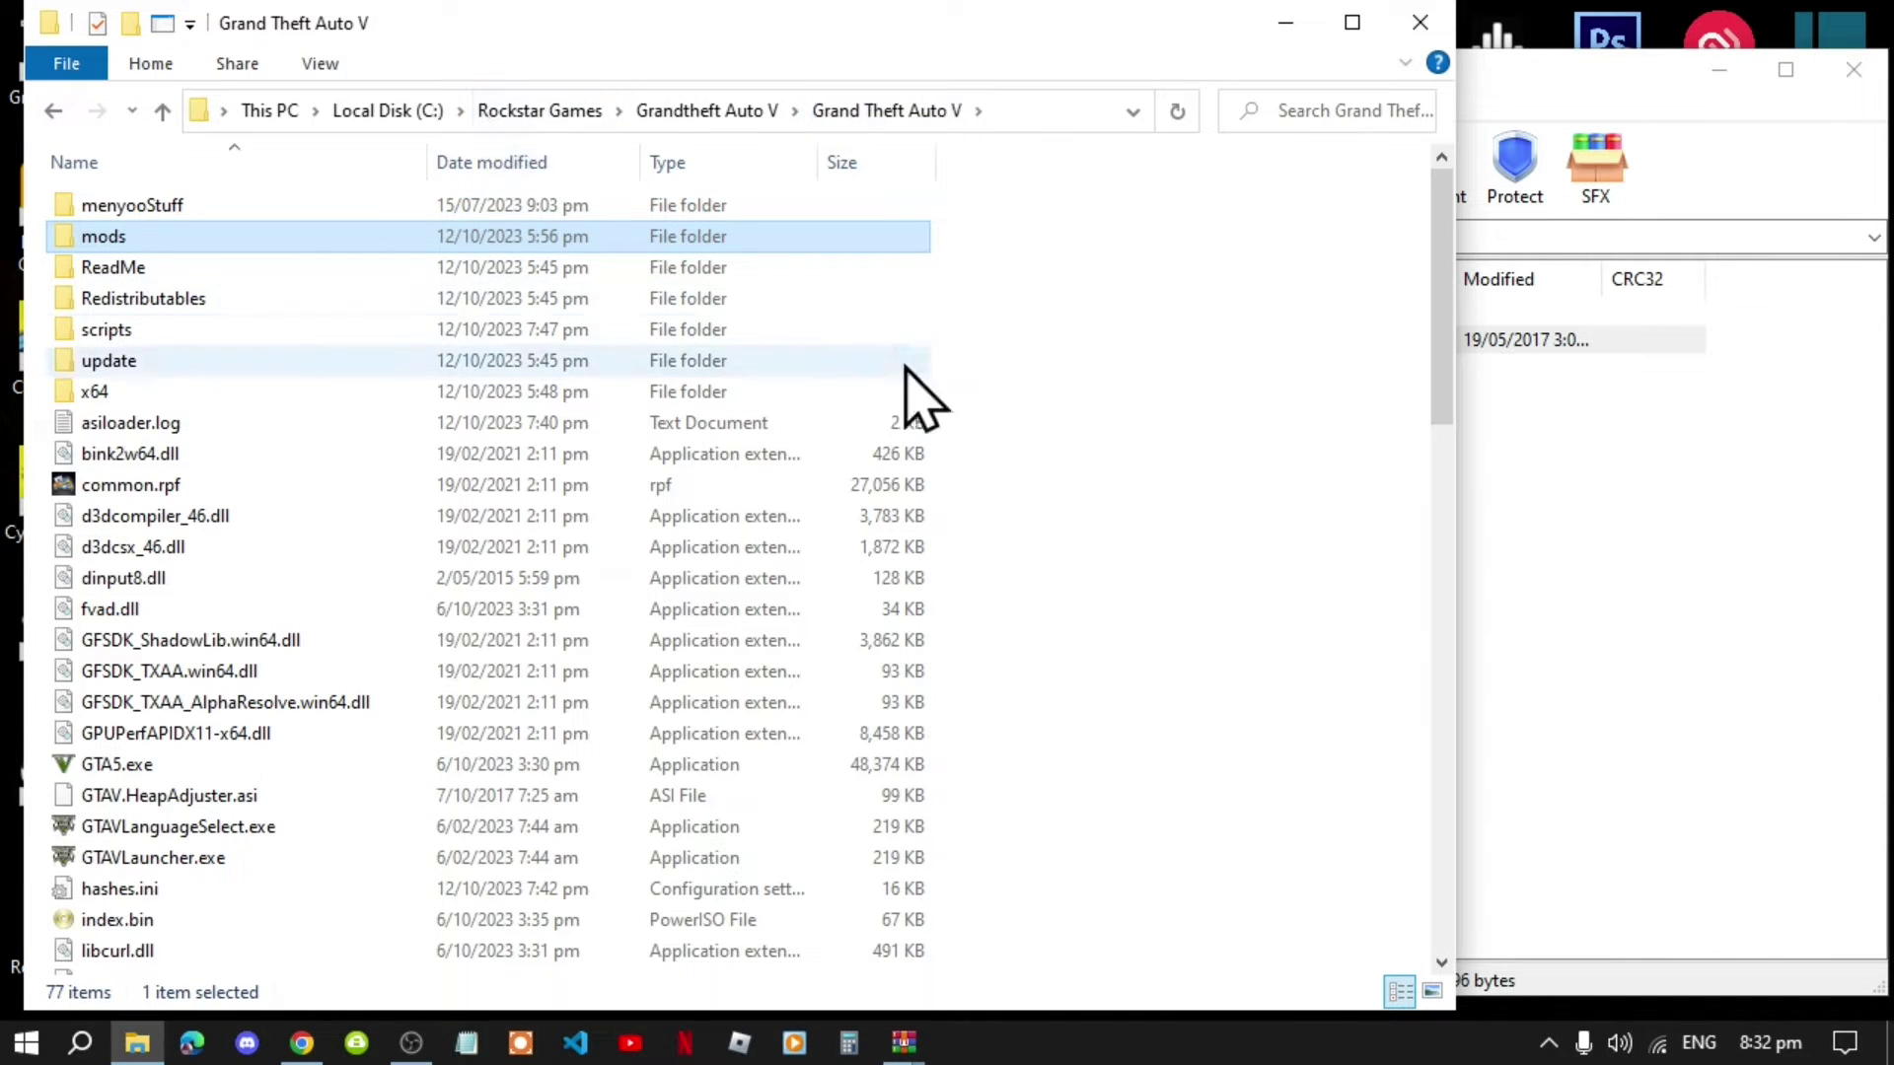
click(1566, 651)
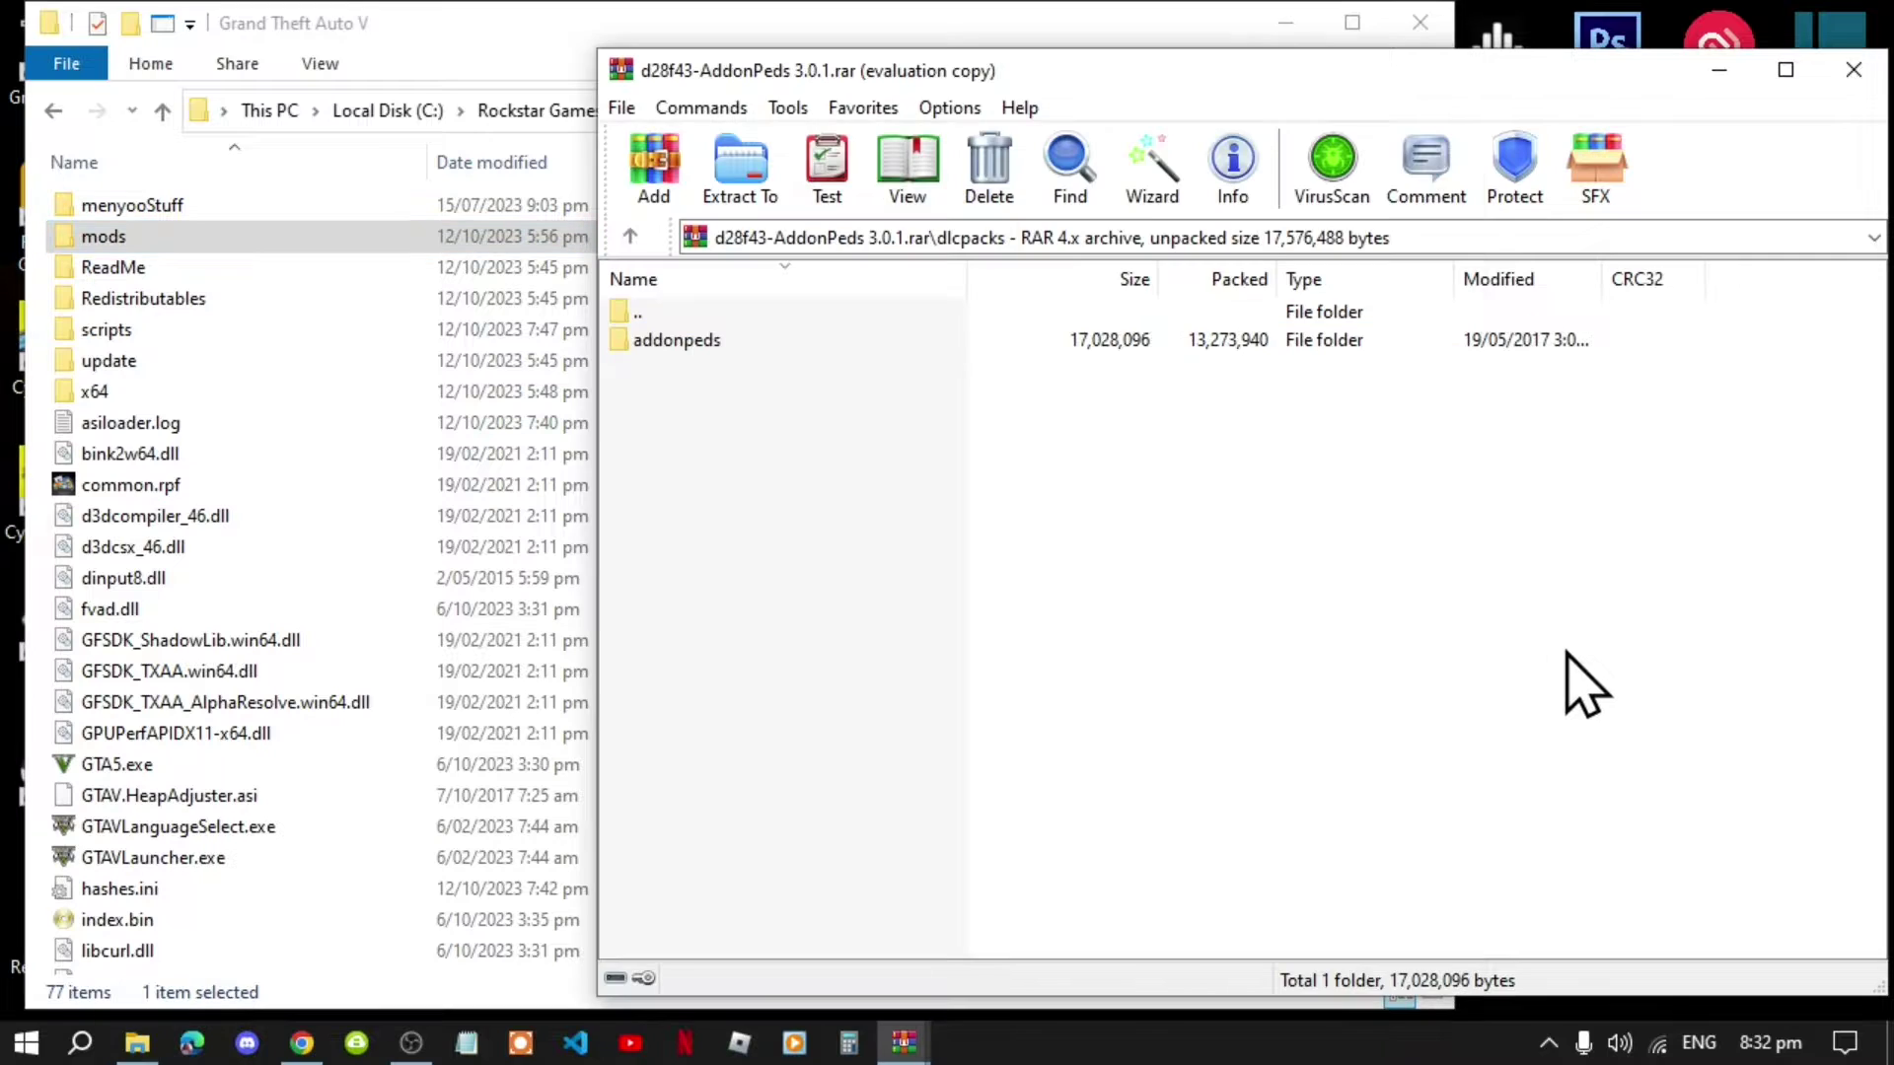
key(BackSpace)
click(881, 597)
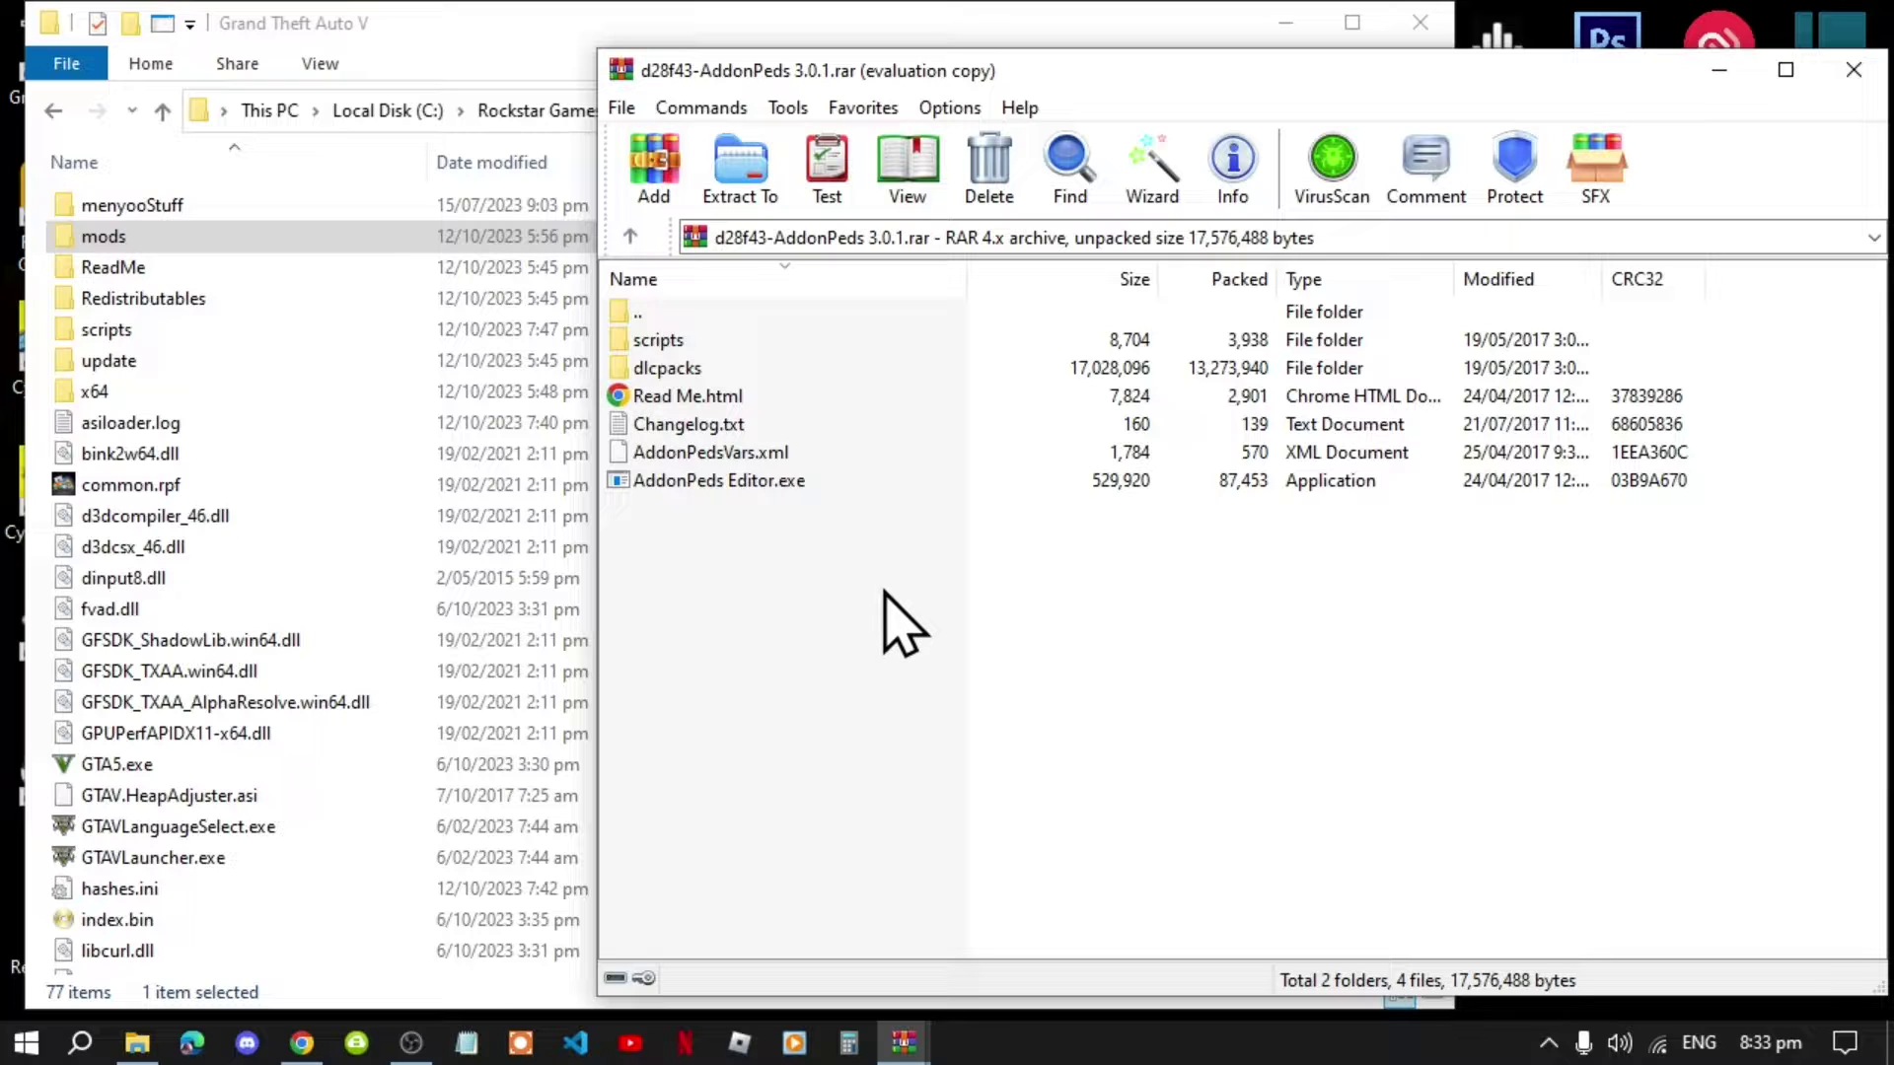
click(707, 460)
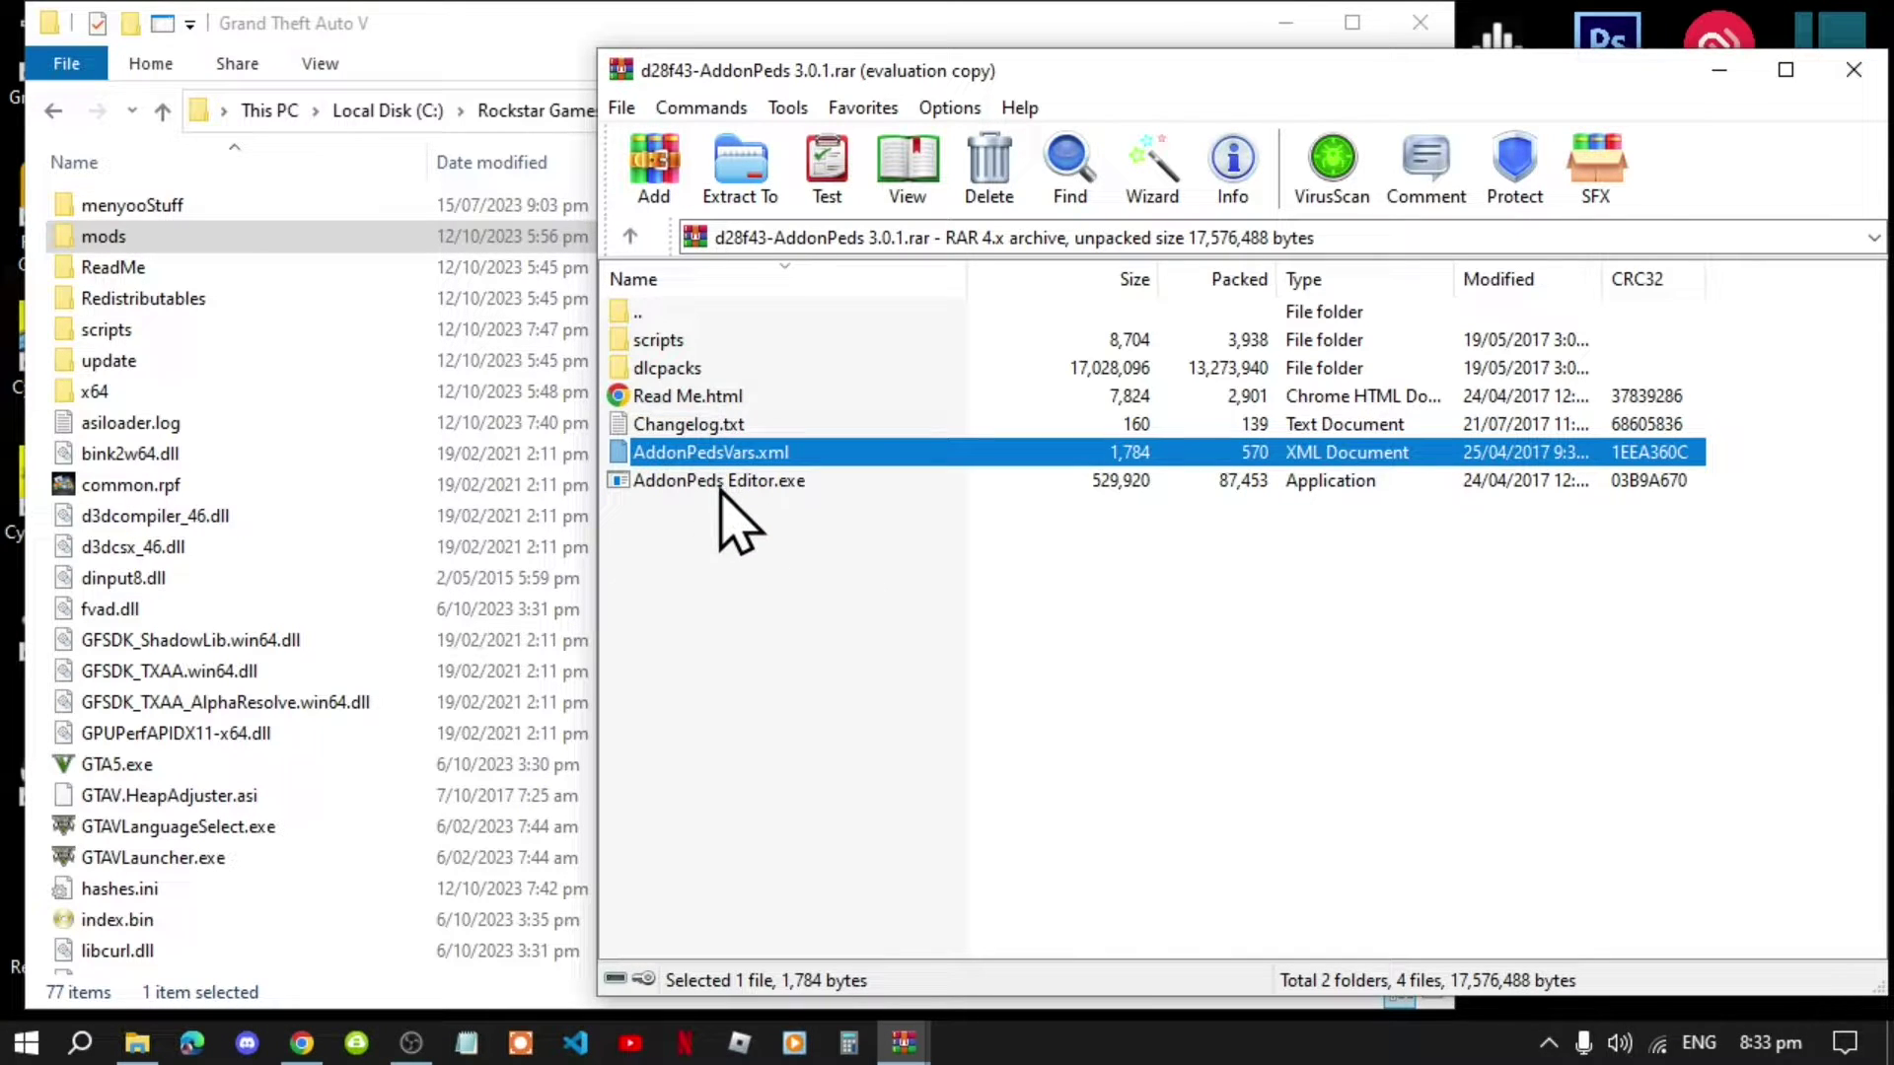
ctrl+click(720, 483)
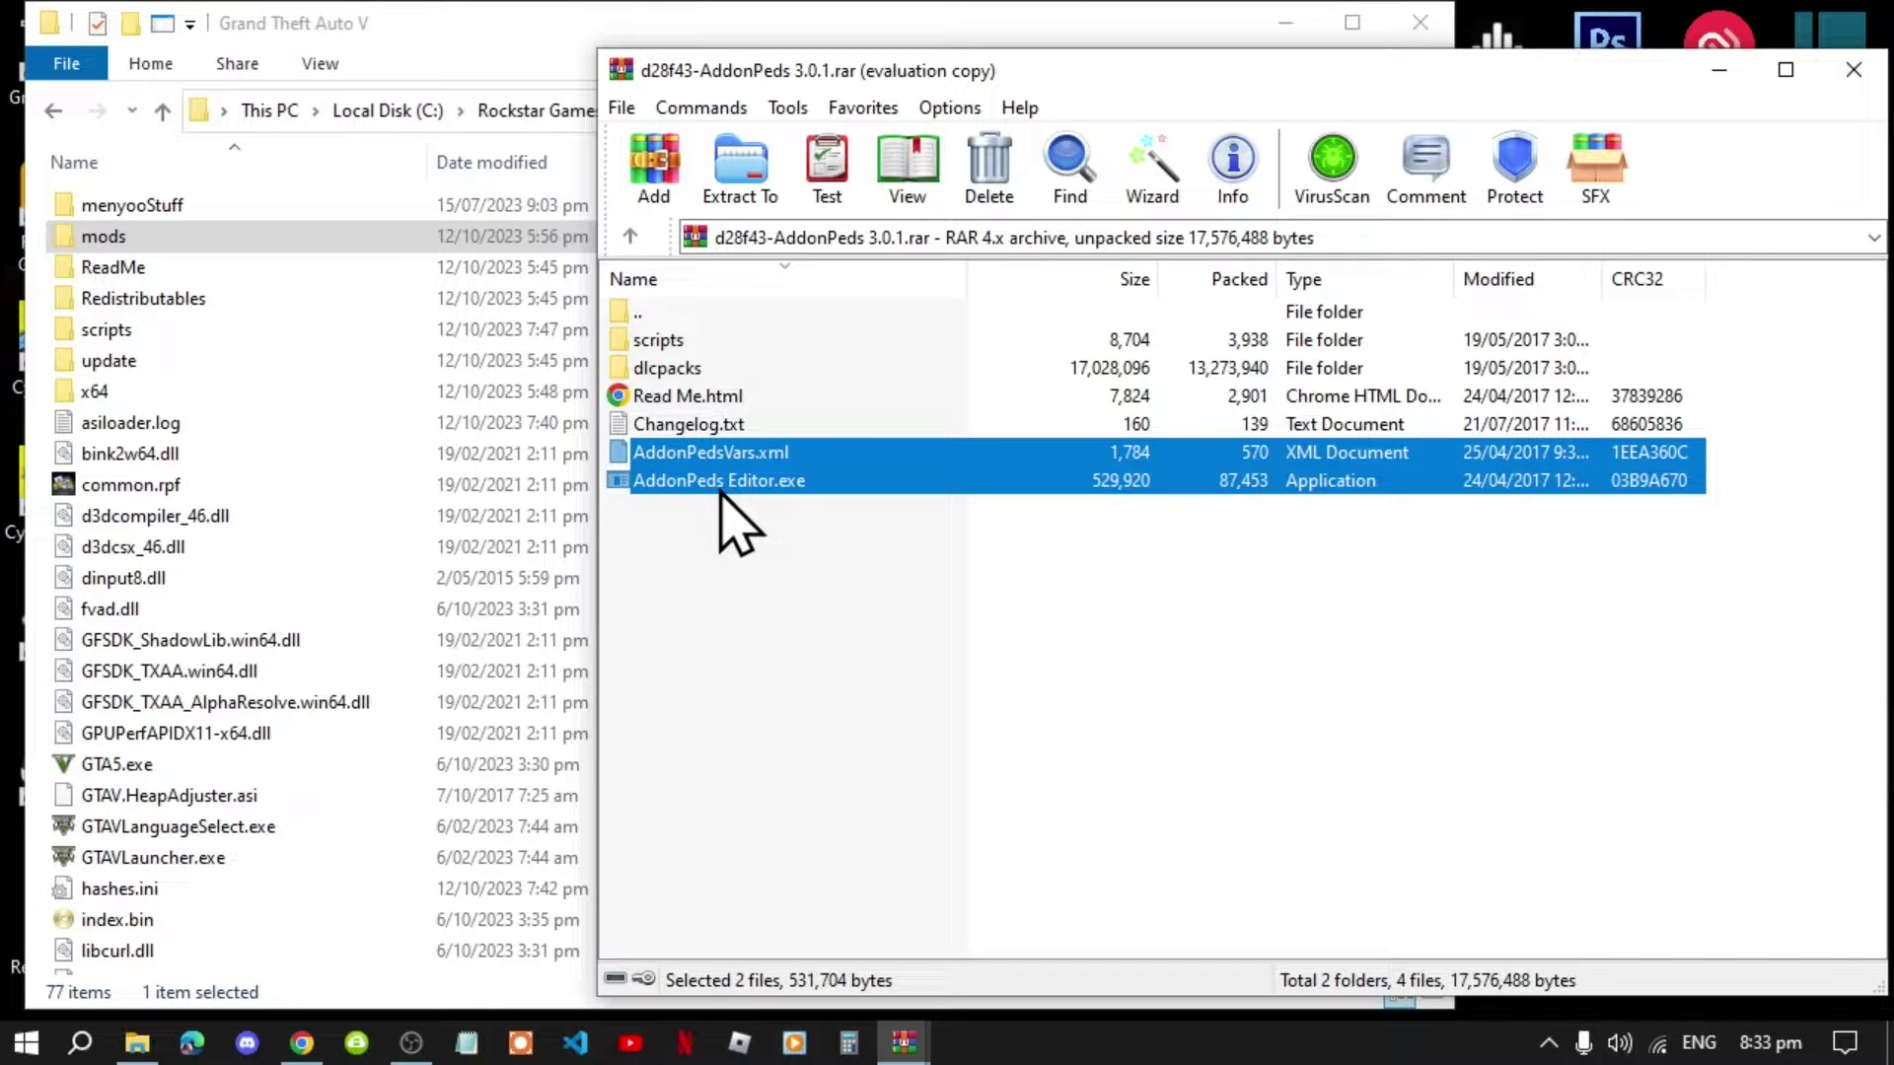
drag(706, 471, 273, 461)
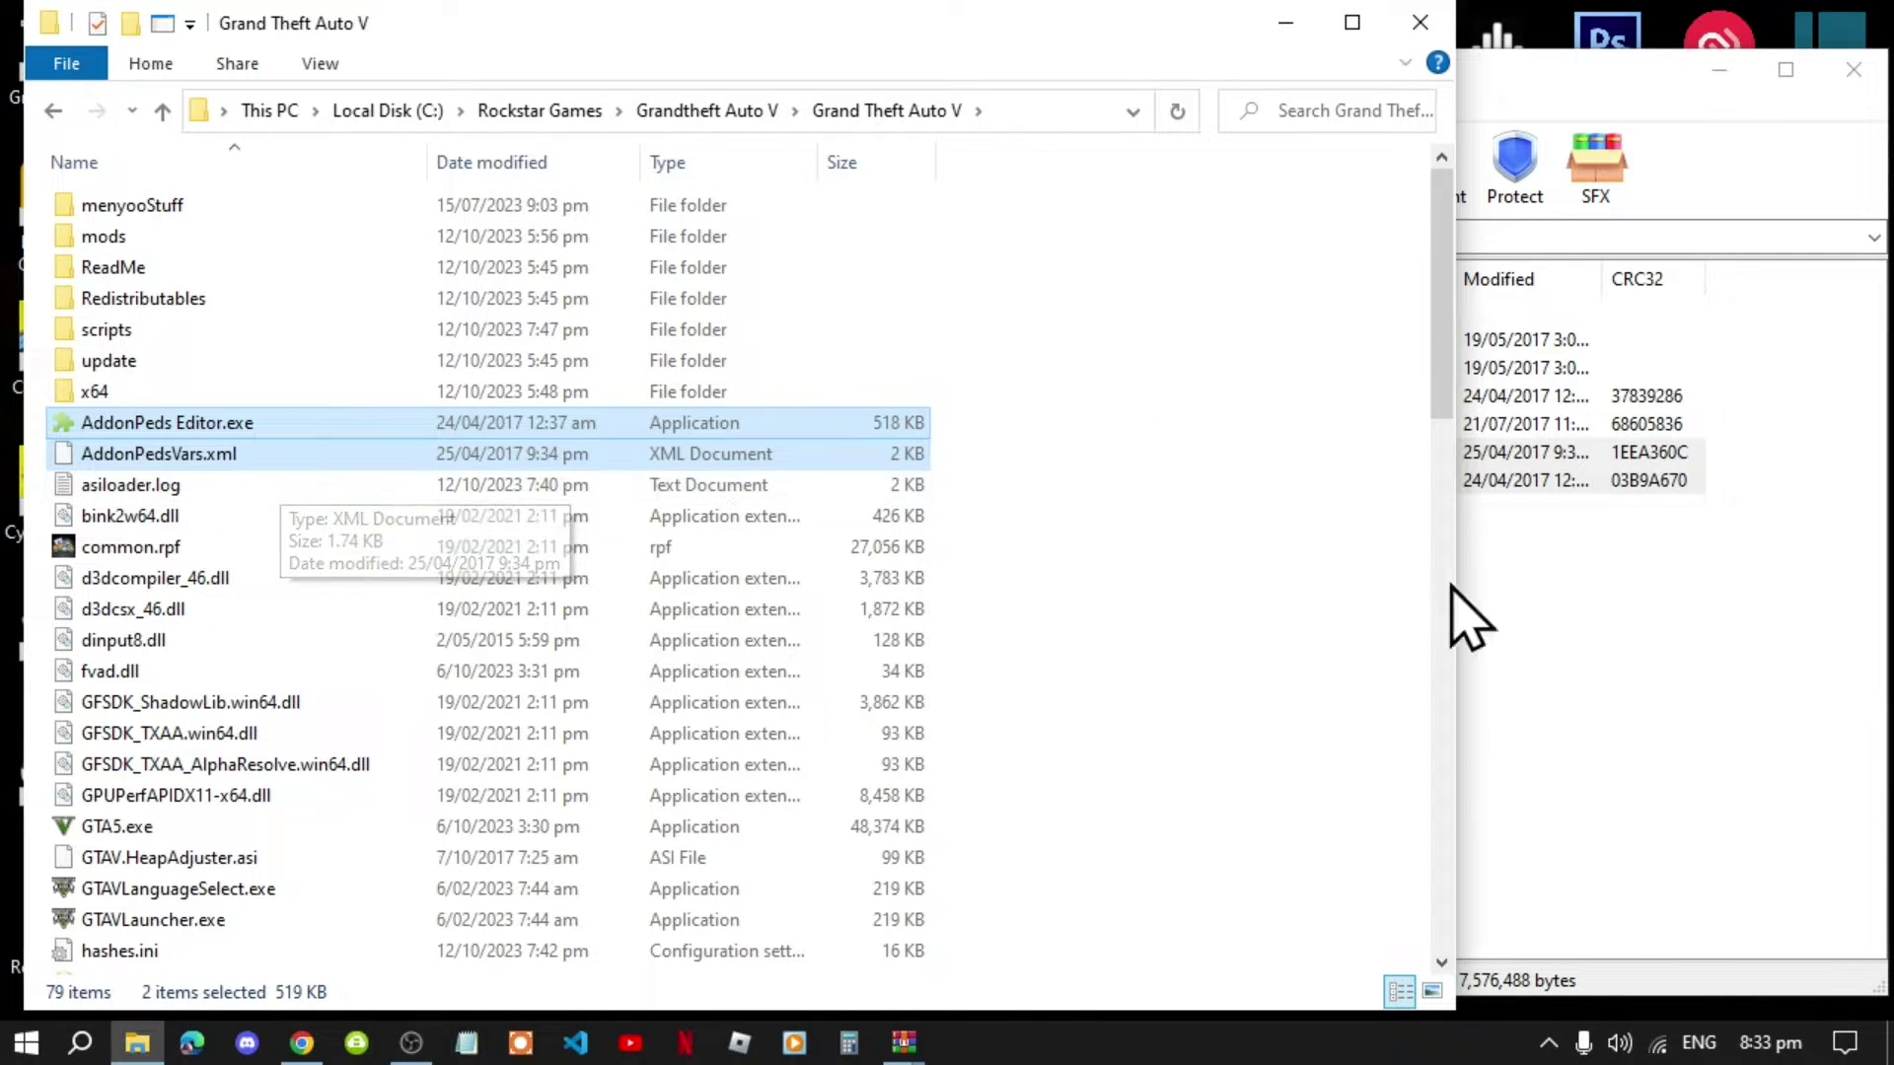
- Copy the line <Item>dlcpacks:\addonpeds\</Item> from the archive's Read Me.html, then close the AddonPeds archive
click(1533, 606)
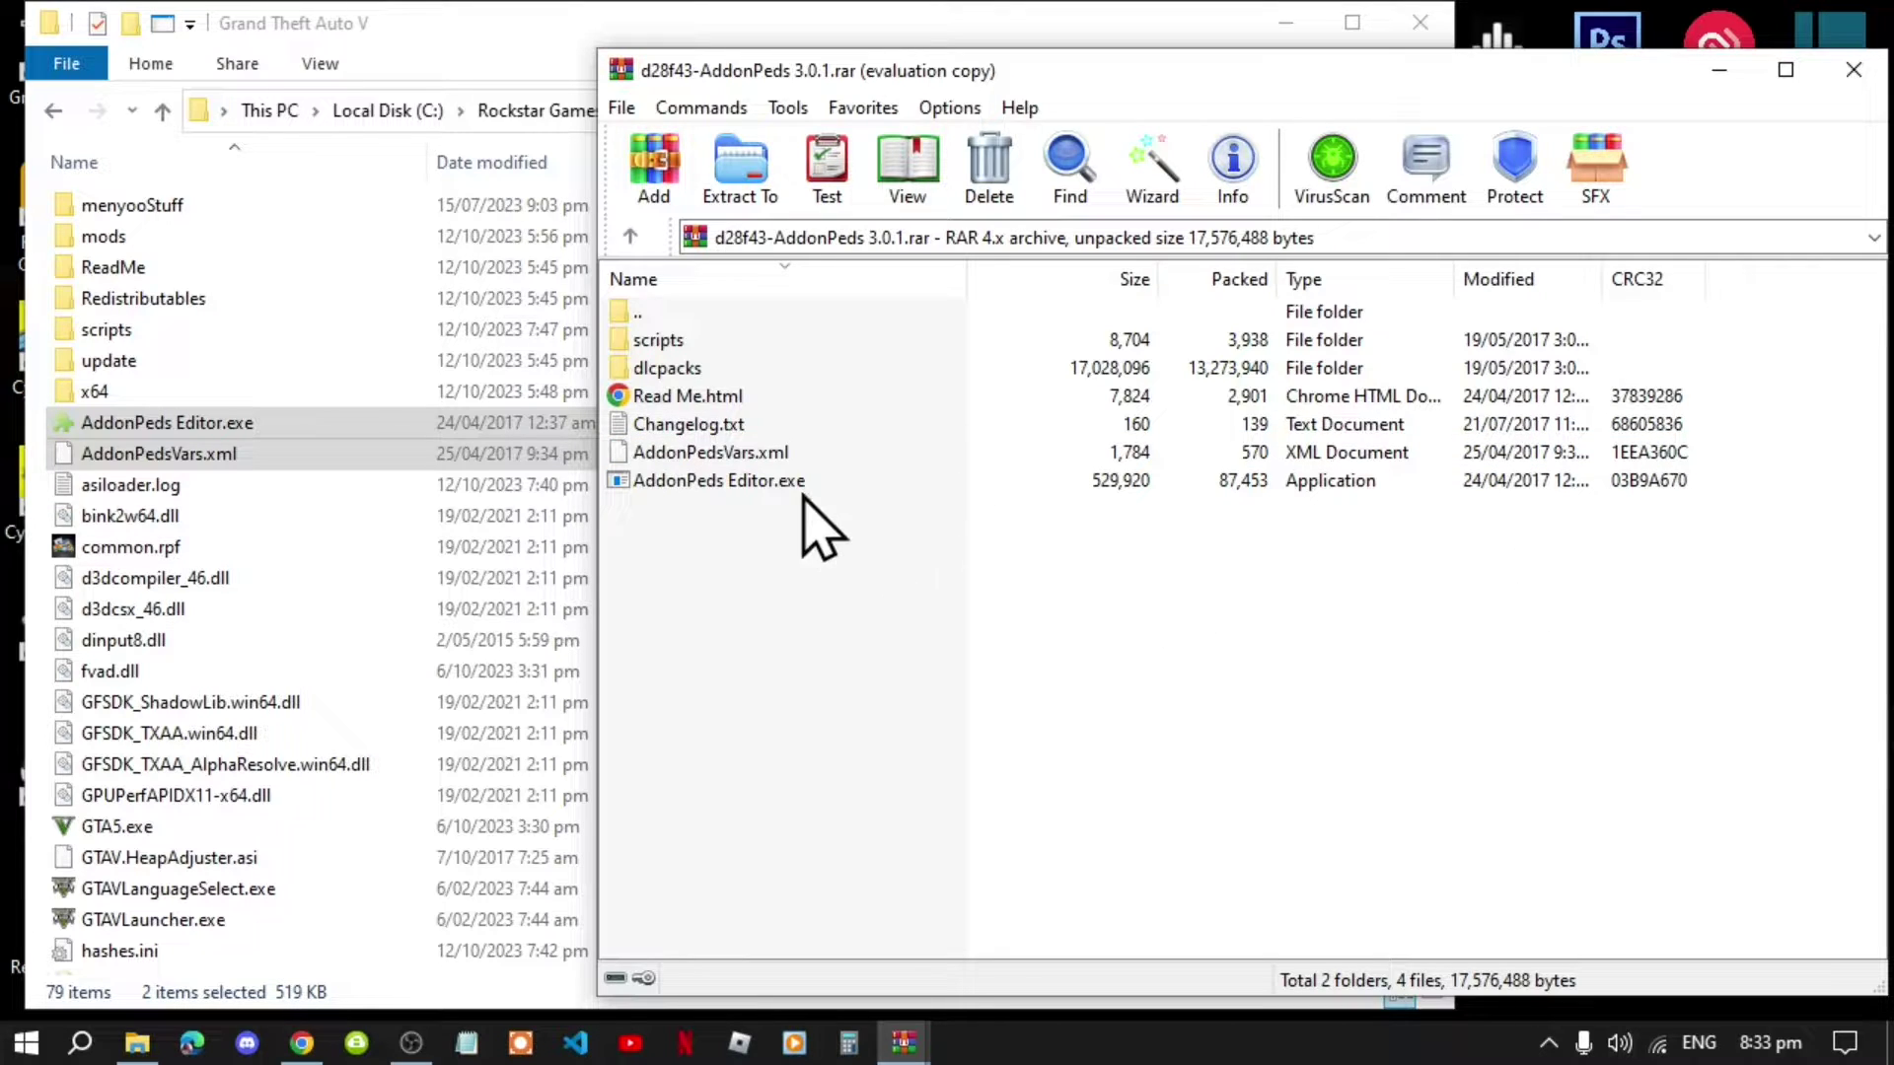
double_click(690, 398)
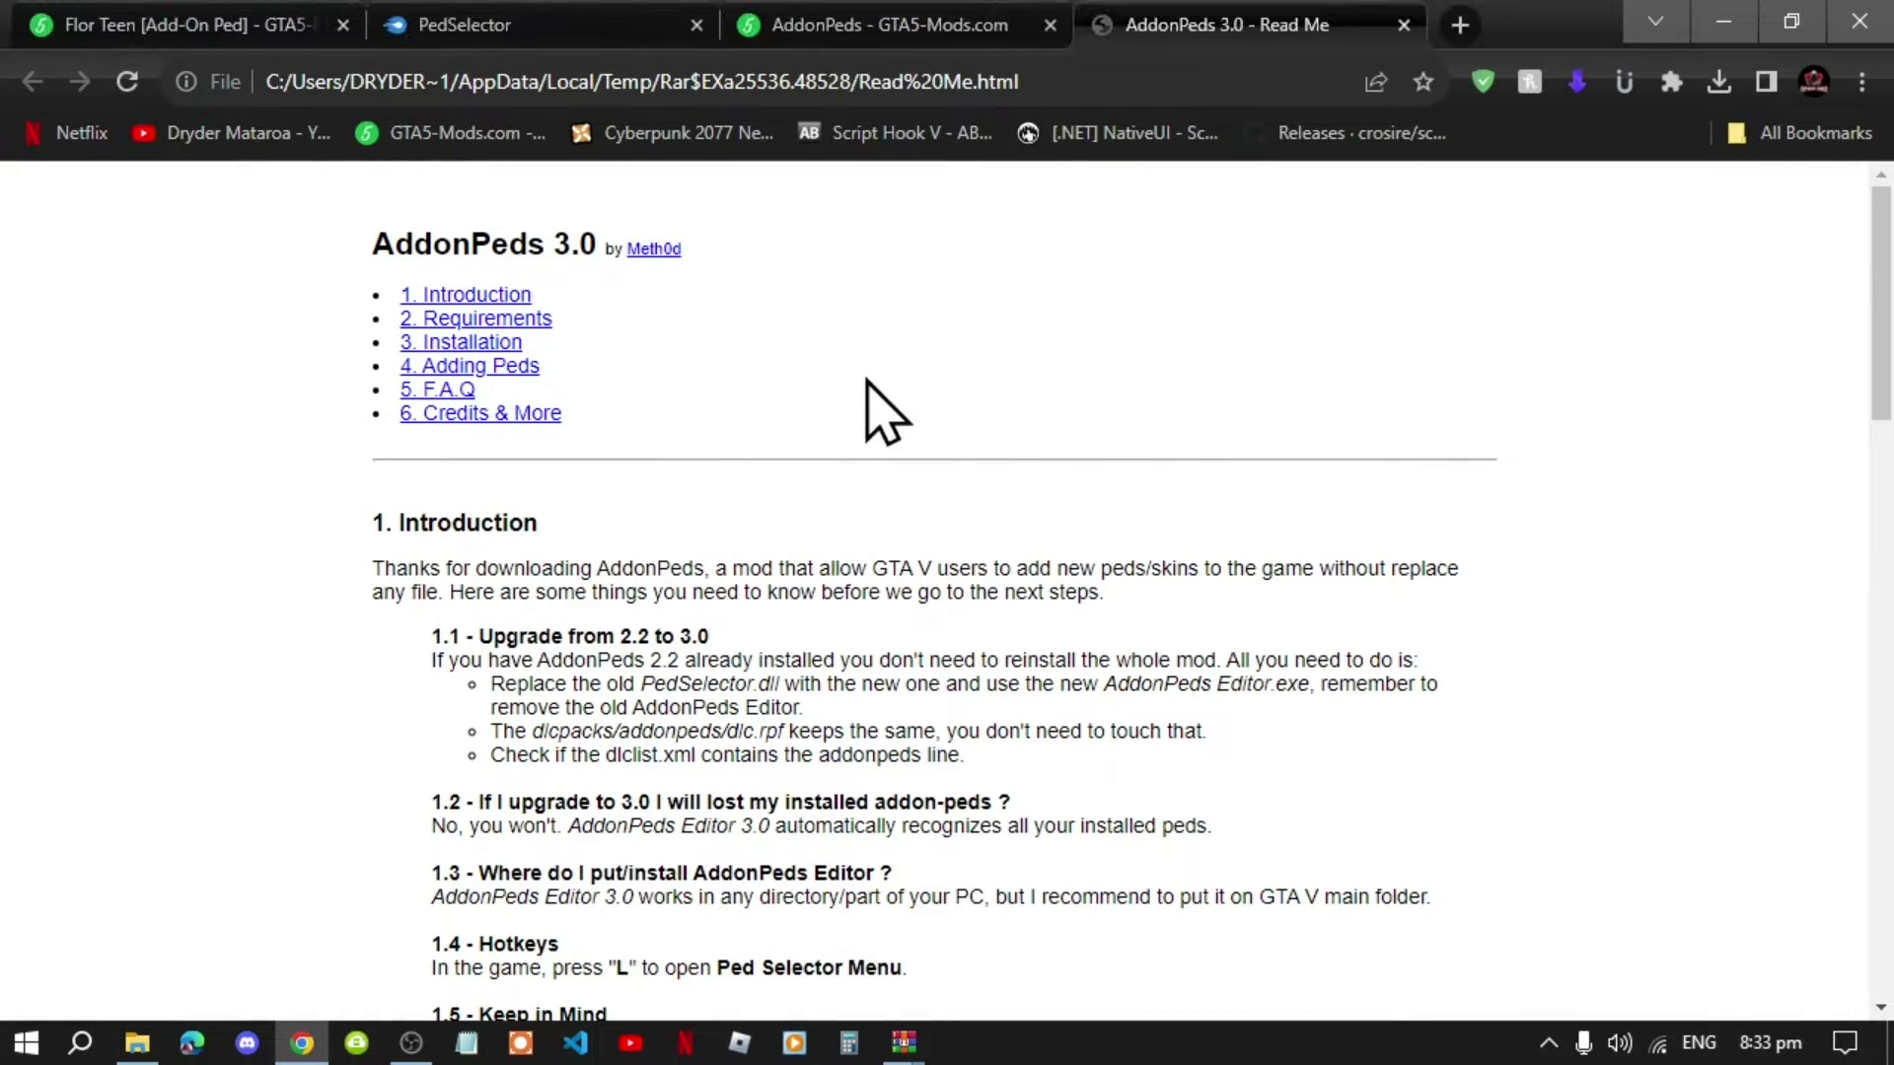
middle_click(866, 392)
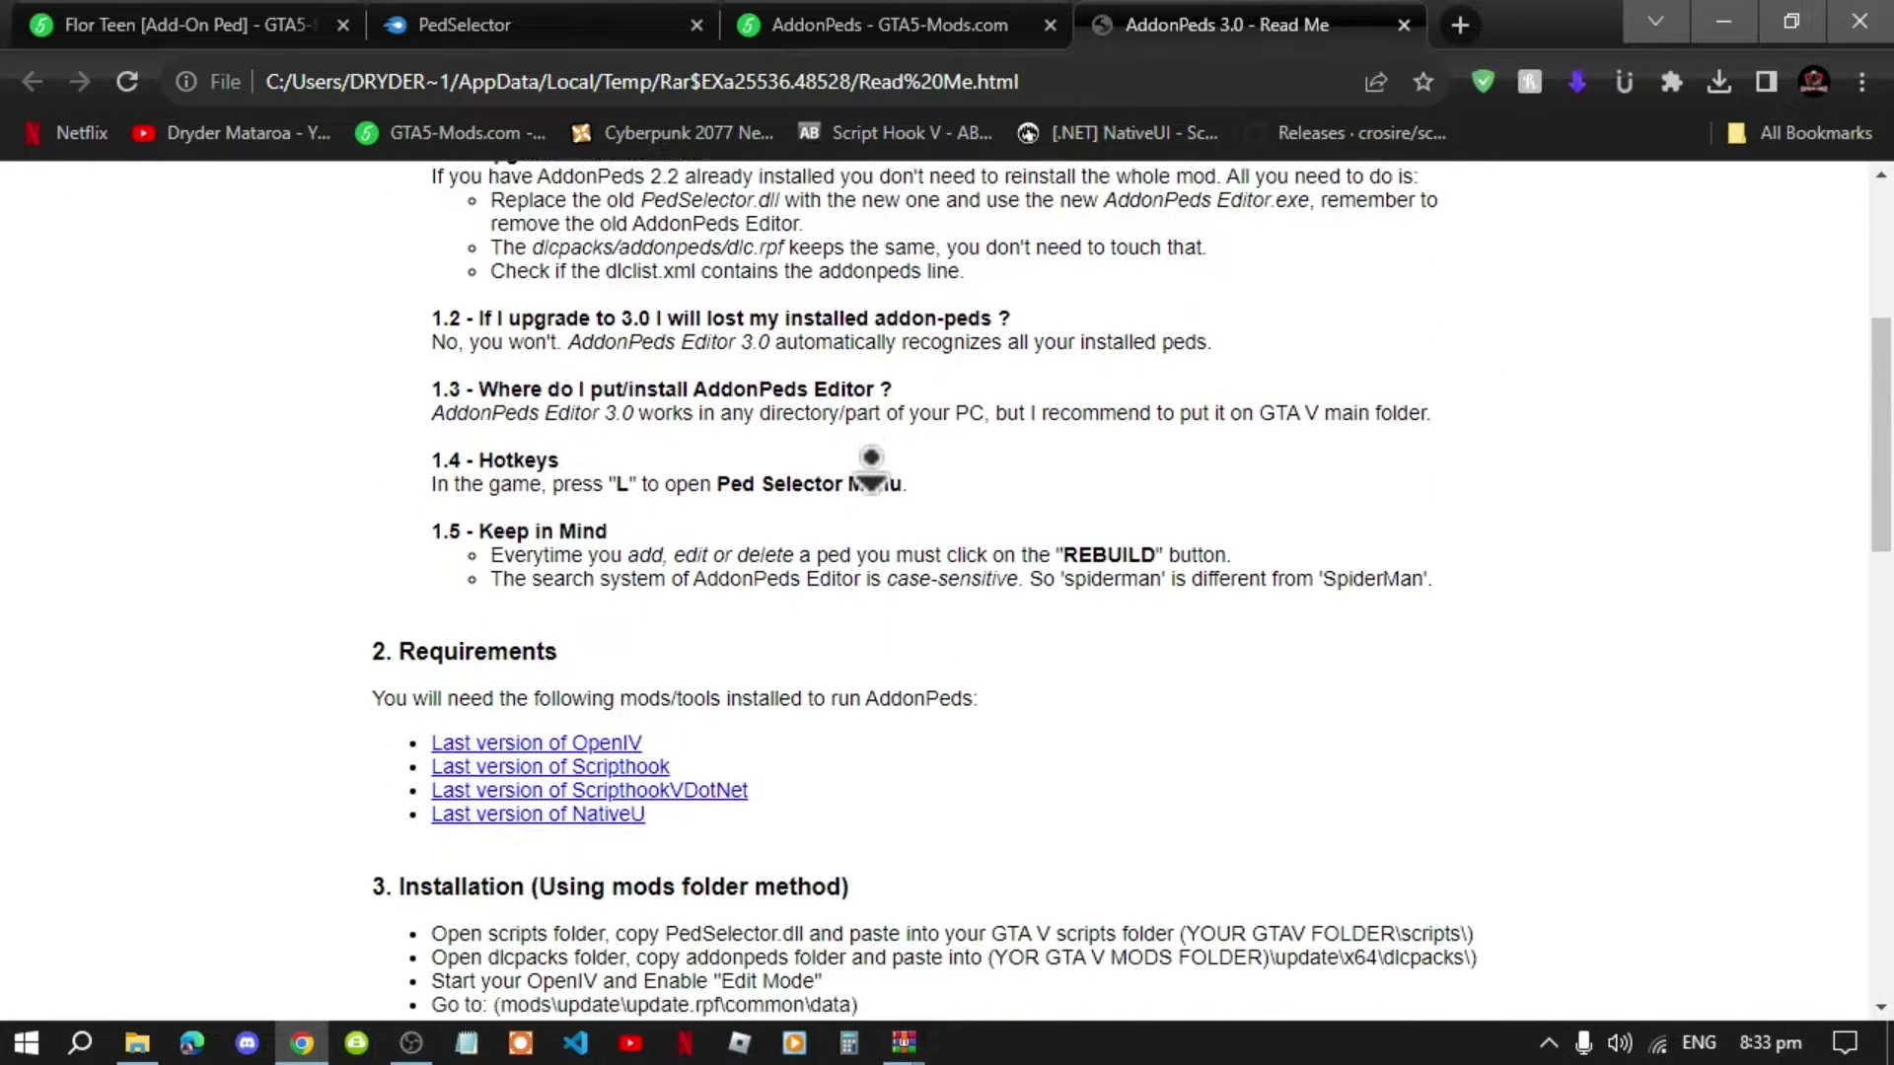
click(873, 474)
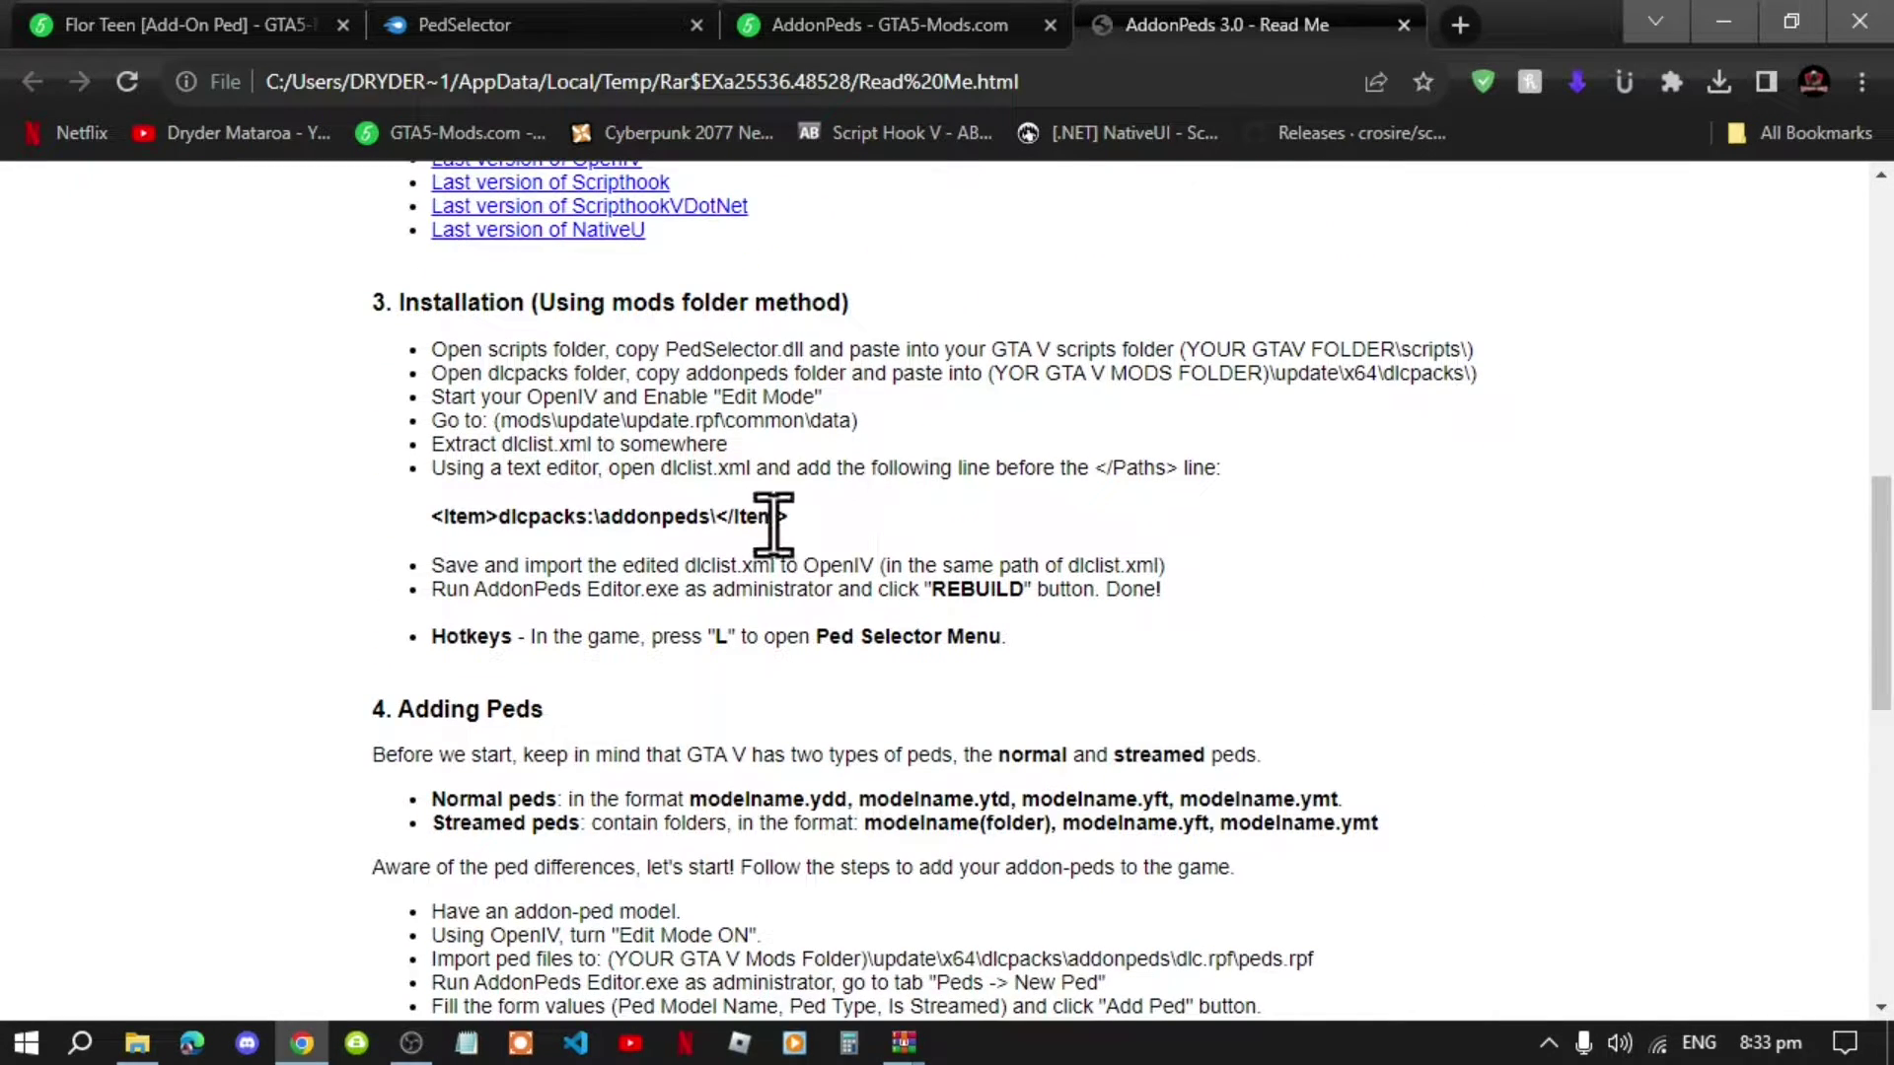
drag(791, 518, 429, 520)
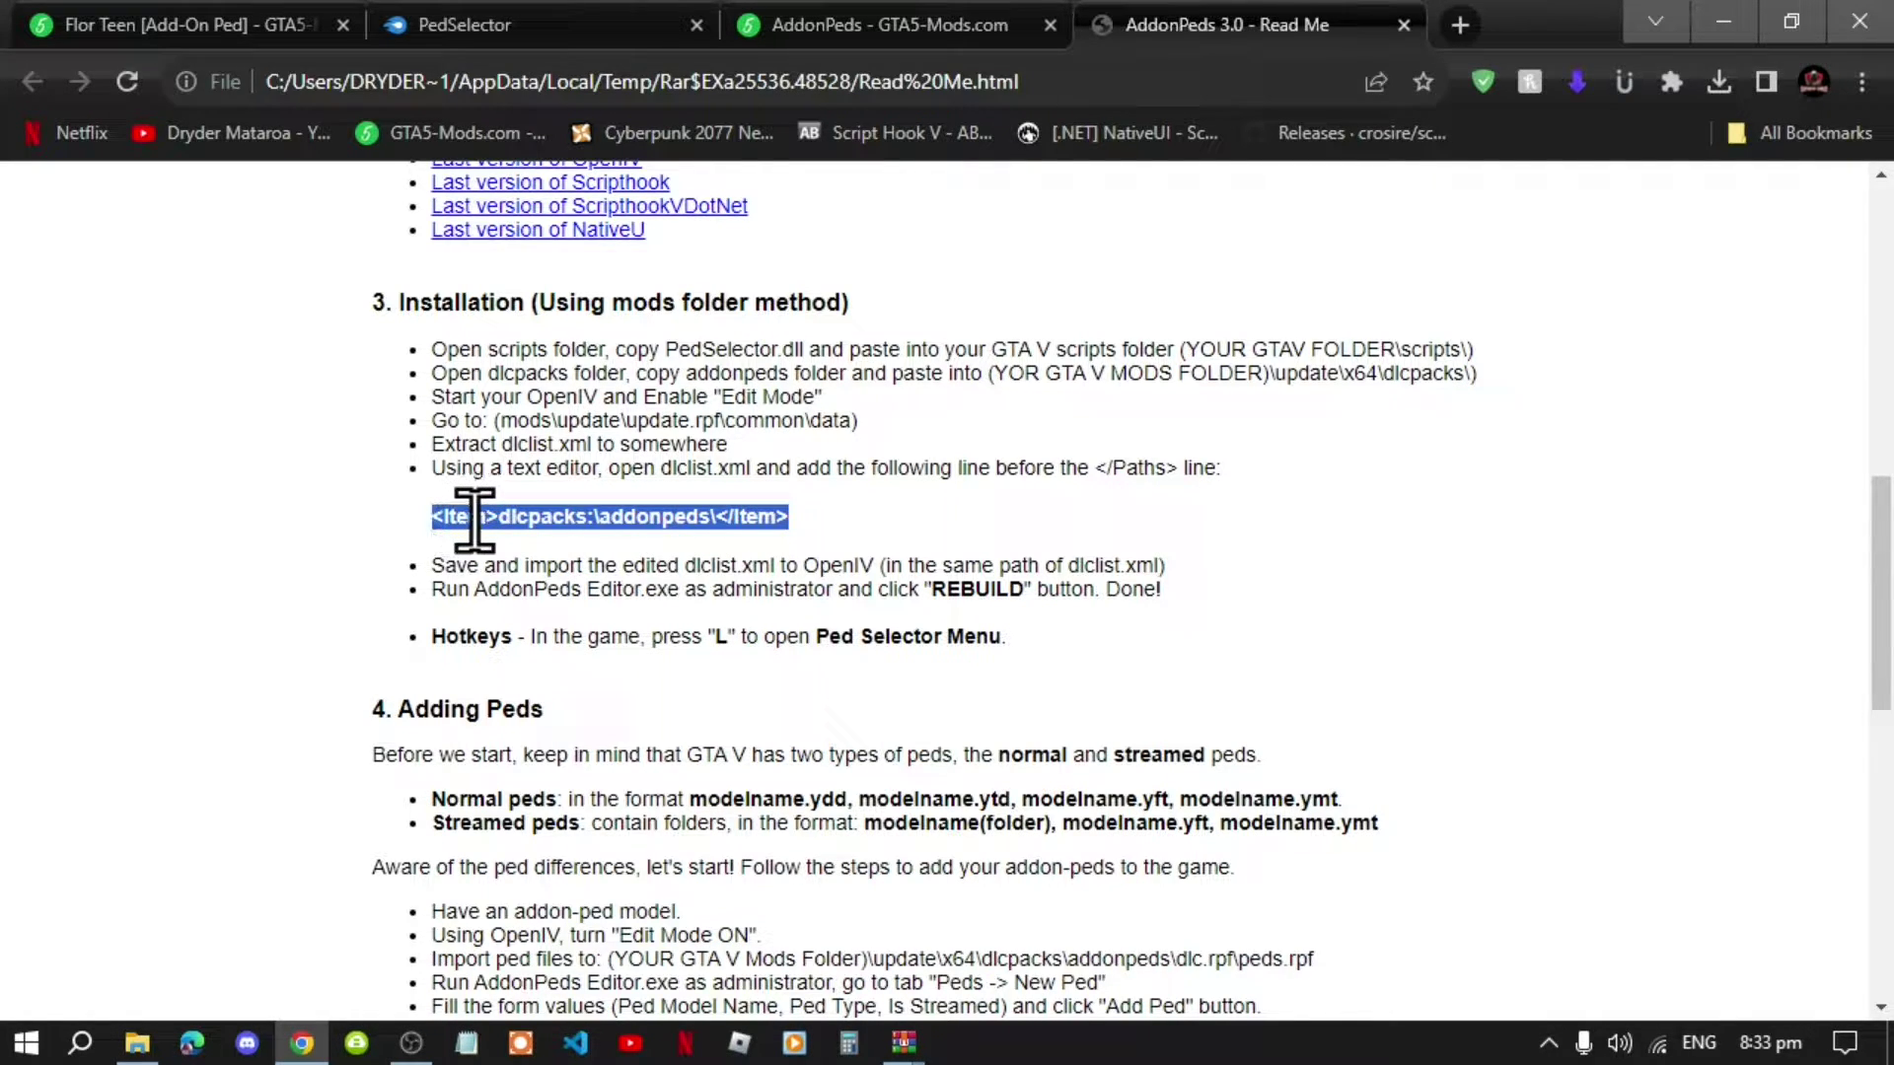
right_click(538, 514)
click(582, 543)
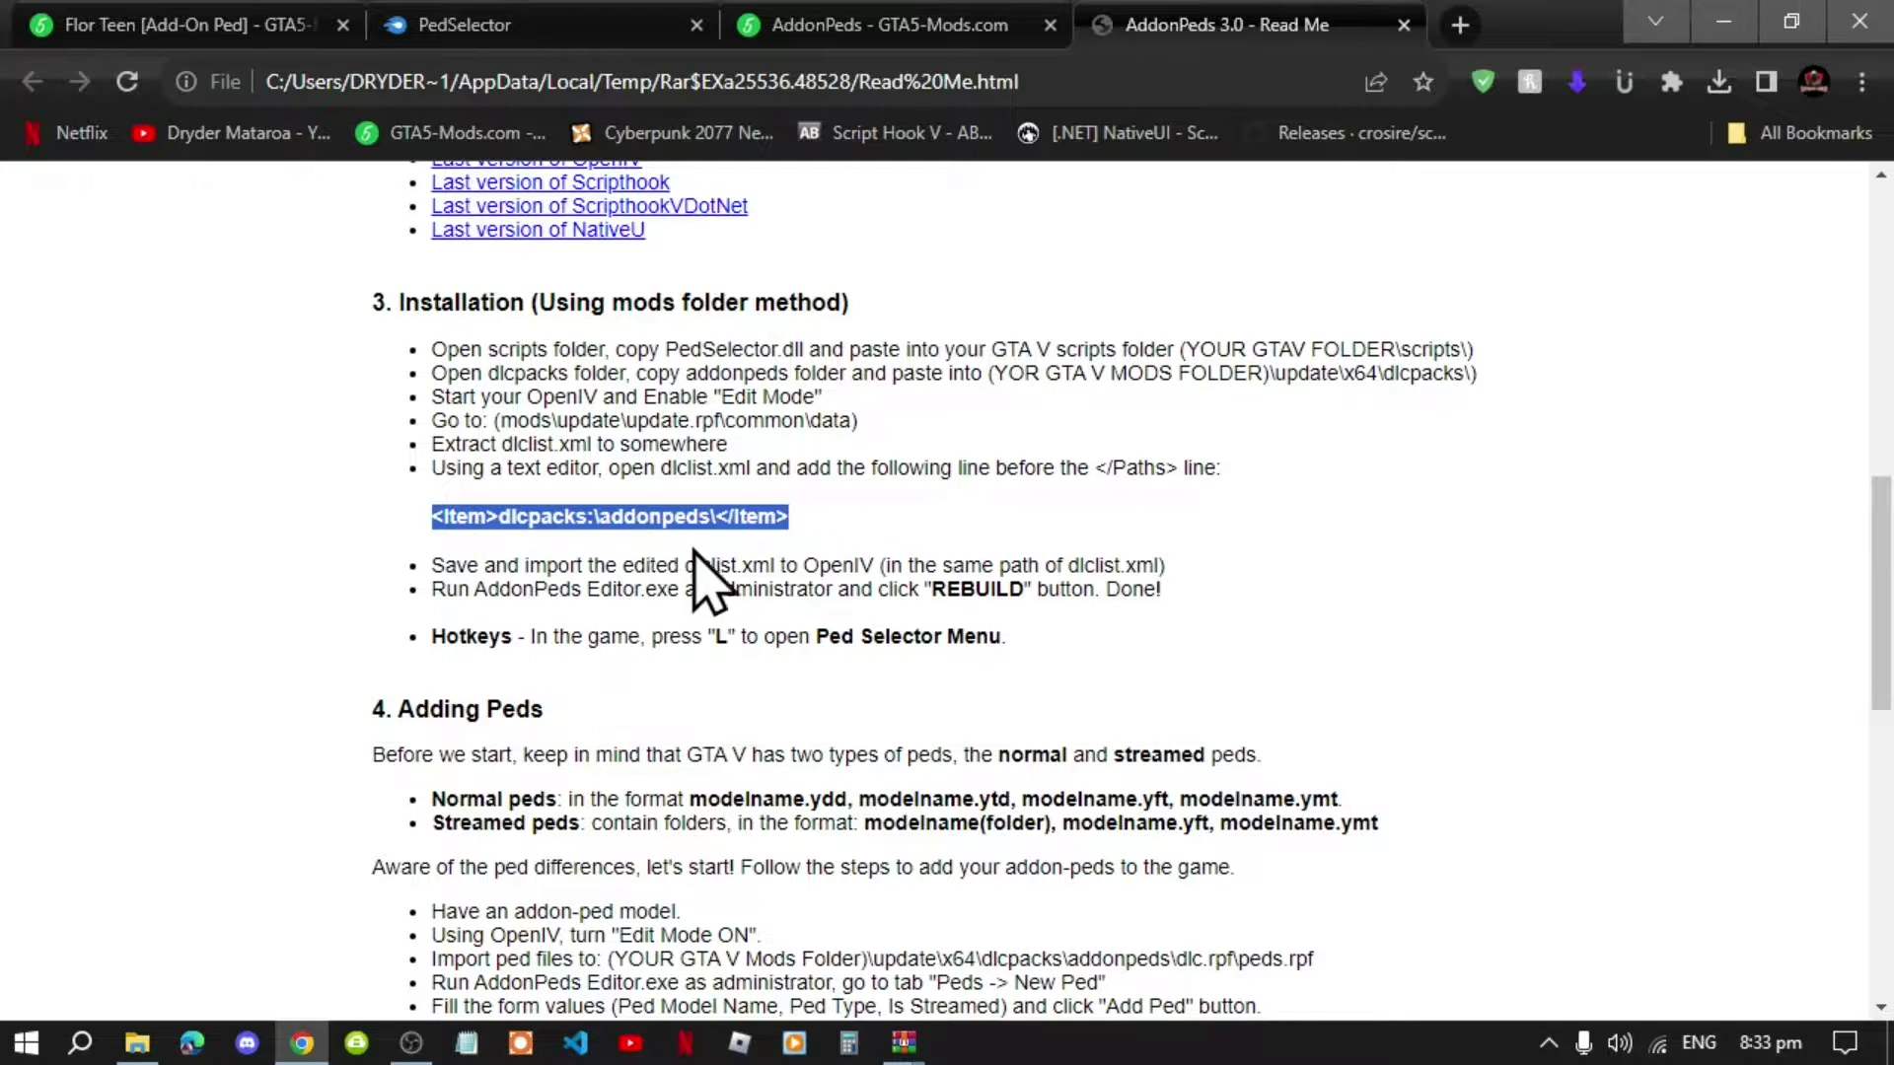
click(1723, 22)
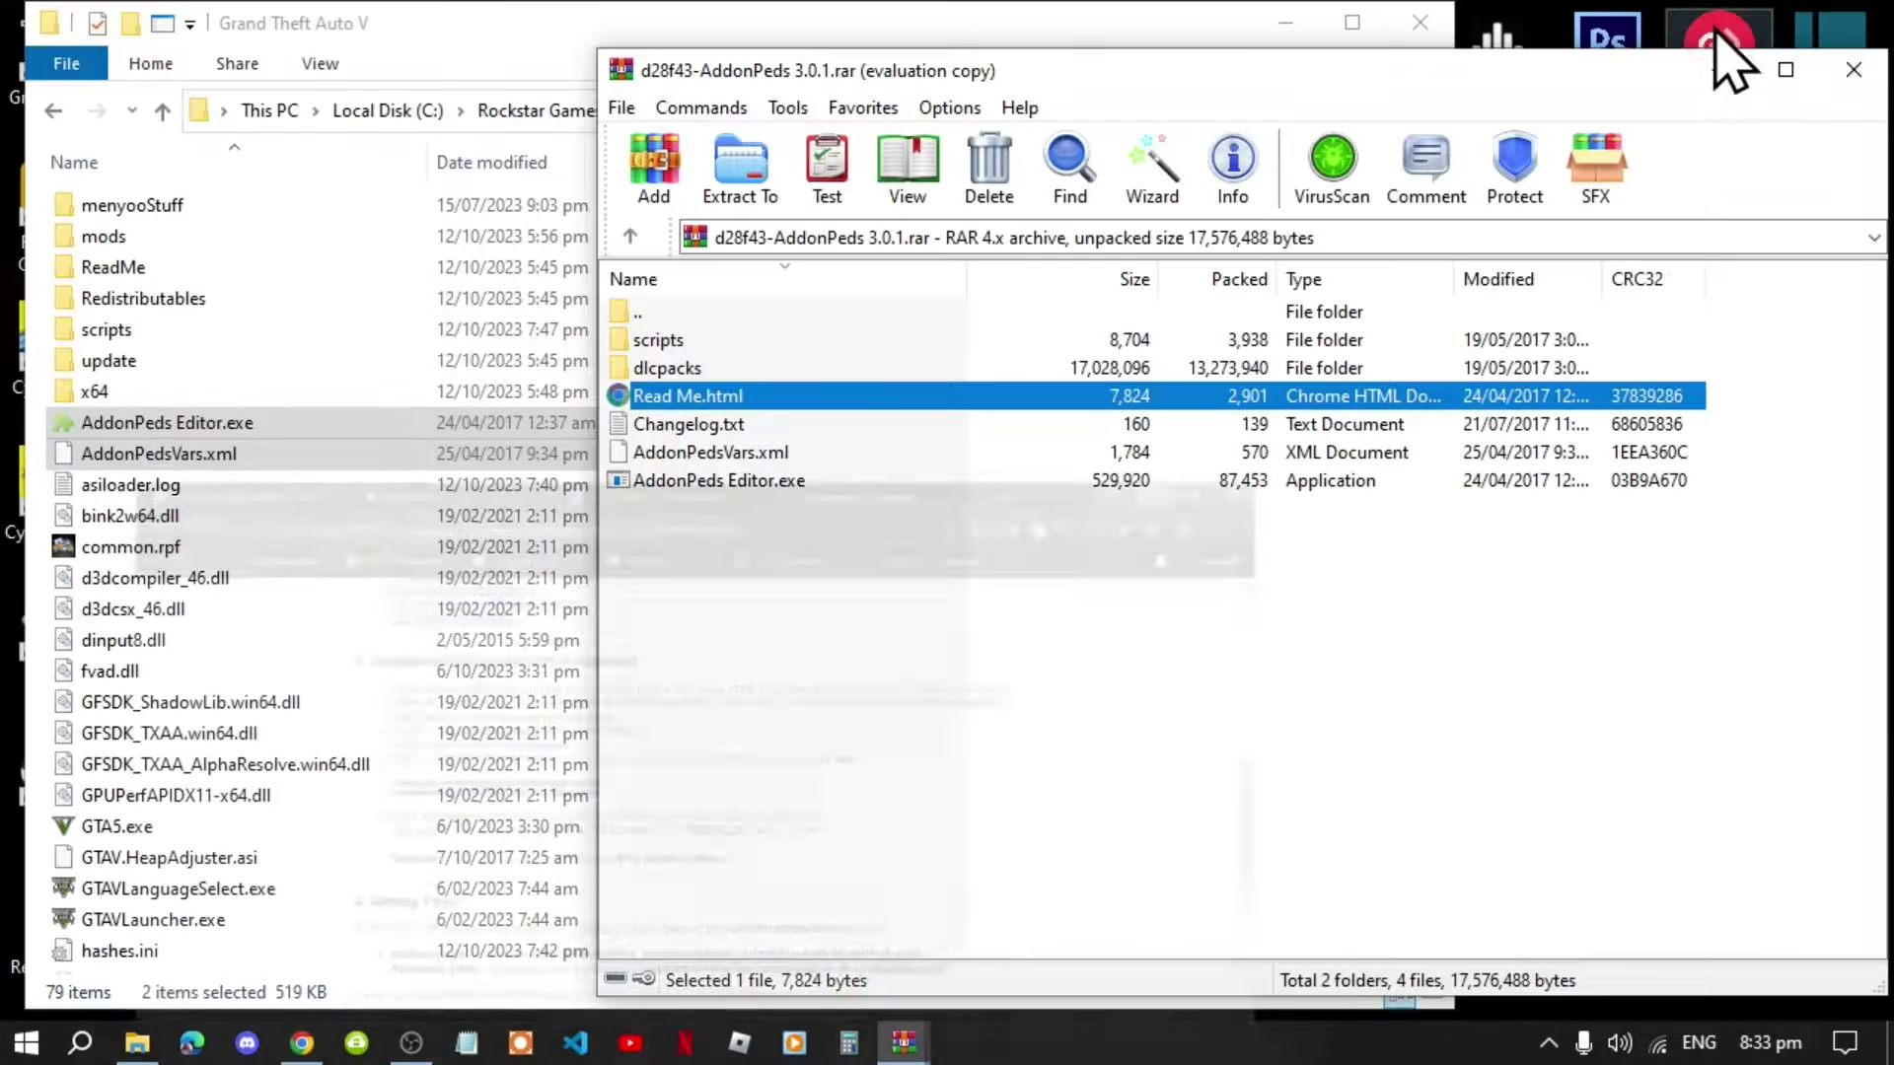
click(1854, 71)
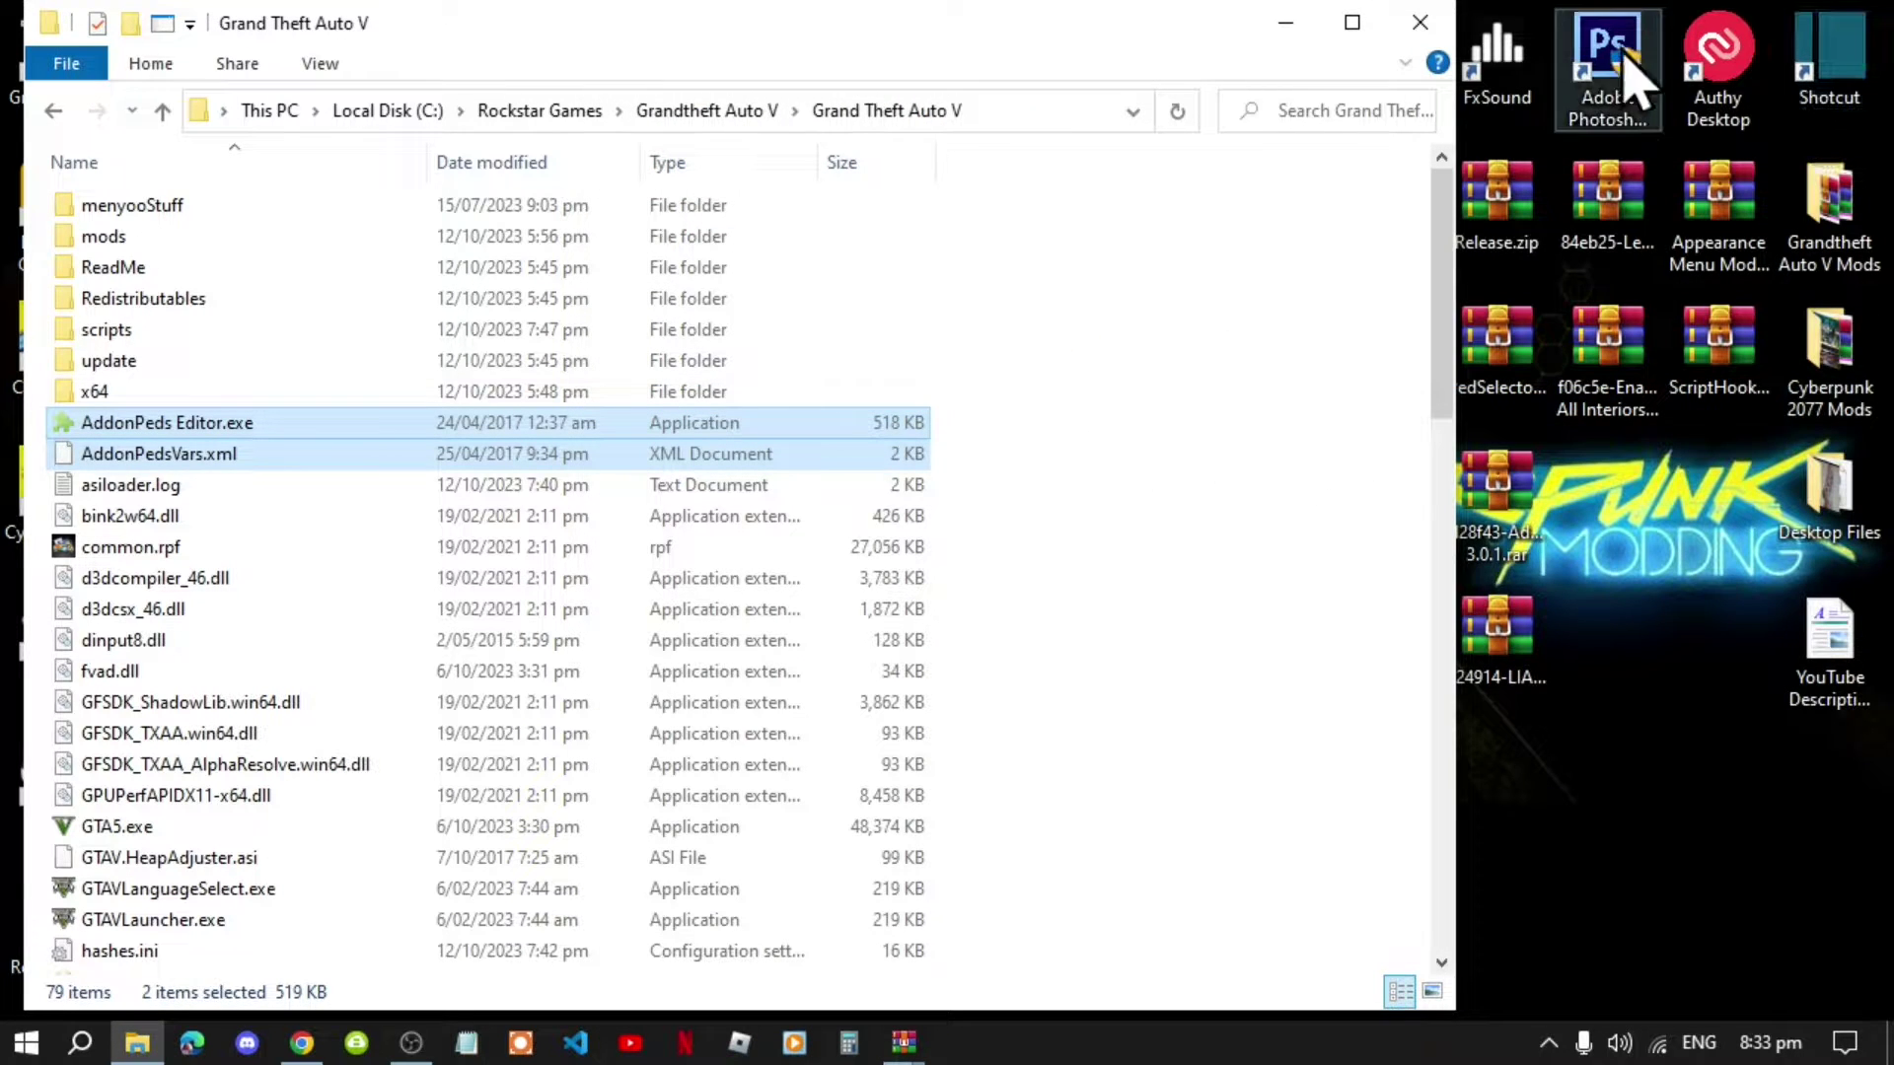
- Switch to OpenIV, load Grand Theft Auto V for Windows and enable edit mode
click(1286, 22)
click(1276, 59)
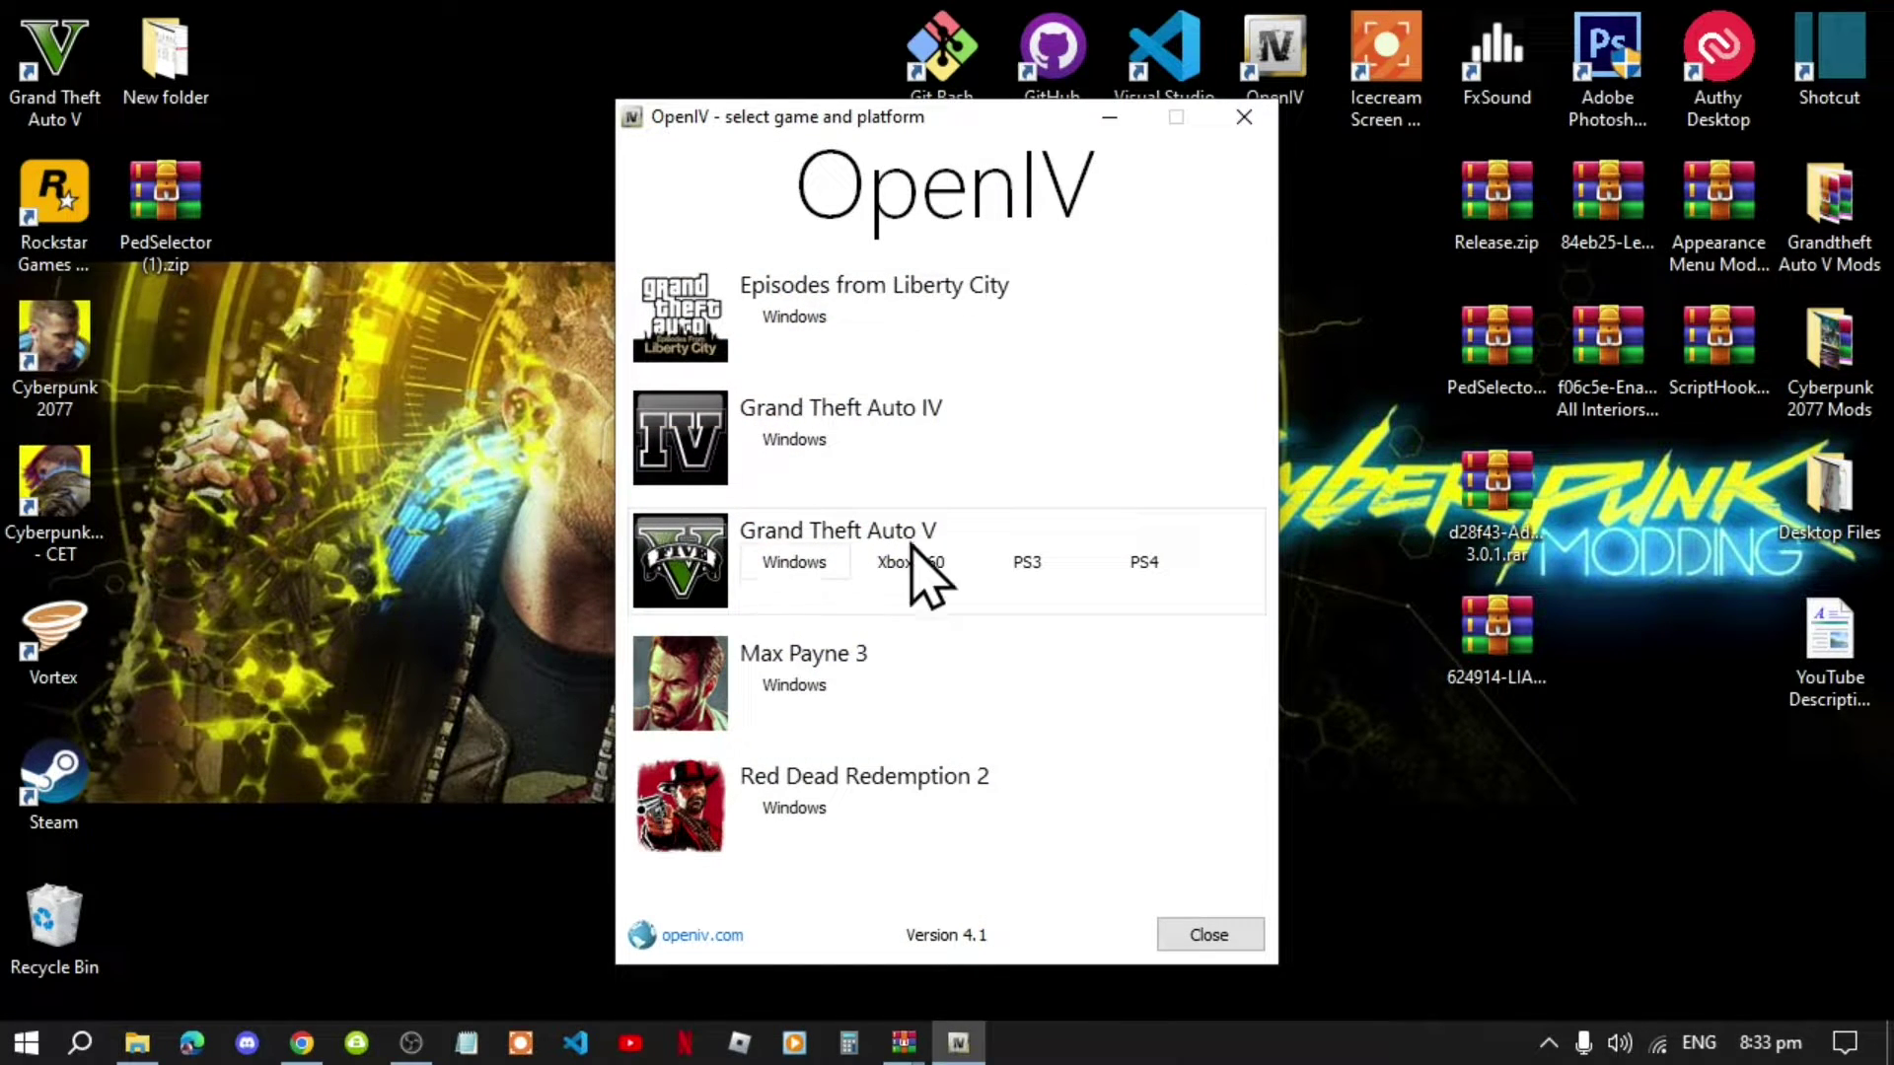
click(792, 565)
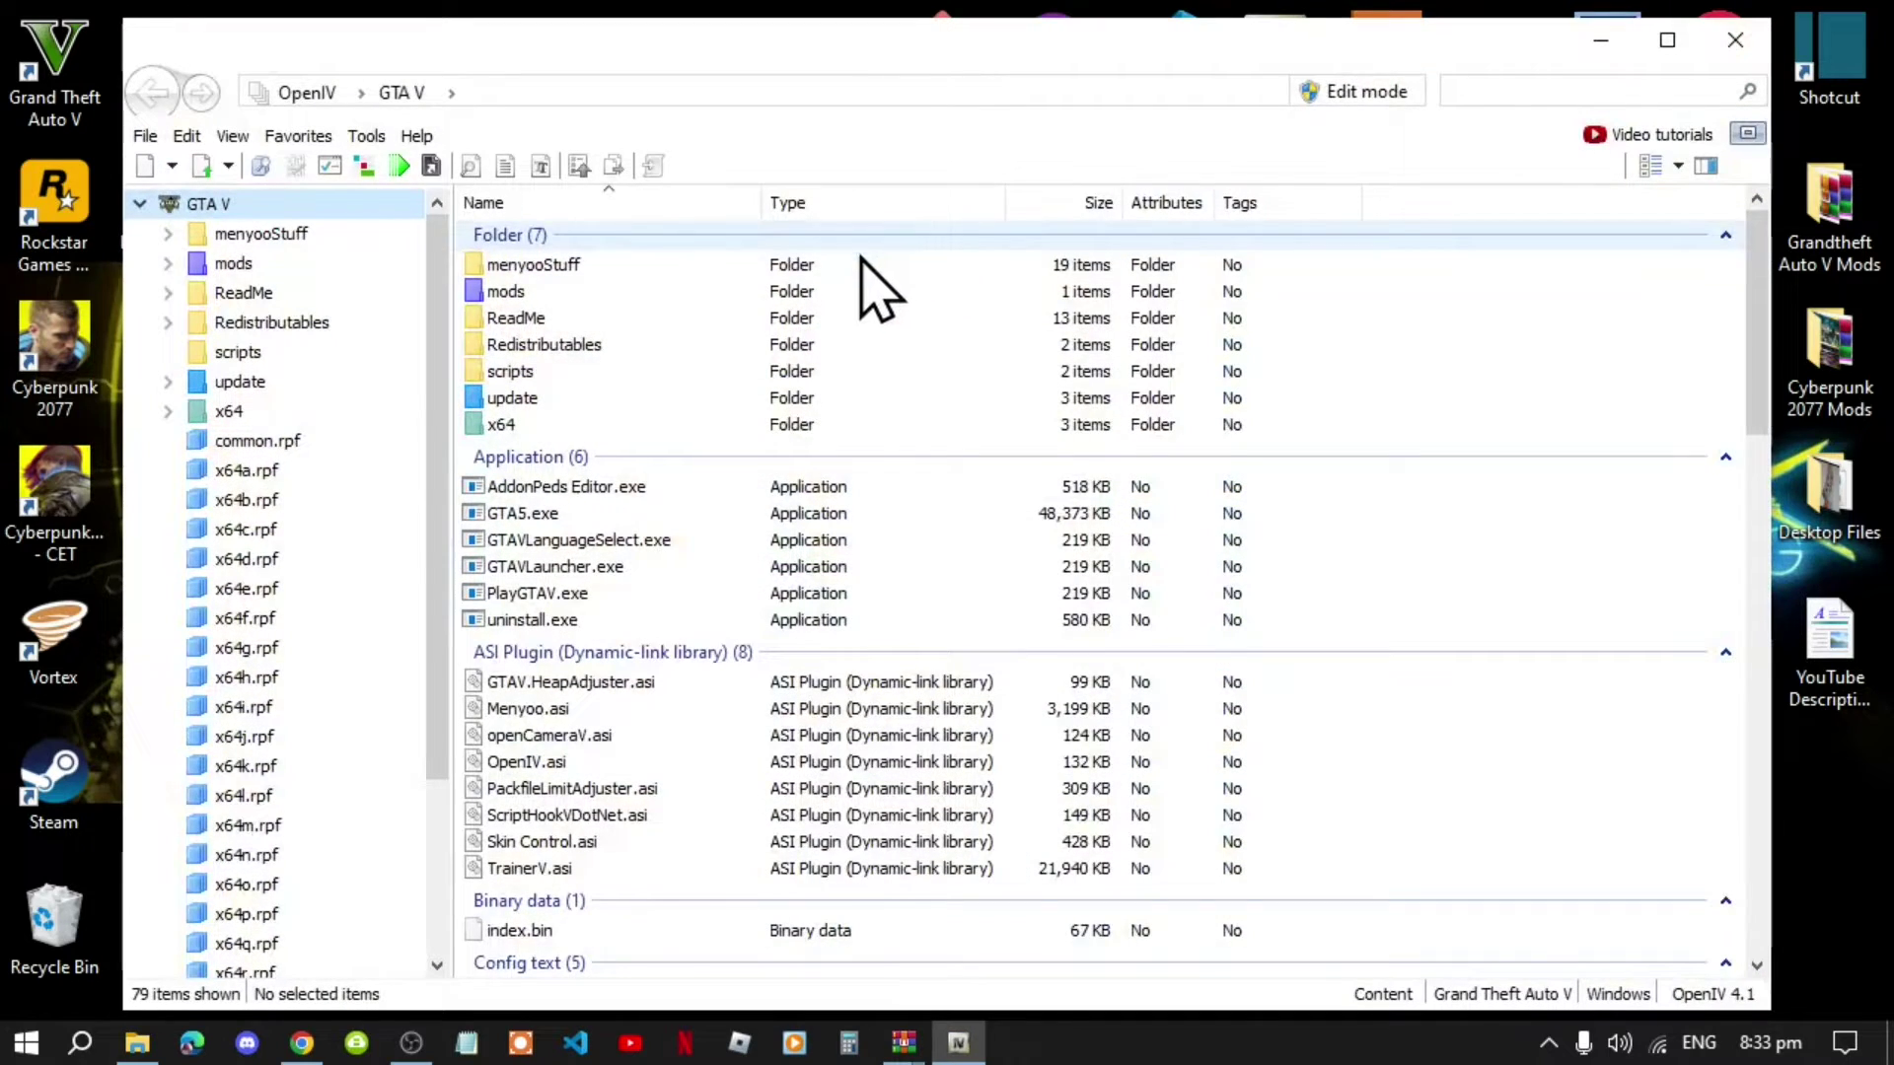
click(1346, 92)
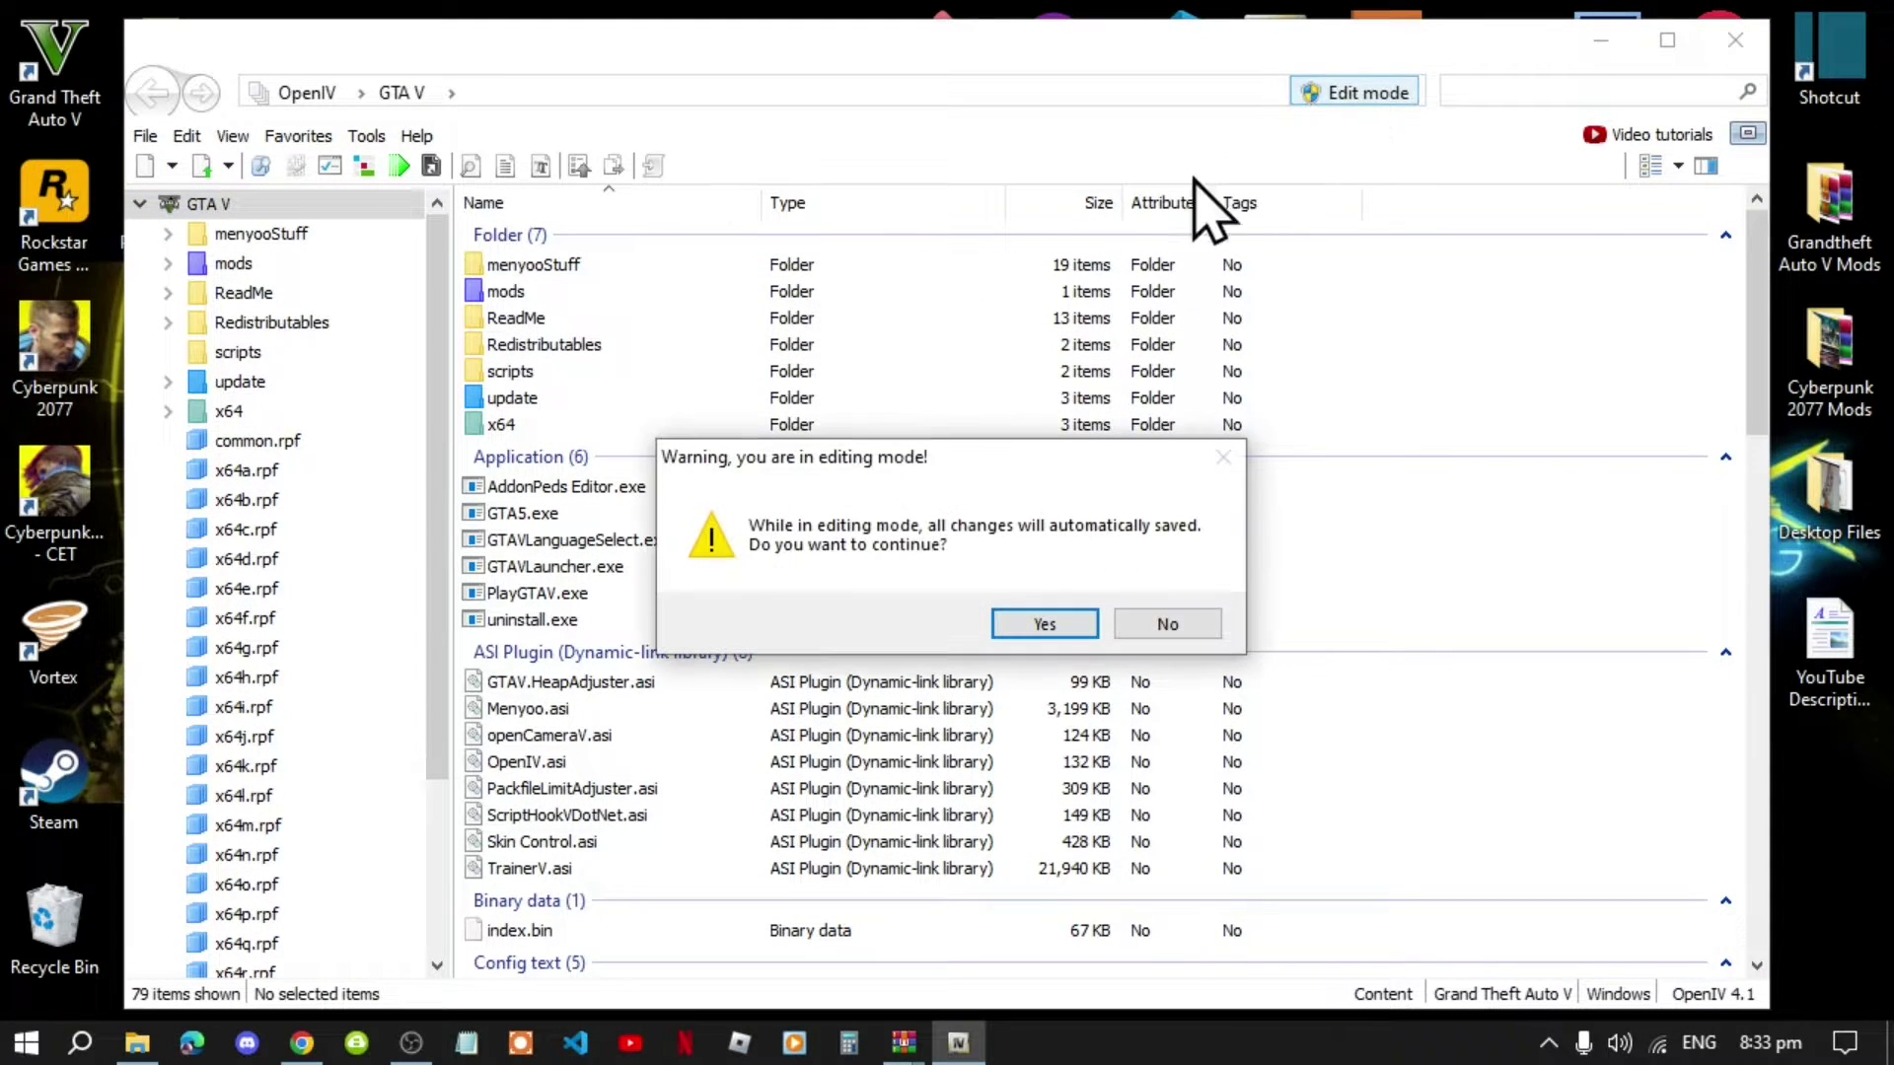
click(1044, 624)
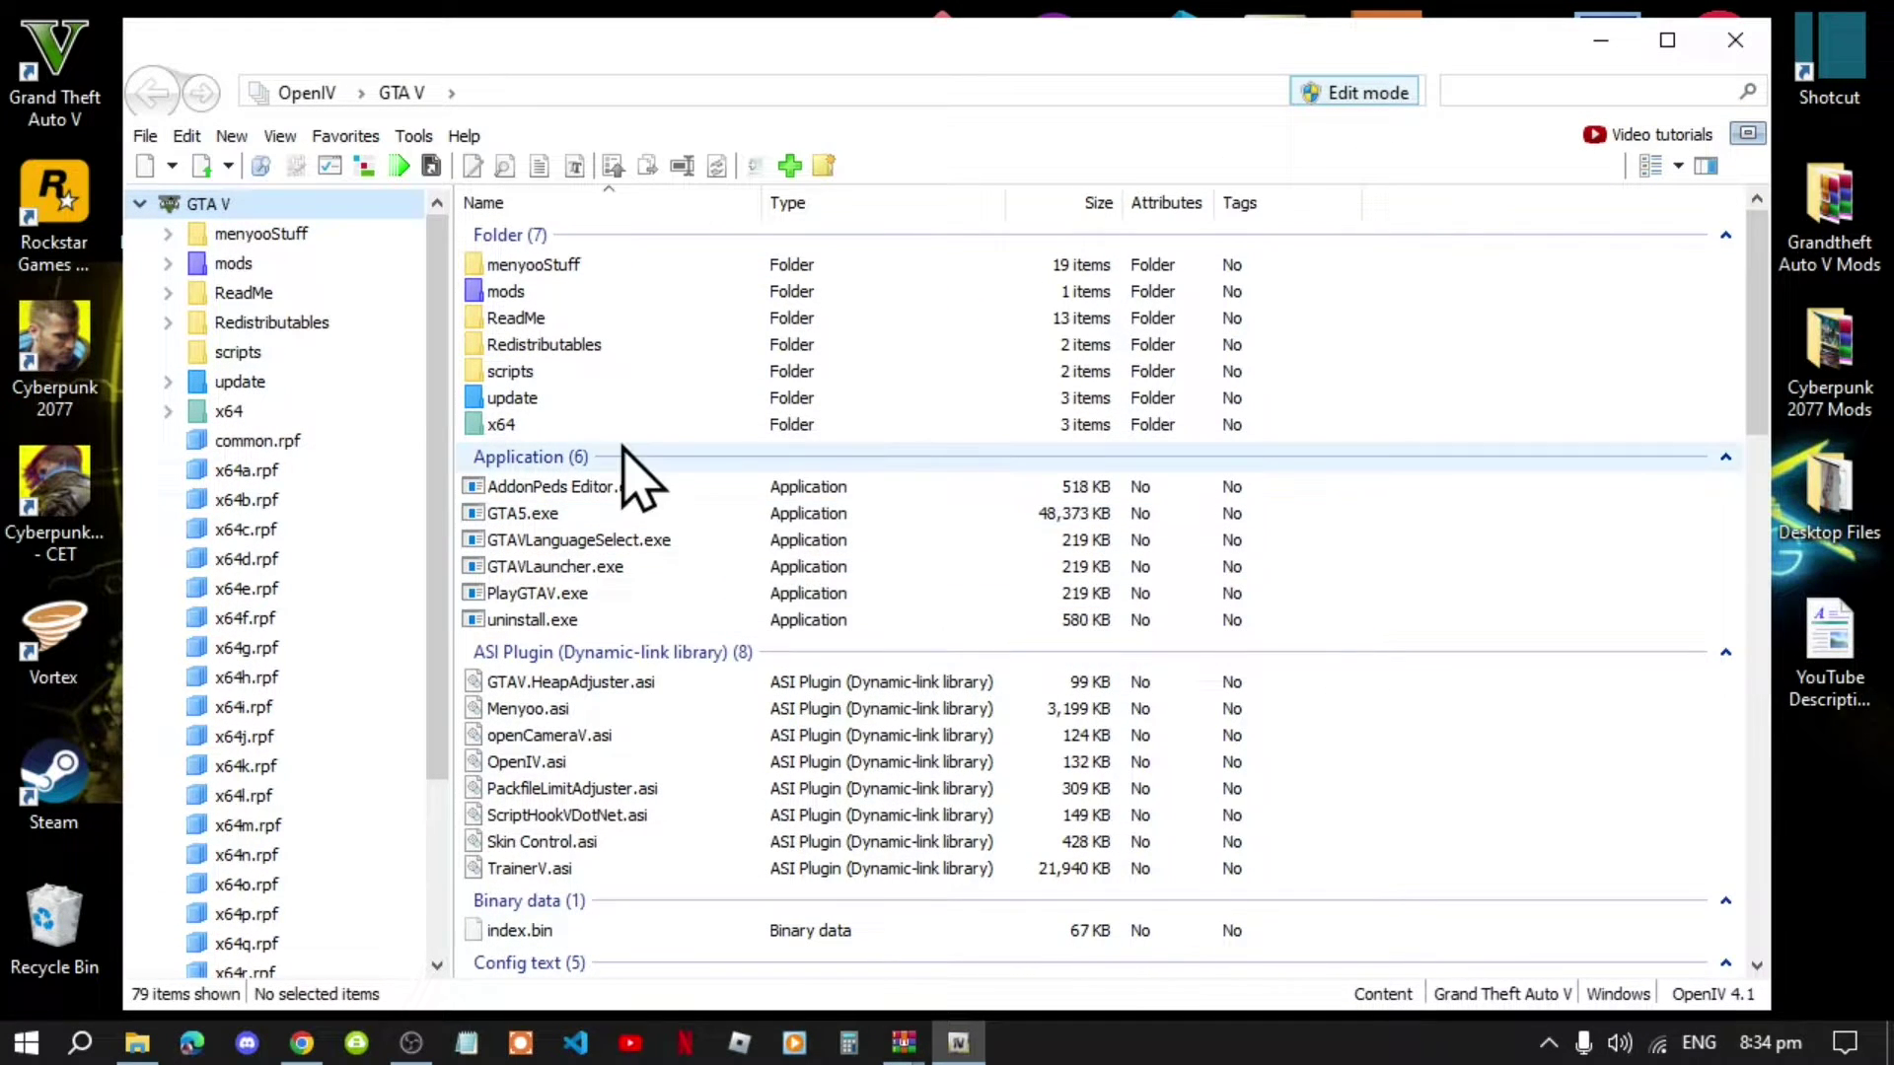
- Open dlclist.xml for editing from mods\update\update.rpf\common\data
double_click(508, 291)
double_click(513, 276)
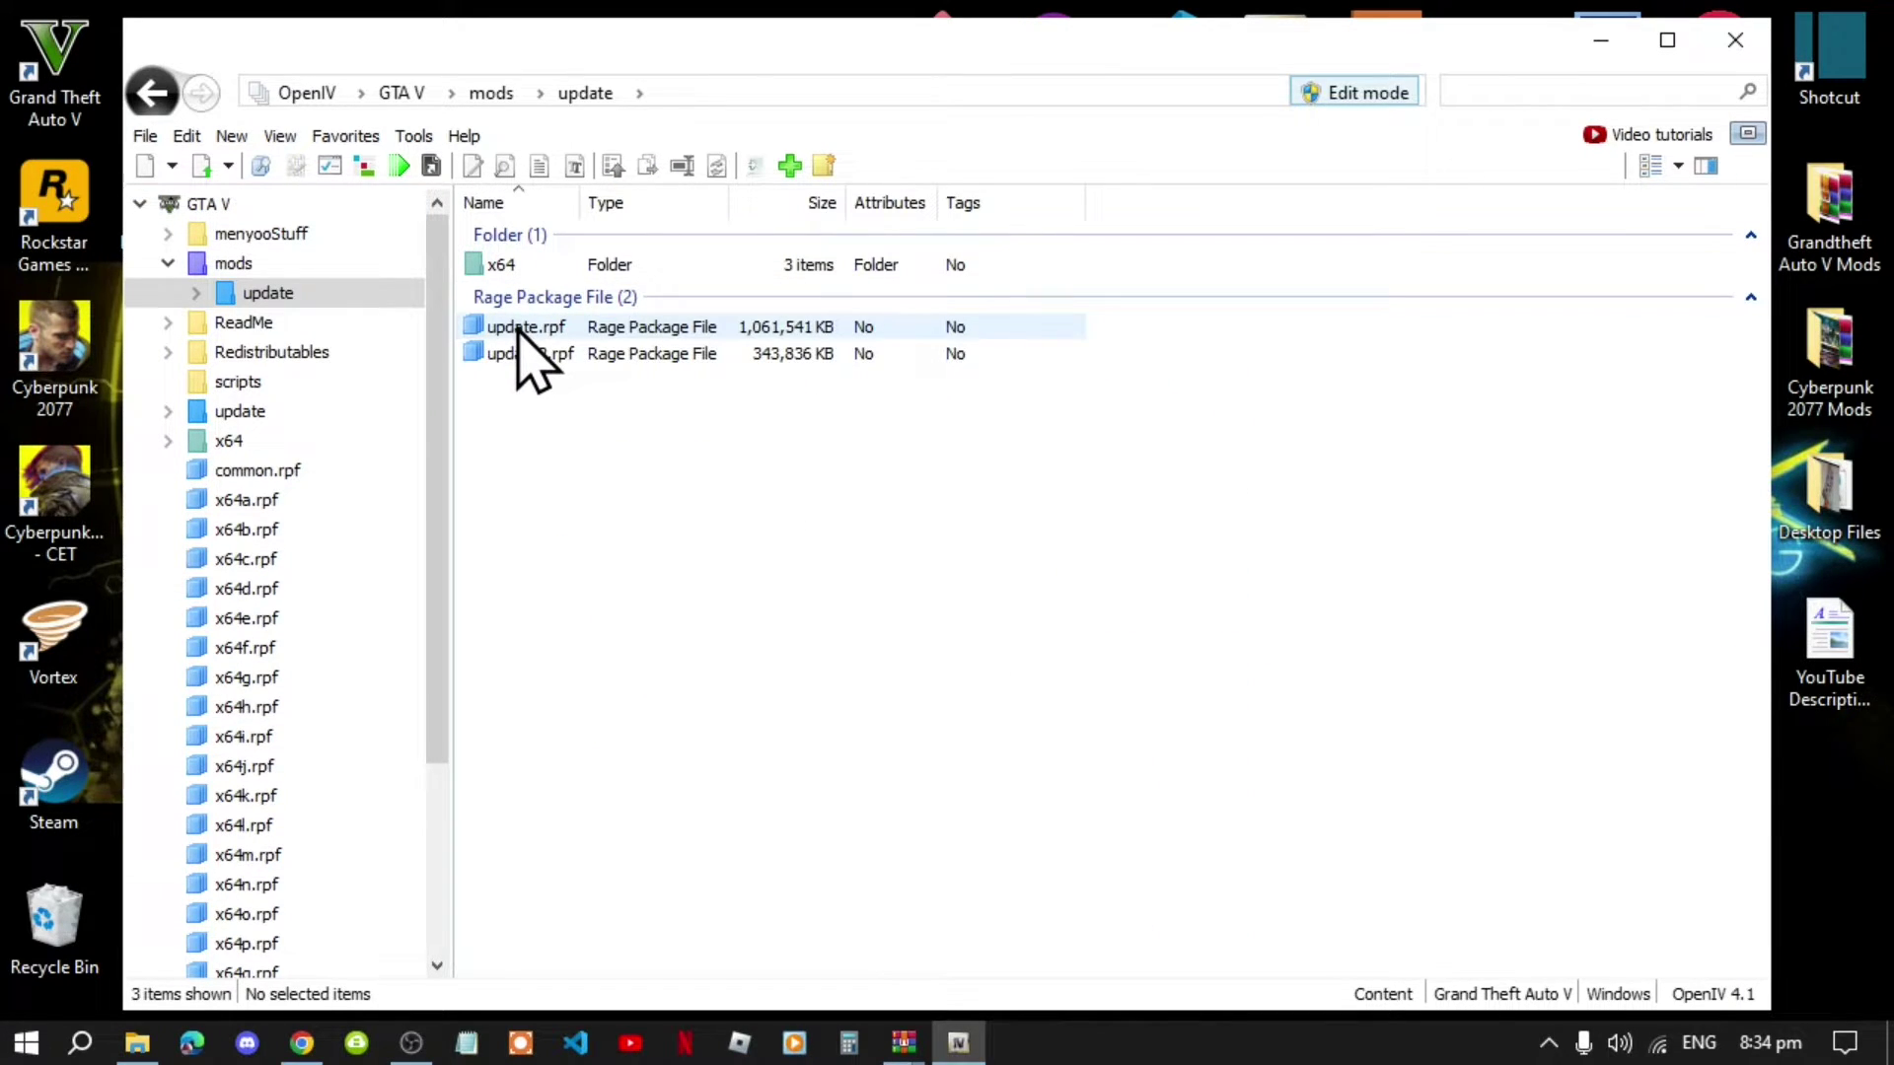
double_click(517, 330)
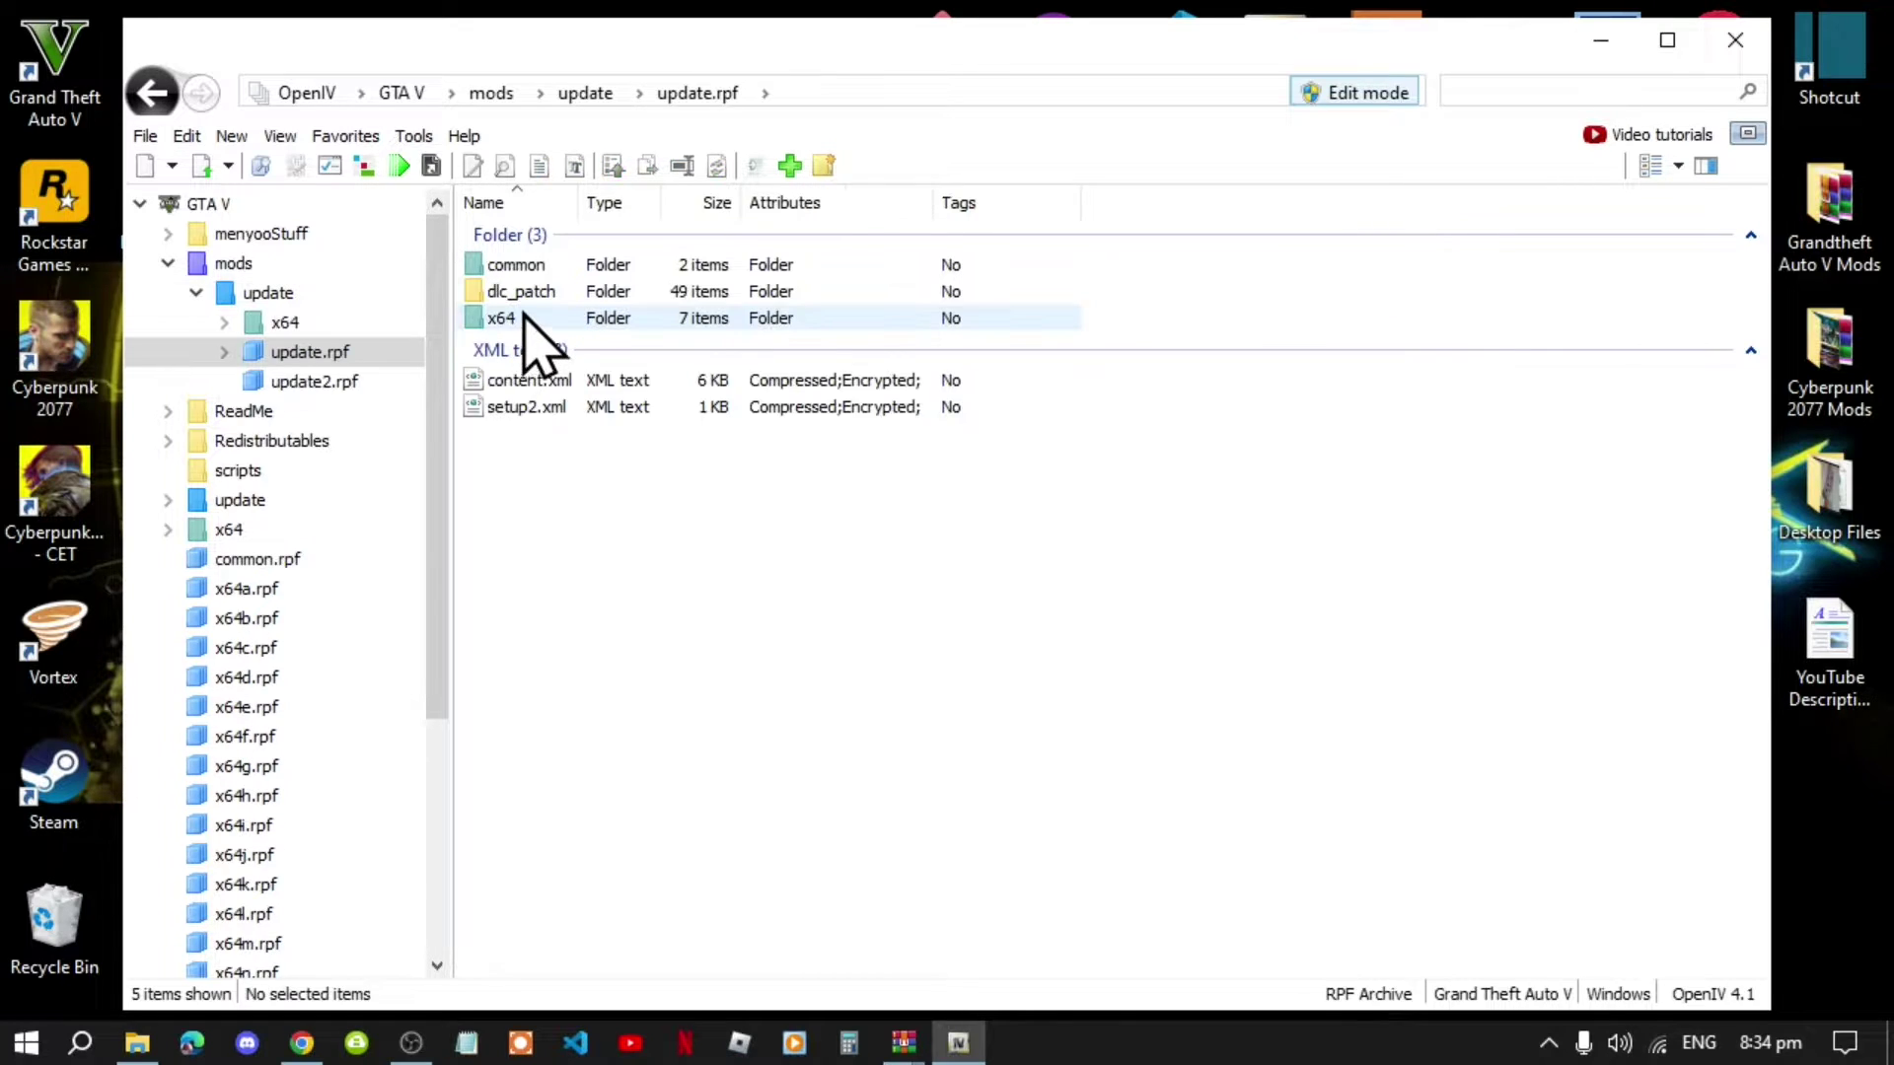
double_click(524, 273)
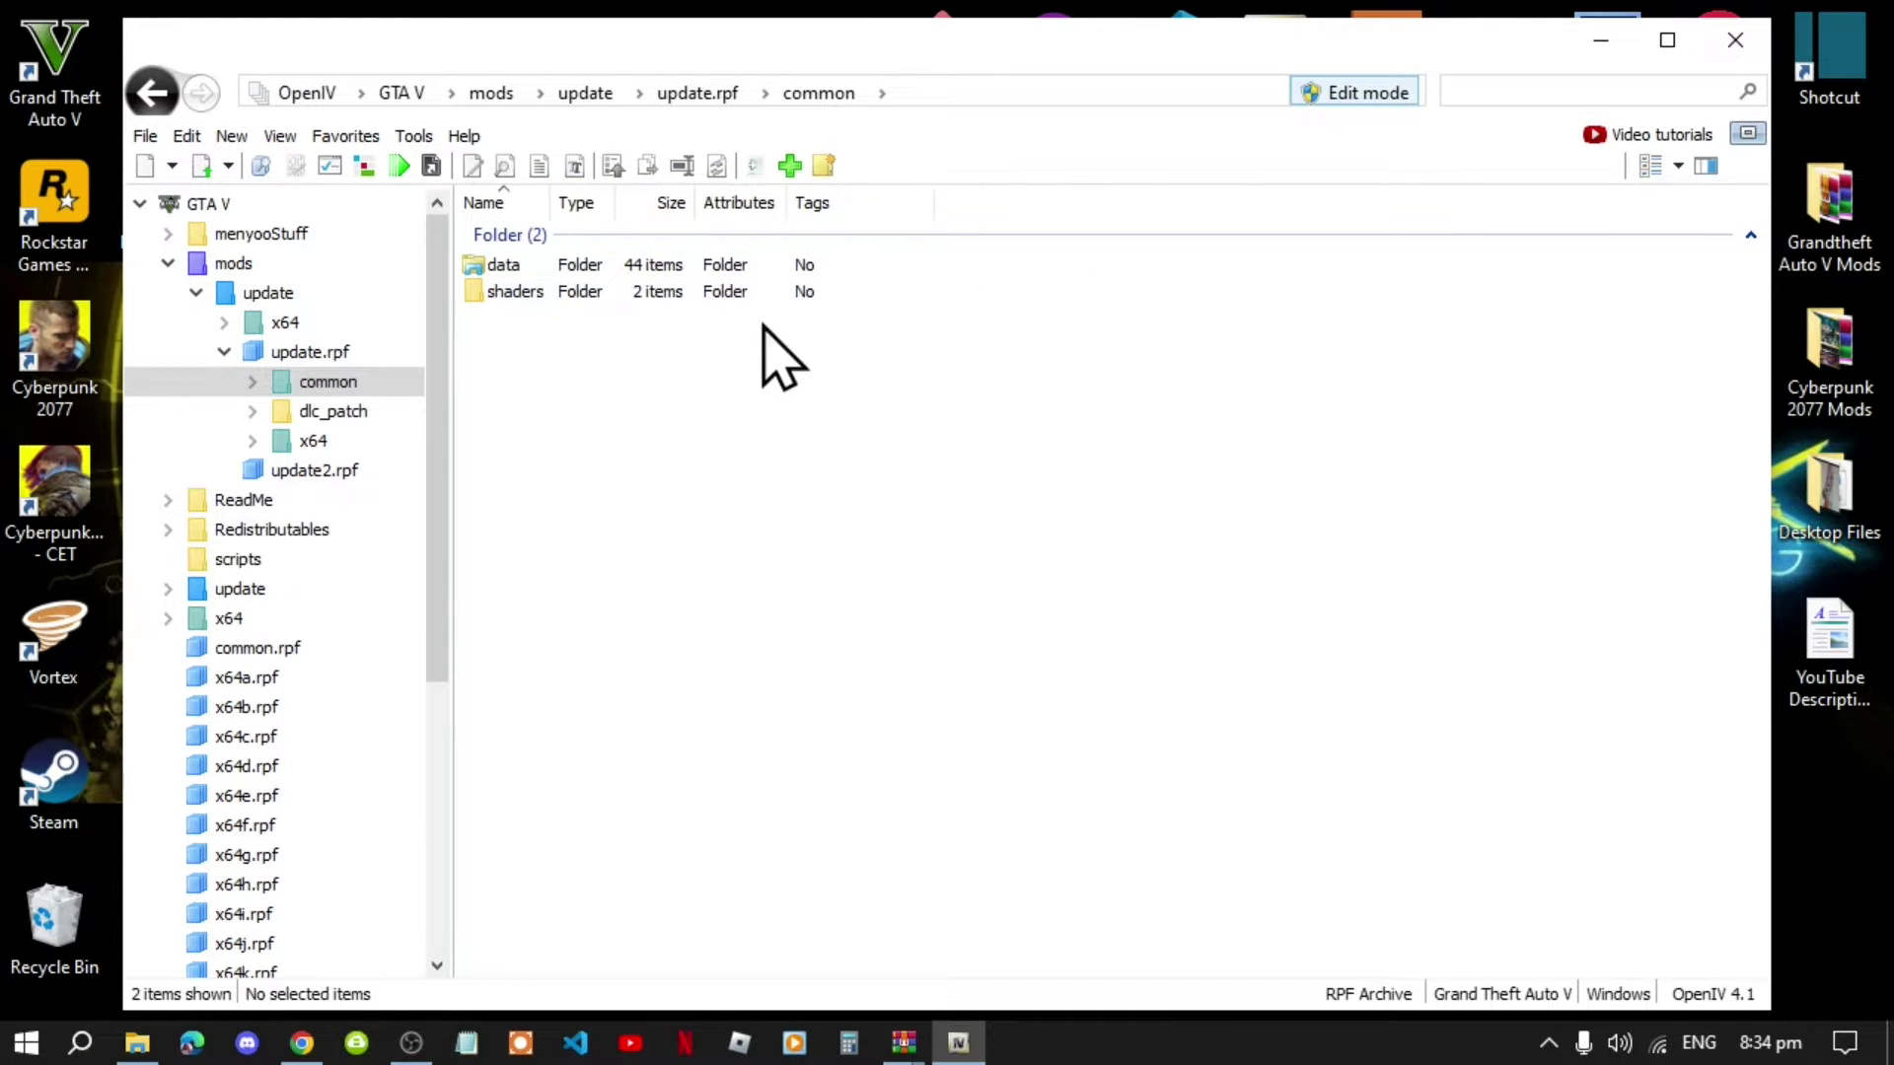
double_click(538, 268)
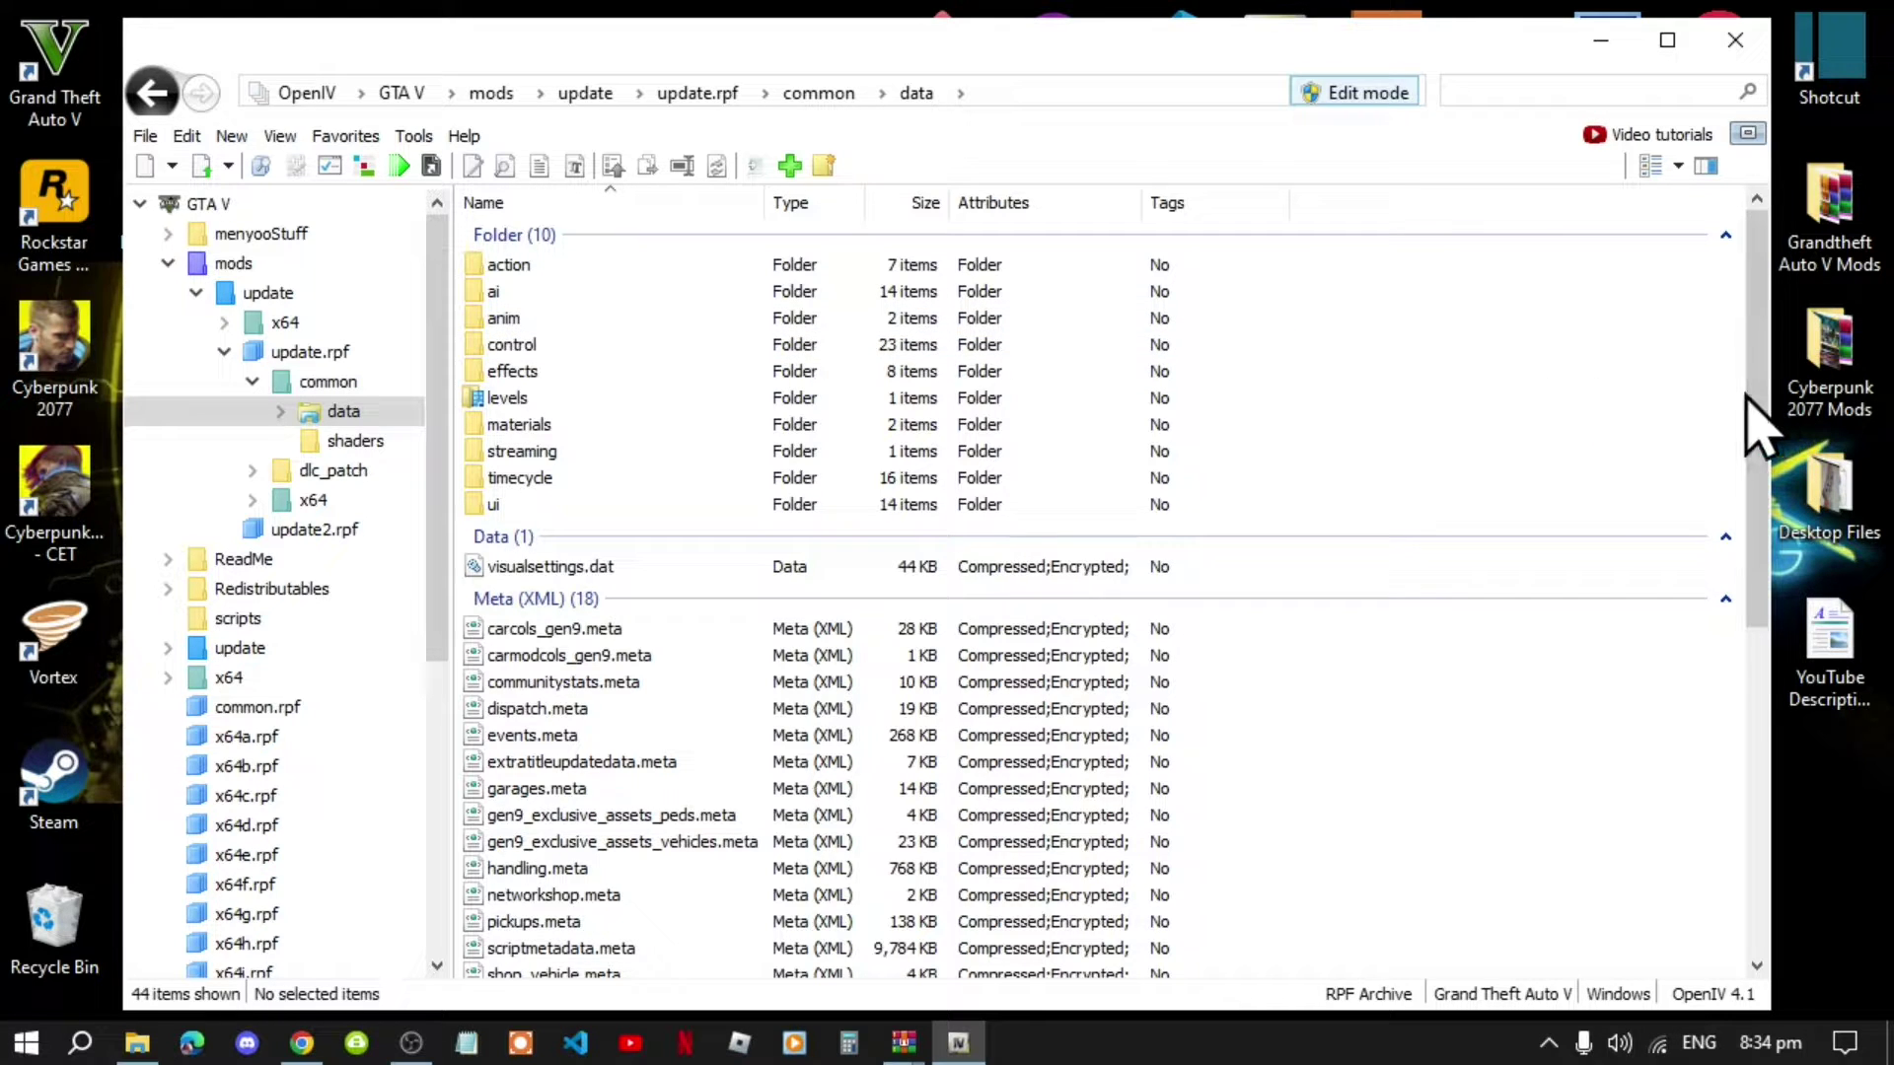
drag(1758, 434, 1764, 764)
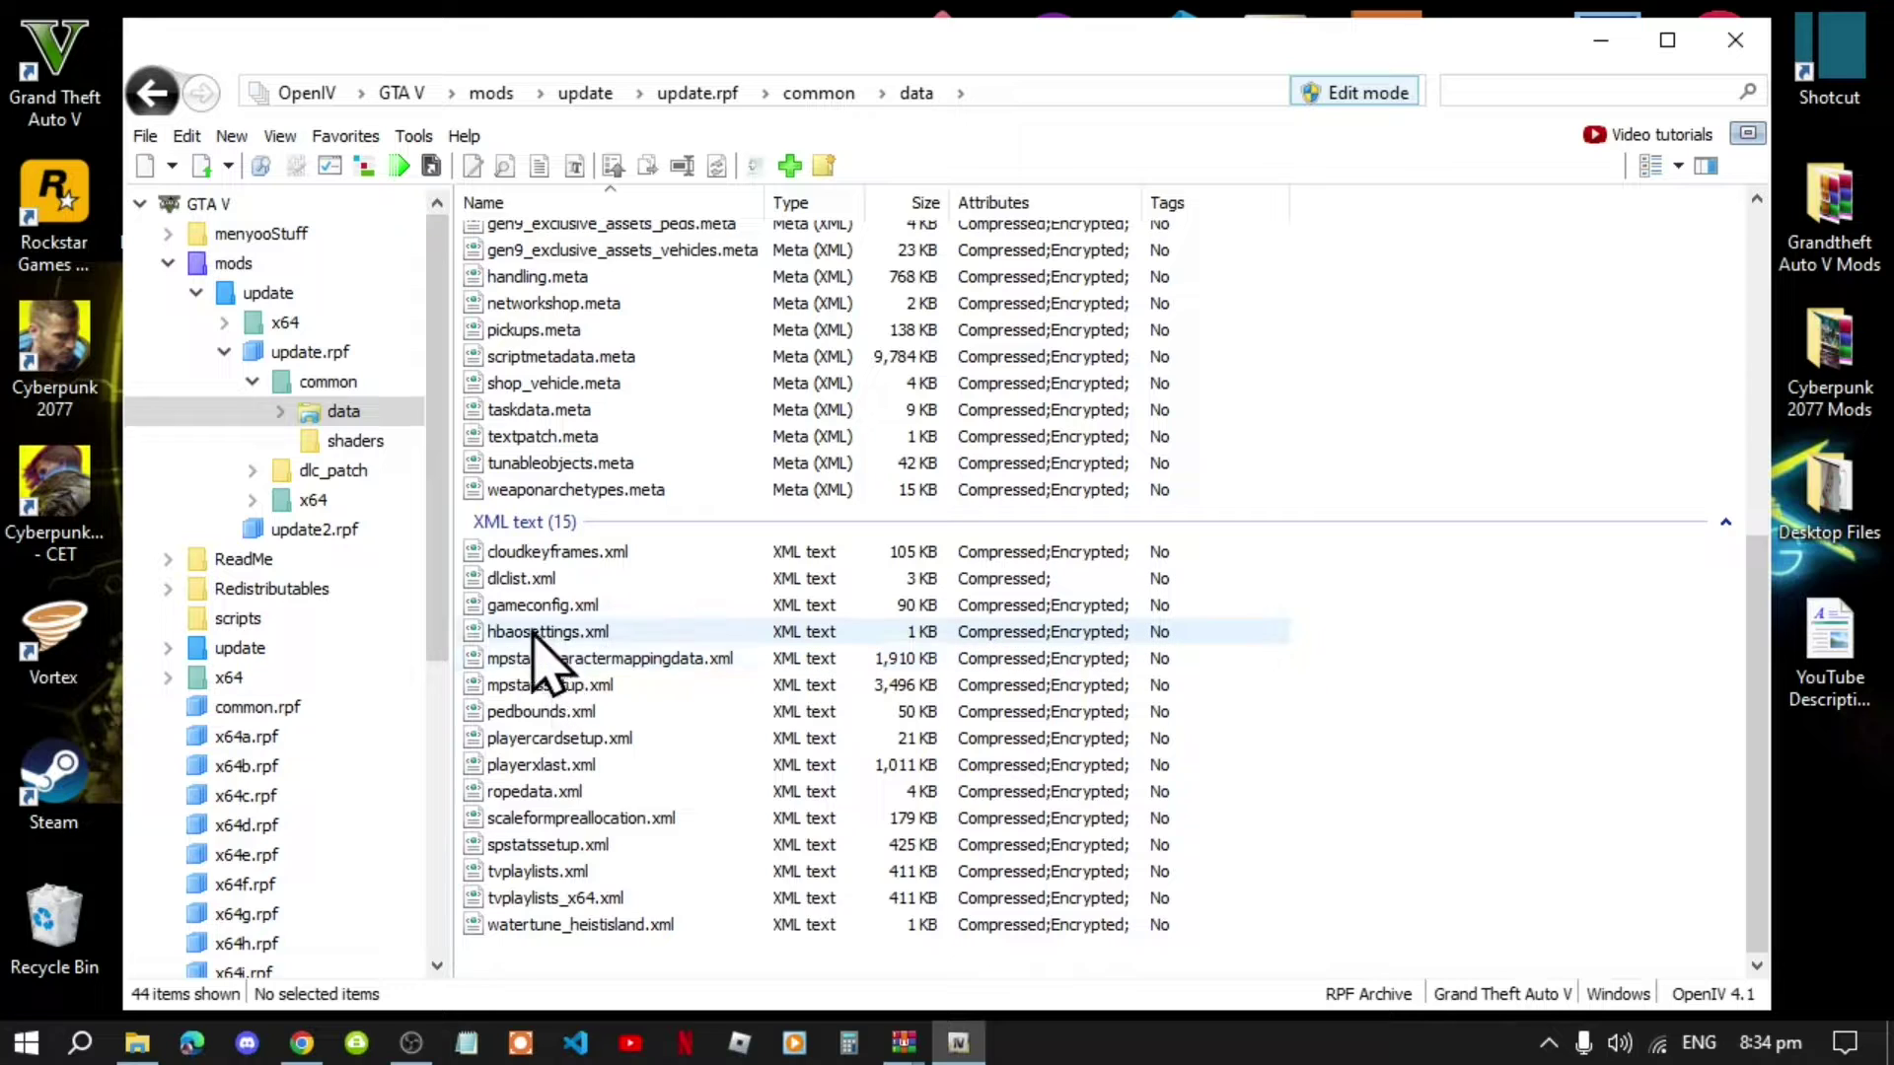
right_click(516, 580)
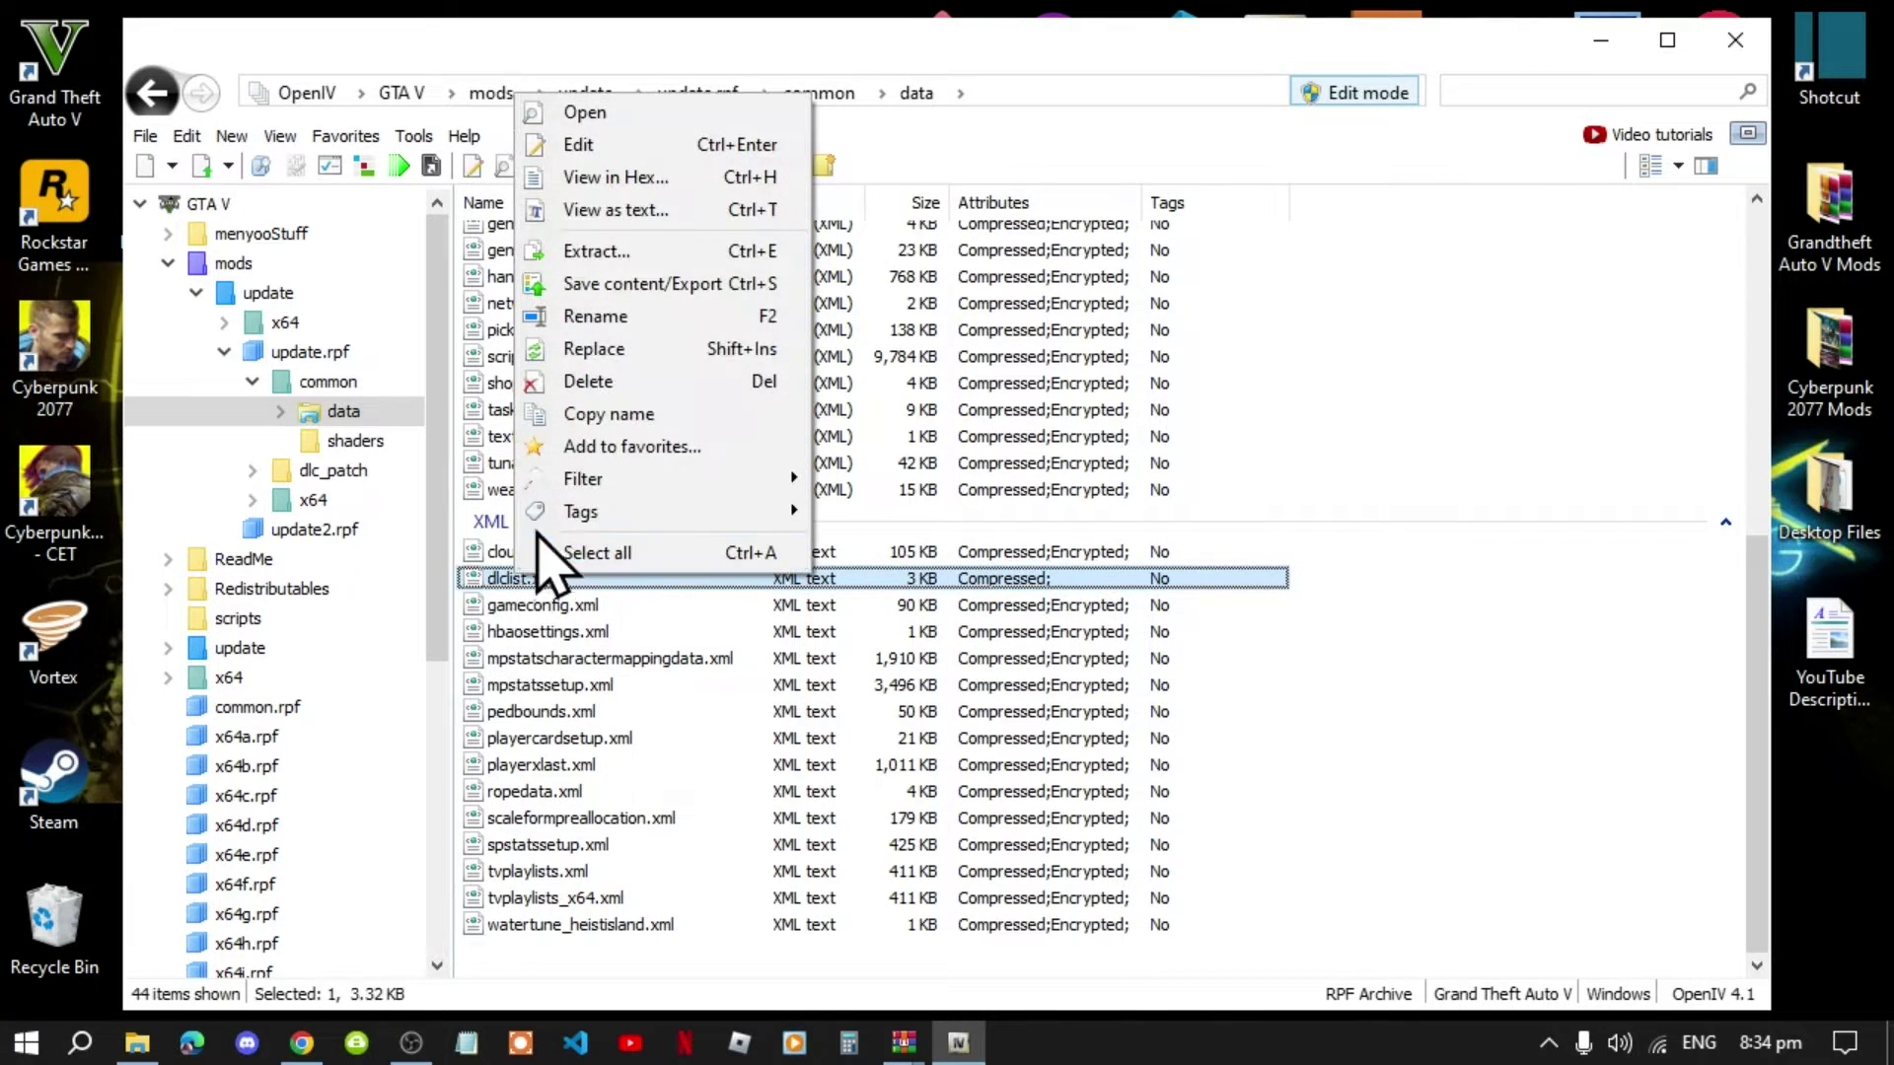
click(580, 148)
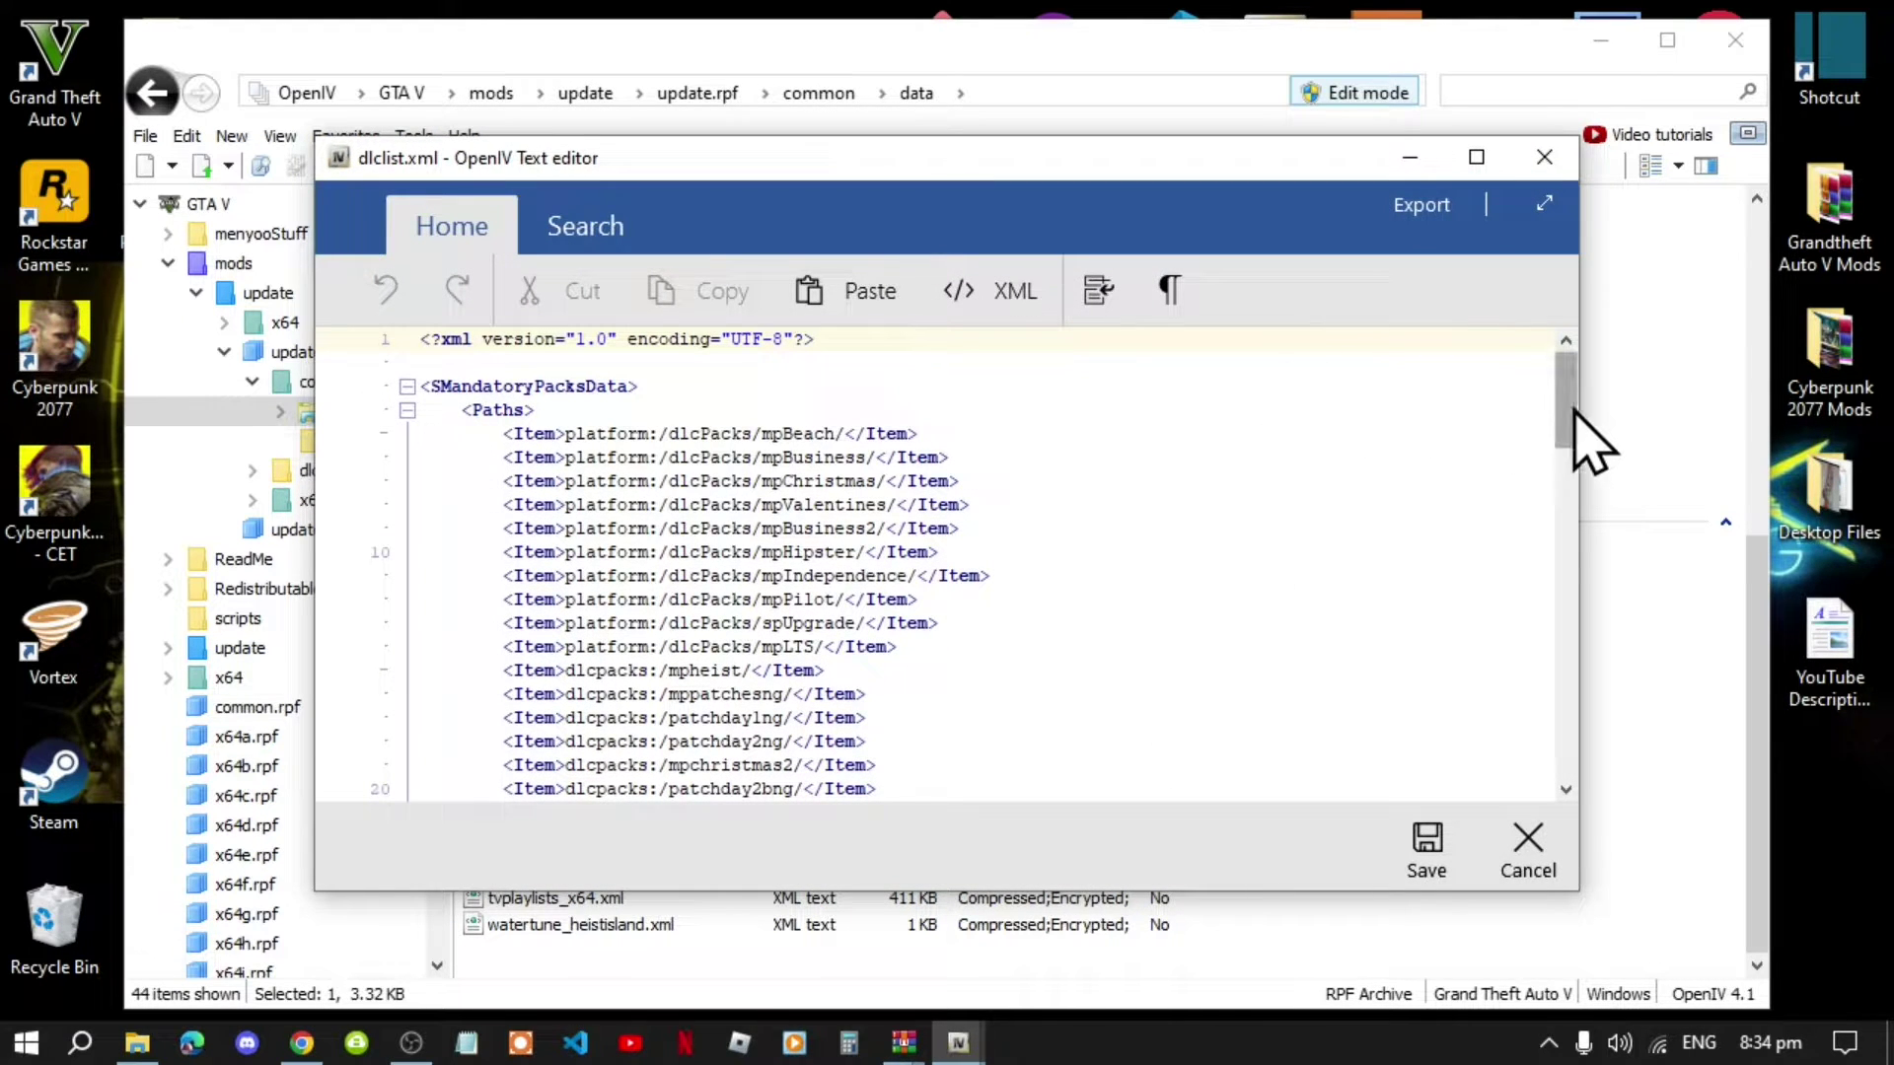
- Add the copied line <Item>dlcpacks:\addonpeds\</Item> as the last entry in the Paths section of dlclist.xml, save it and return to the GTA V root
drag(1566, 410, 1430, 838)
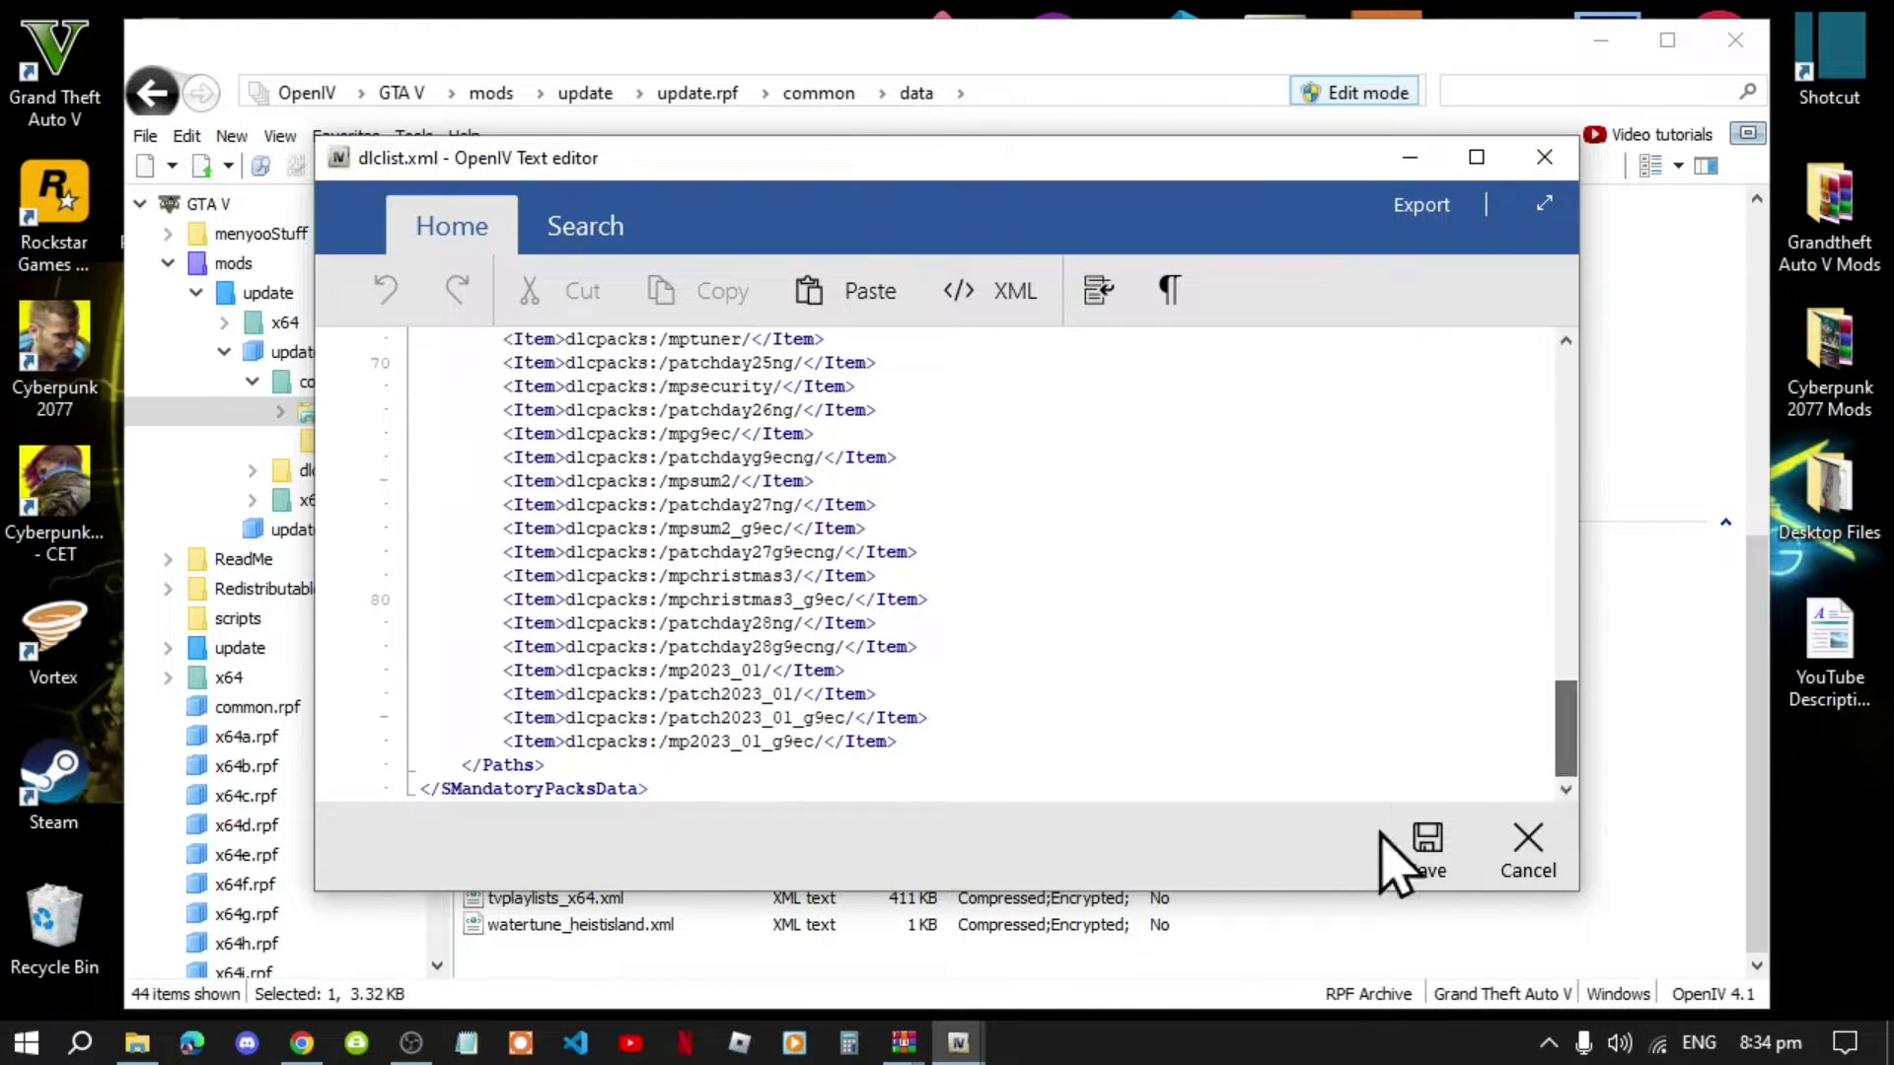
click(1058, 740)
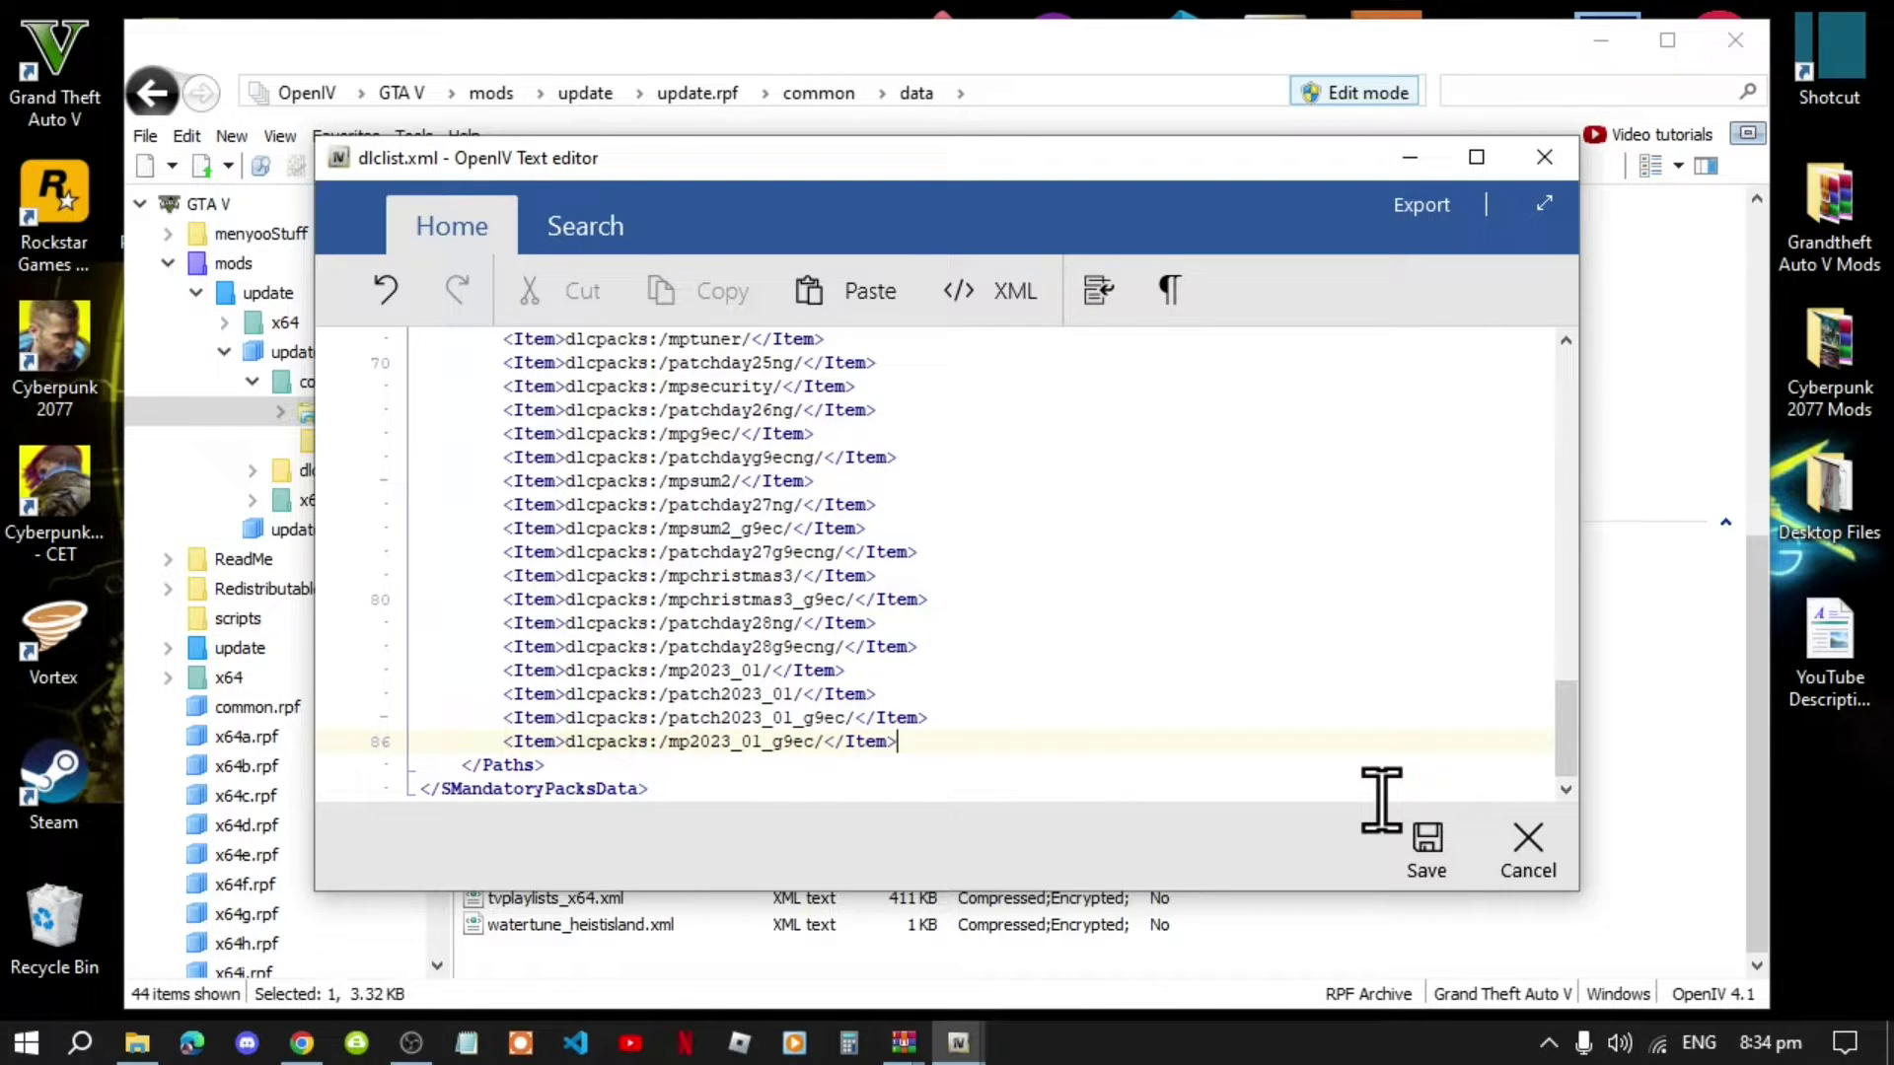
key(Return)
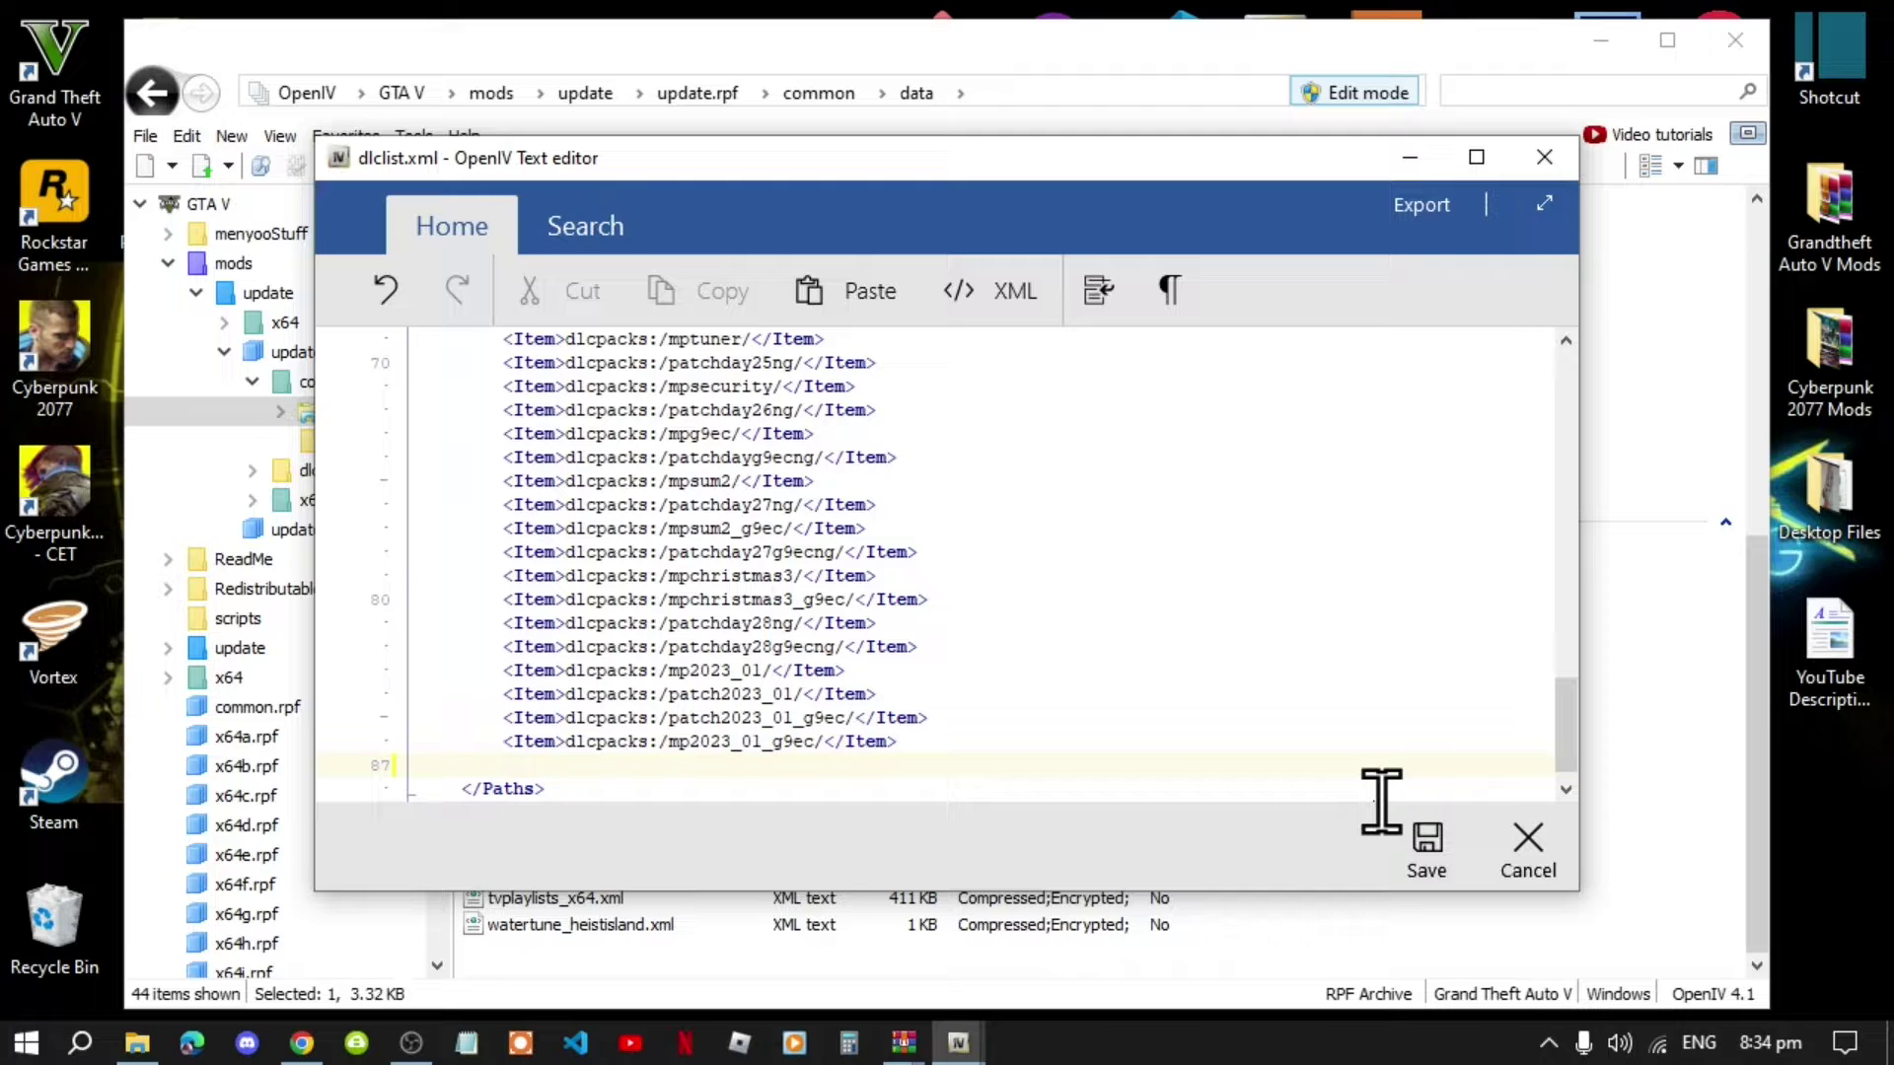
key(ctrl+v)
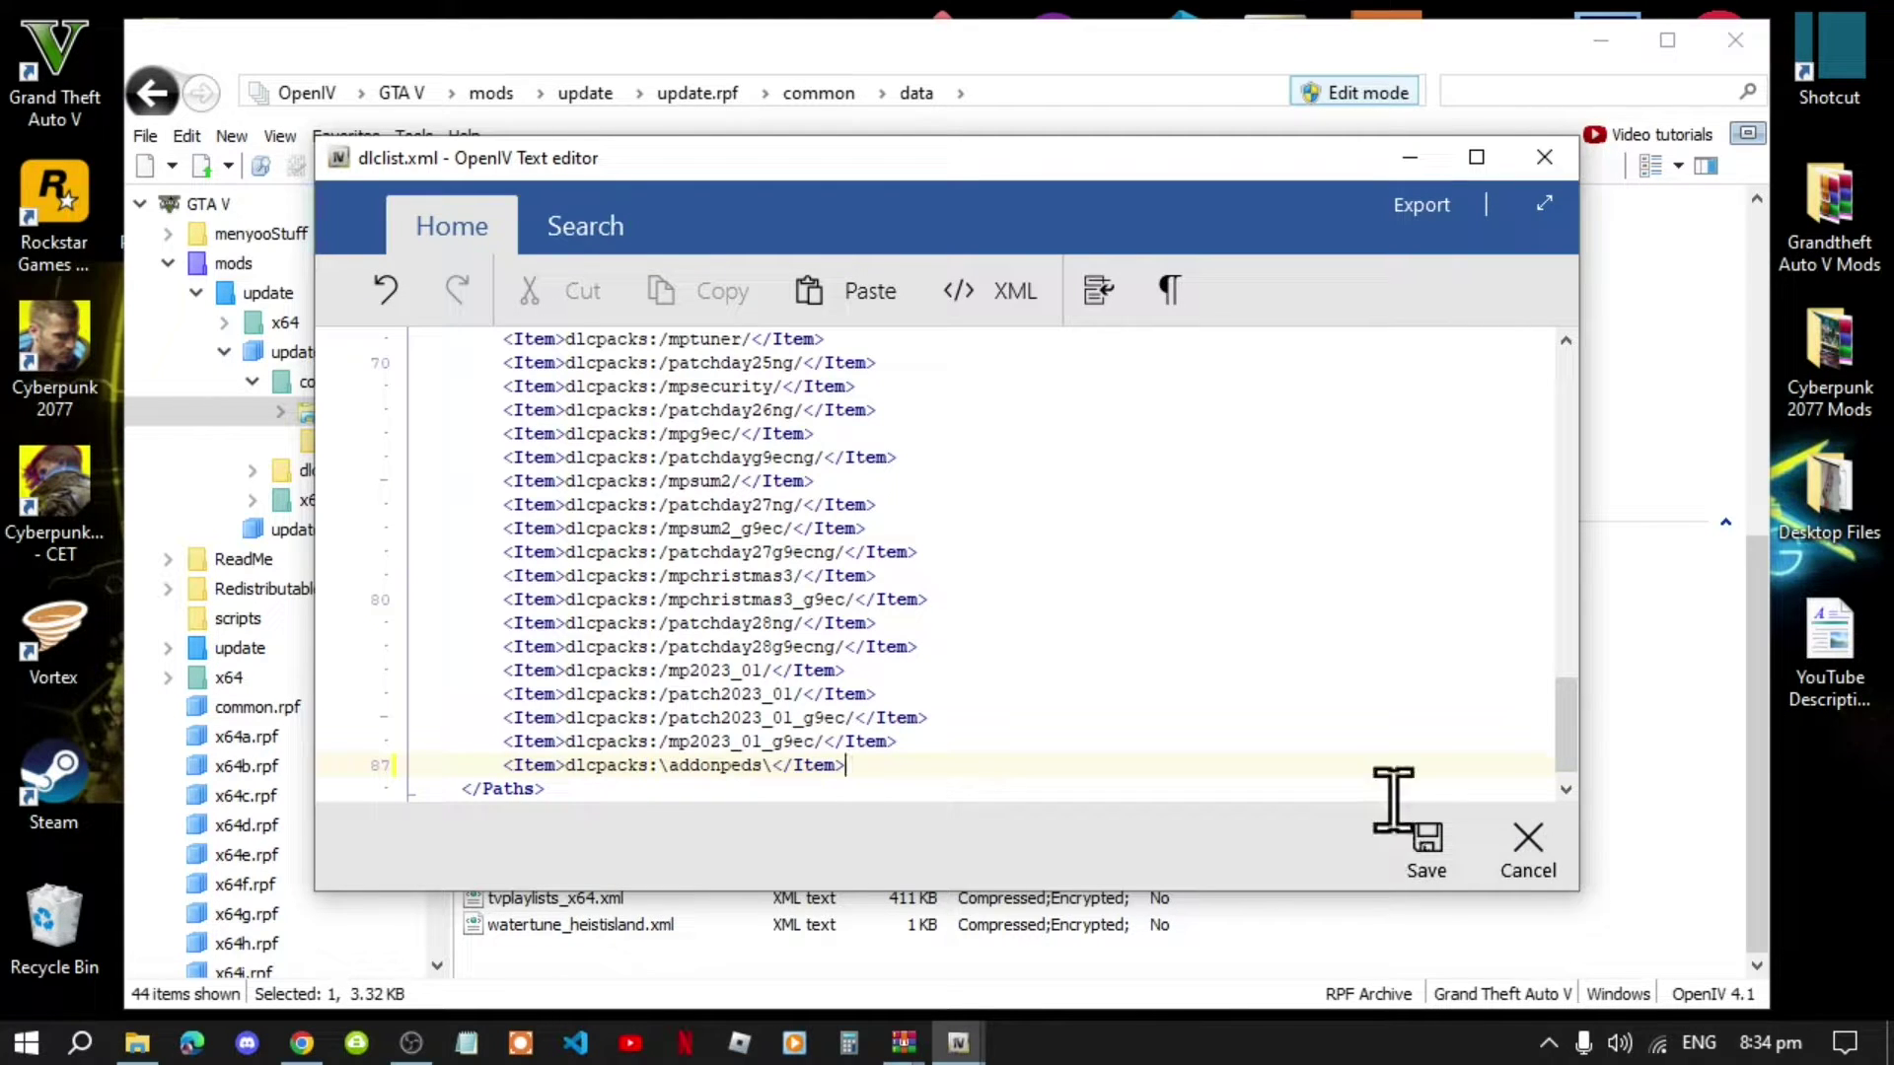
click(1426, 862)
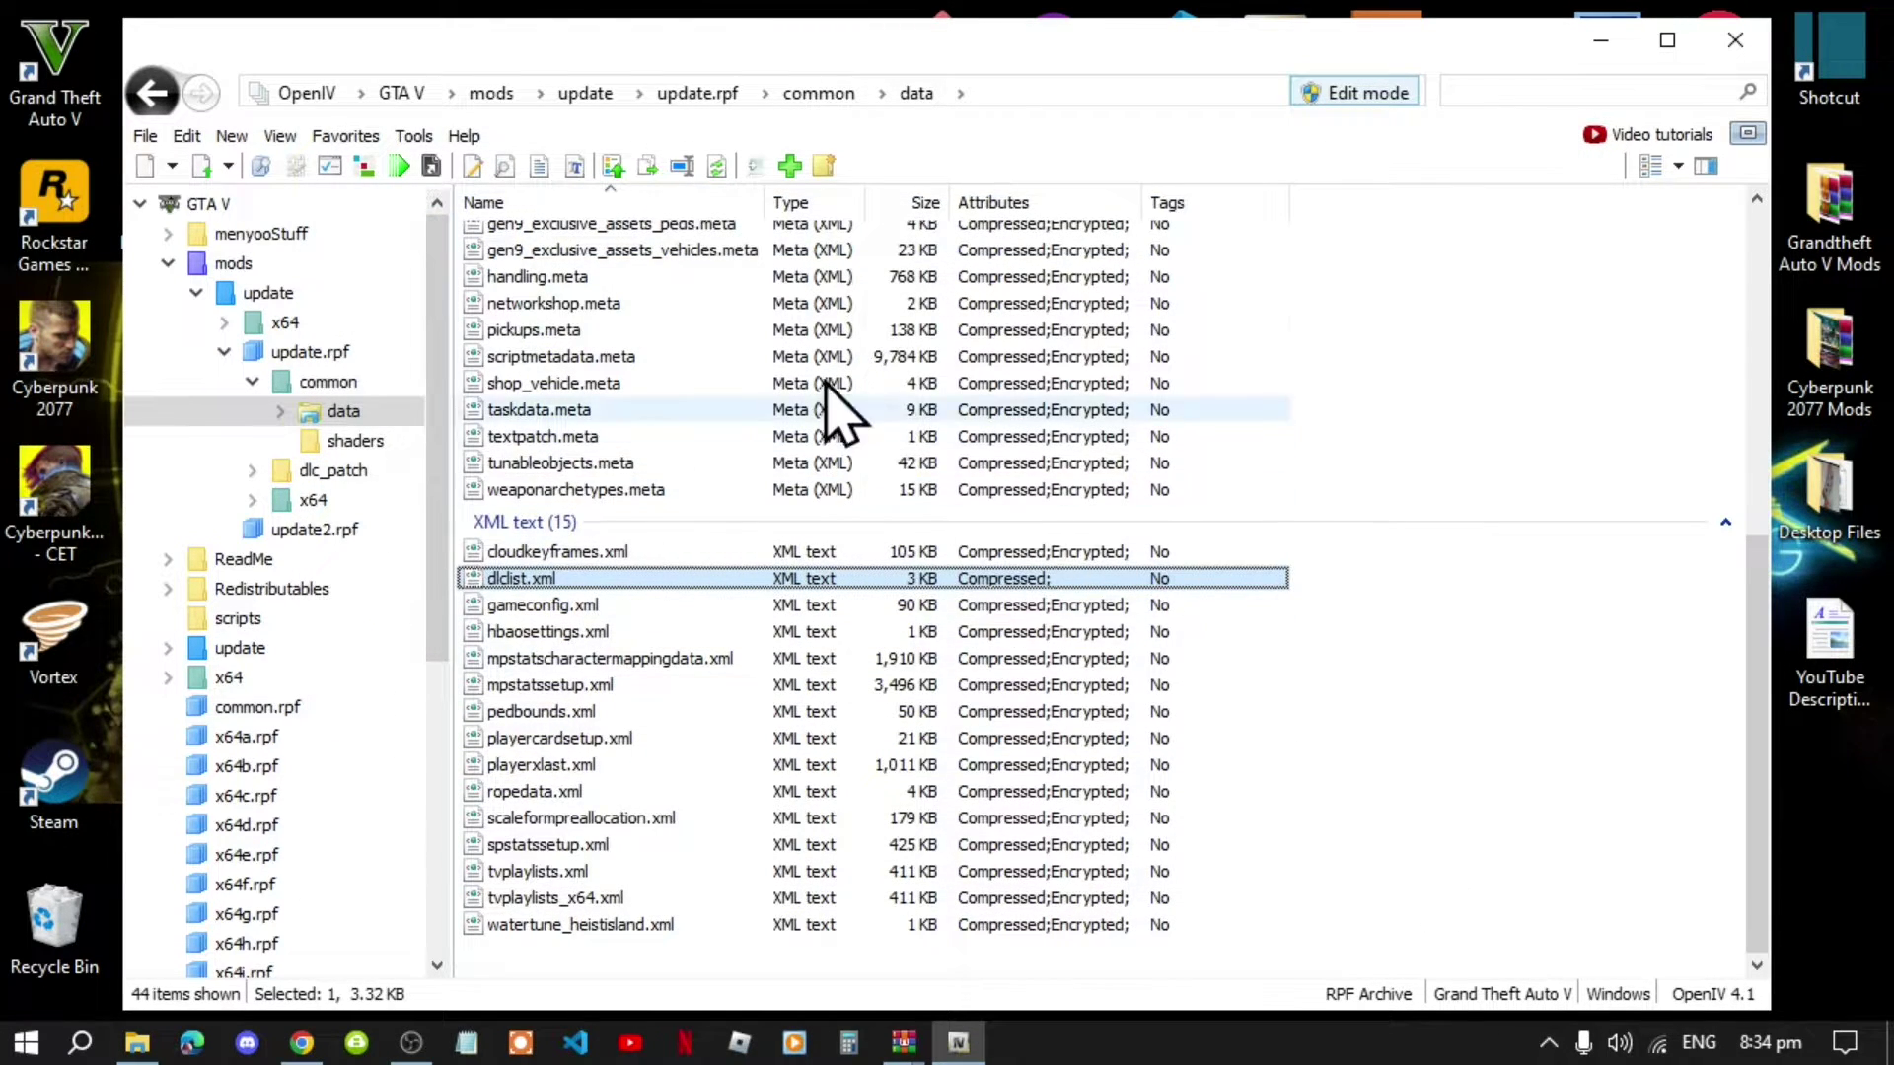
click(402, 93)
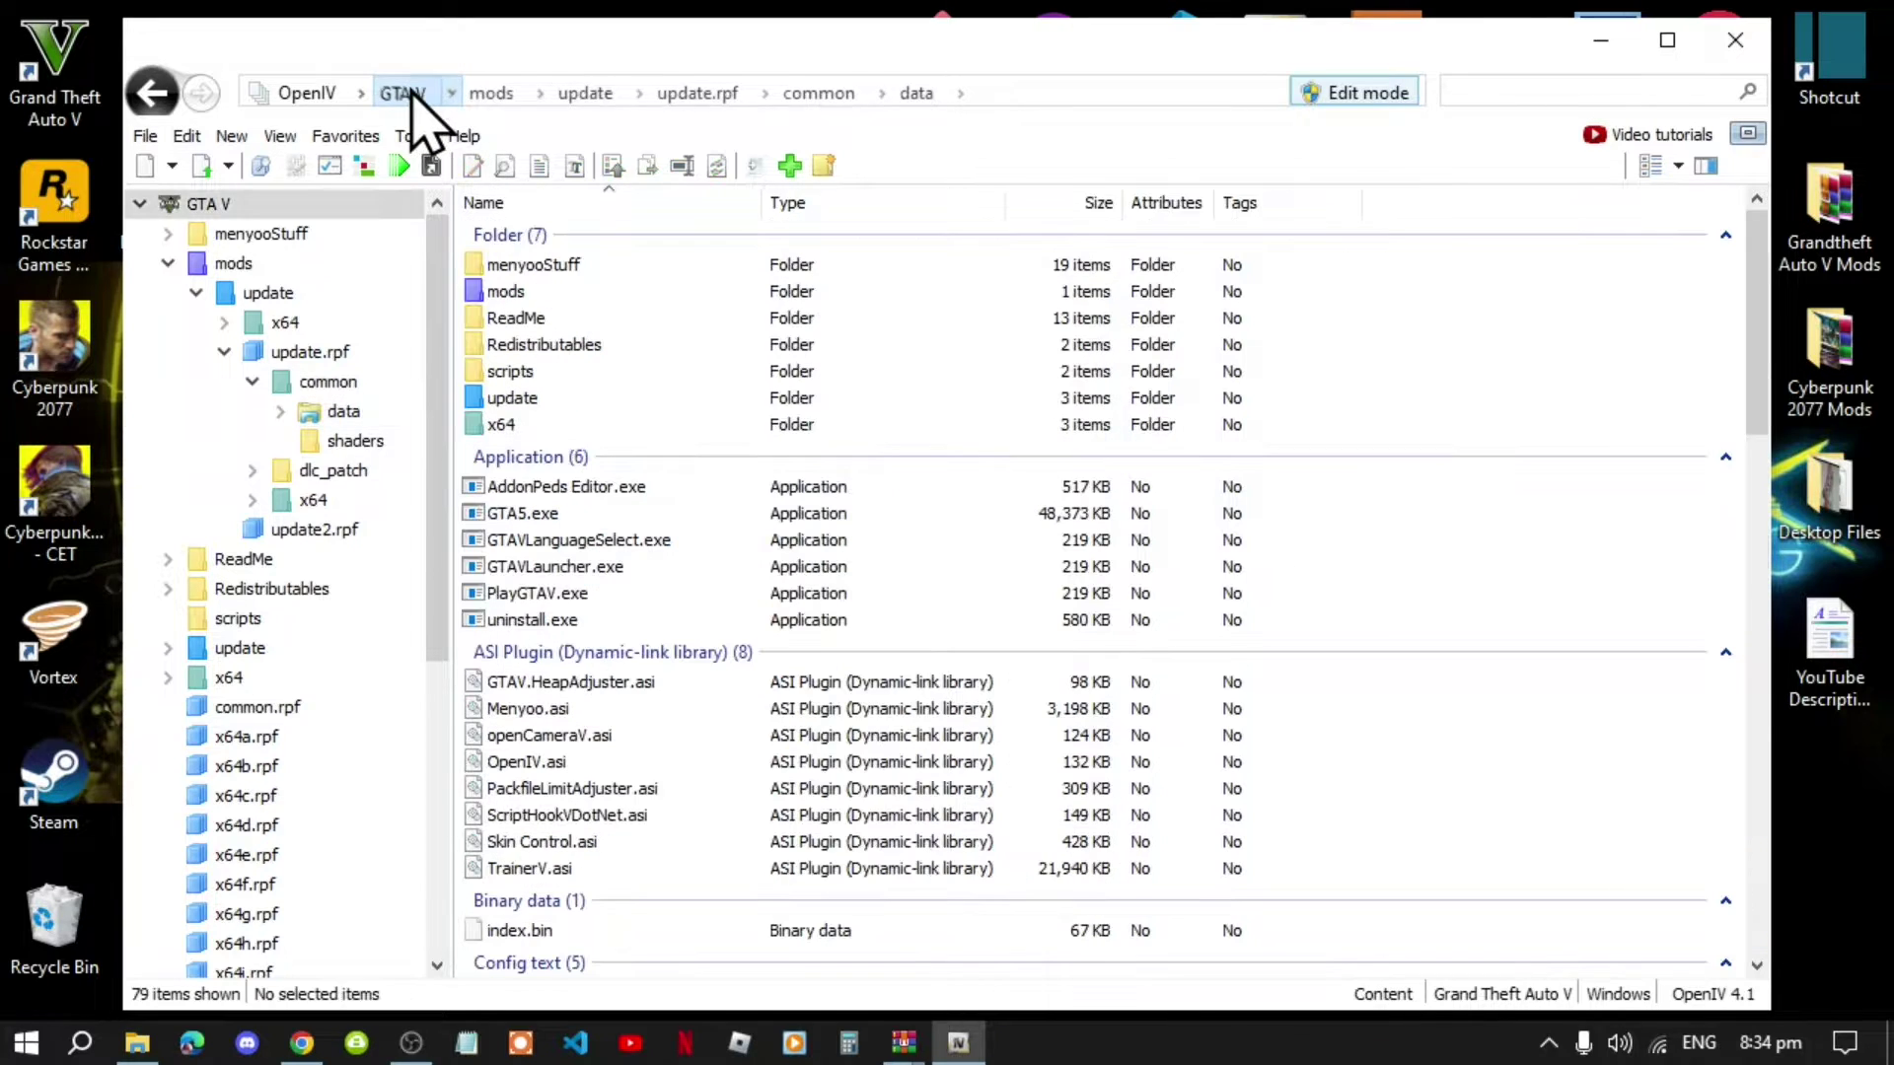
click(1600, 58)
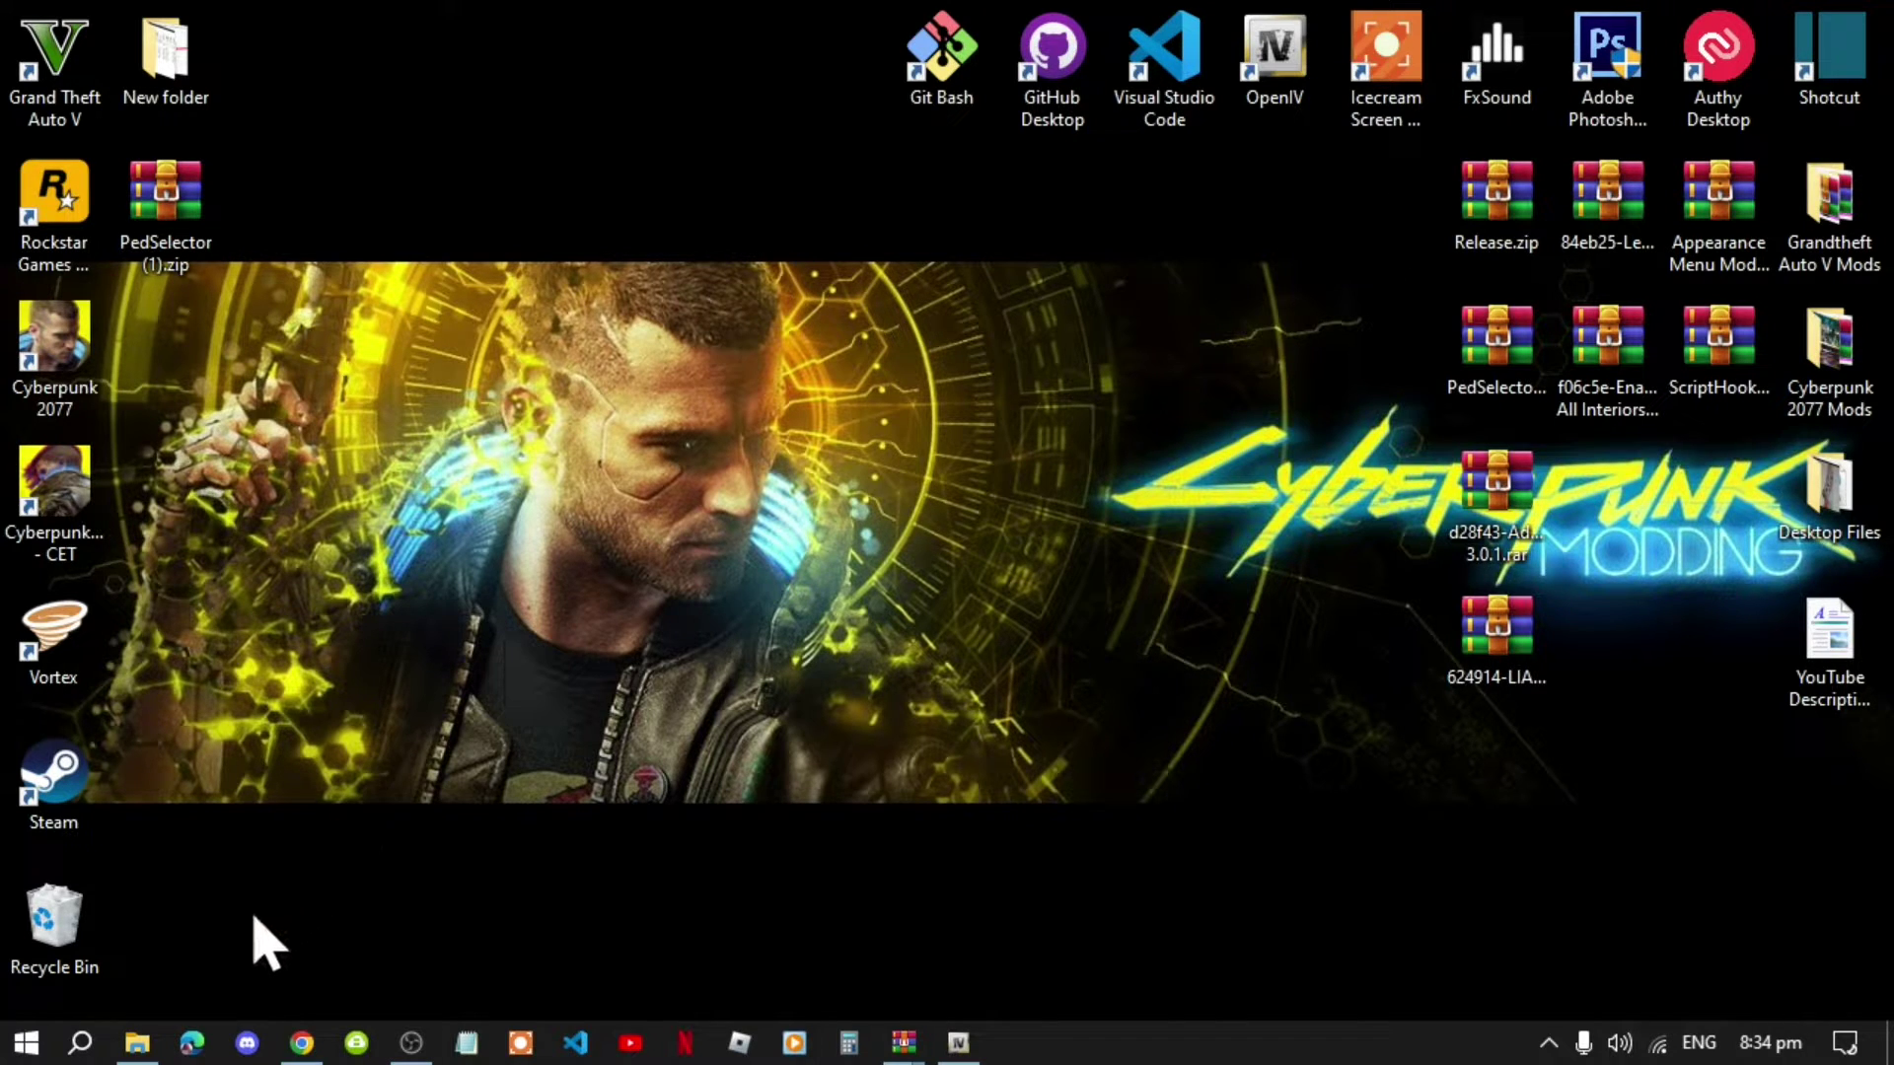
- Copy PedSelector.dll from the PedSelector.zip archive into the game's scripts folder, then close the archive and return to the main game folder
click(148, 1051)
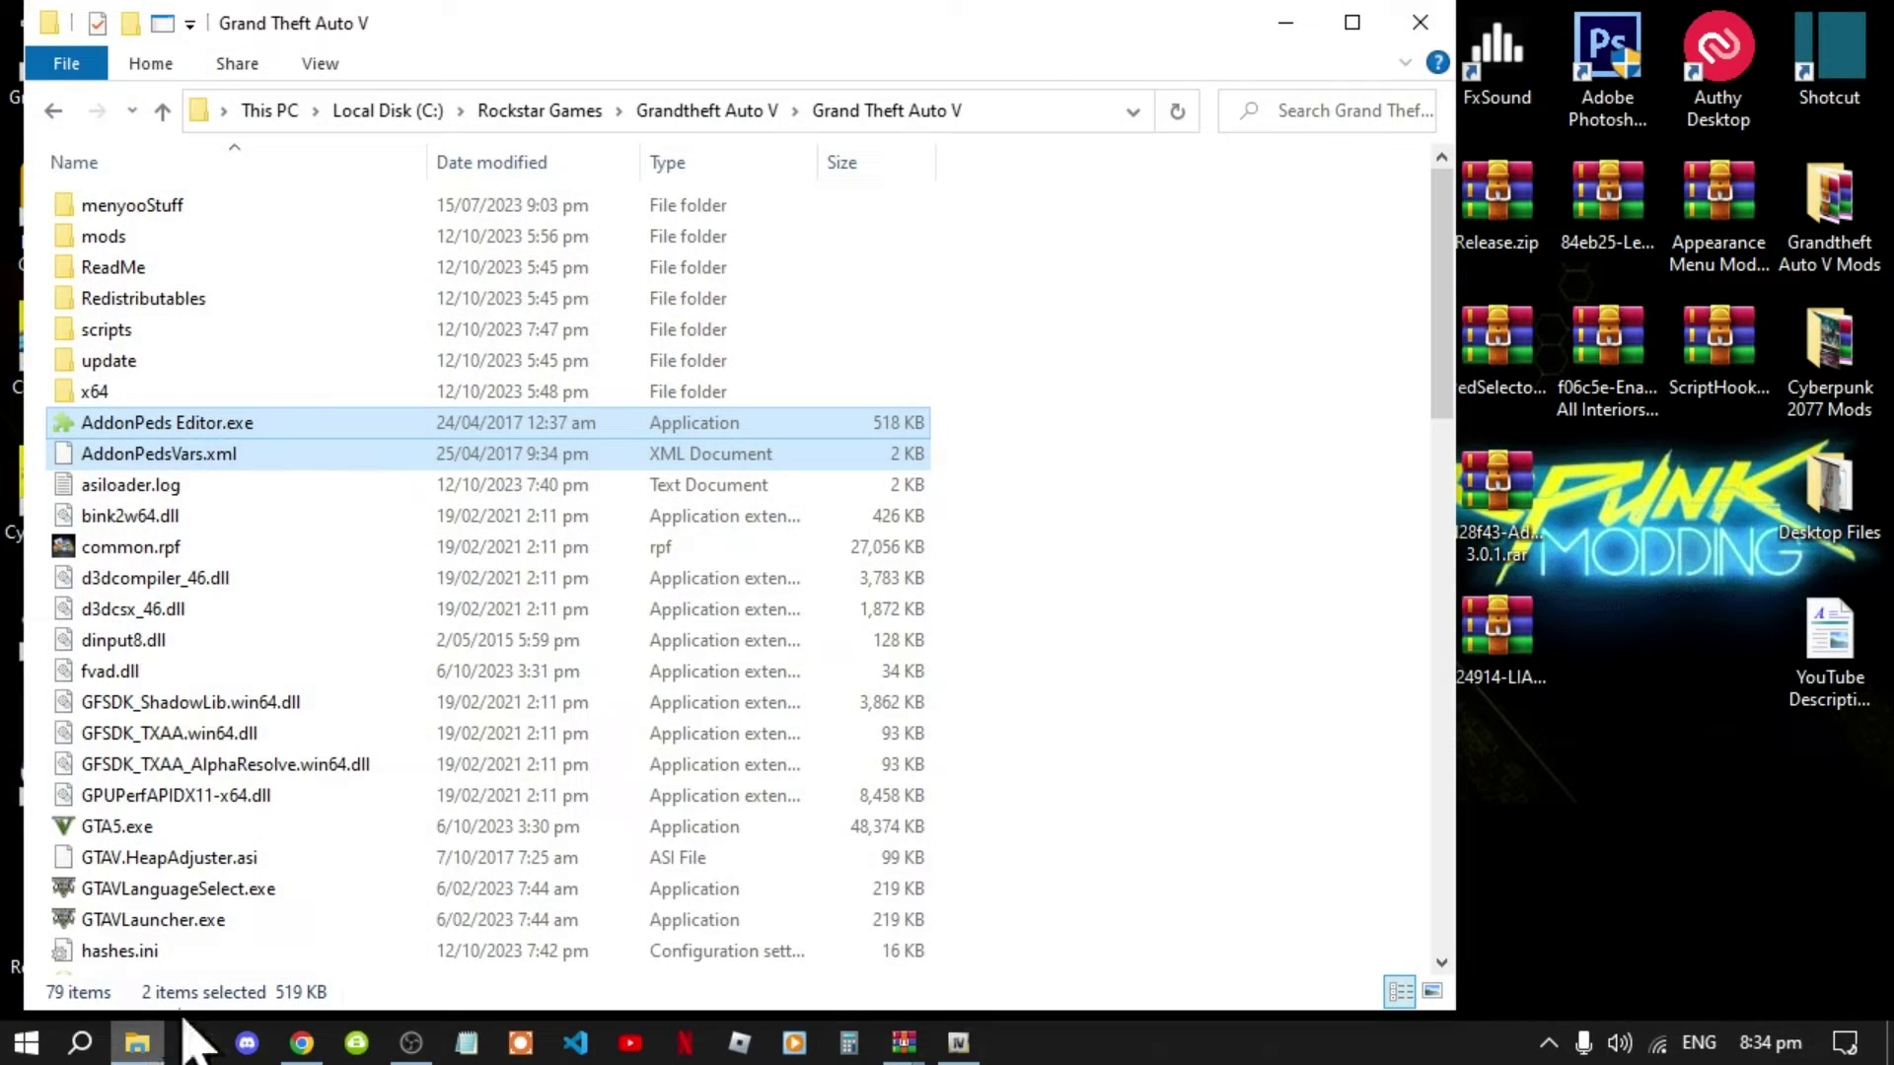
double_click(143, 336)
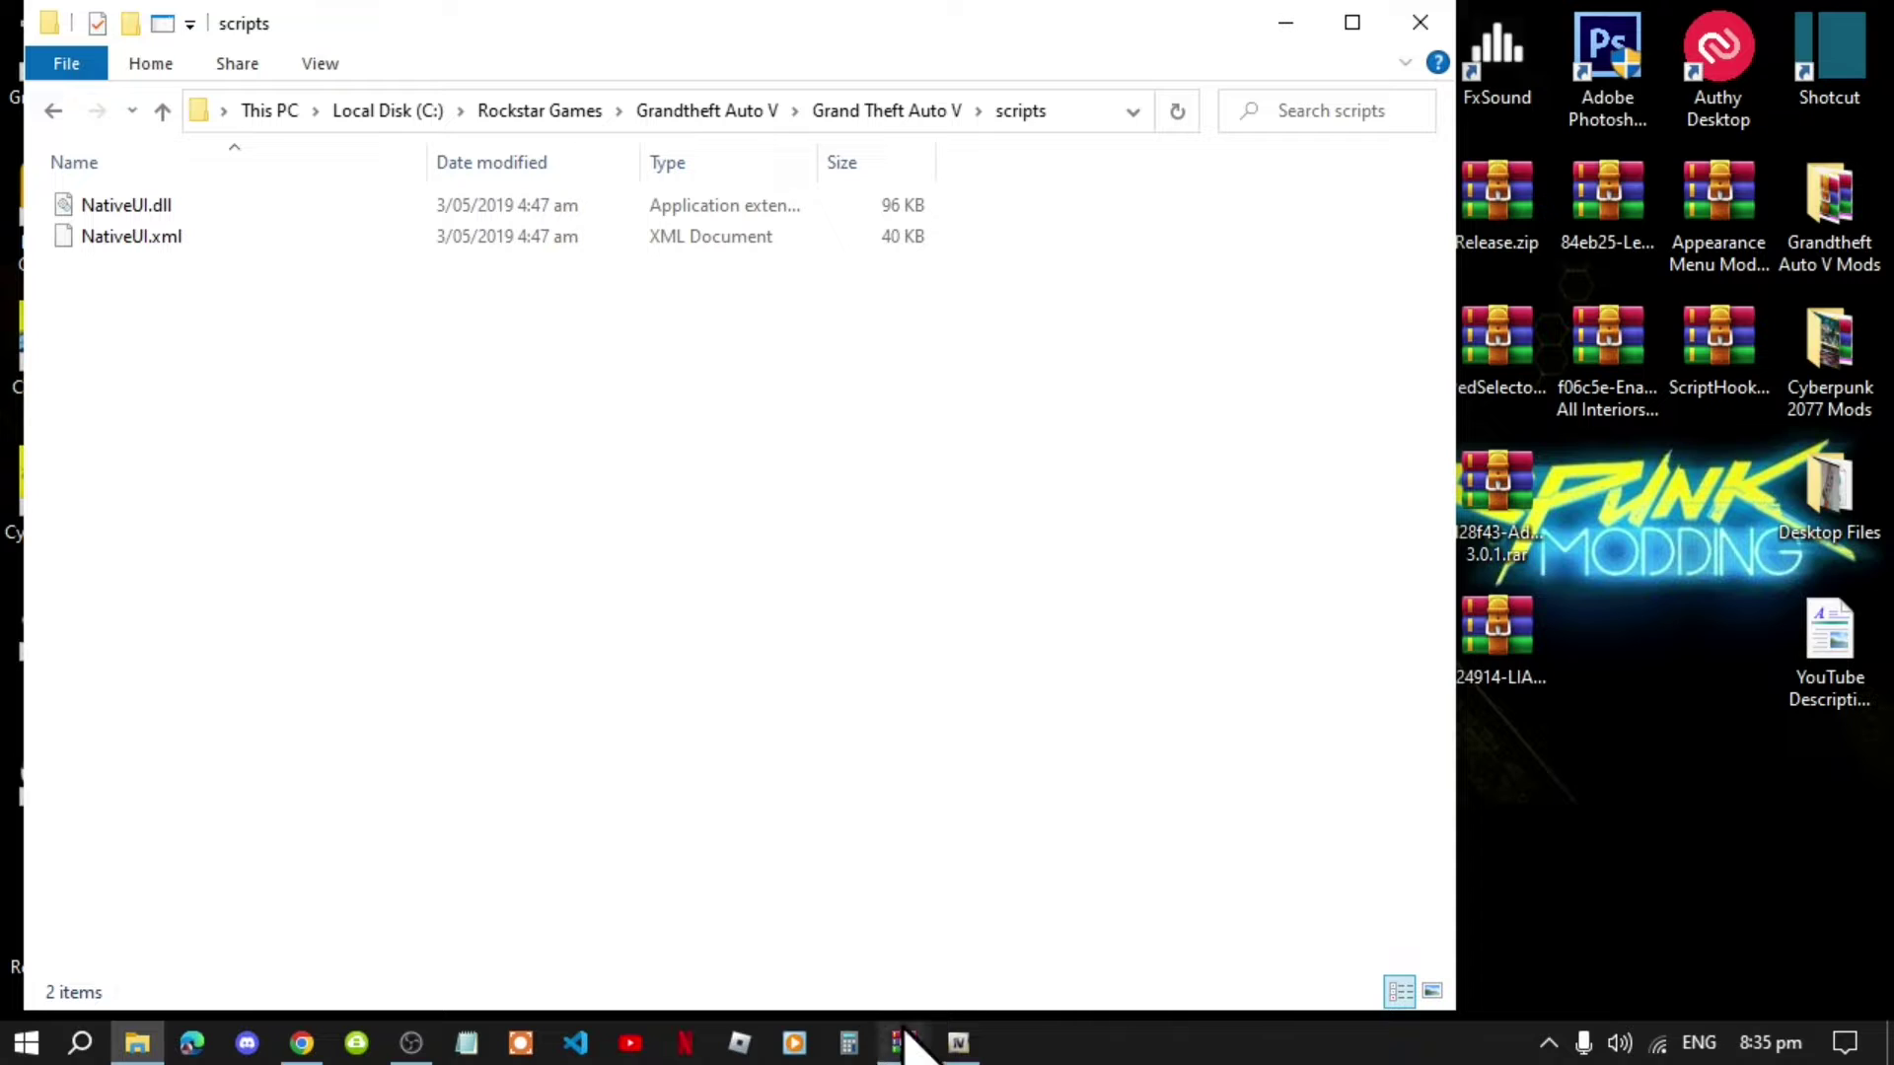
mouse_move(905, 1044)
click(845, 991)
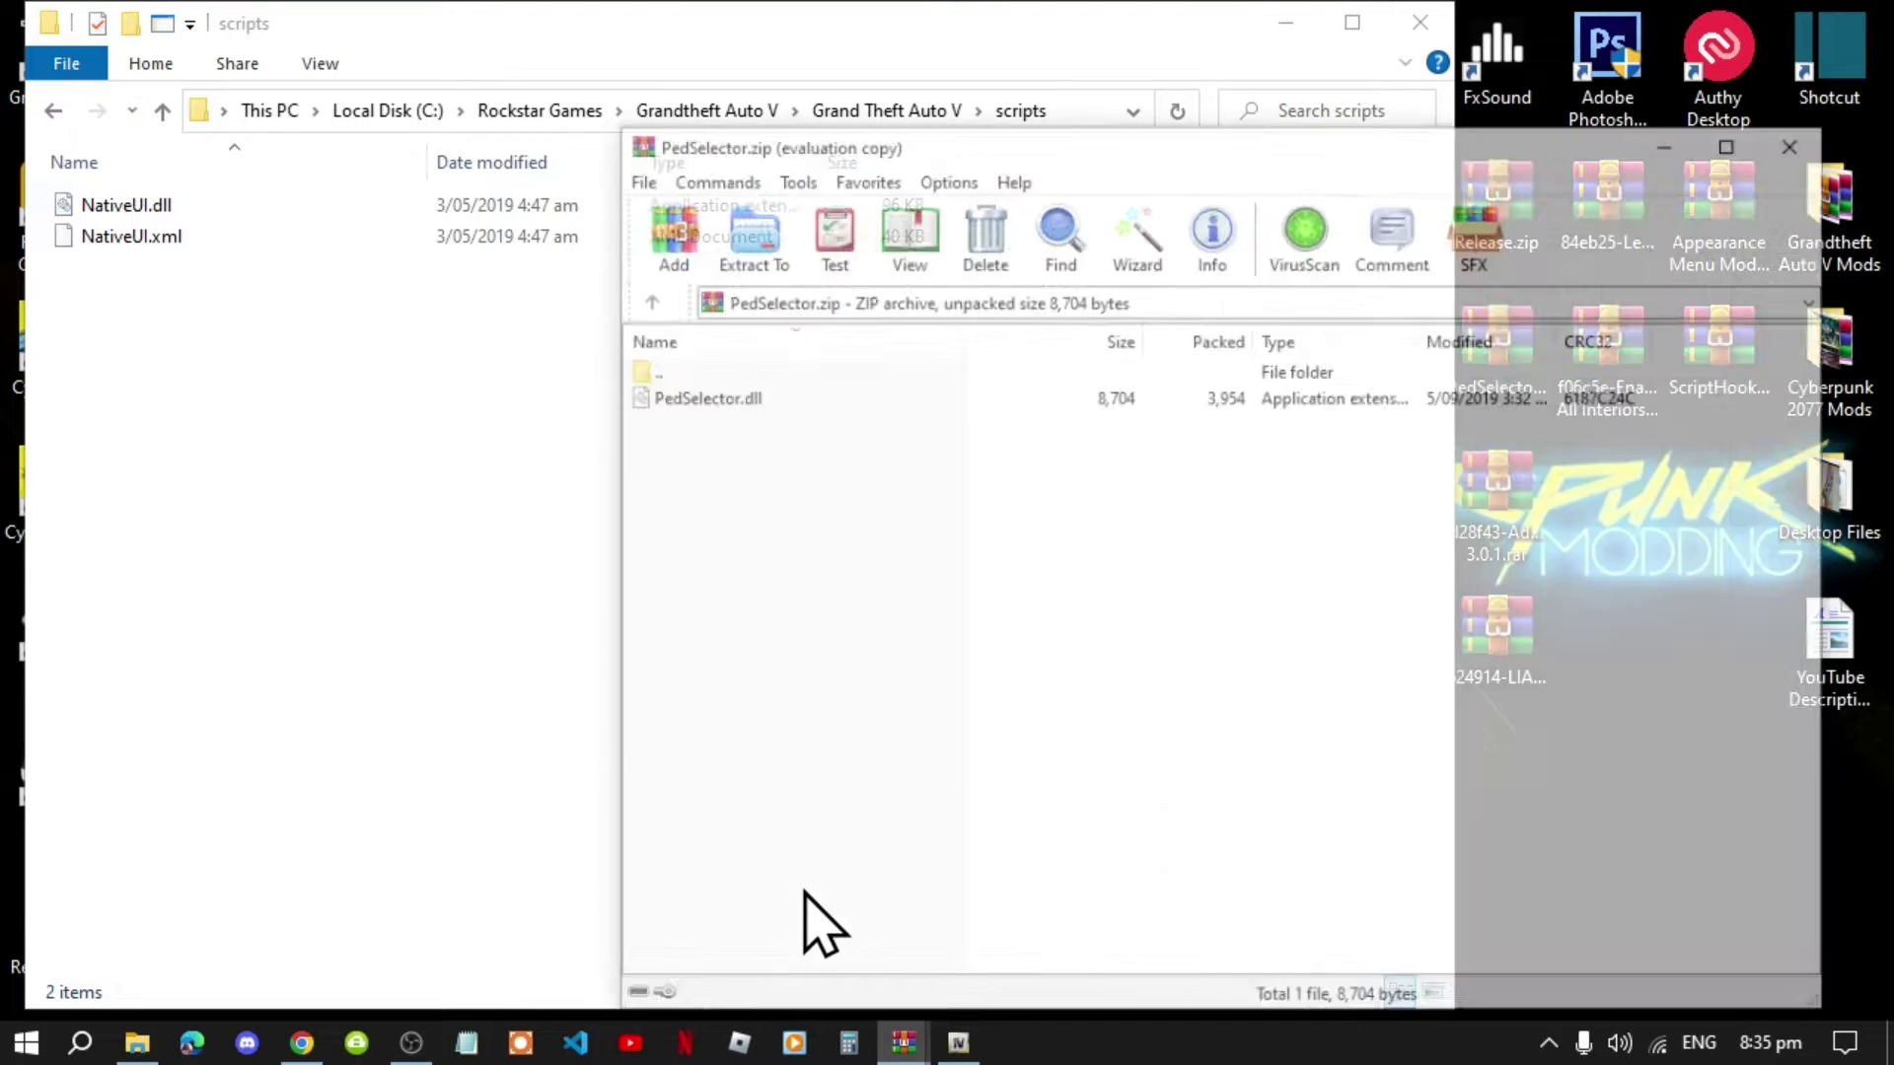
click(718, 345)
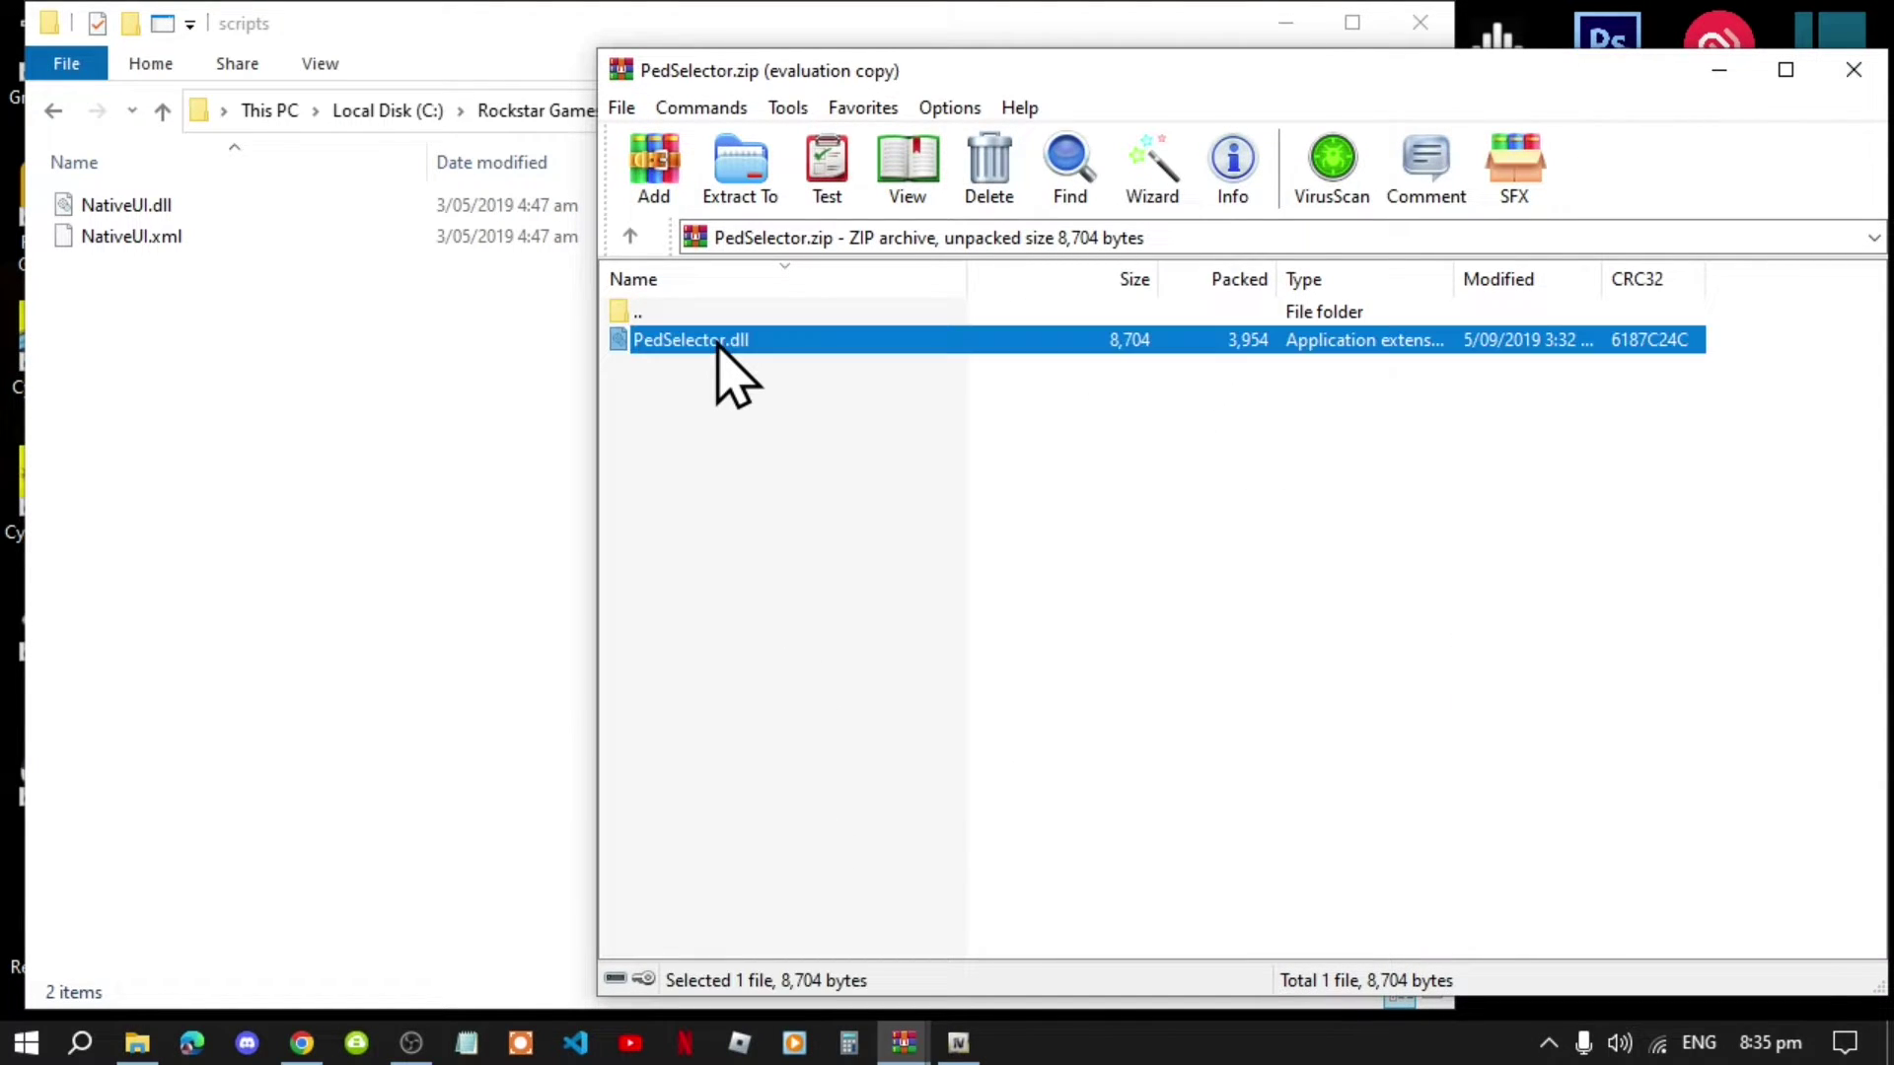
drag(718, 345, 245, 444)
click(849, 558)
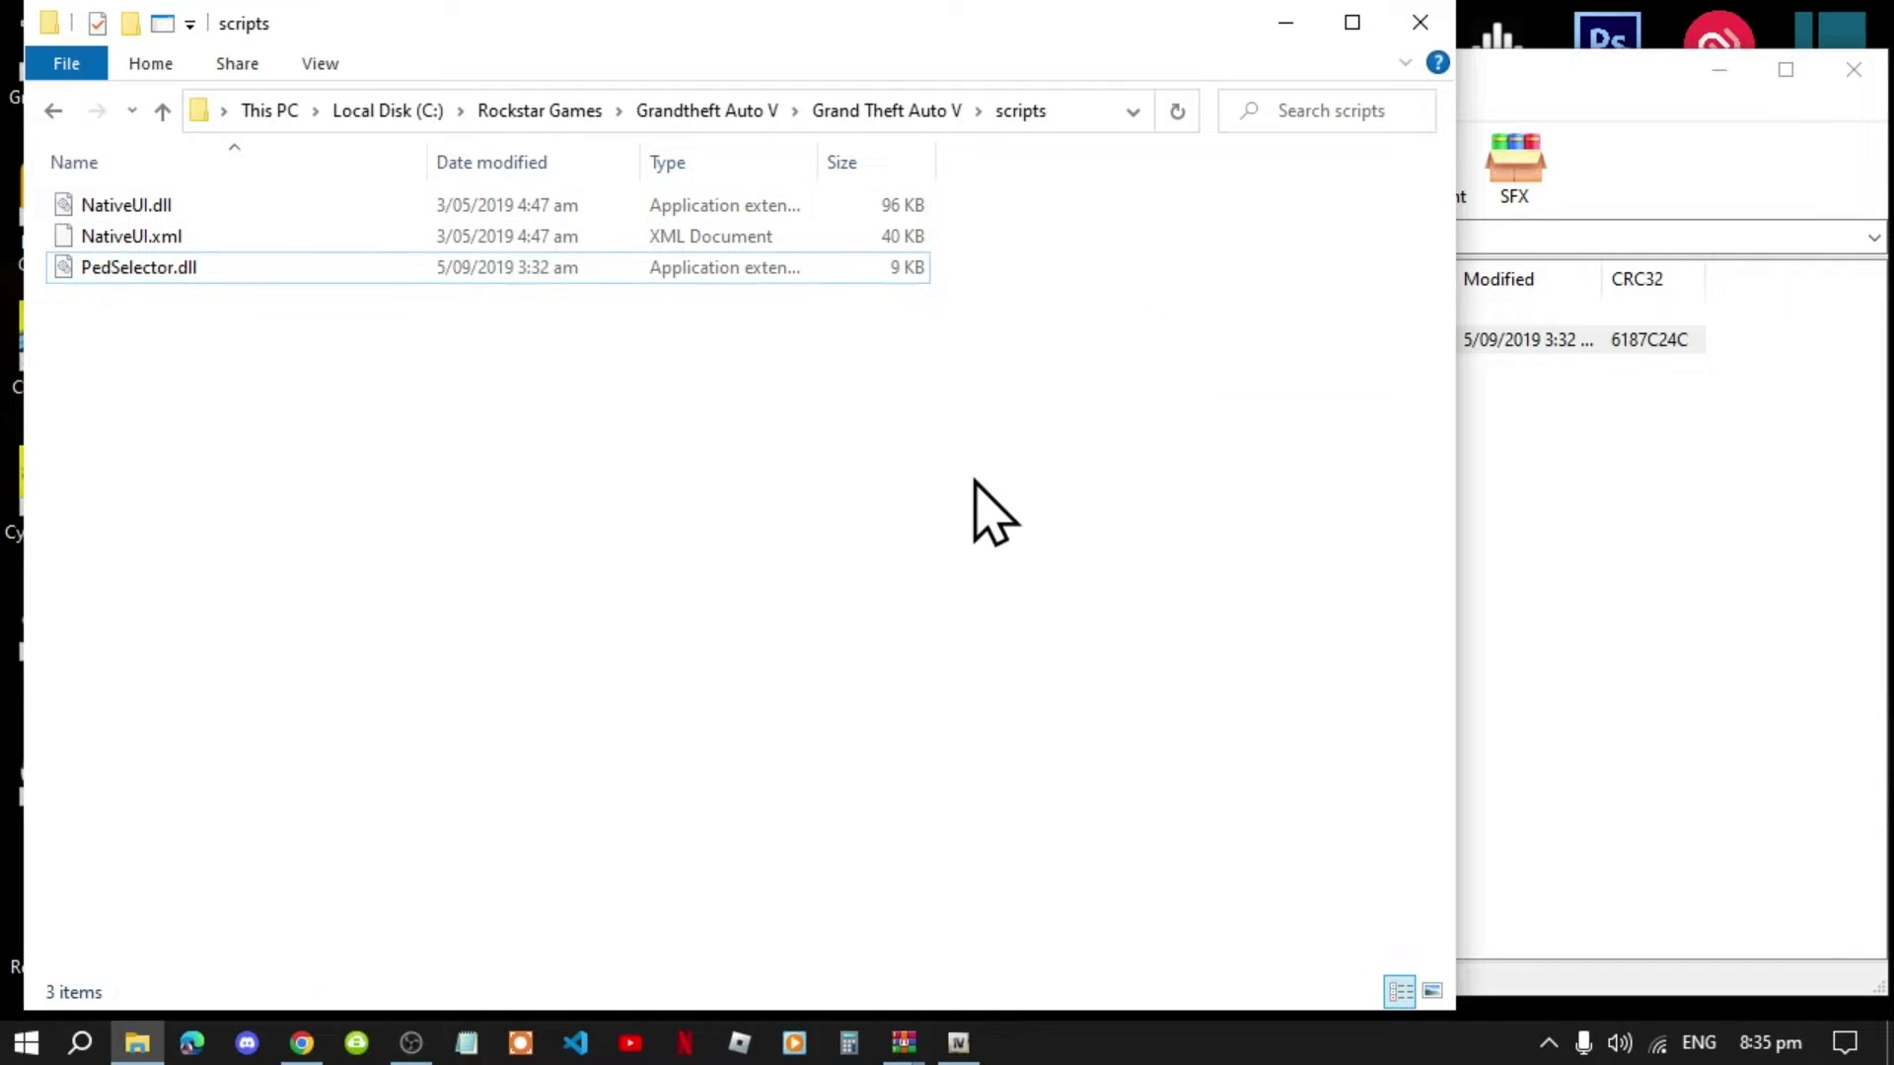
click(1516, 537)
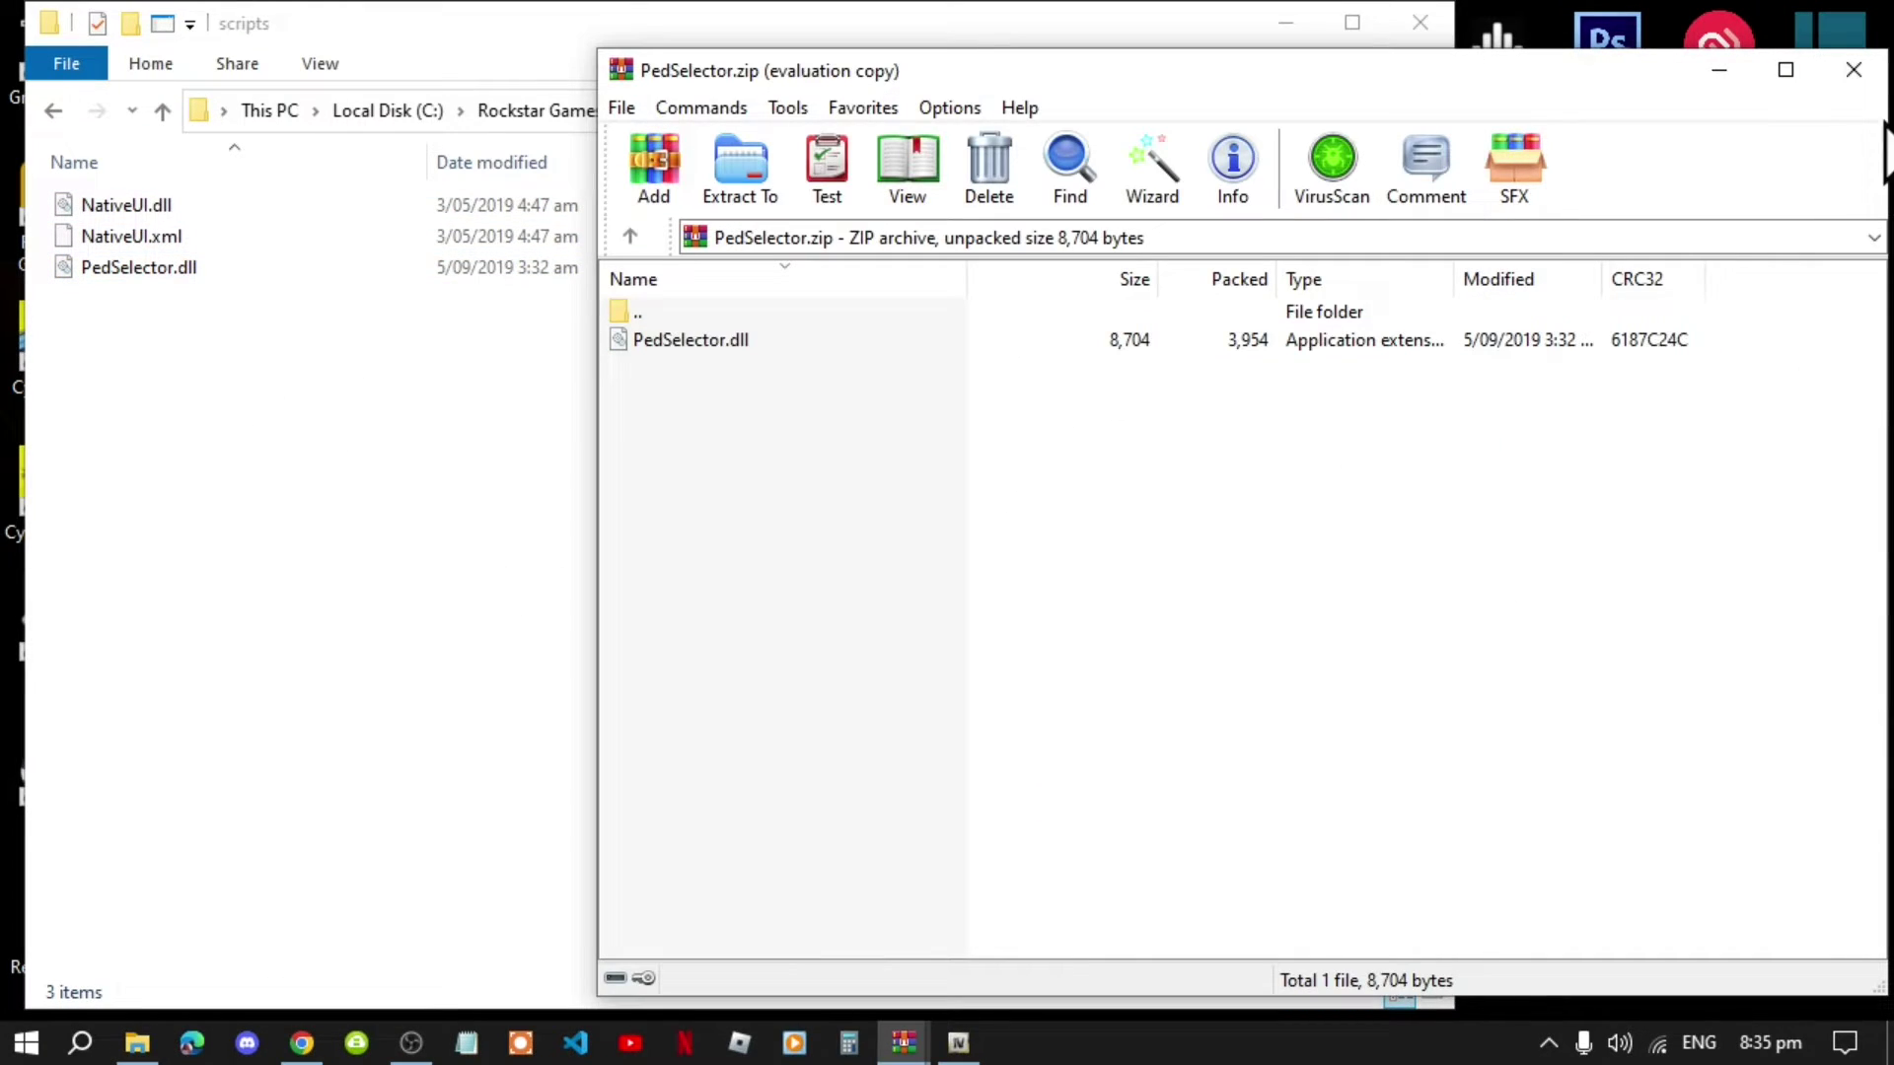
click(1855, 69)
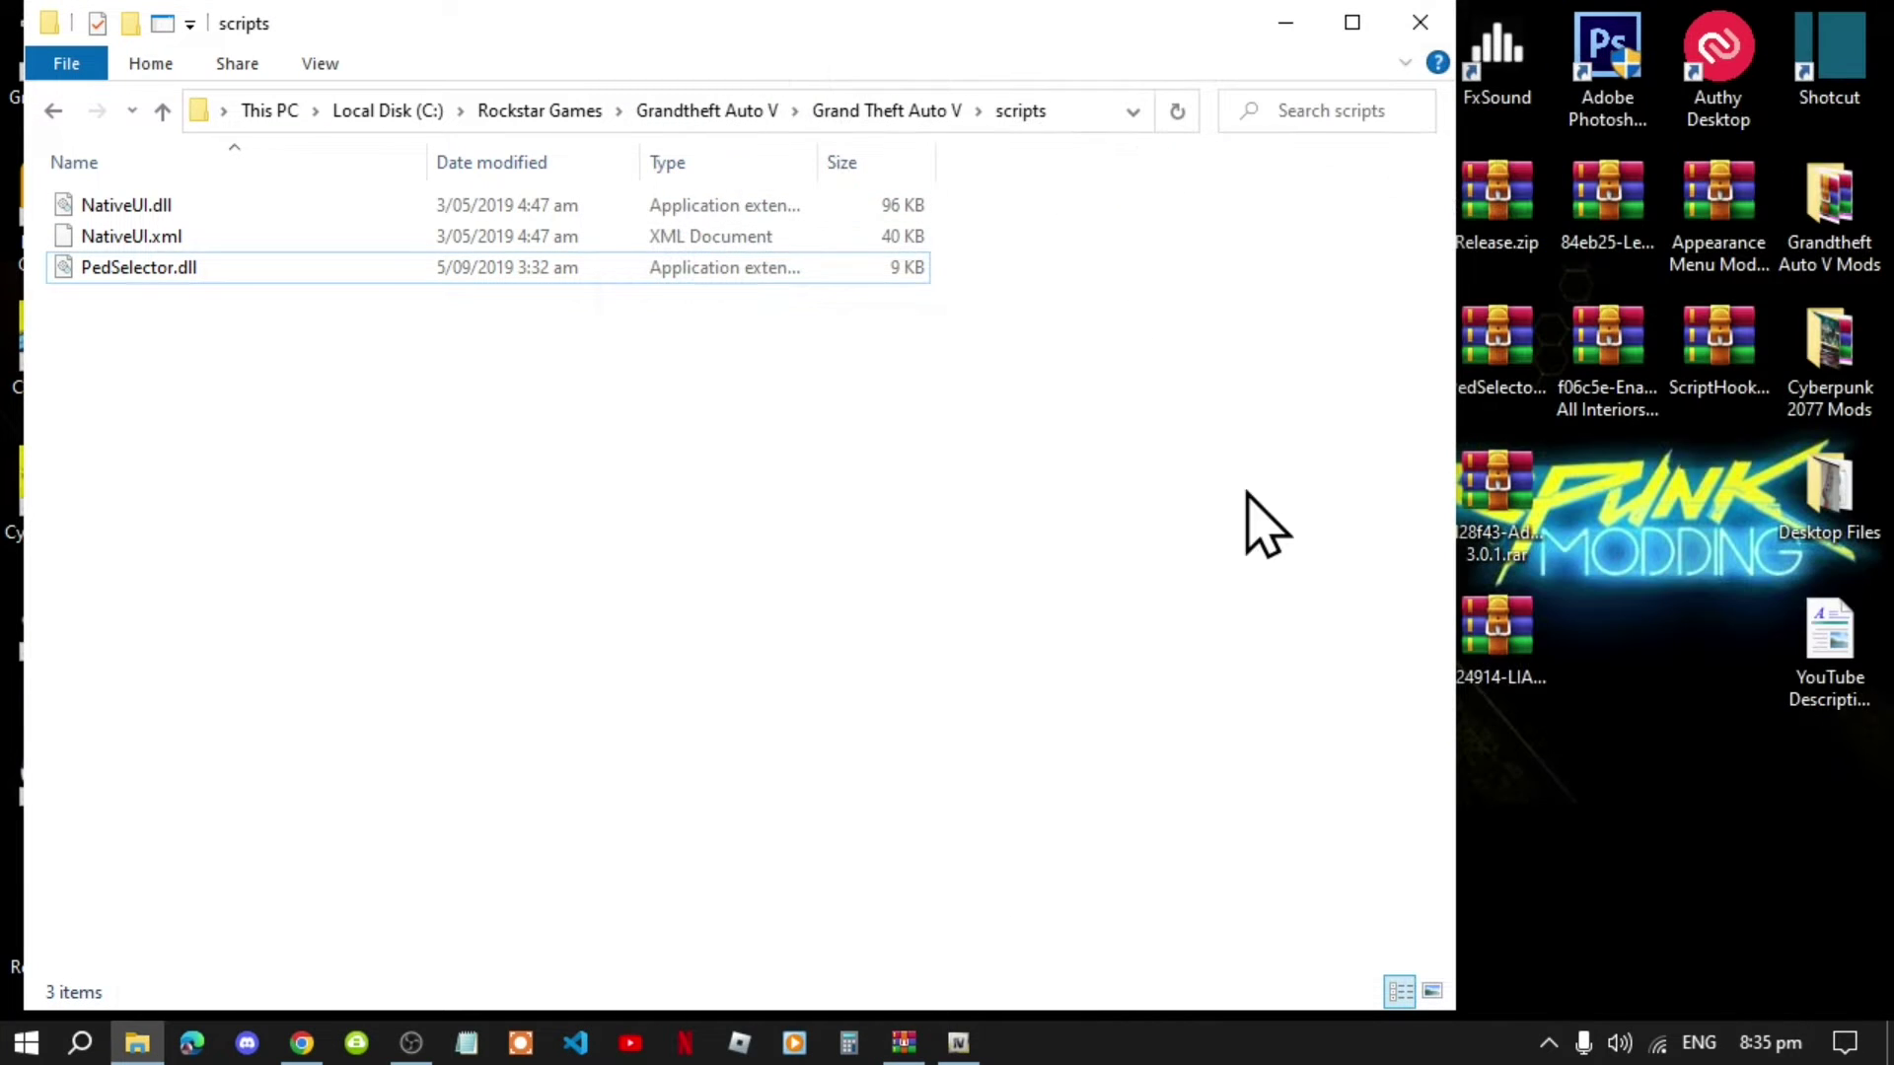
click(904, 110)
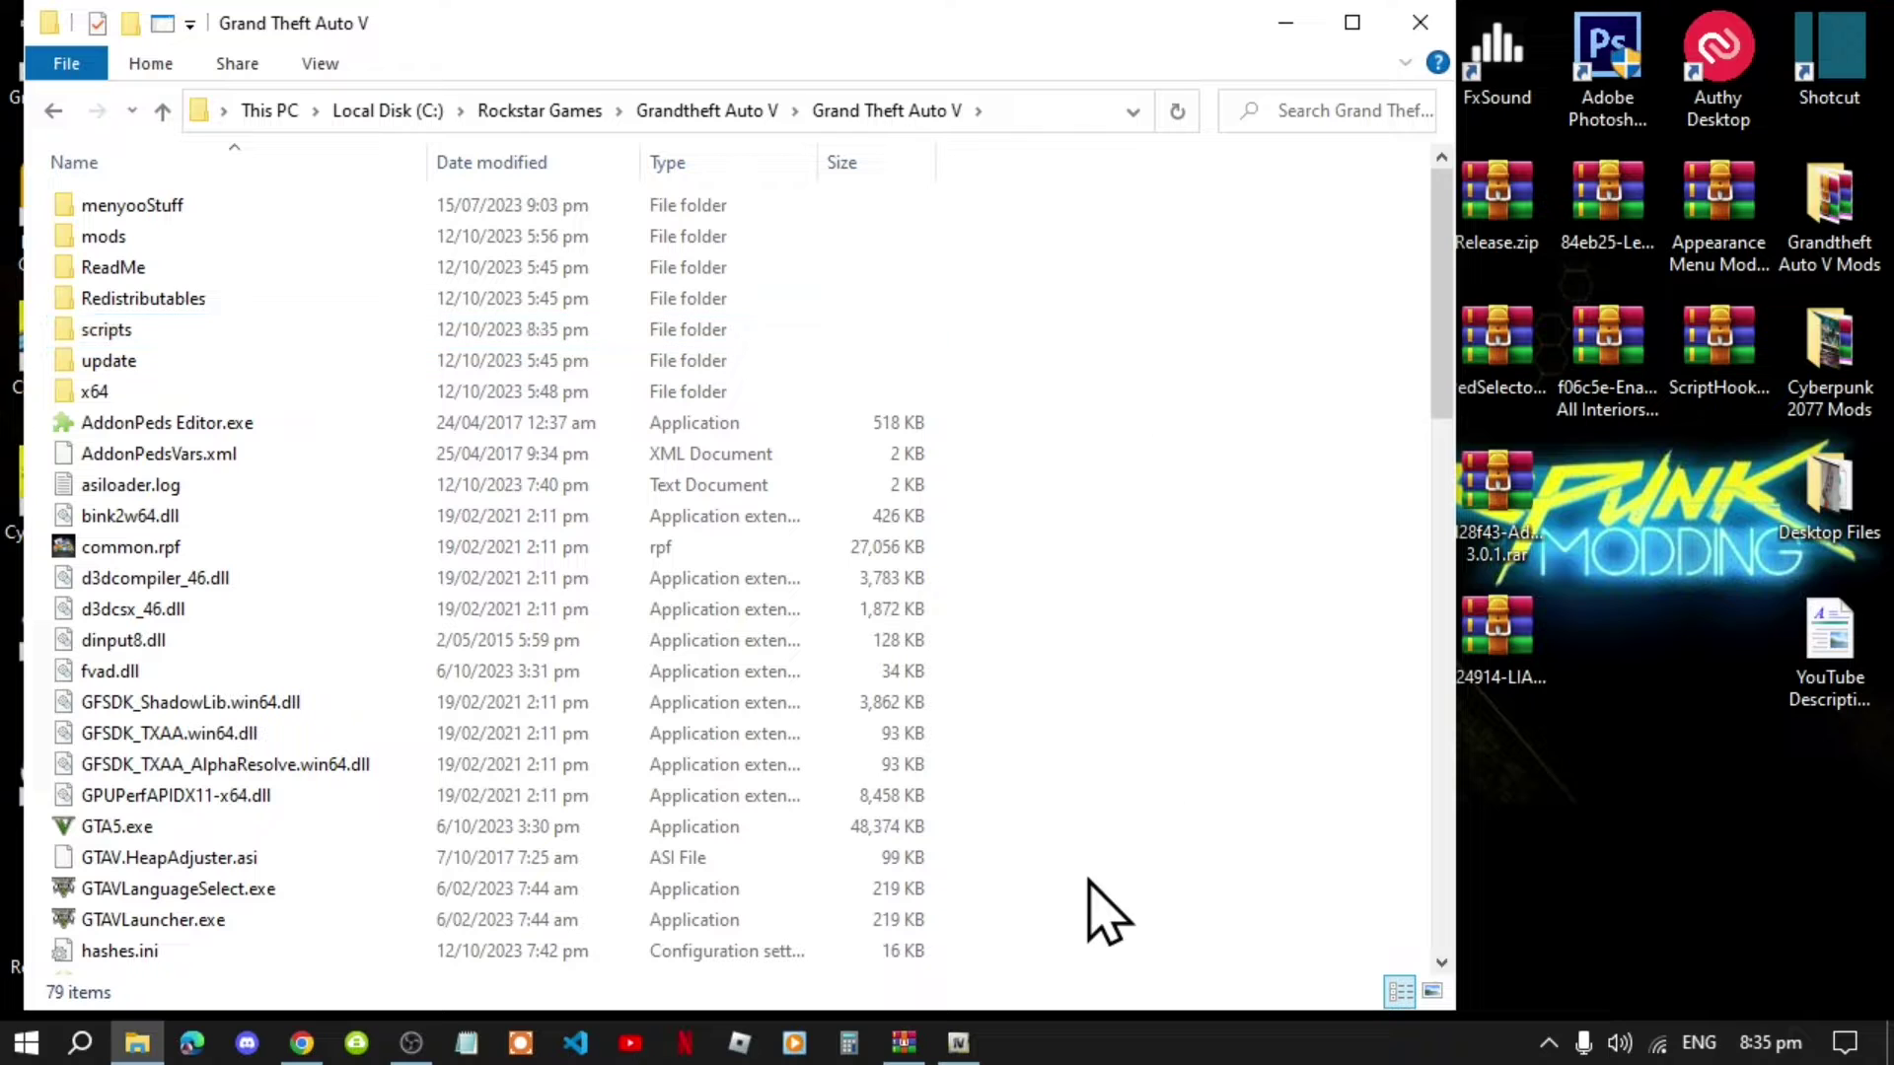
- Bring up the 624914-LIANA_TeenFlor.rar archive, and in OpenIV open mods\update\x64\dlcpacks\addonpeds\dlc.rpf\peds.rpf
mouse_move(905, 1047)
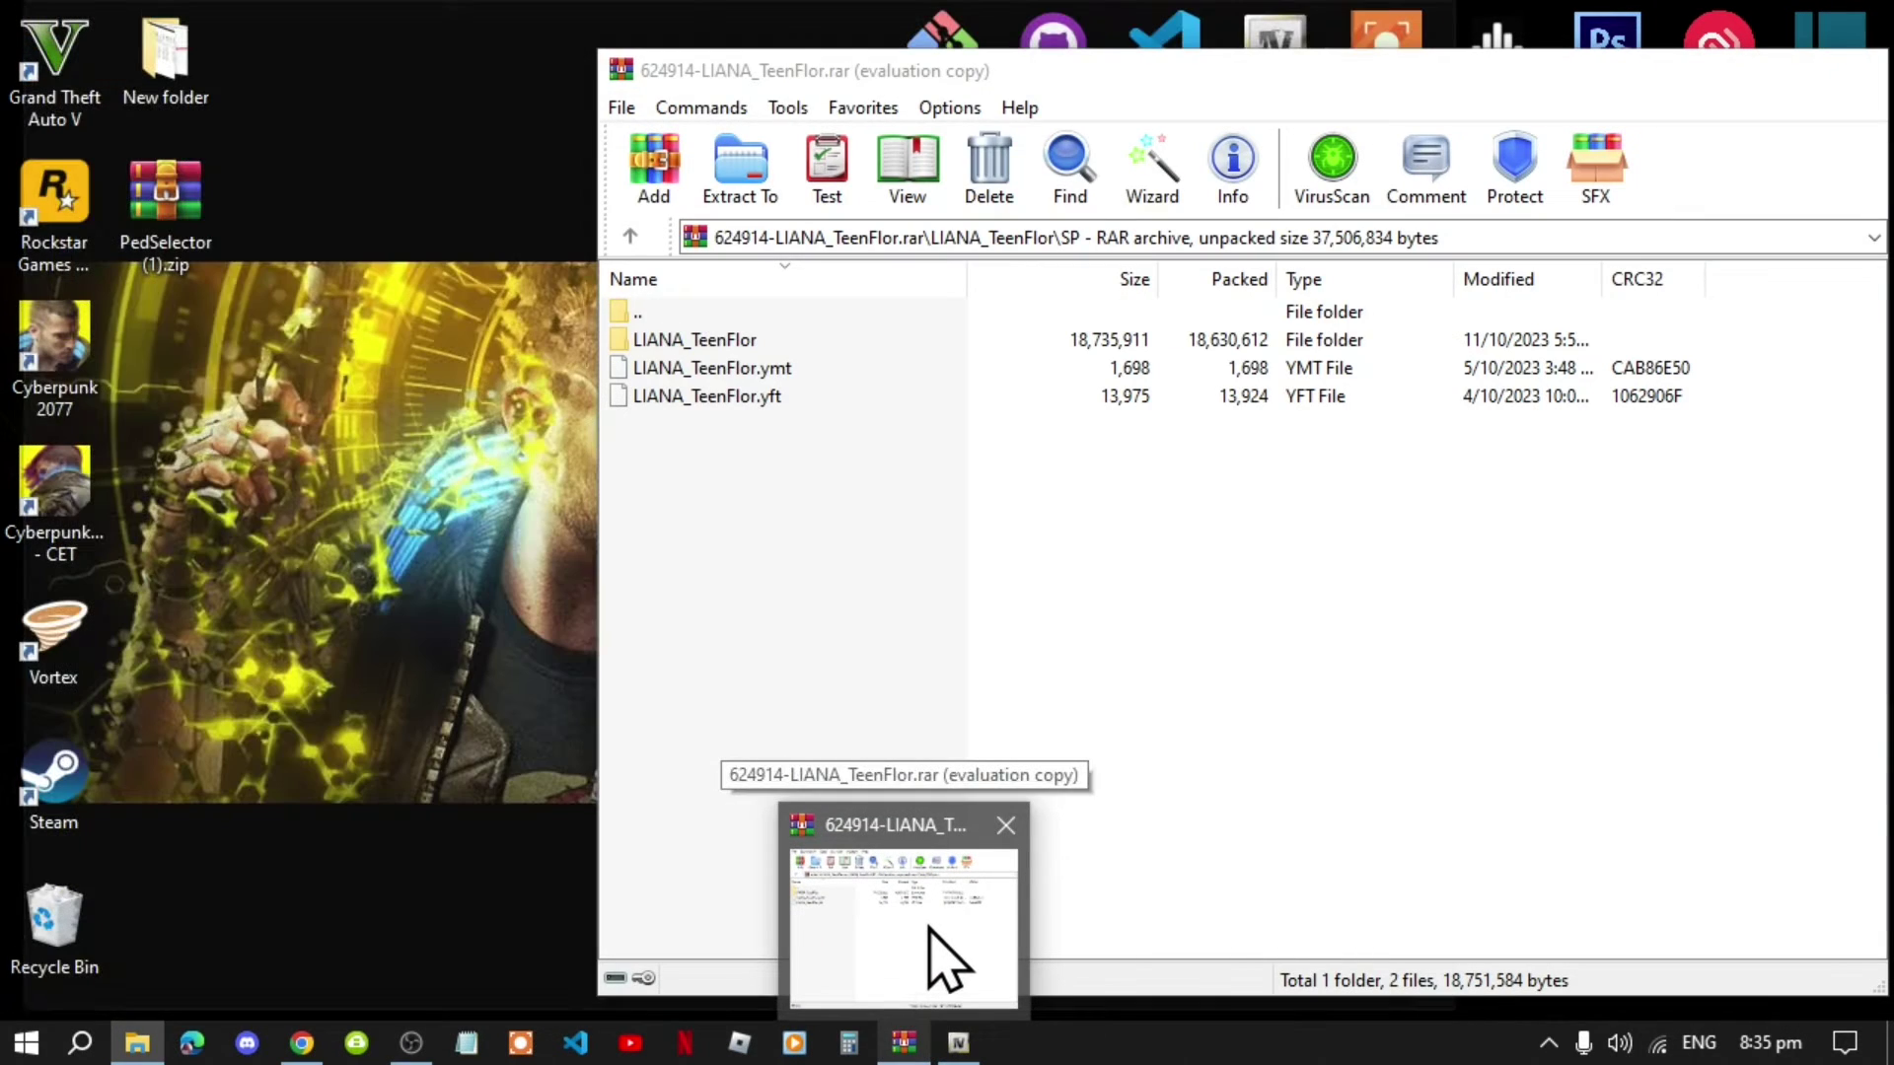
click(942, 962)
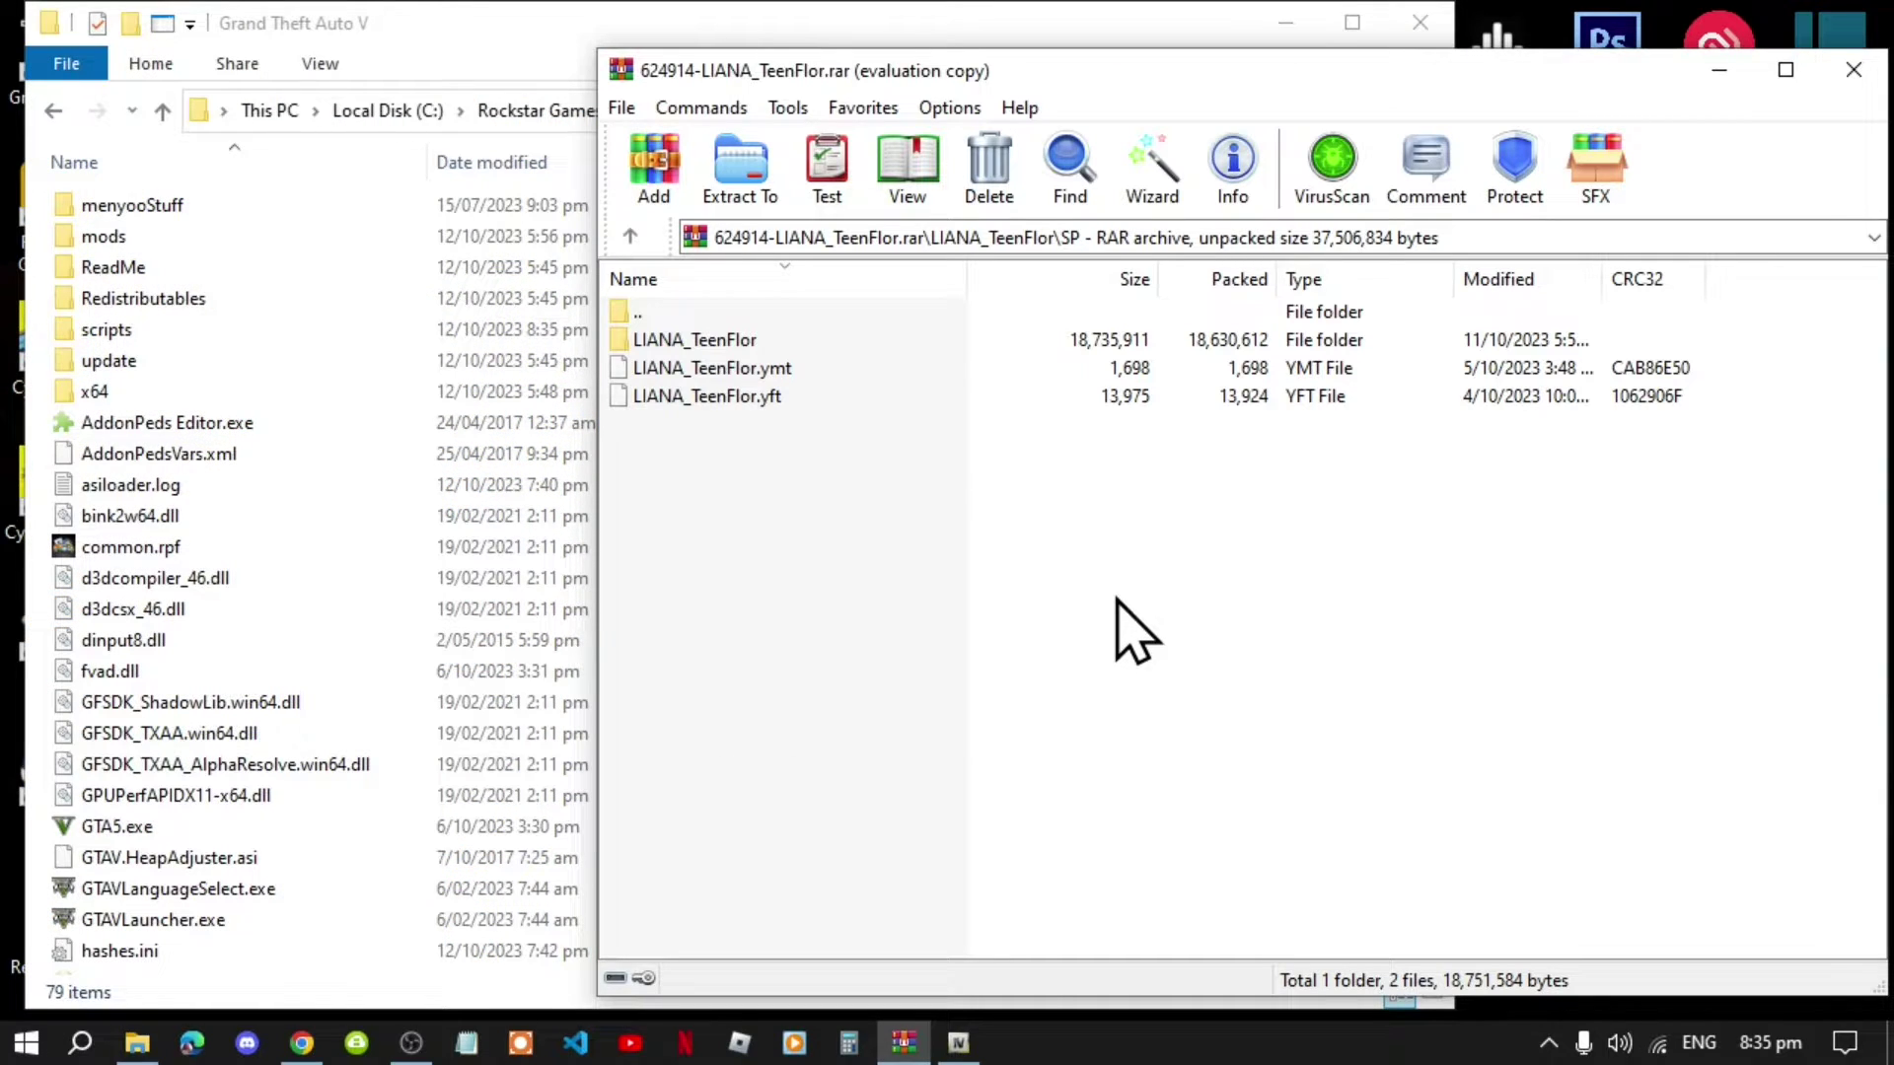
mouse_move(962, 1043)
click(937, 913)
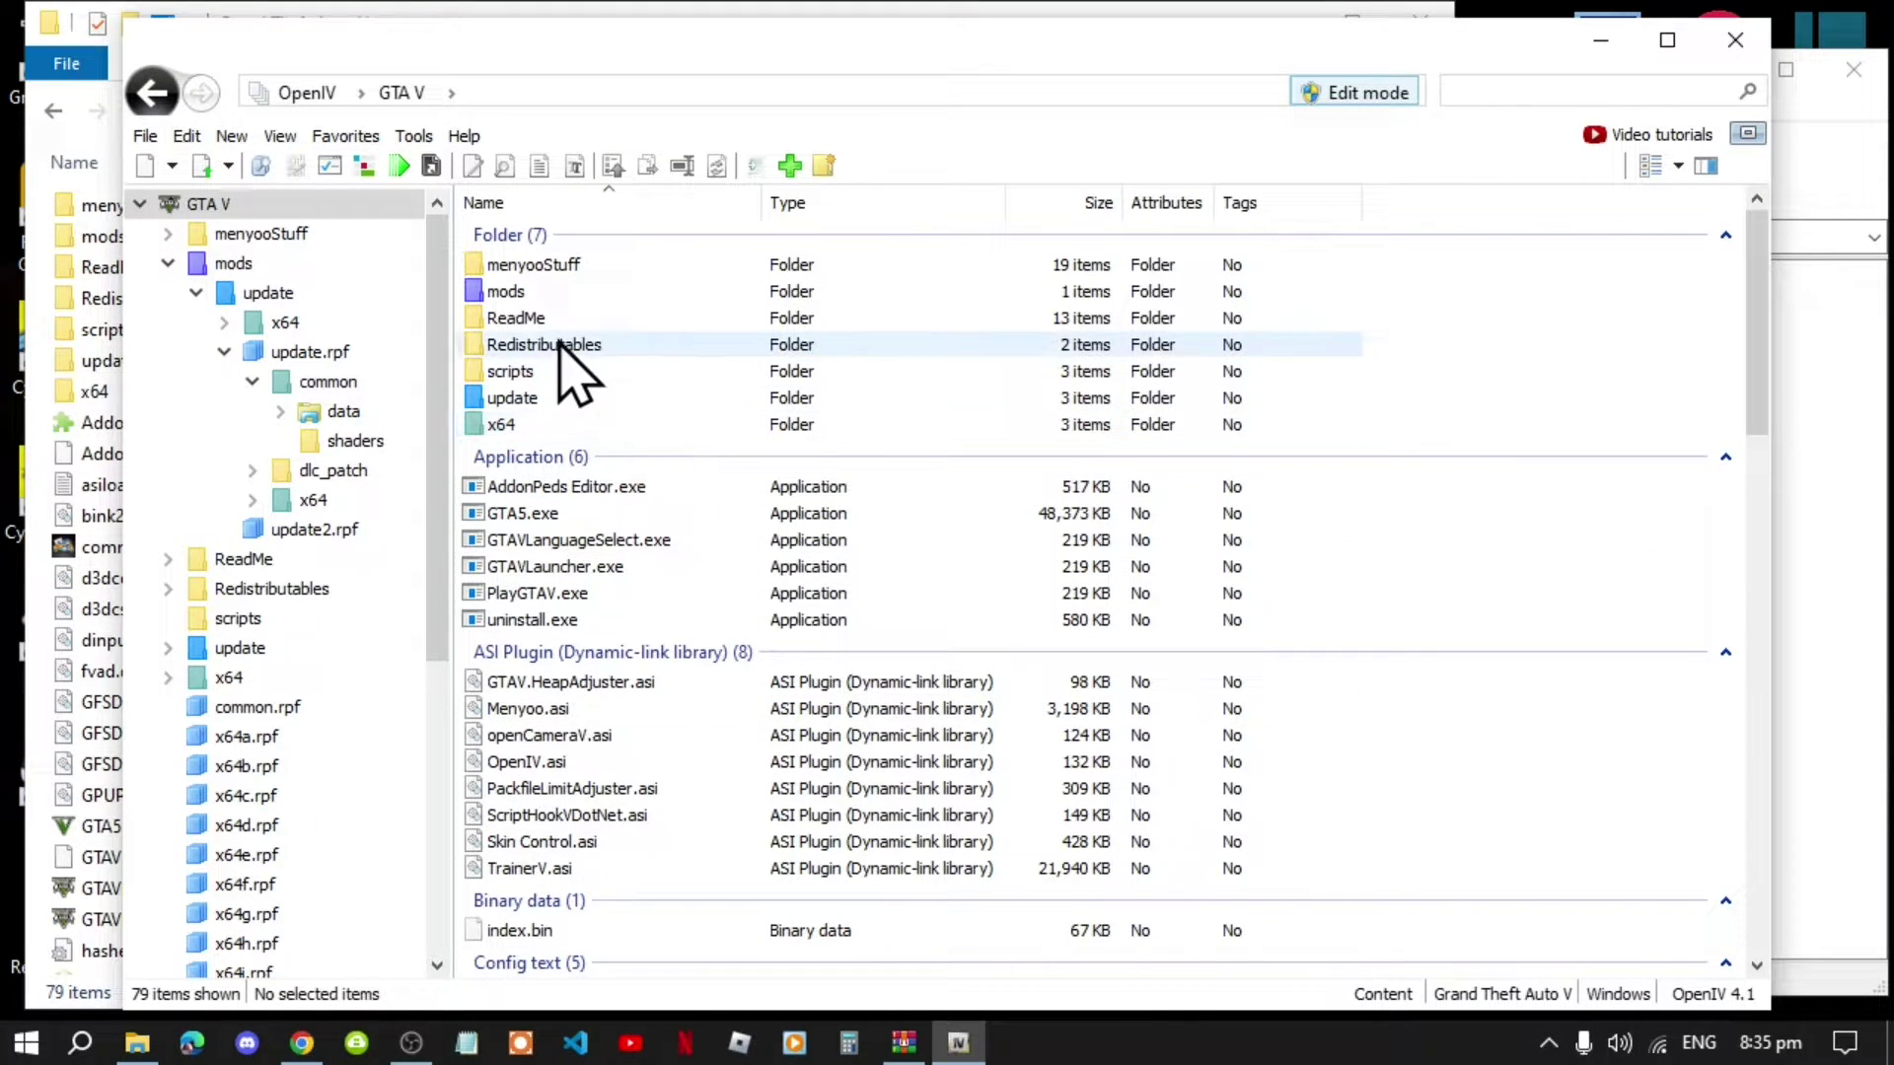
double_click(541, 294)
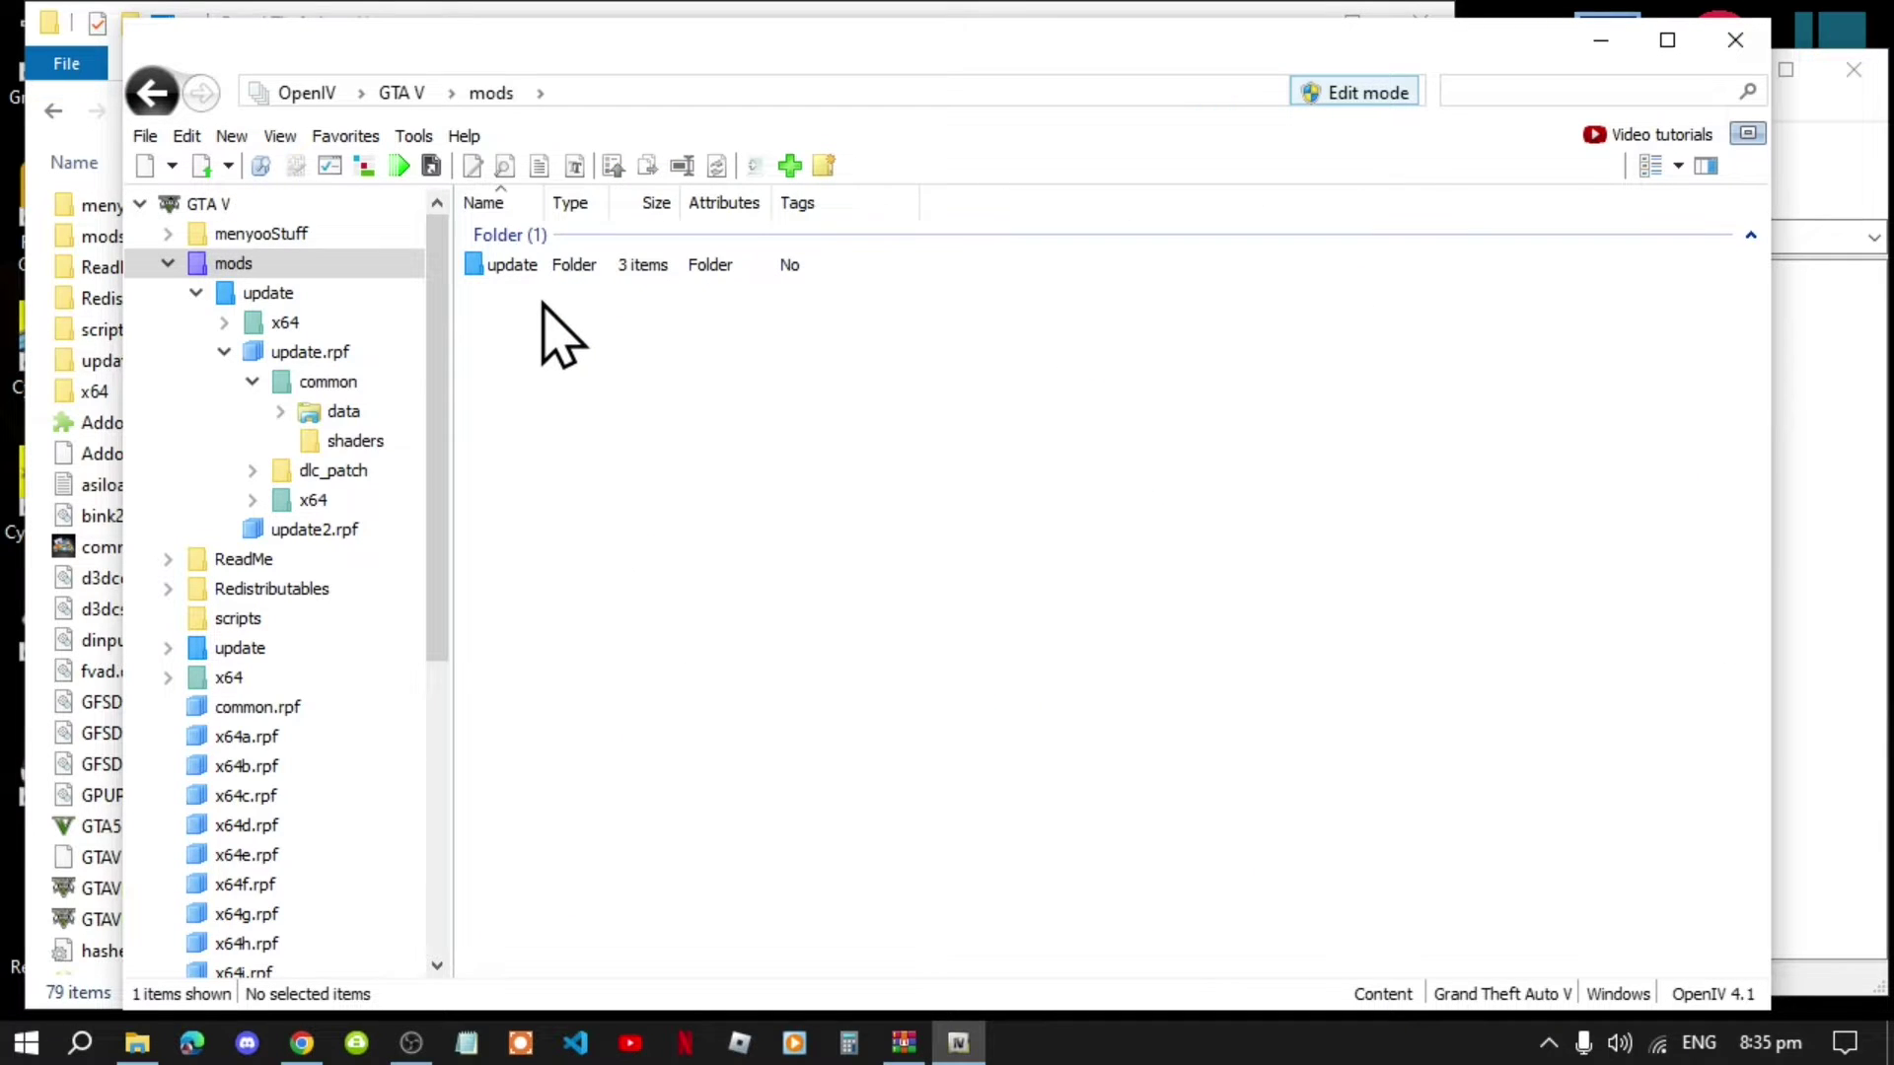
double_click(511, 266)
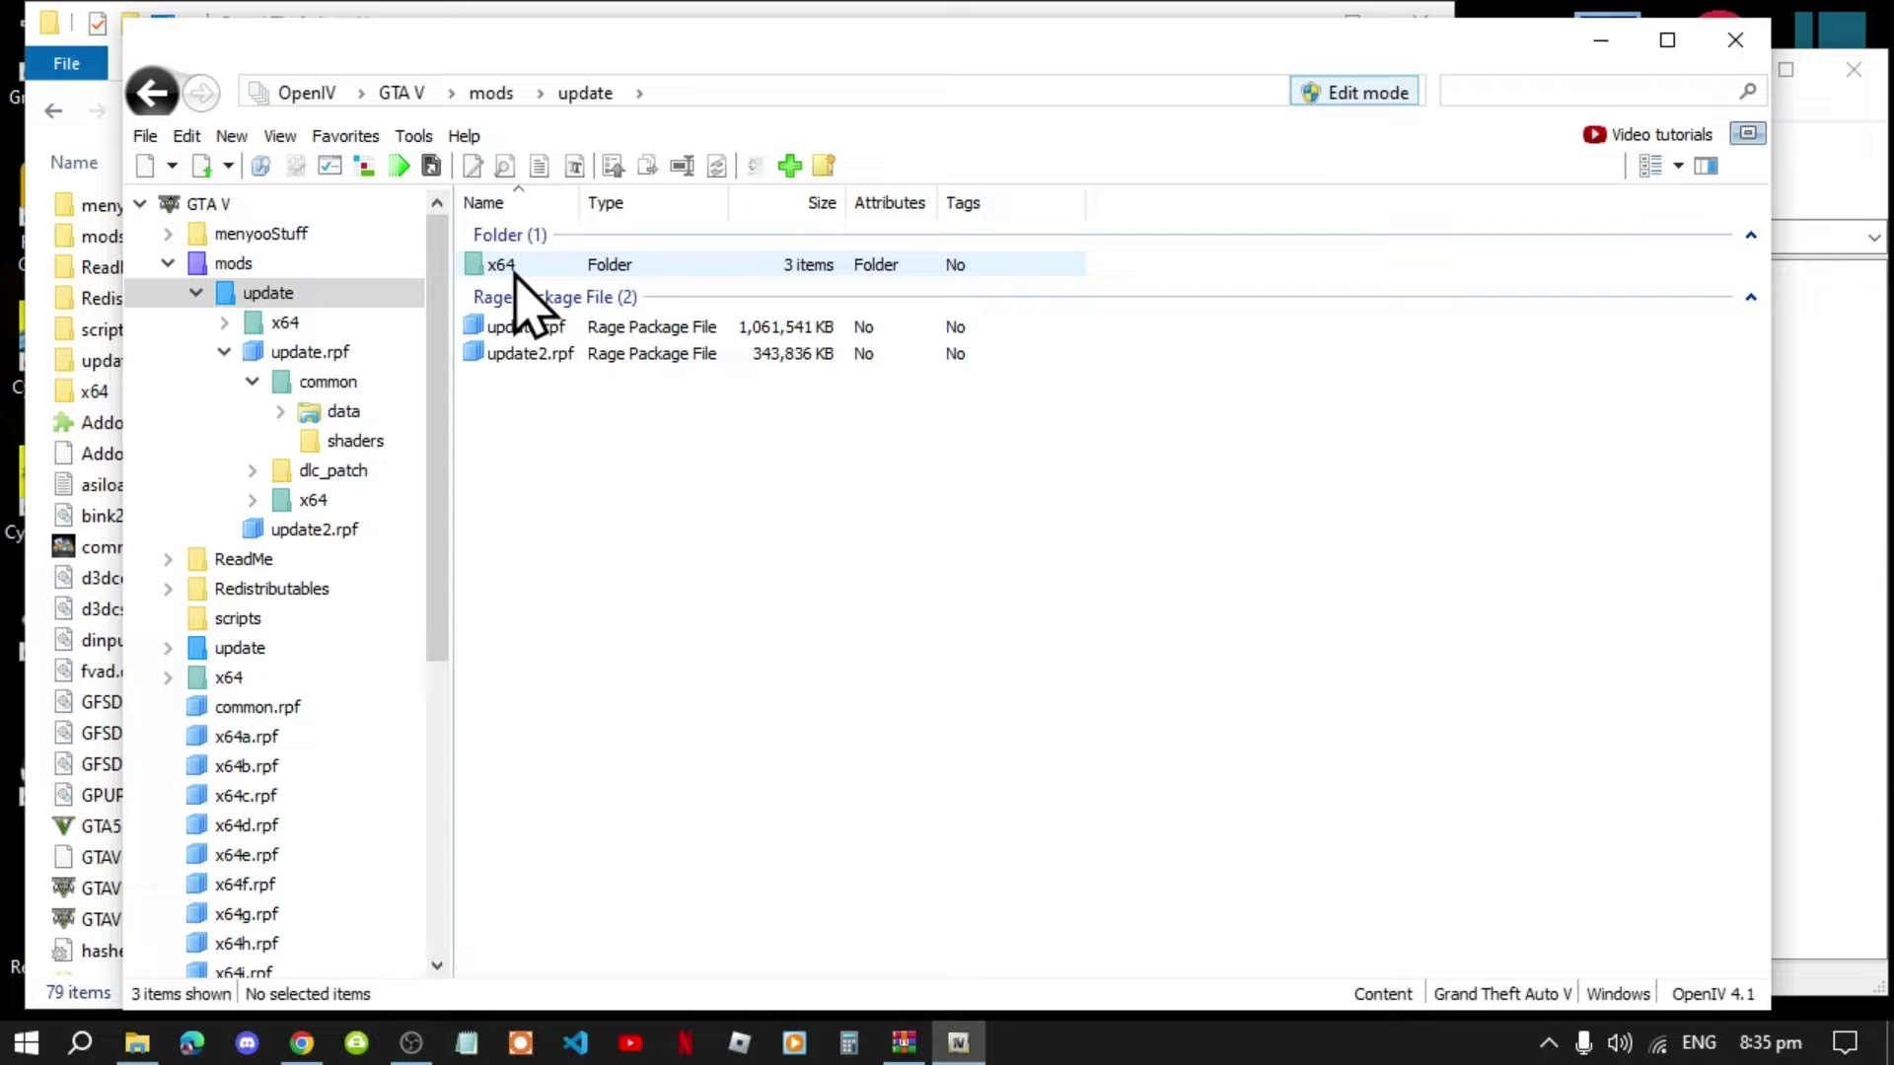
double_click(508, 268)
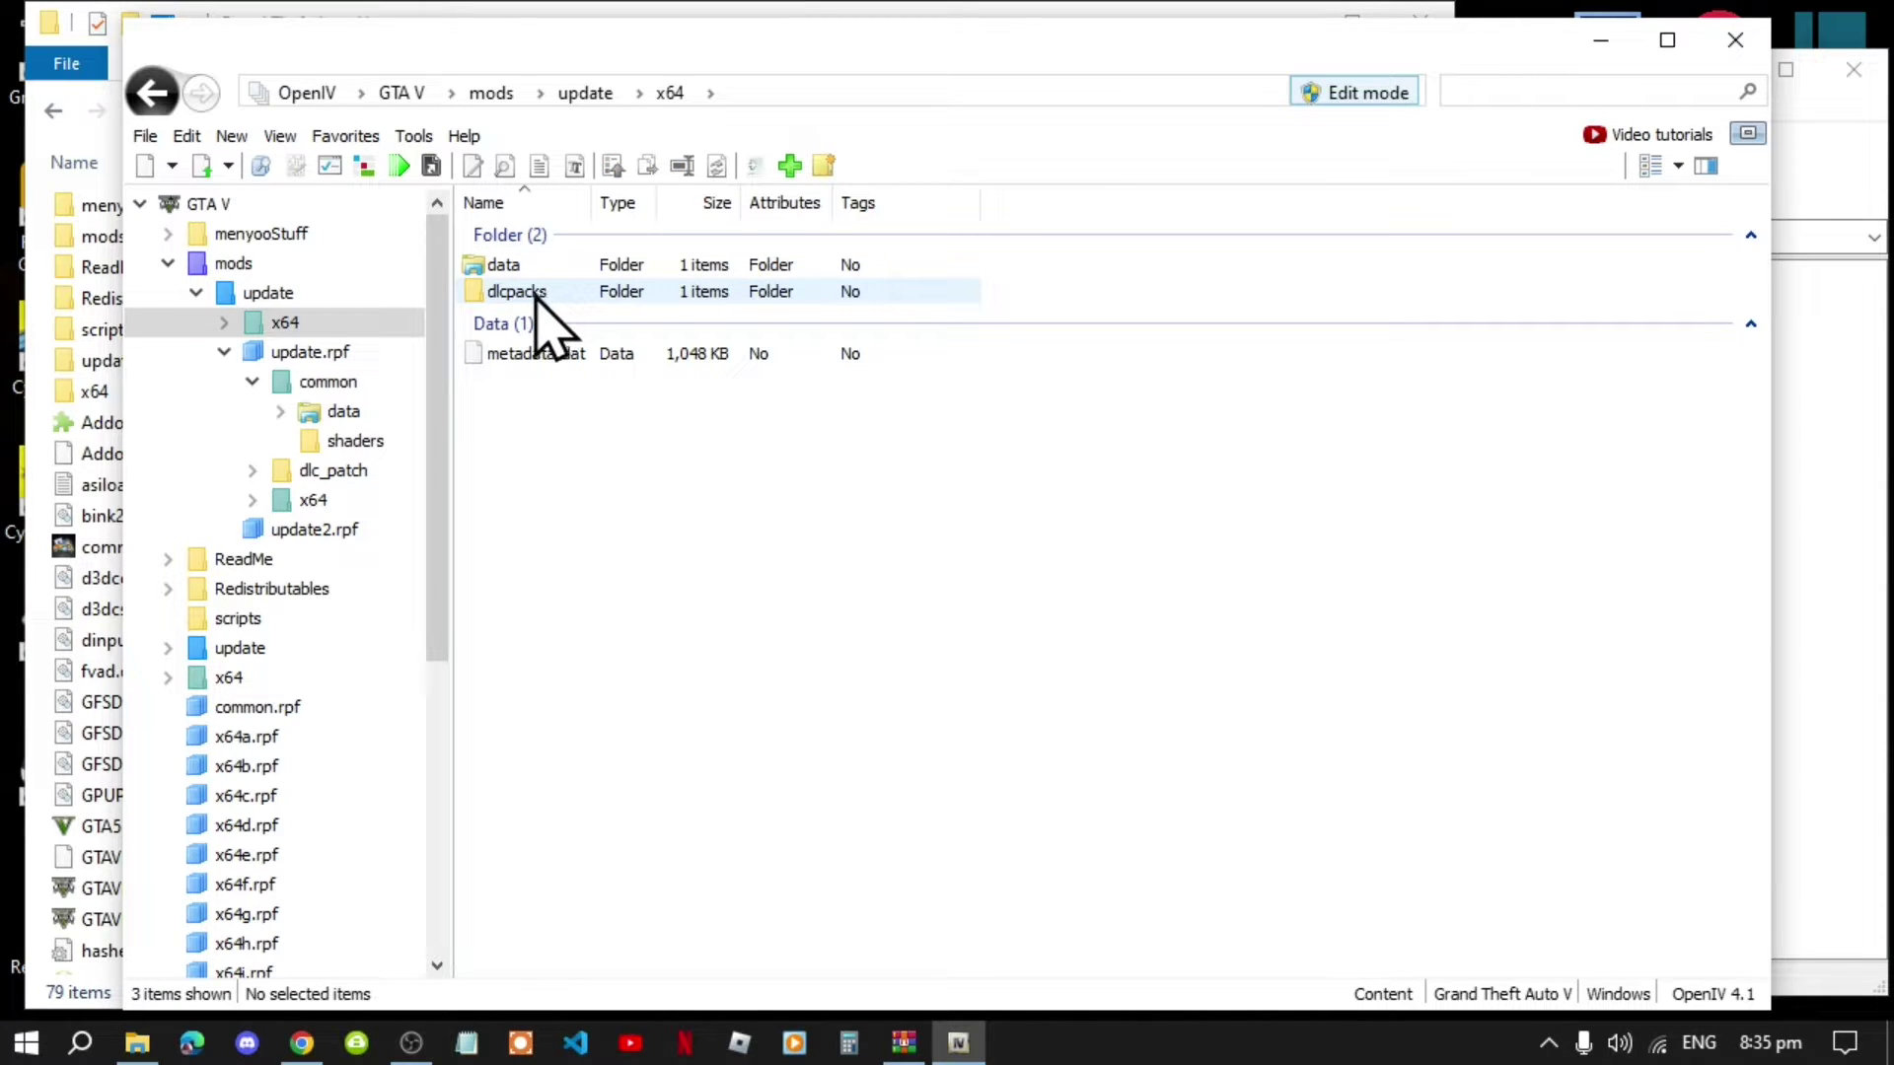
double_click(536, 293)
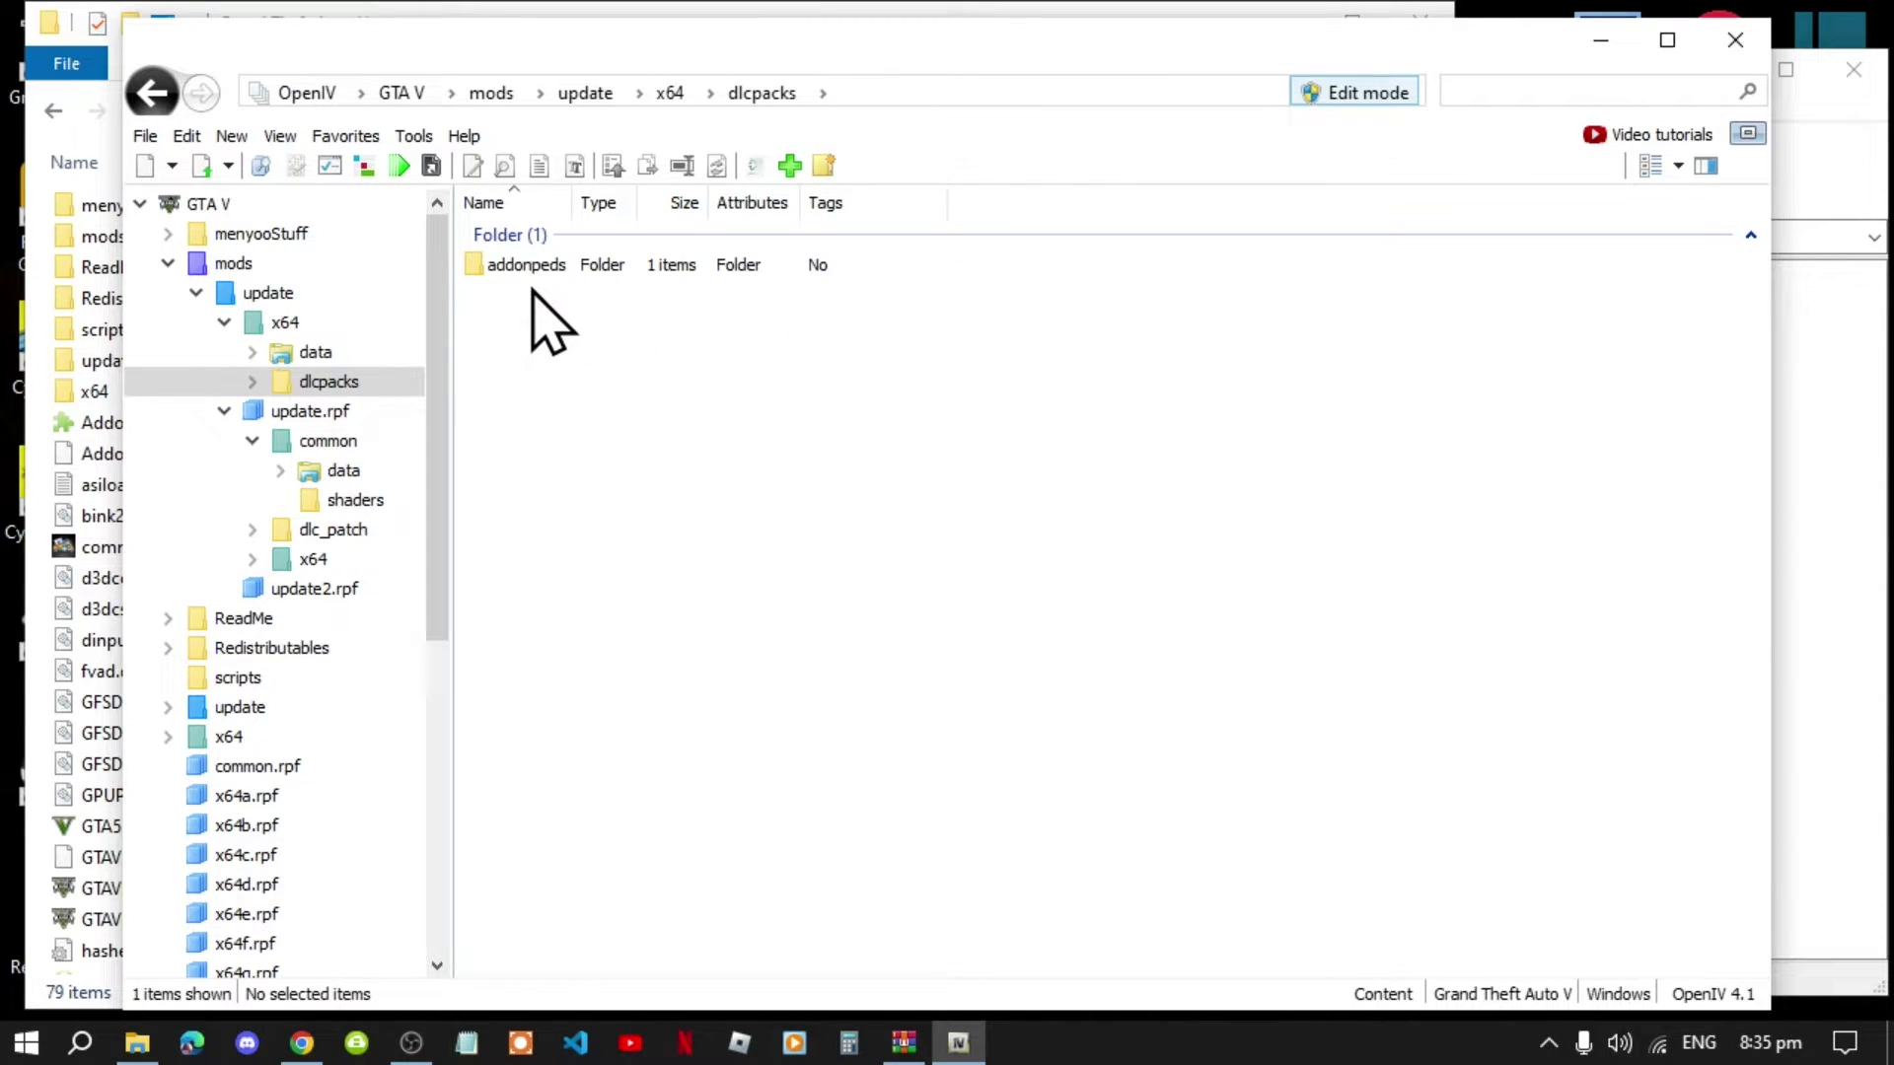
double_click(528, 266)
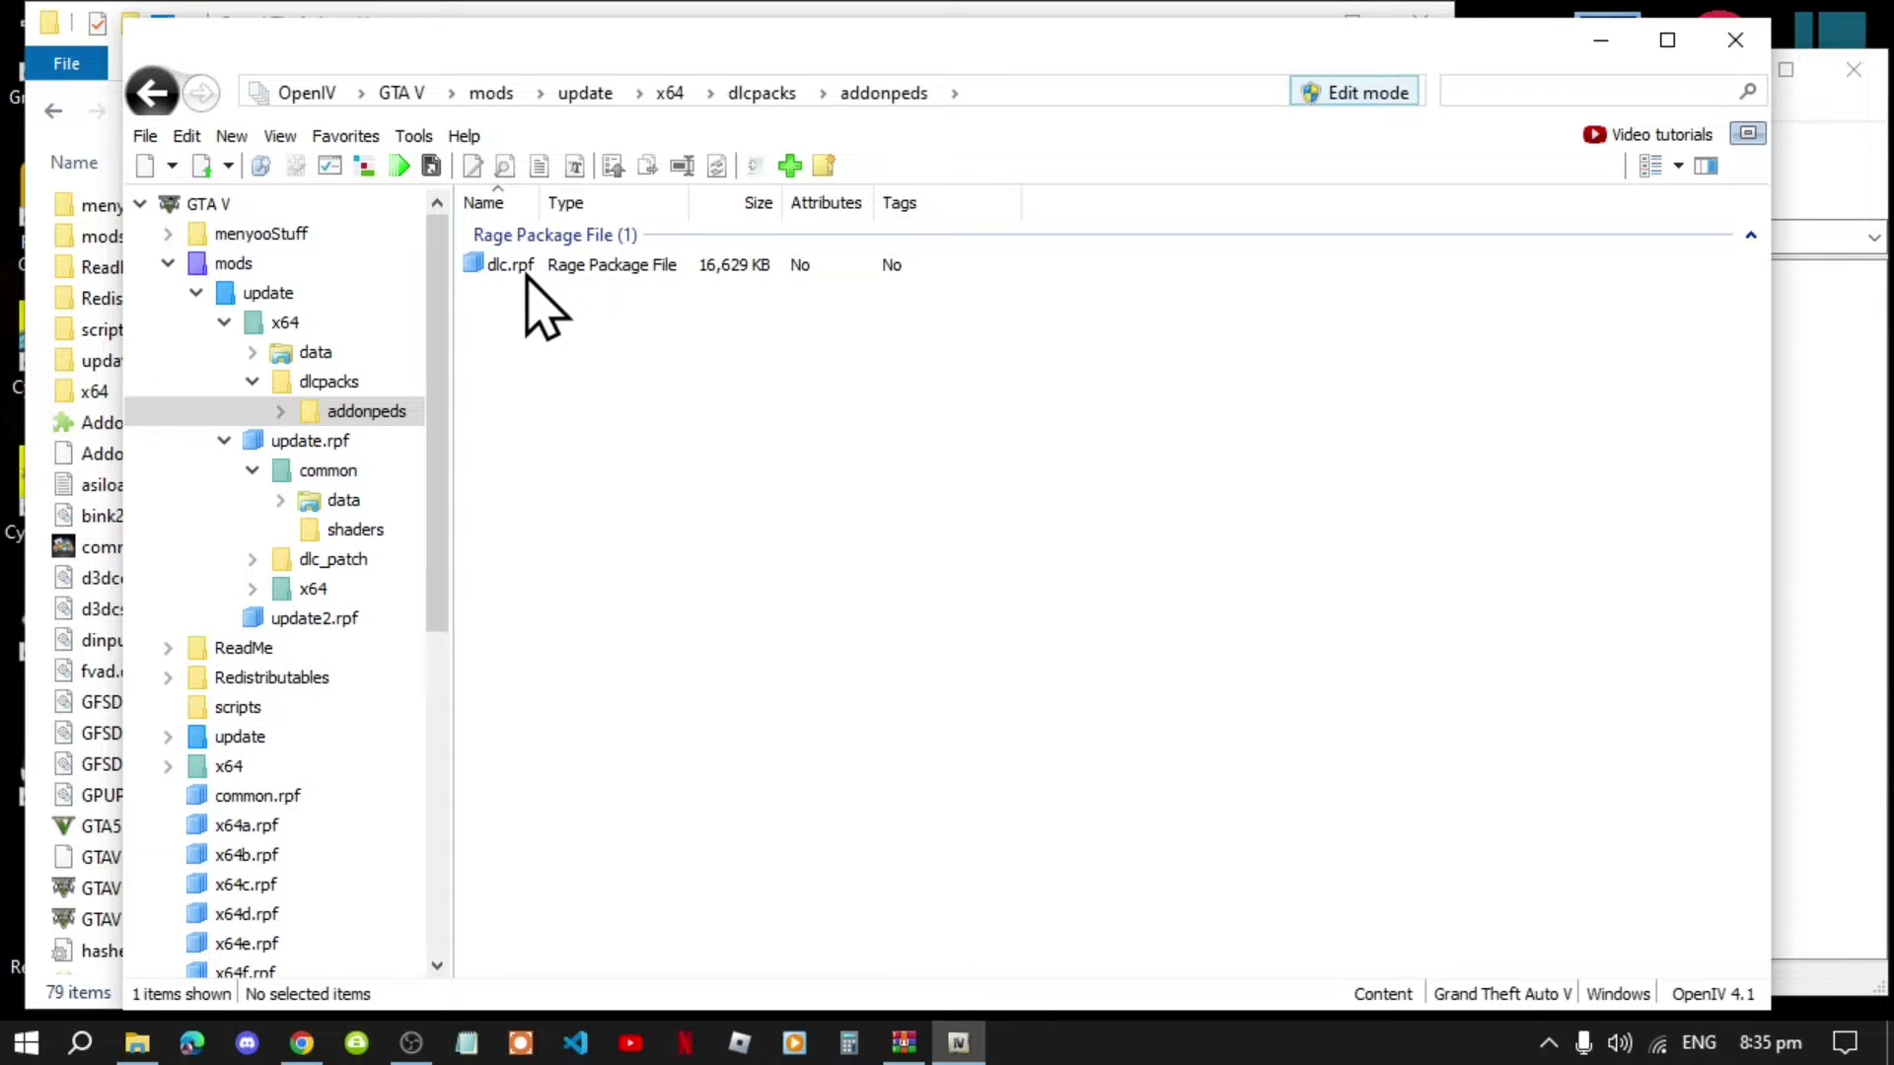
double_click(528, 267)
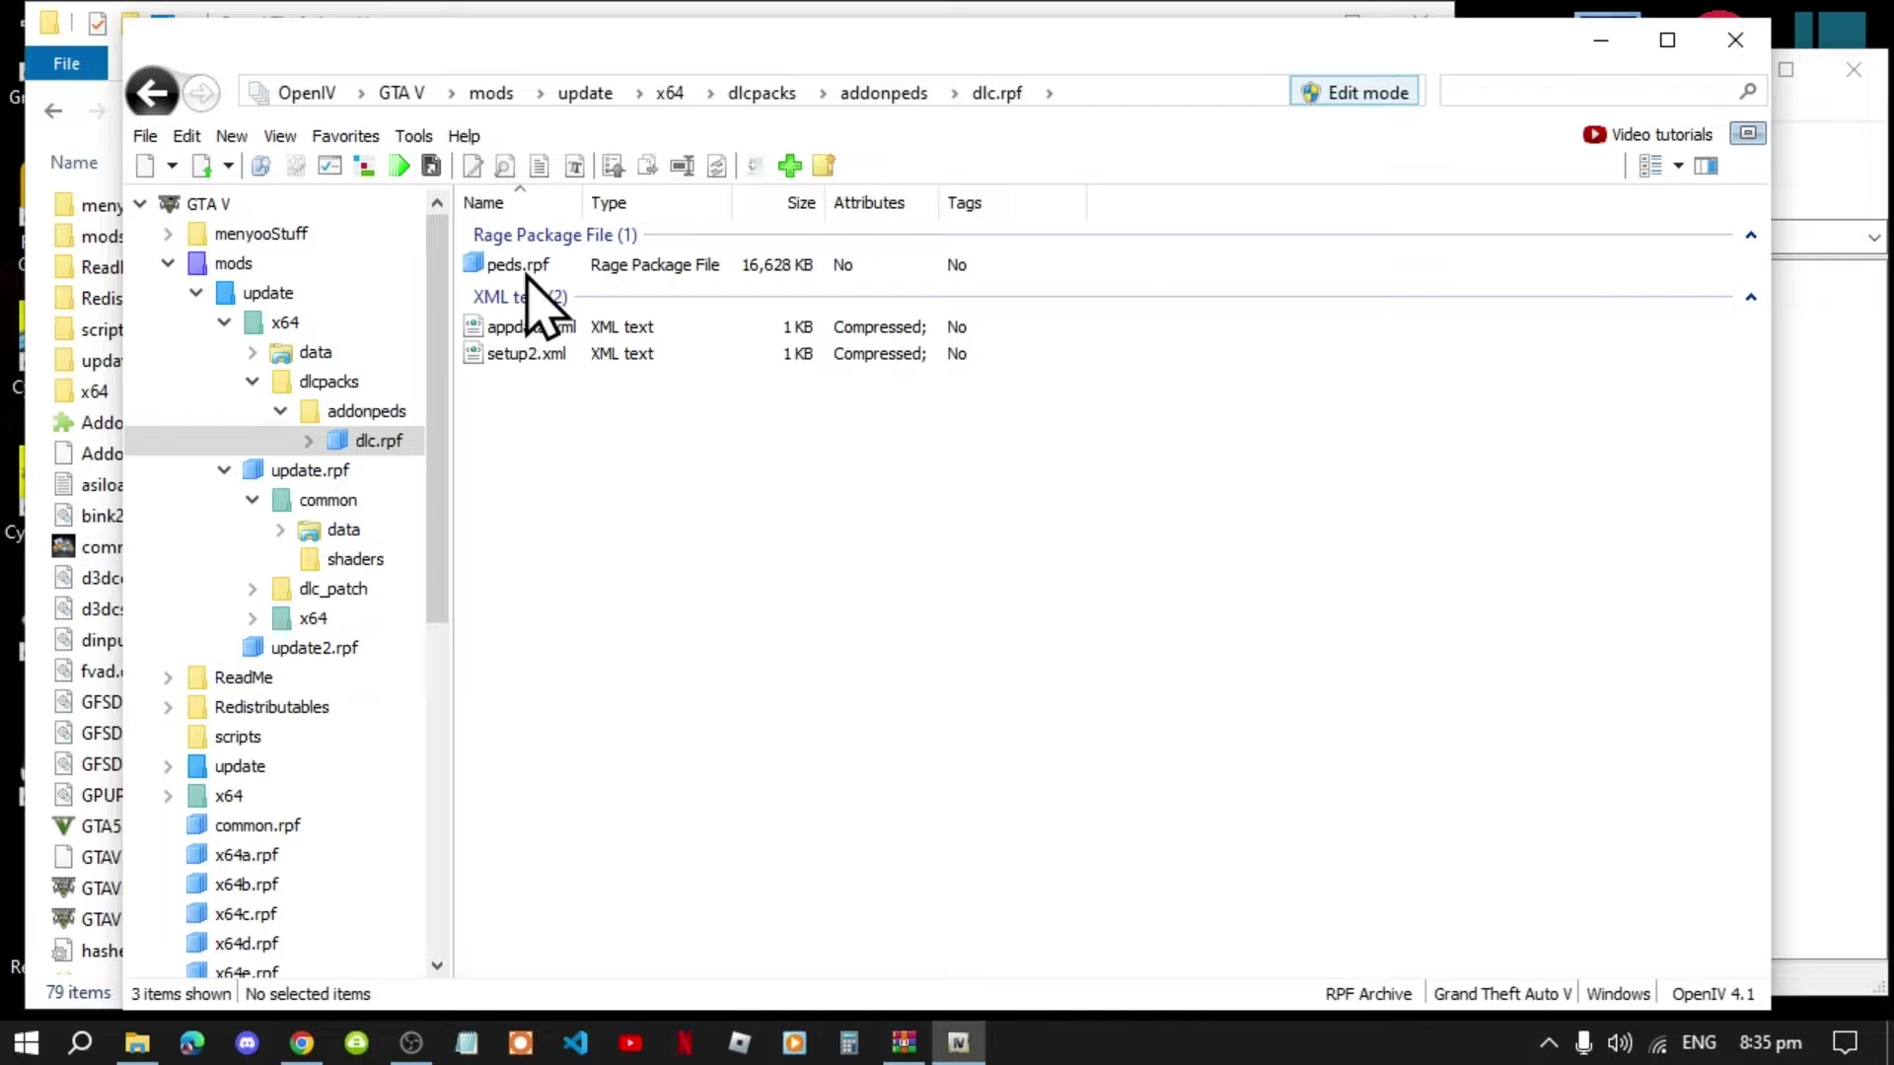
double_click(527, 276)
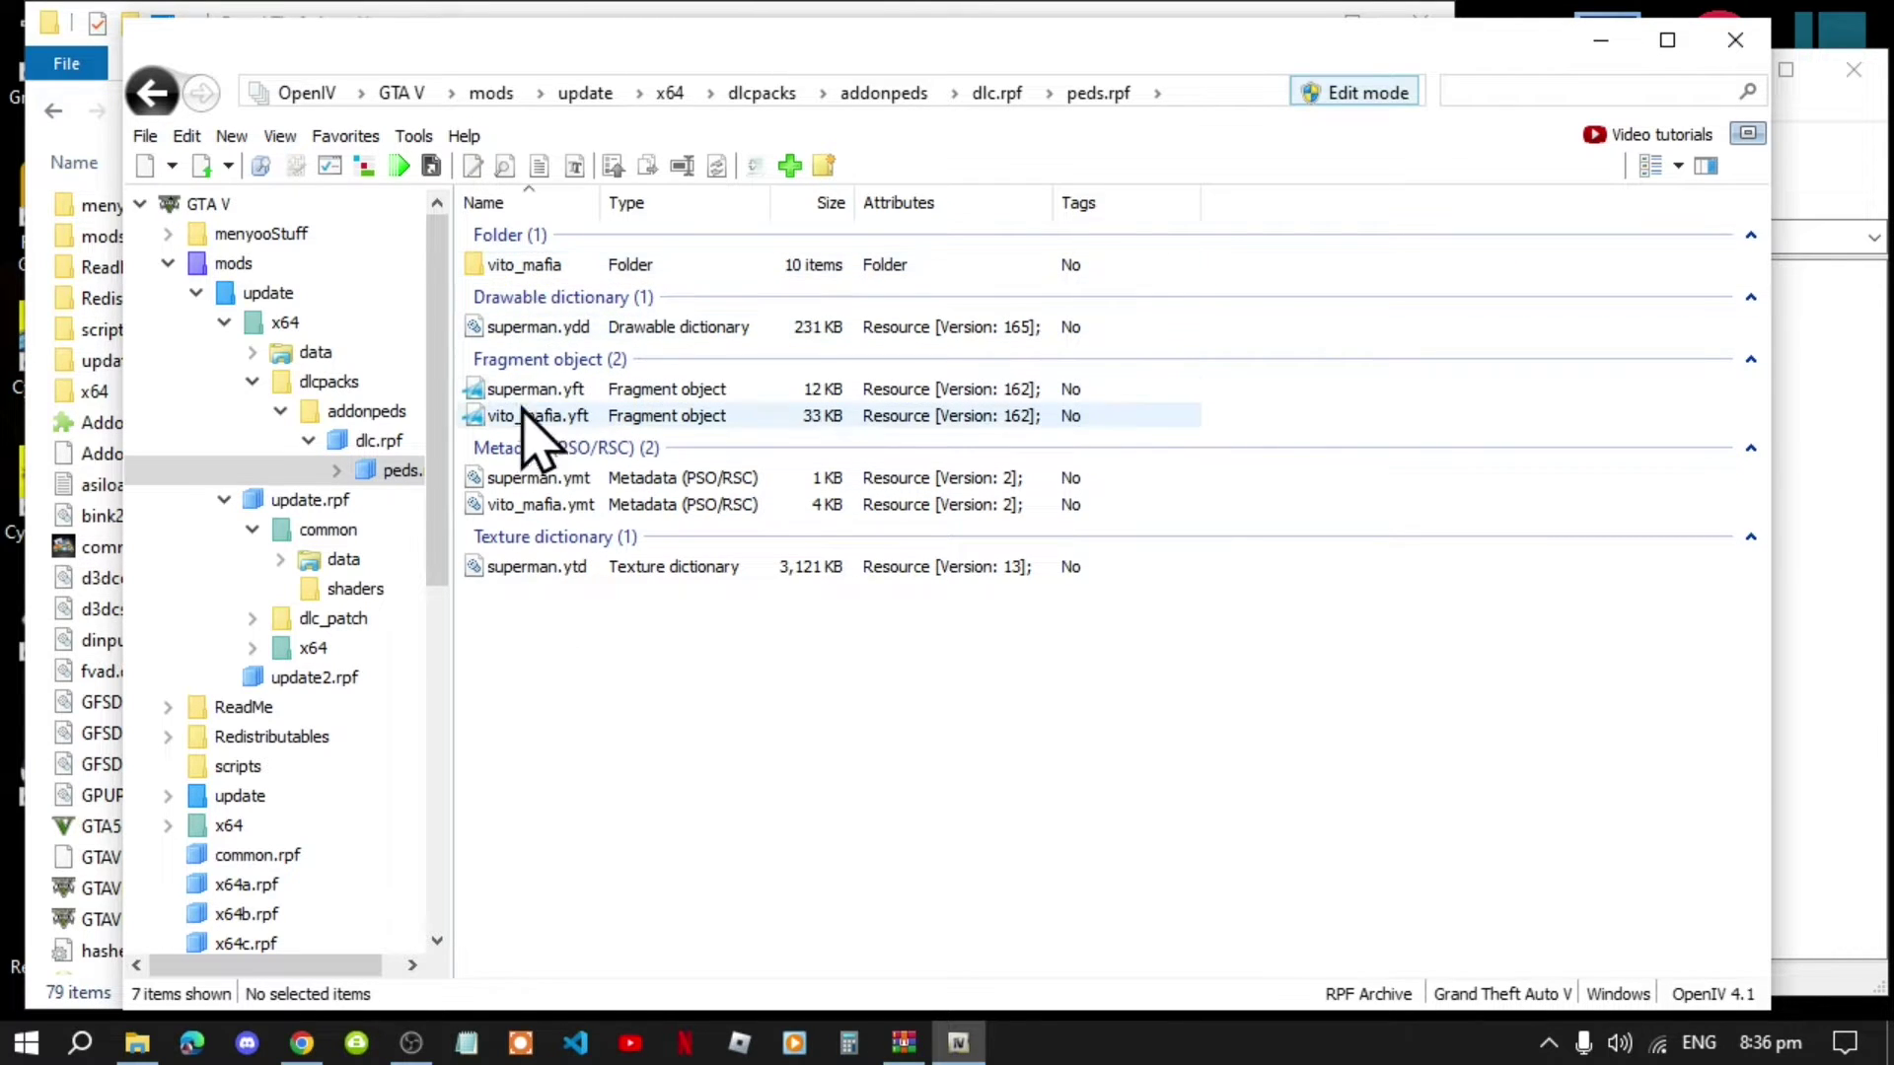
- Delete the entire existing contents of peds.rpf, including the vito_mafia folder and all superman and vito_mafia files
drag(587, 639, 563, 265)
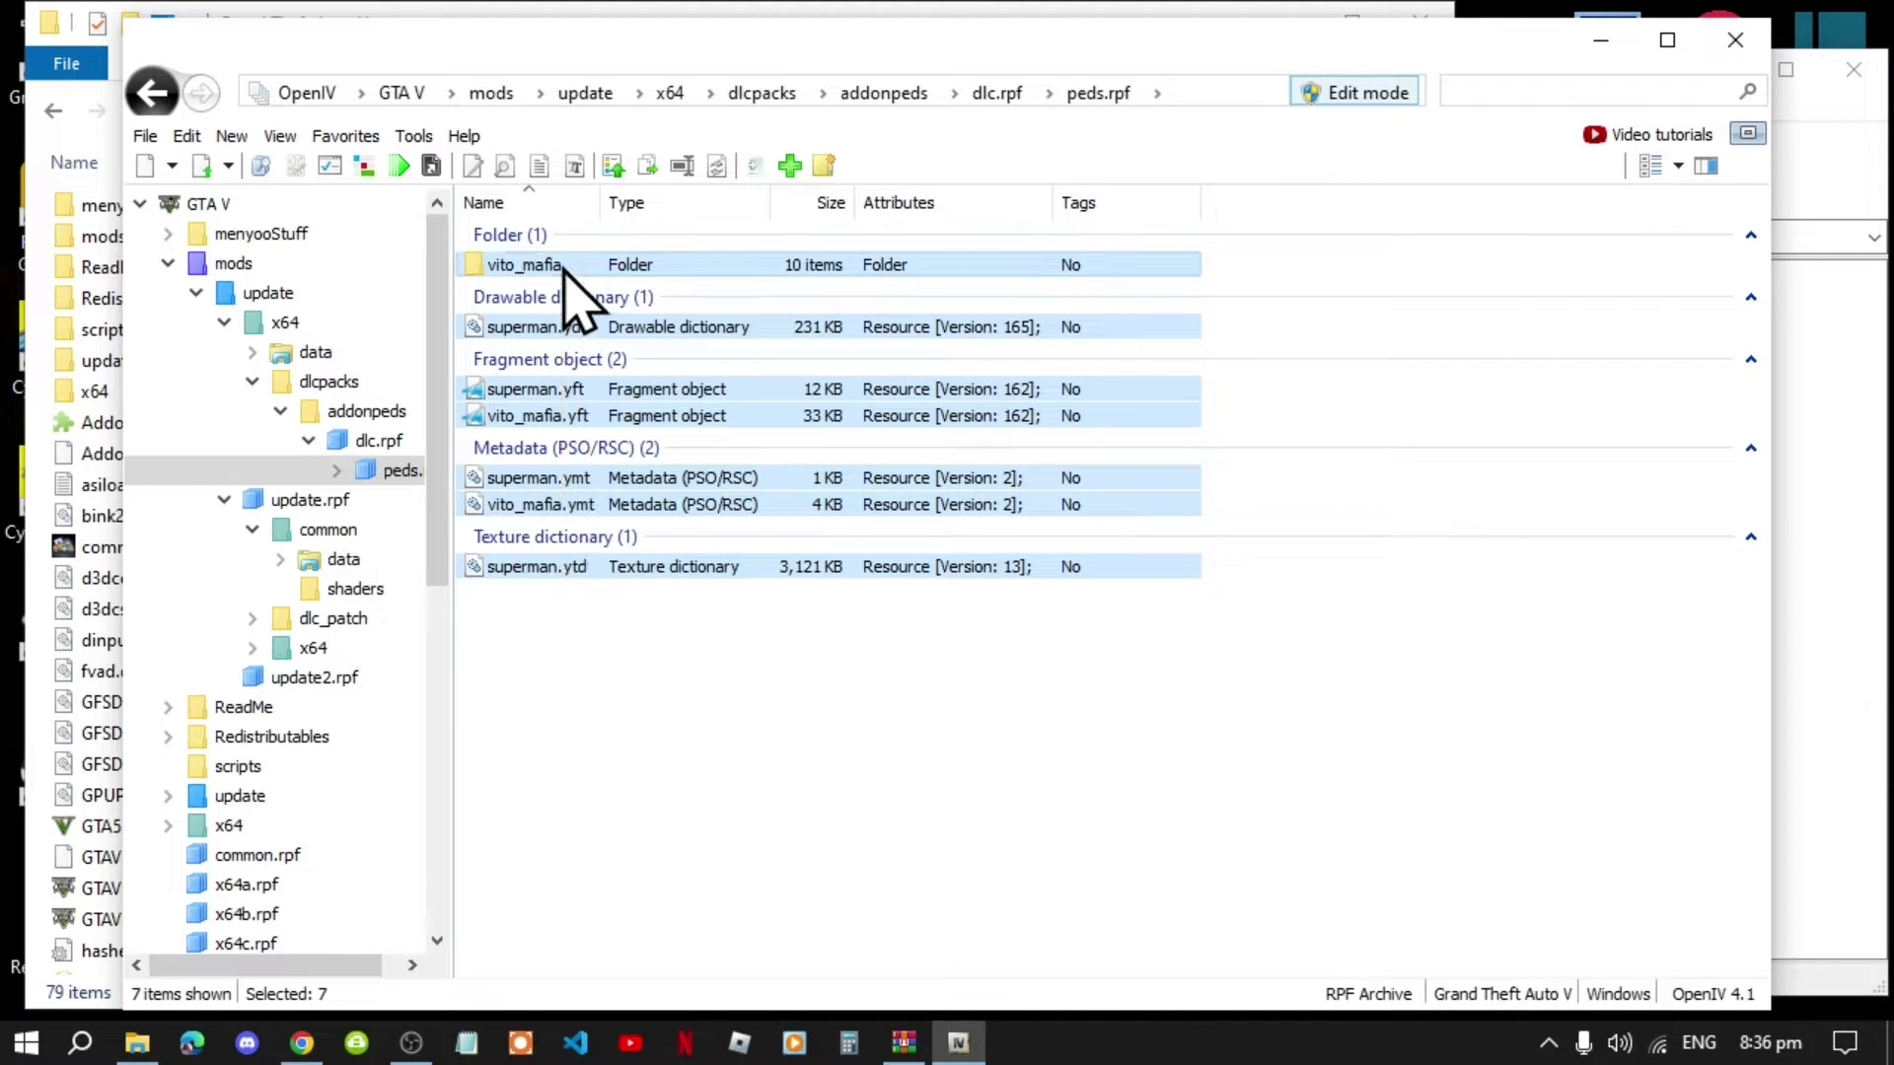
right_click(564, 264)
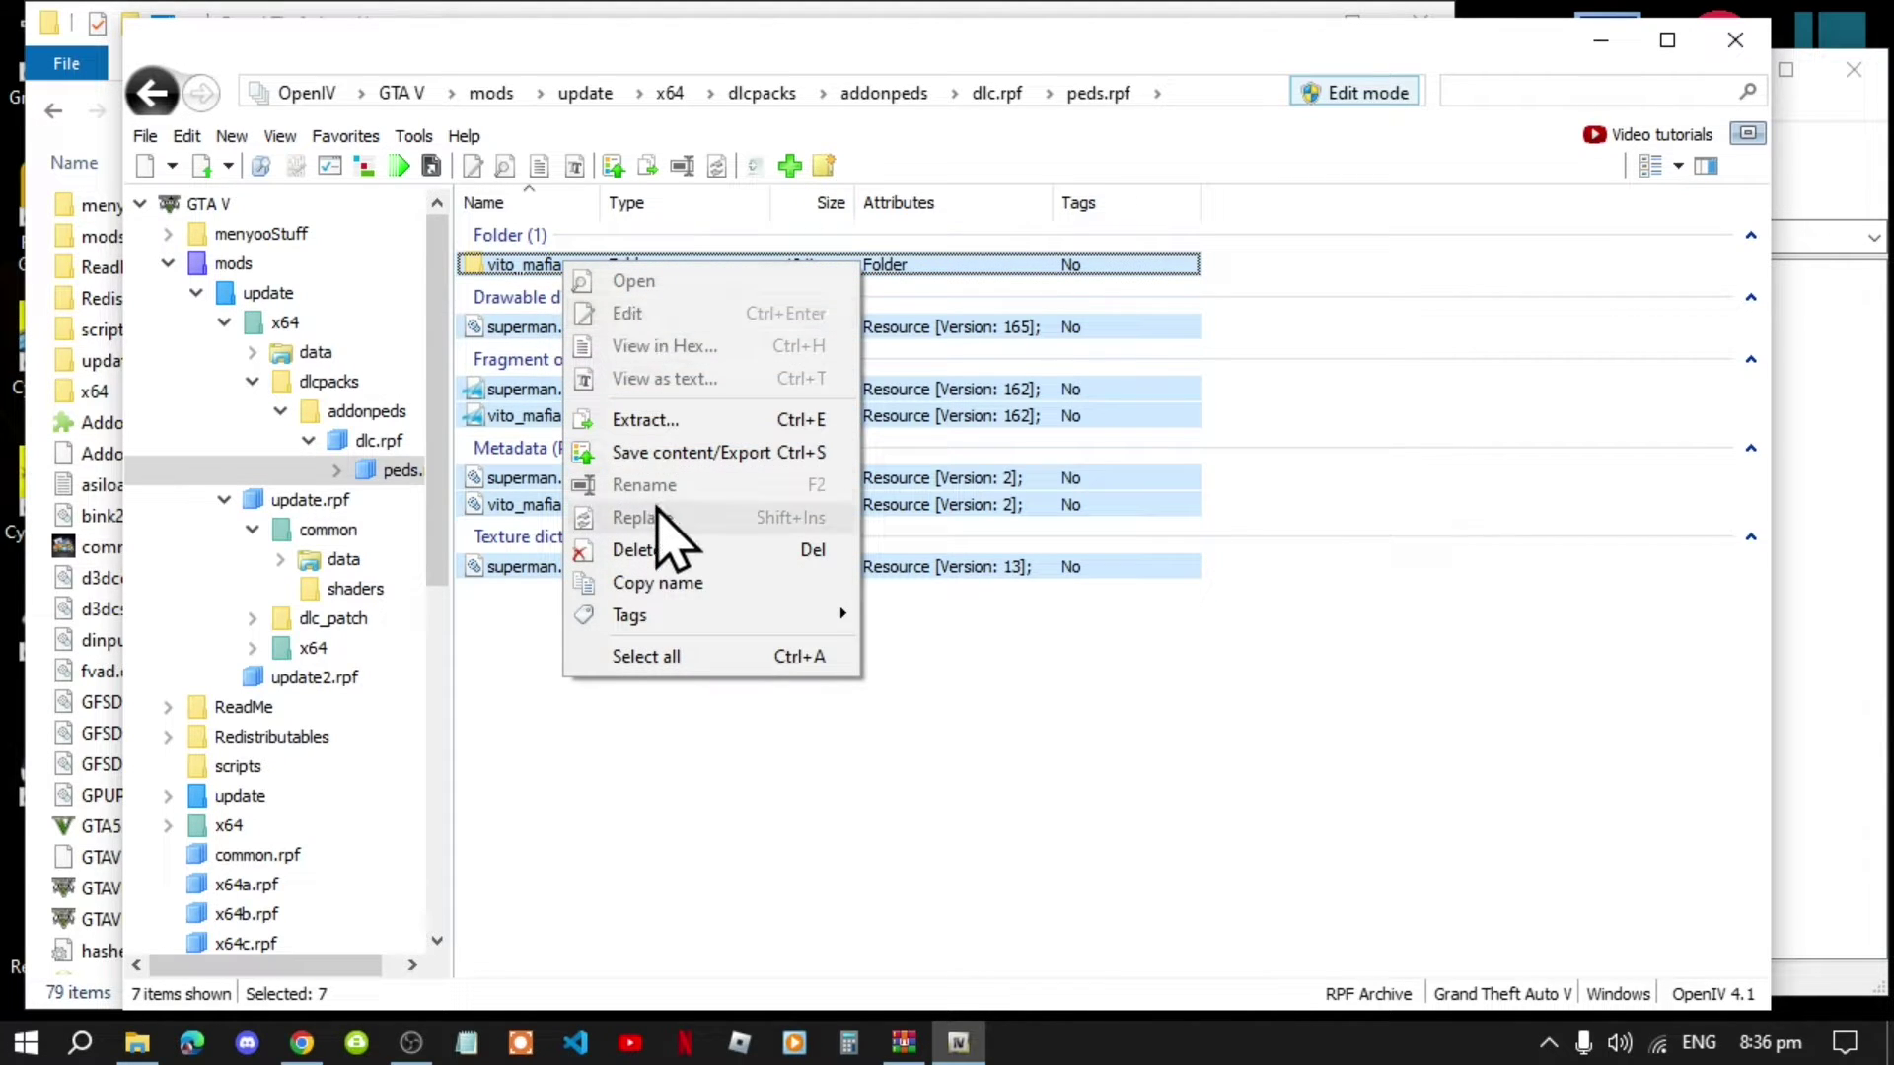
click(636, 550)
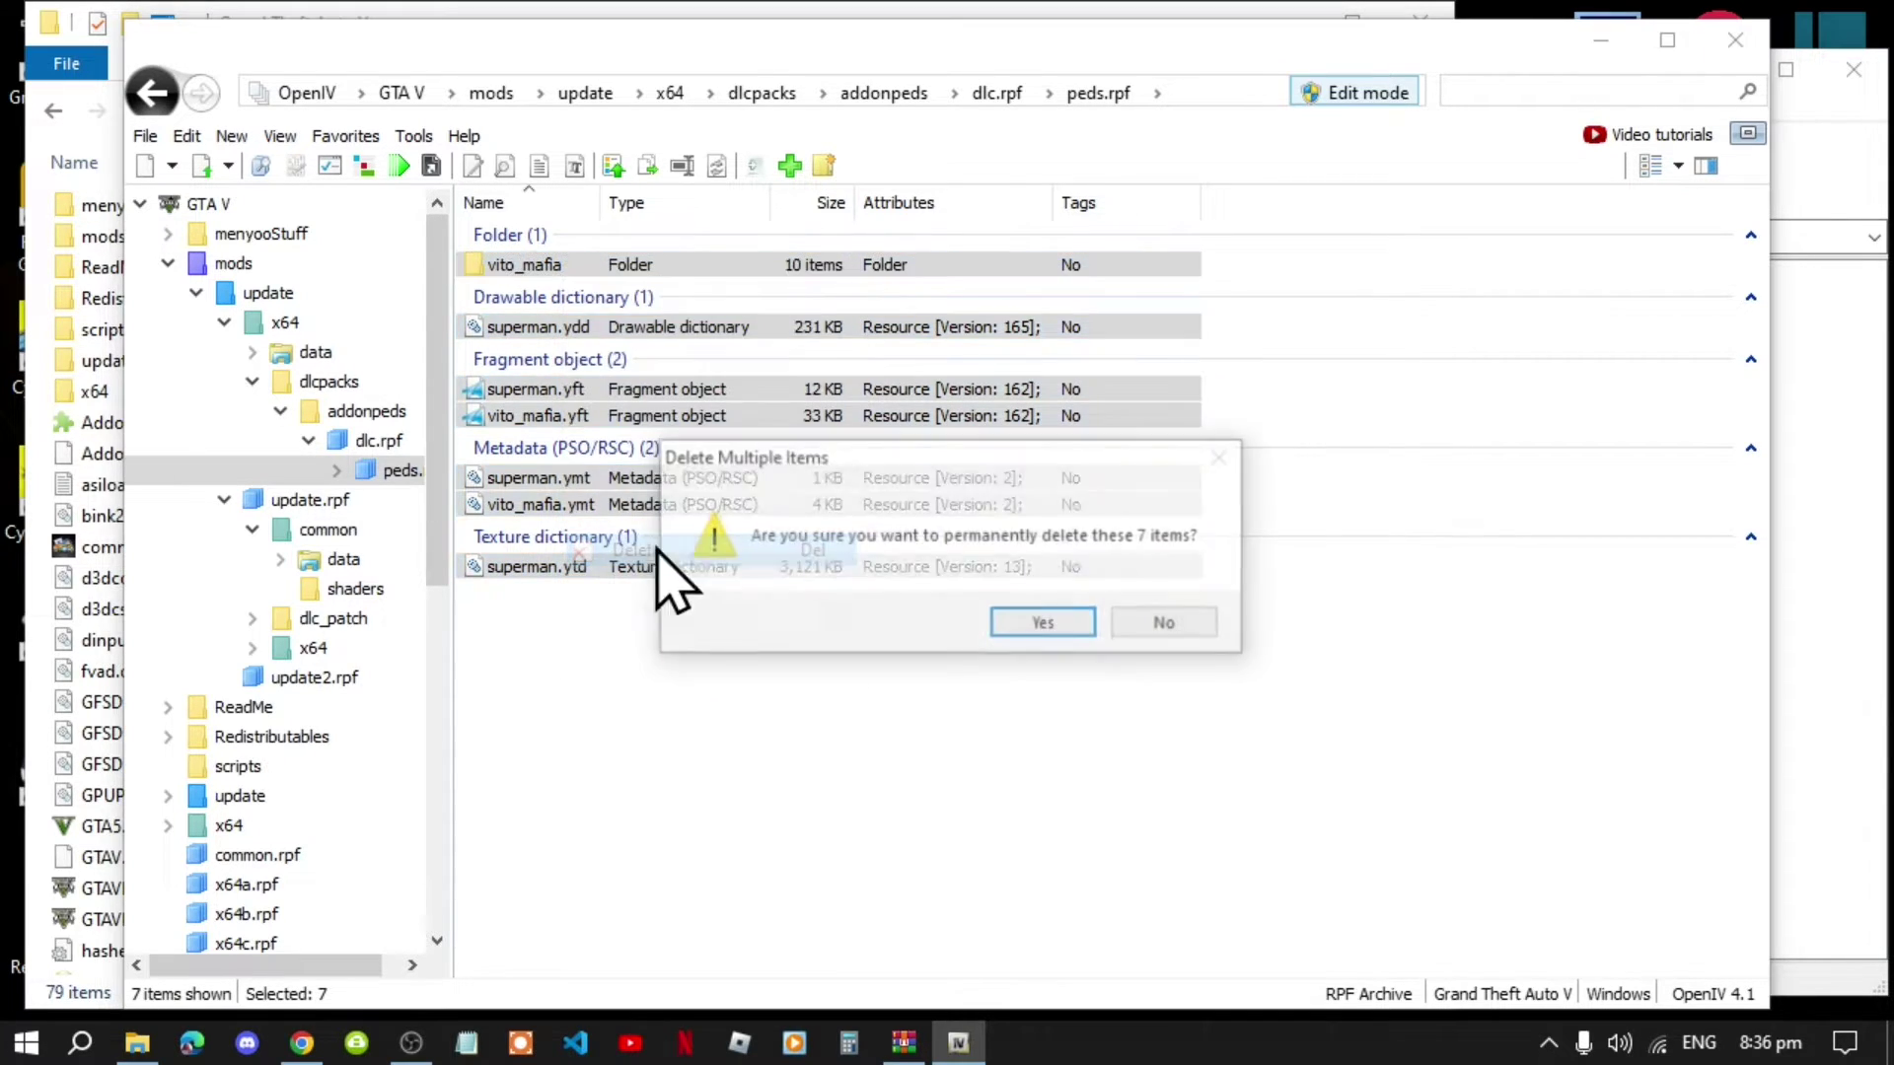
click(1062, 636)
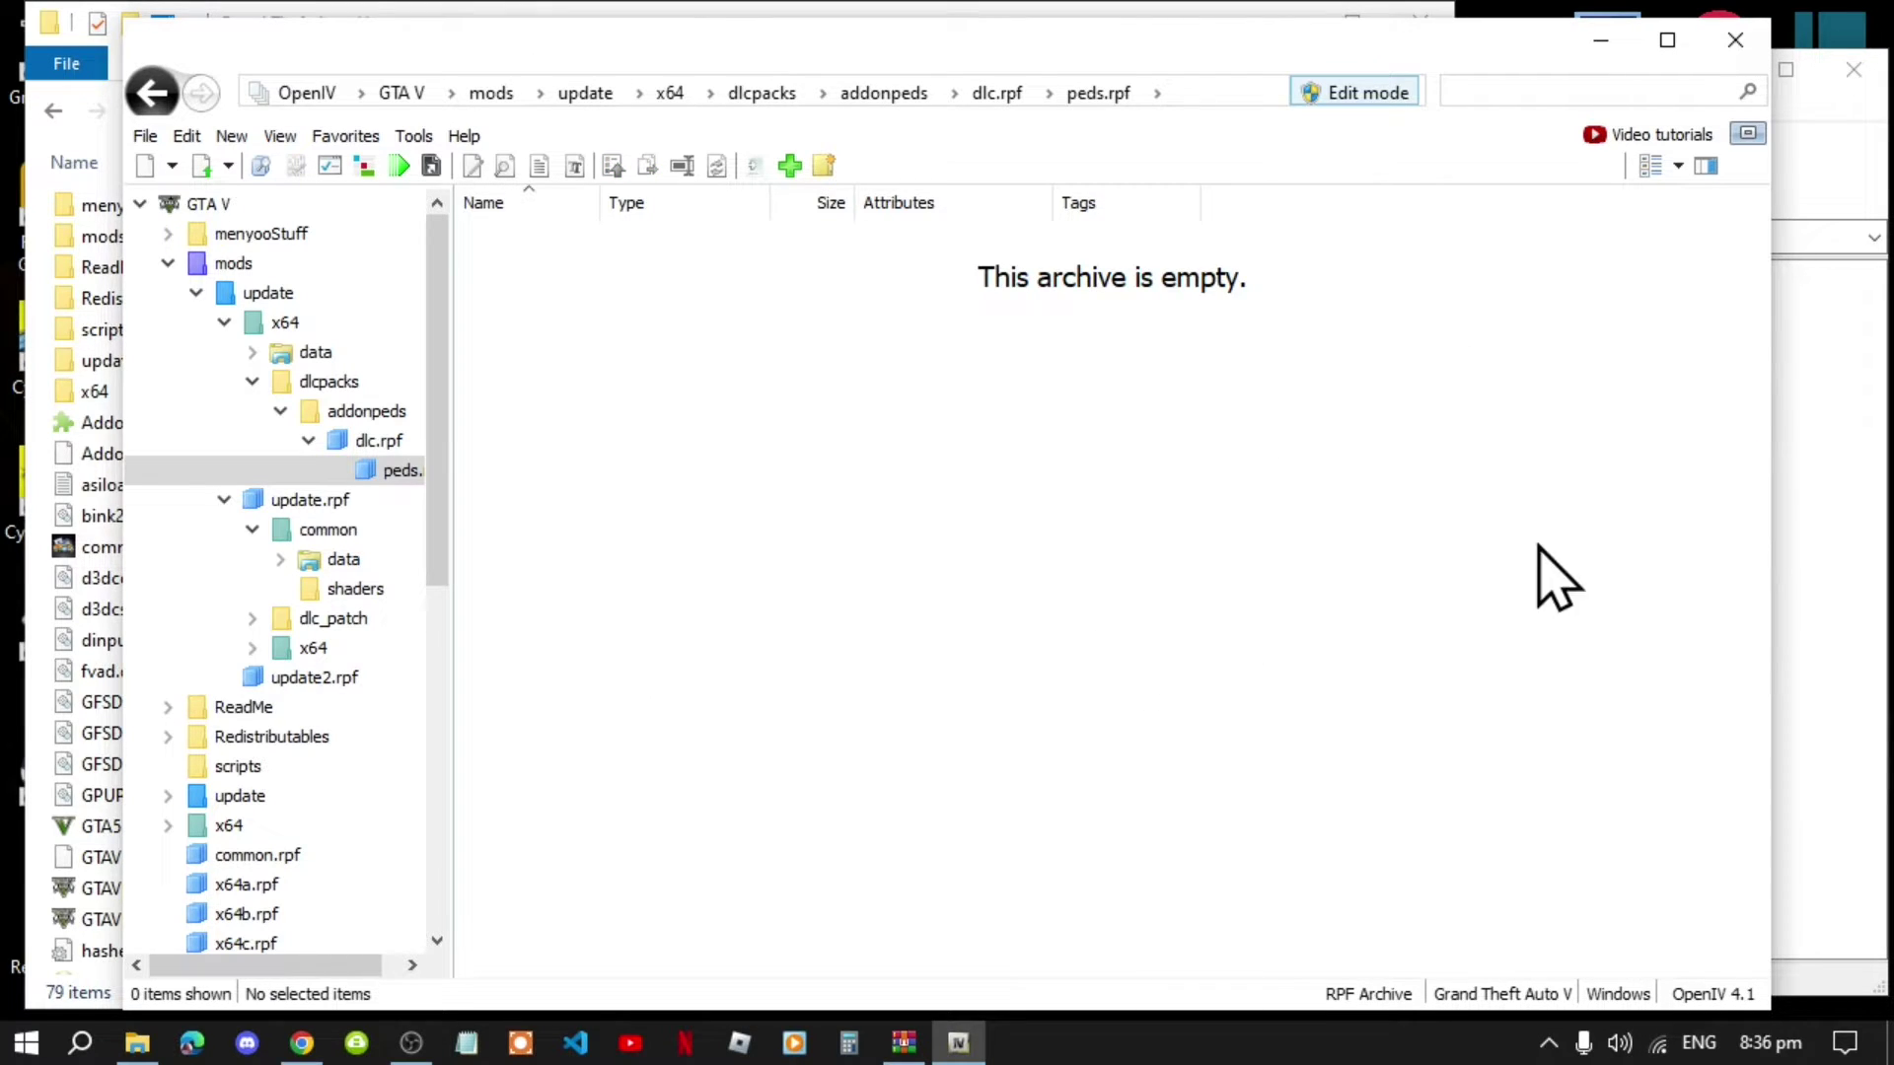
- Copy the LIANA_TeenFlor folder, LIANA_TeenFlor.ymt and LIANA_TeenFlor.yft from the archive's SP folder into peds.rpf, and bring OpenIV back to the front
click(1806, 562)
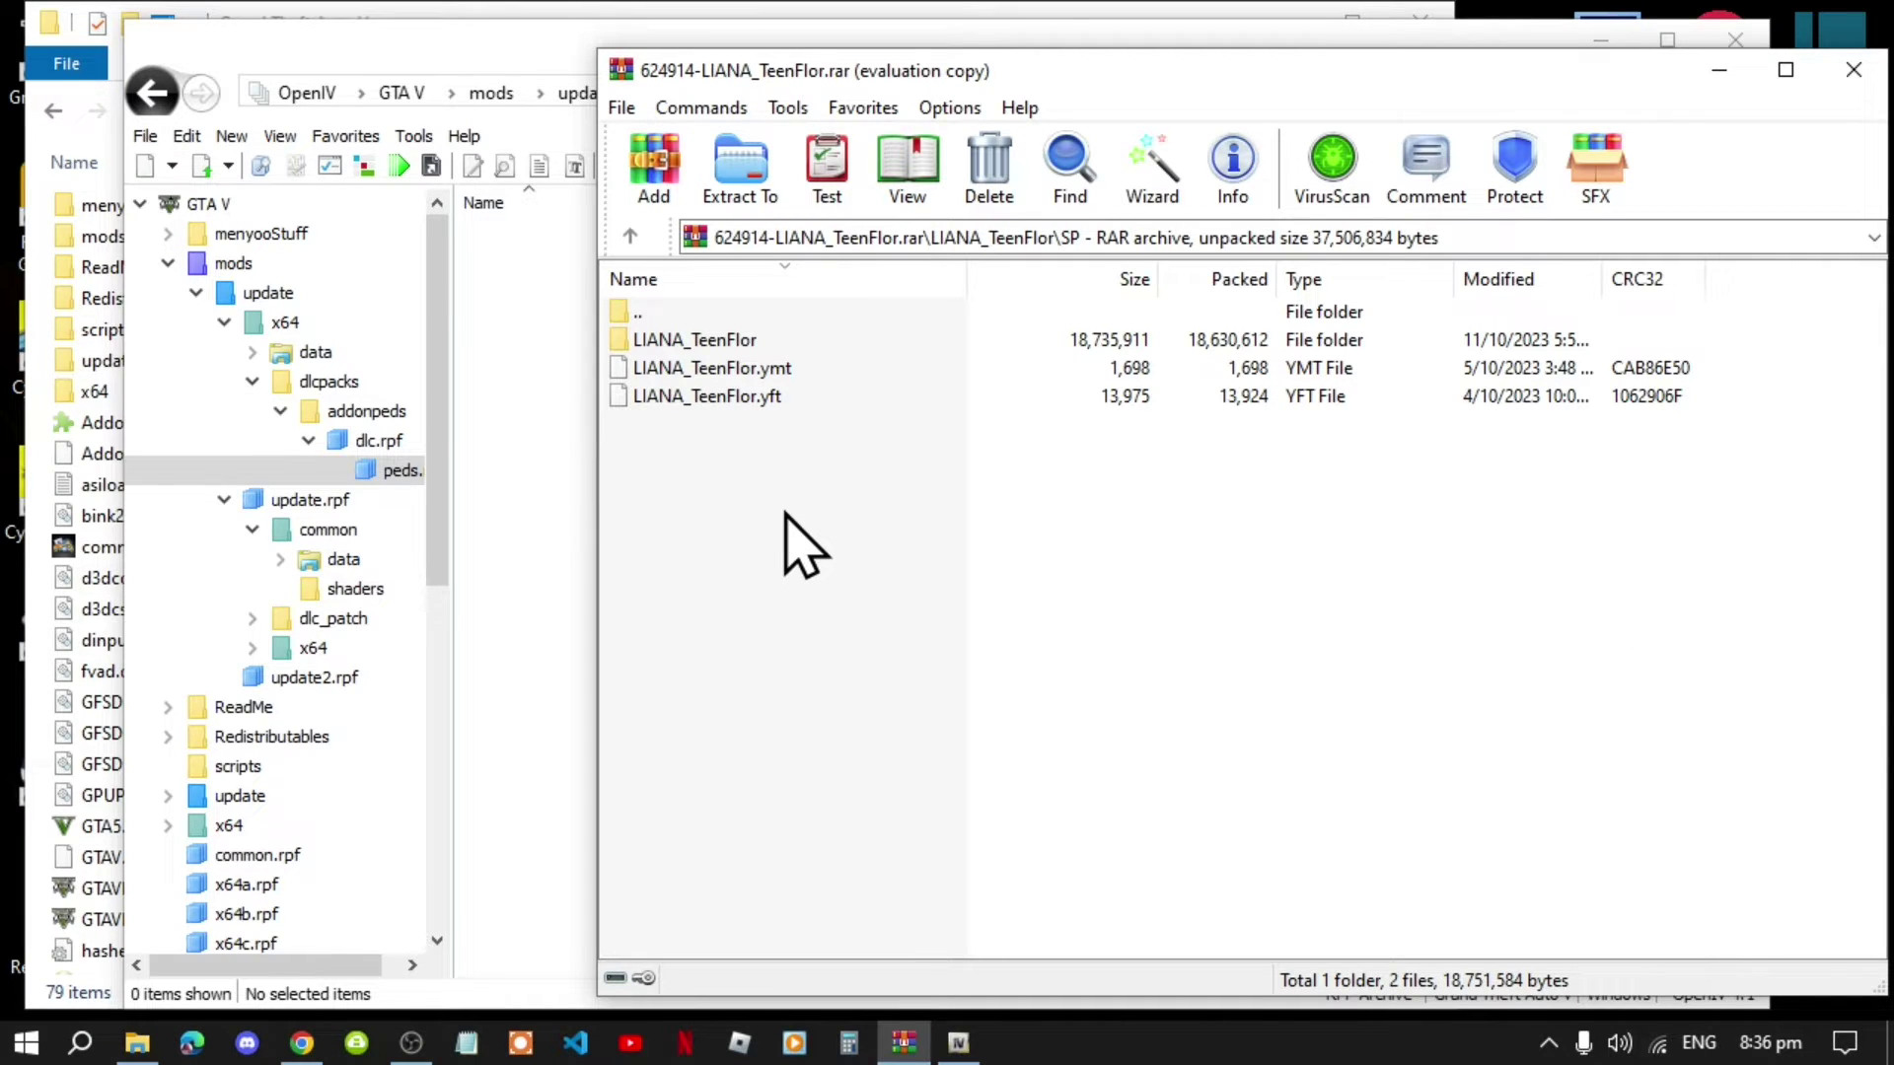
drag(786, 513, 558, 440)
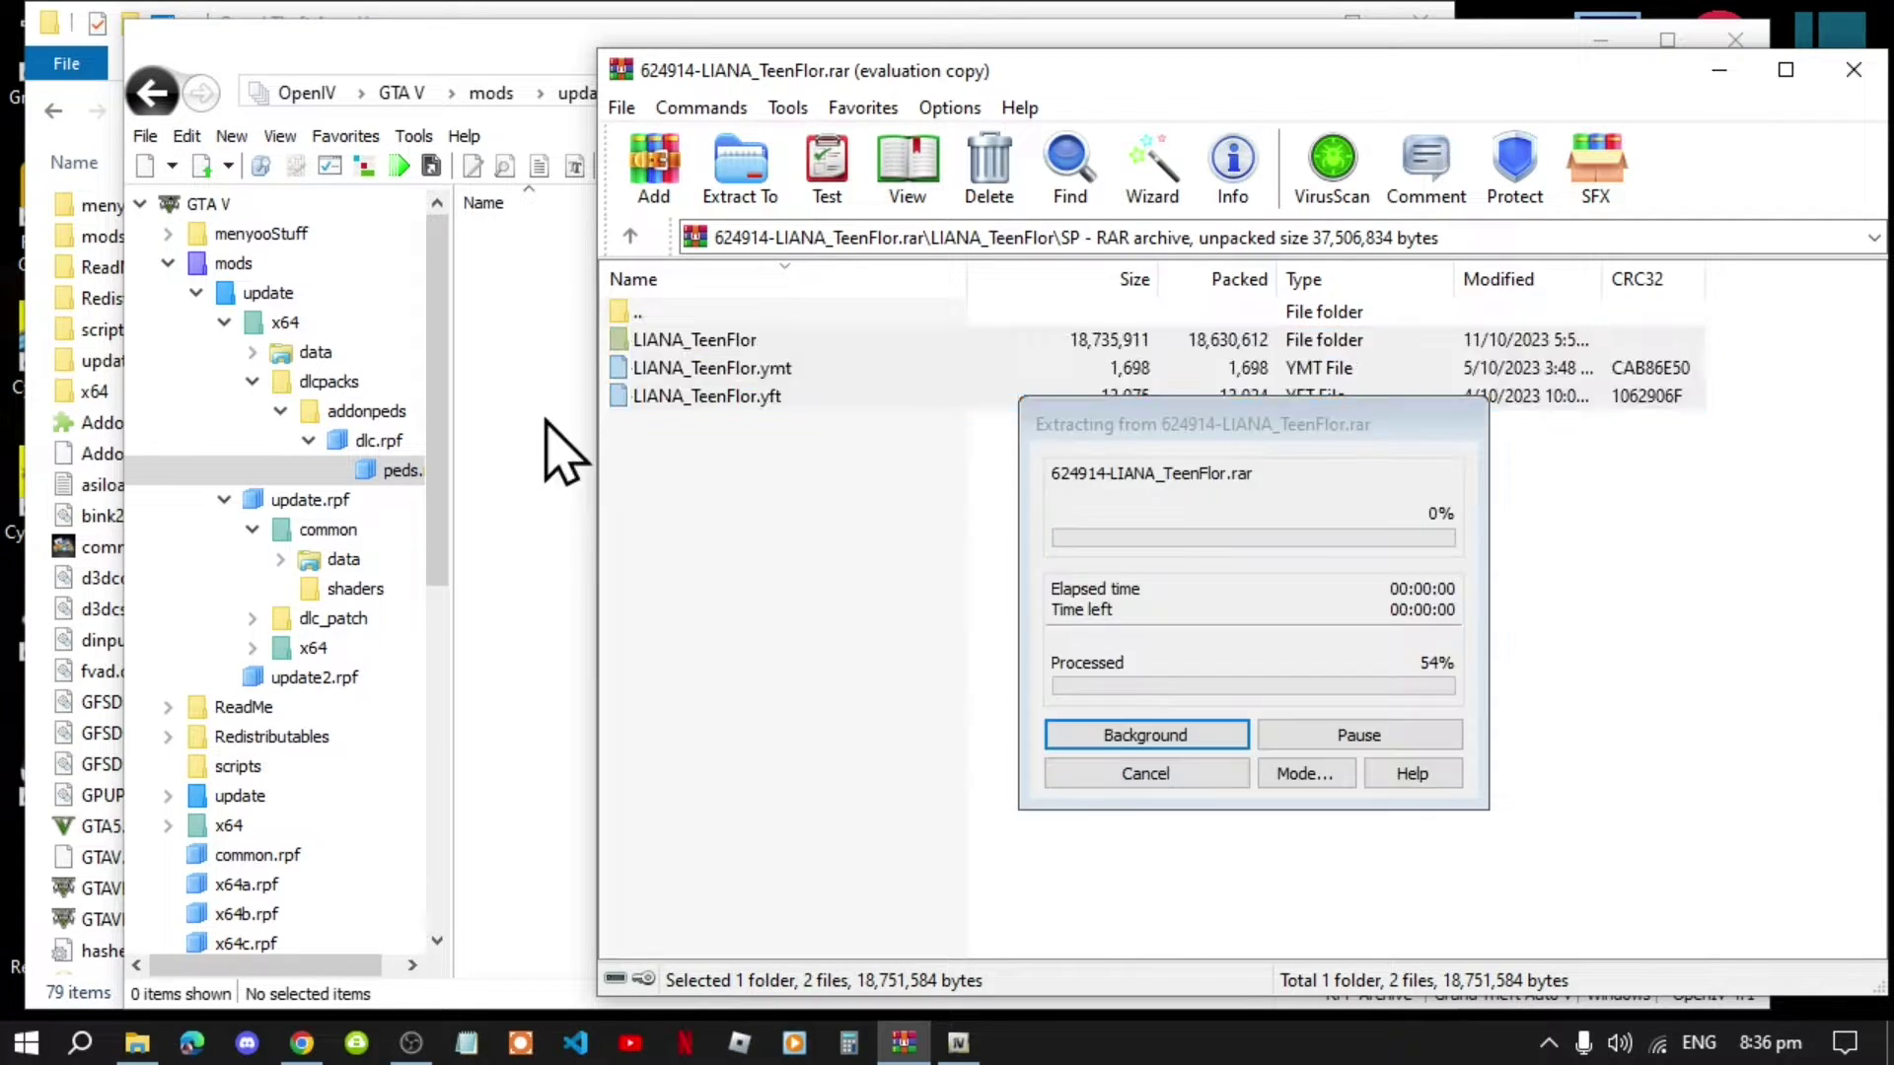
click(765, 509)
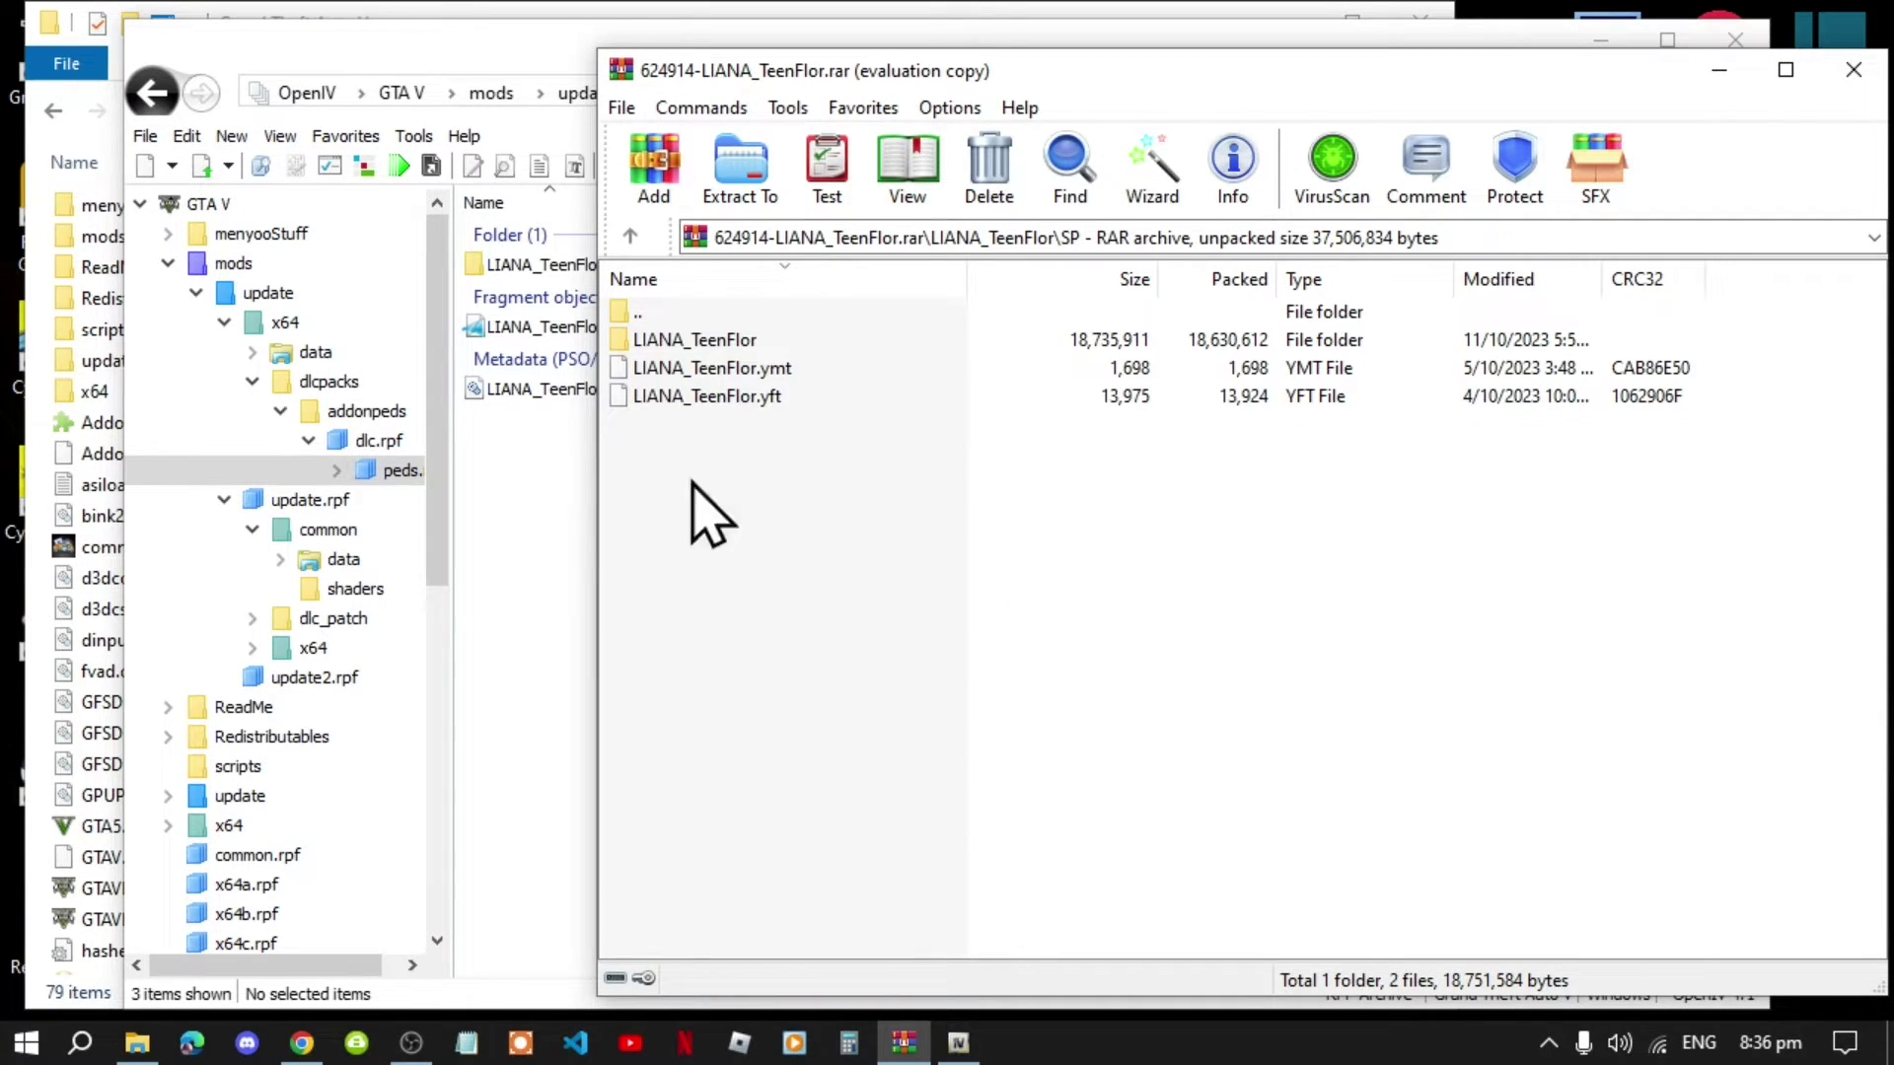
click(505, 595)
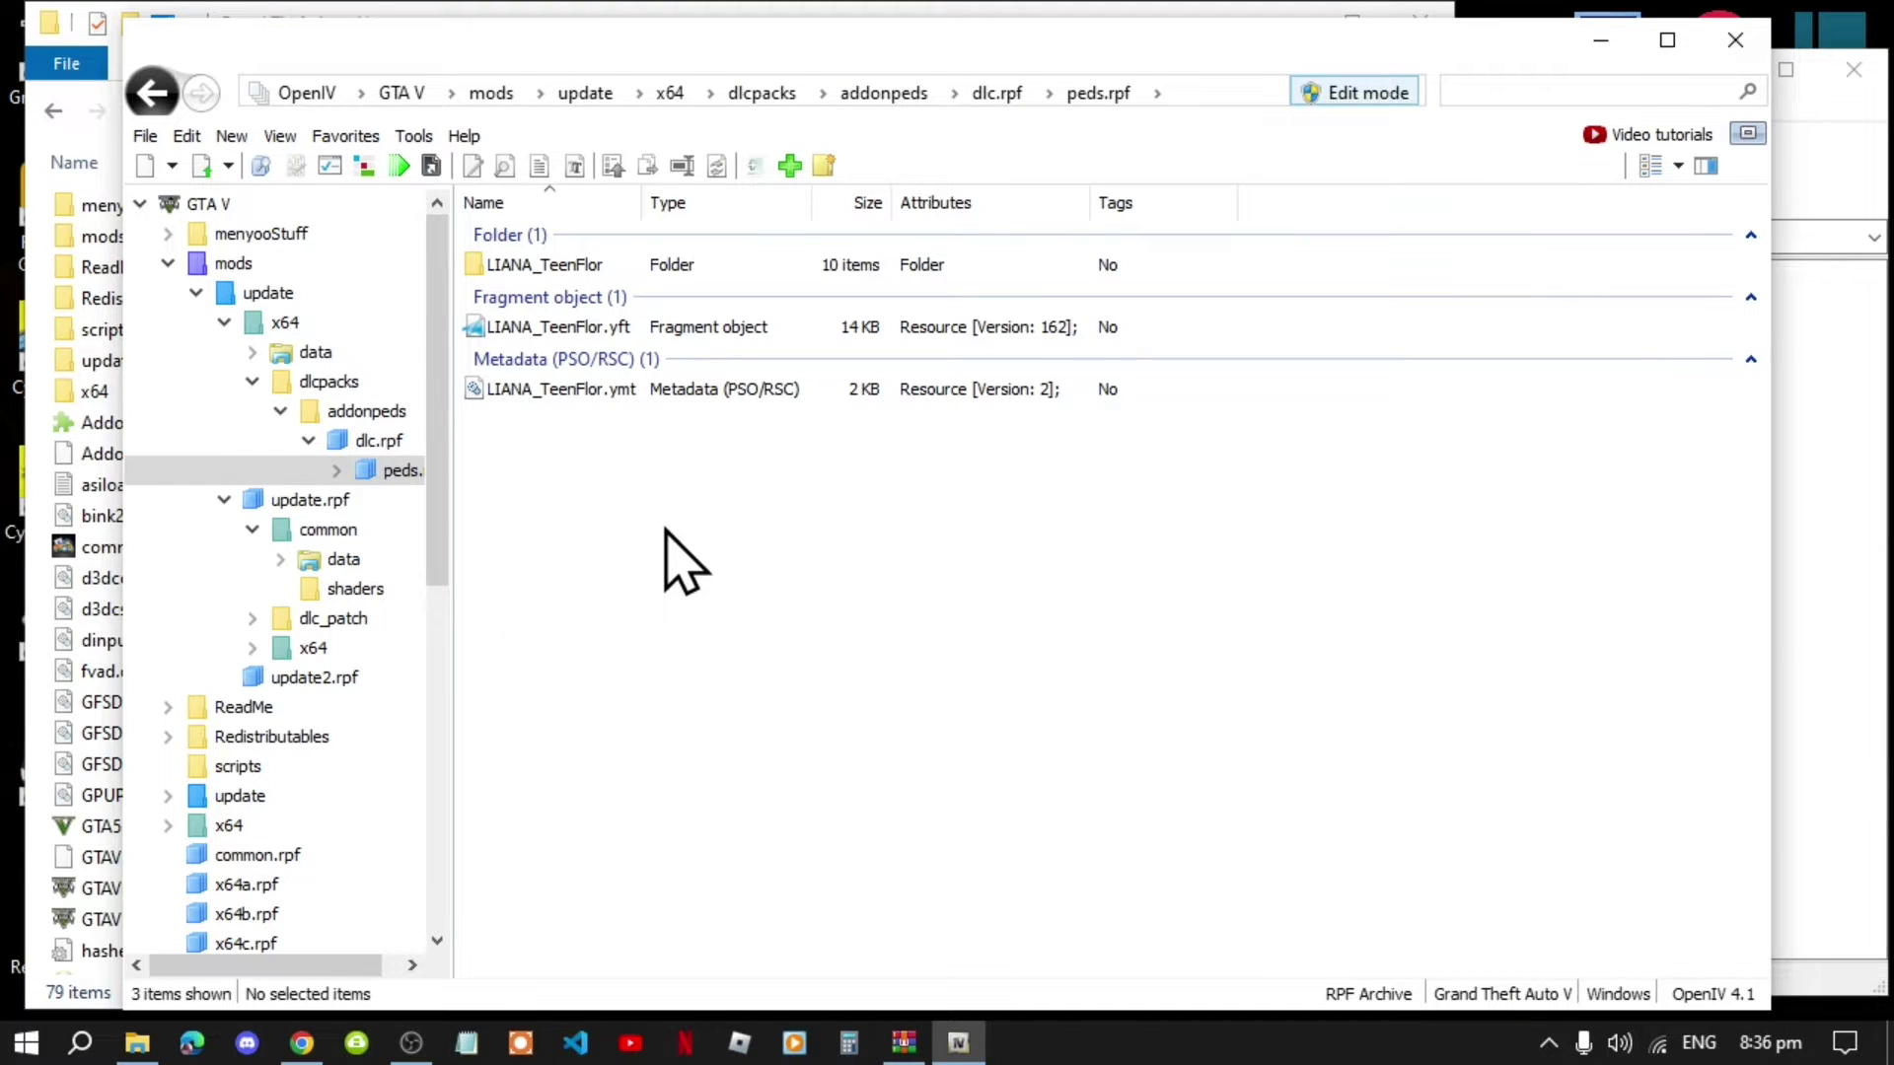
- Turn off edit mode, return to the GTA V root and close OpenIV
click(1338, 96)
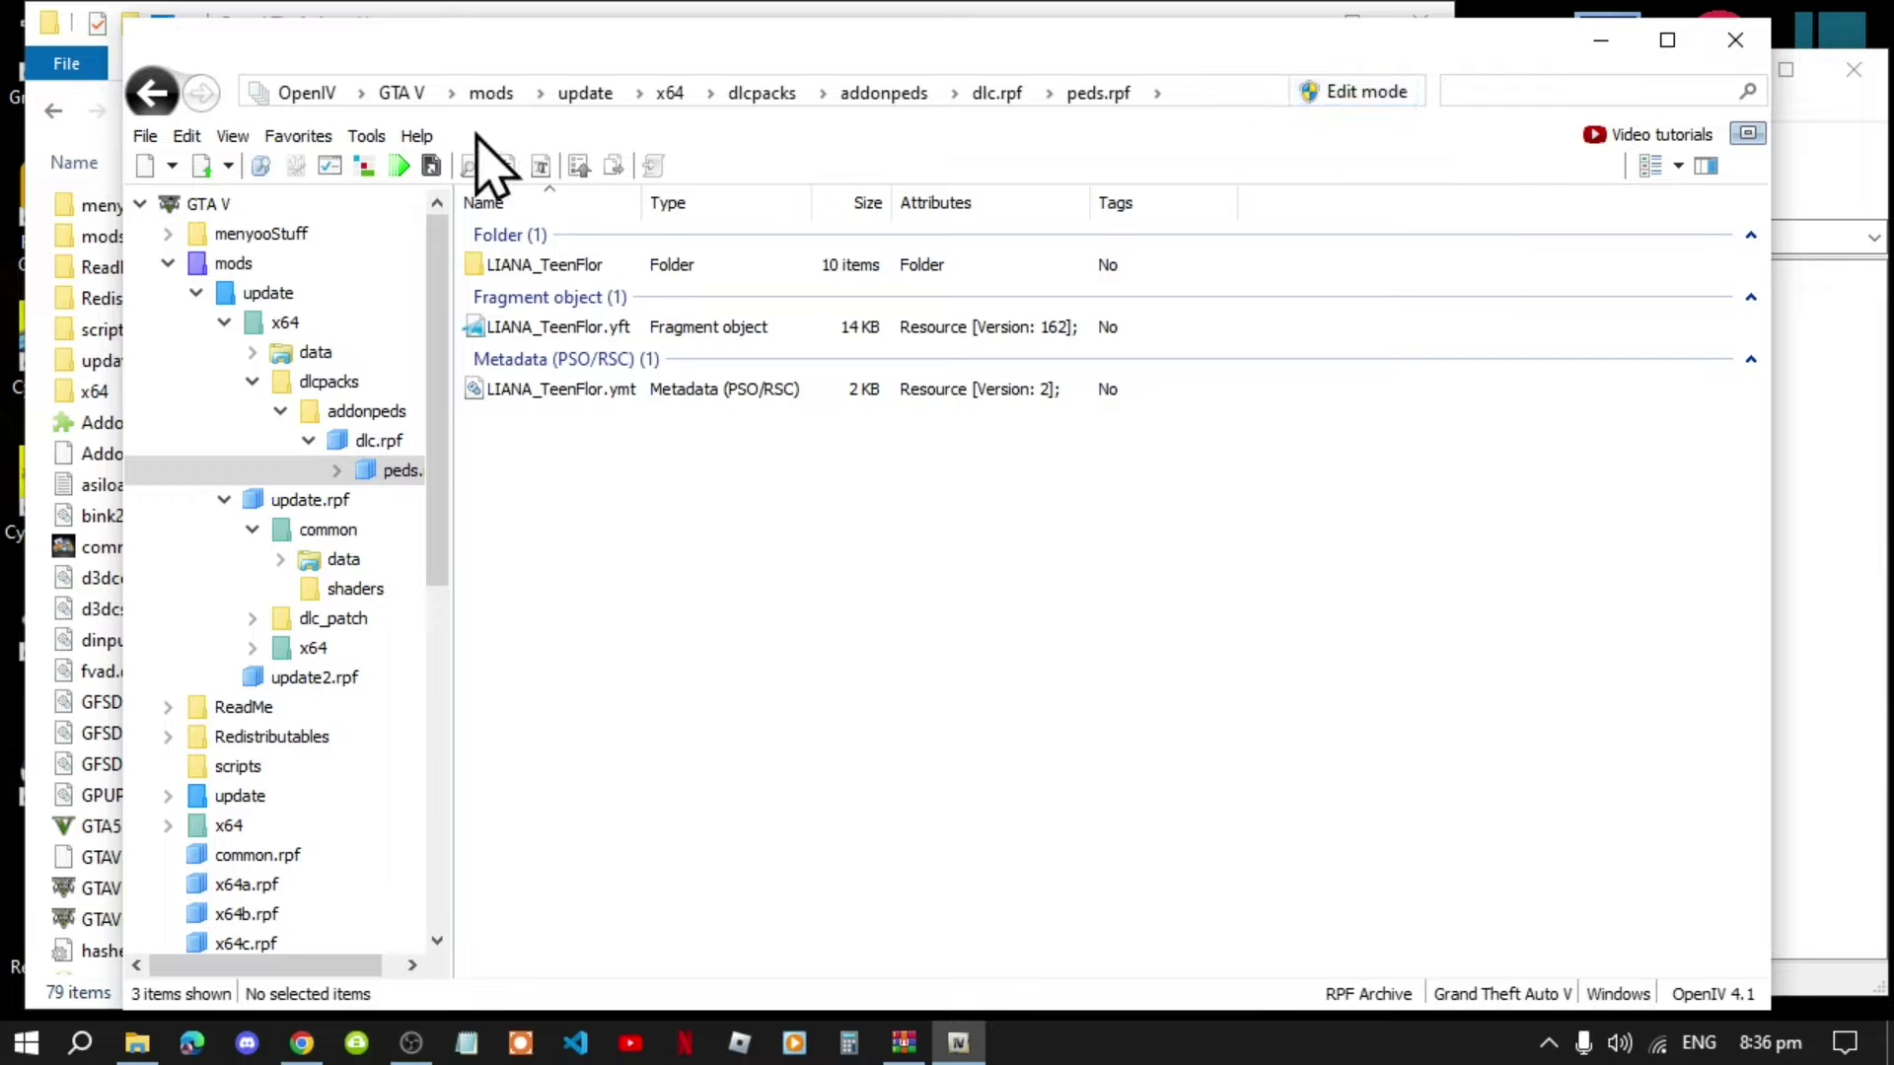
click(404, 93)
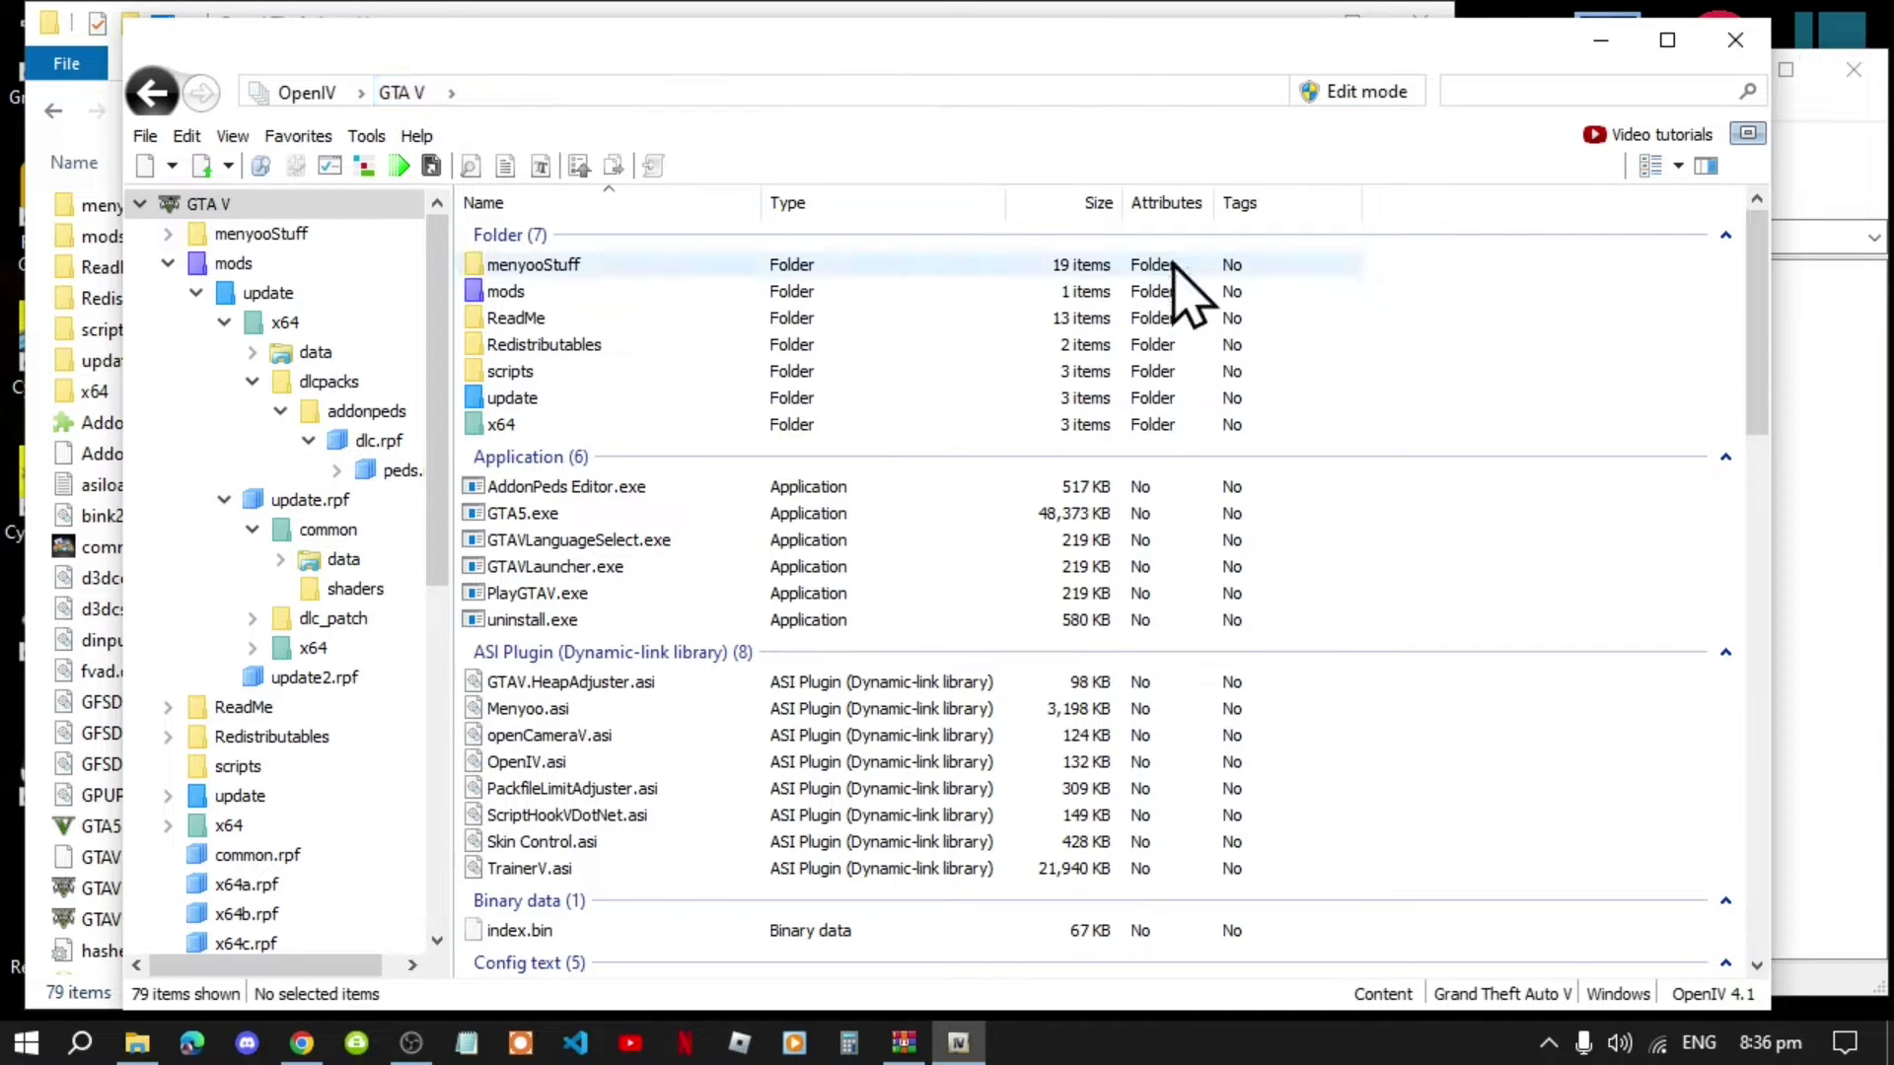
click(1735, 40)
- Uncover free desktop space, extract LIANA_TeenFlor.yft from the archive onto the desktop and close the archive
click(1006, 34)
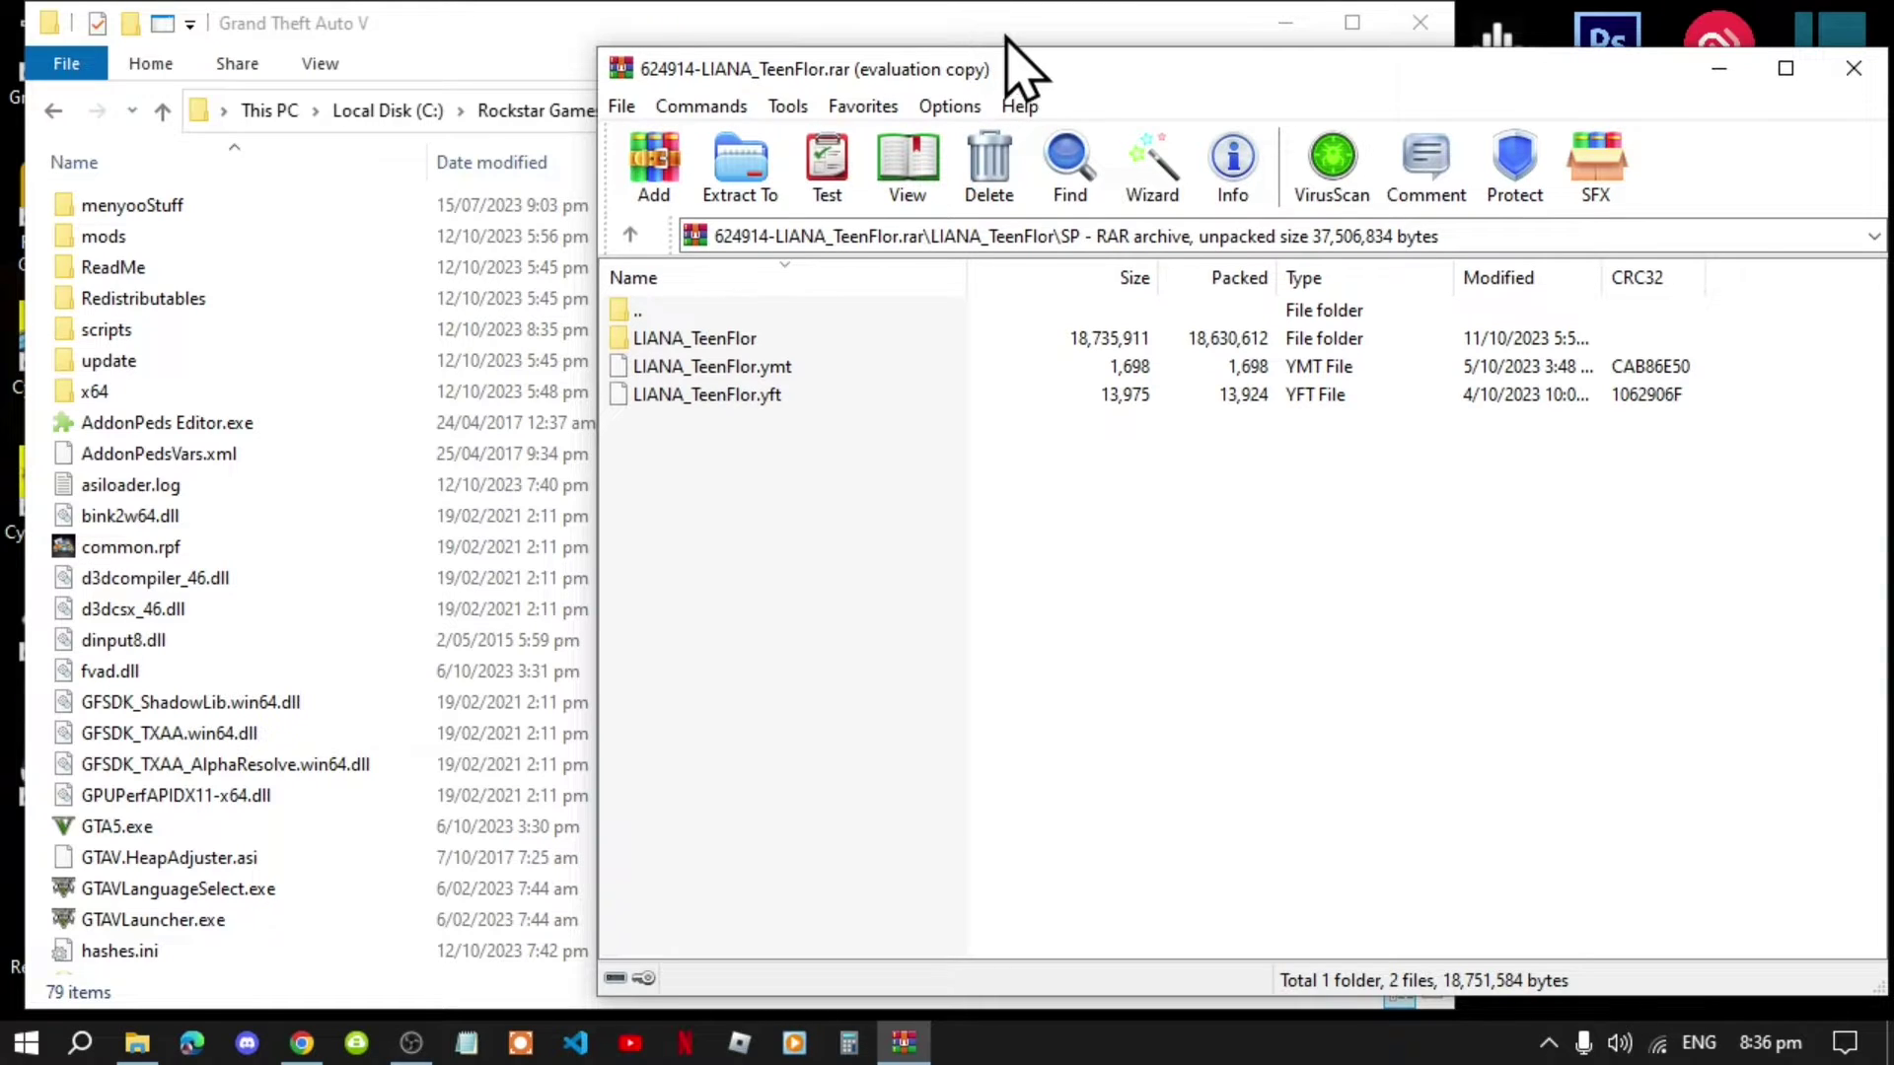
drag(1027, 63, 1034, 227)
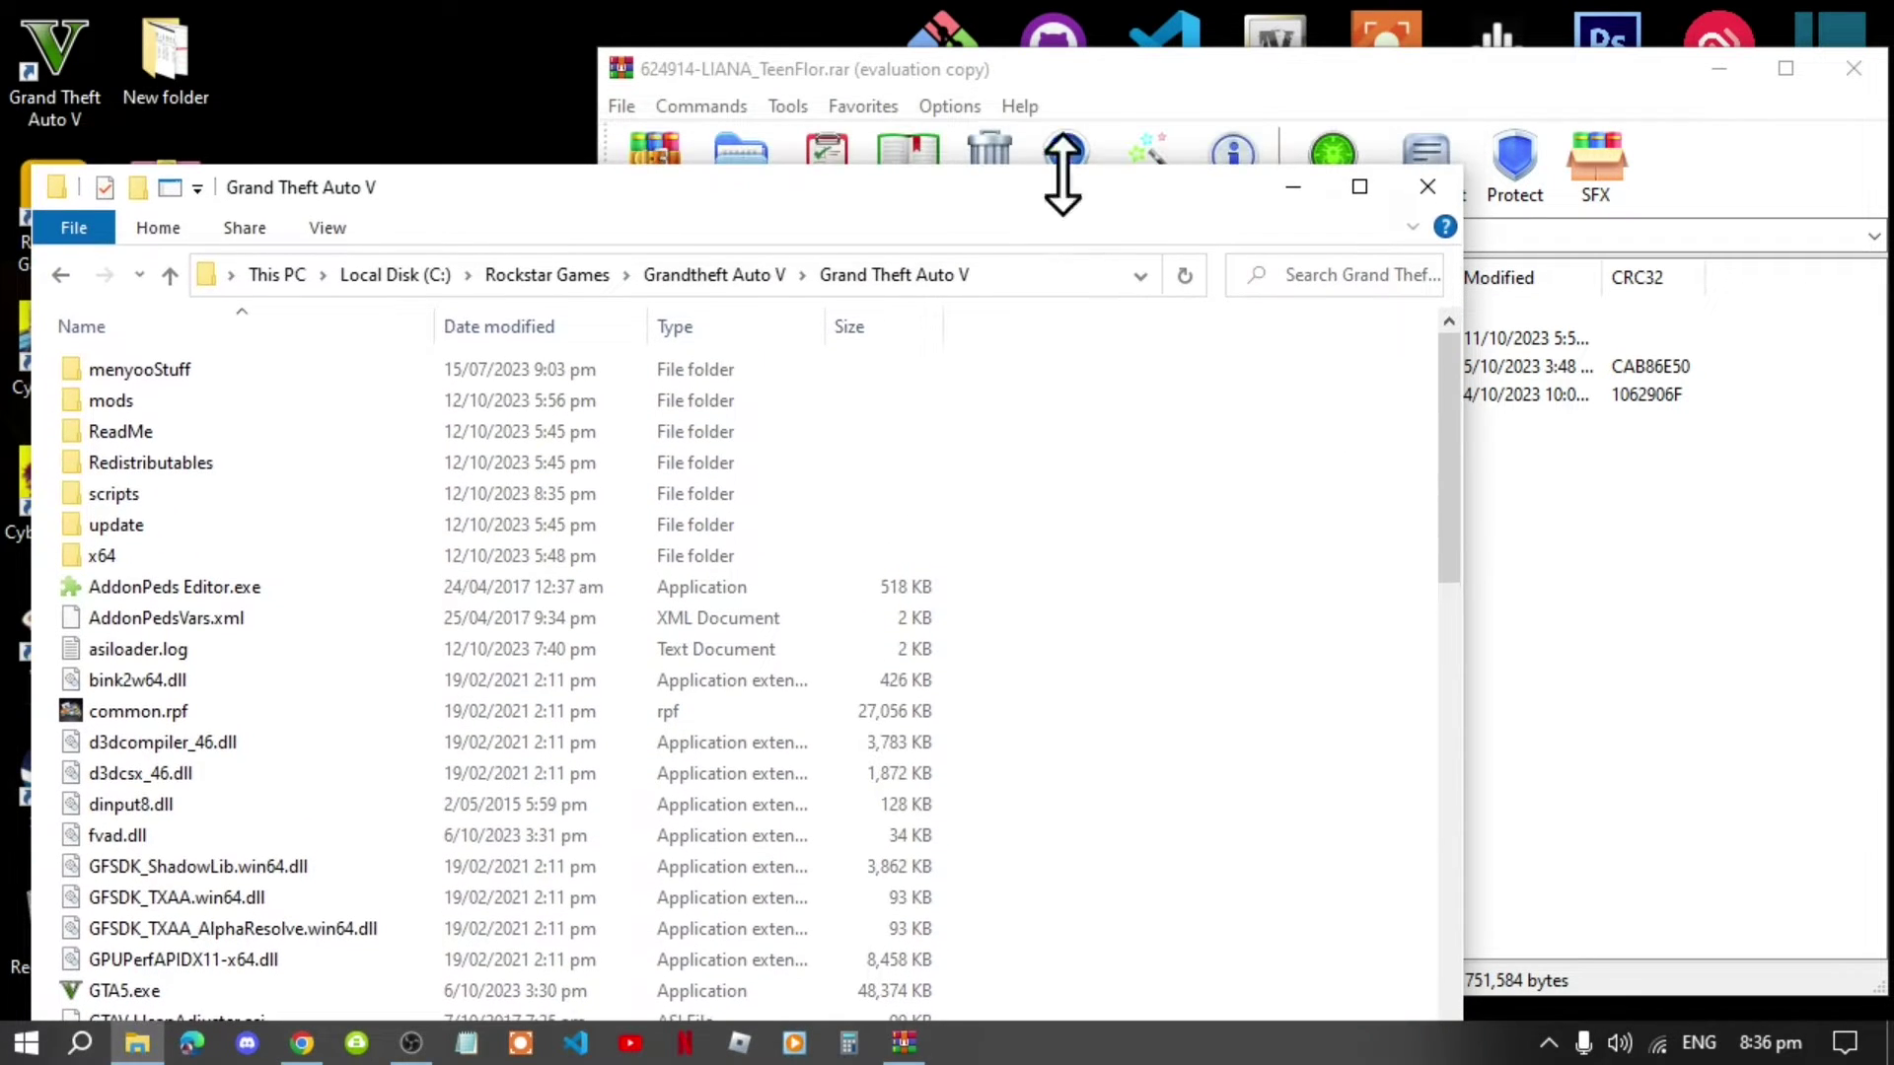
click(1589, 548)
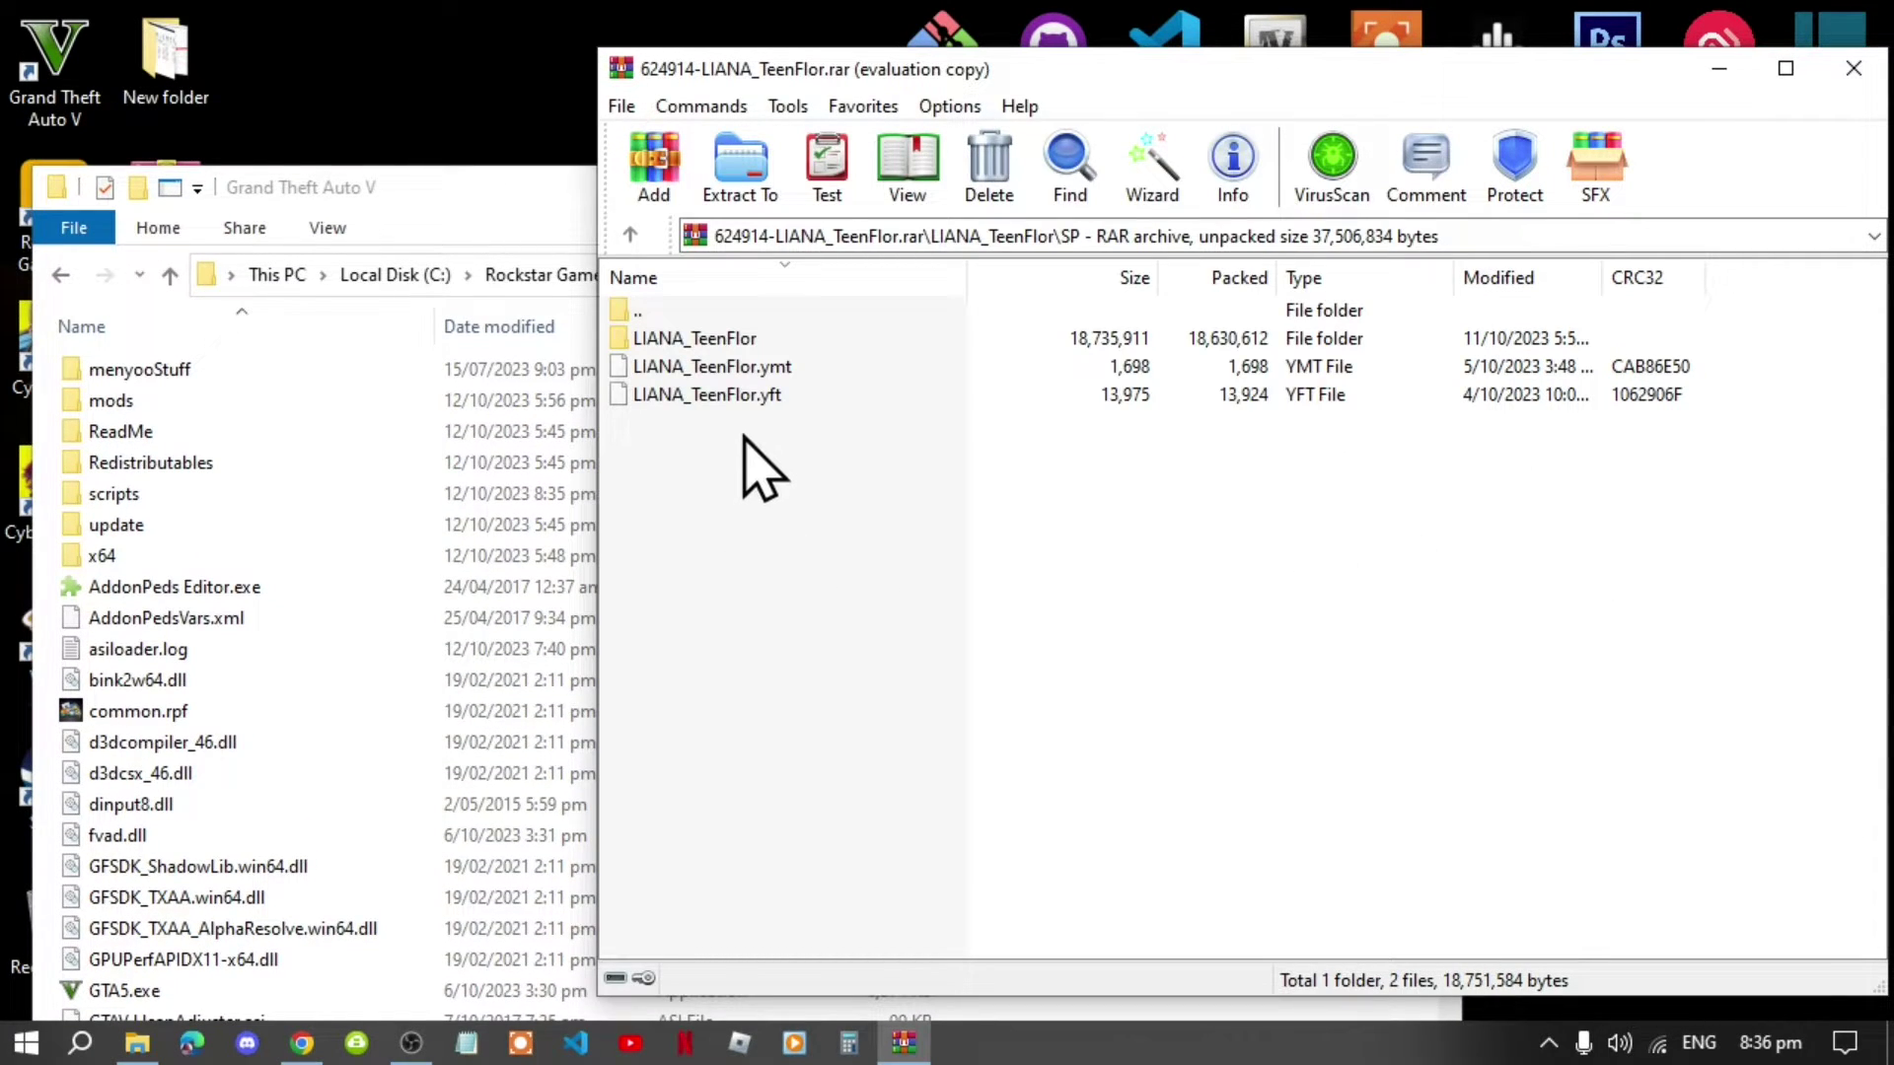
drag(725, 396, 446, 58)
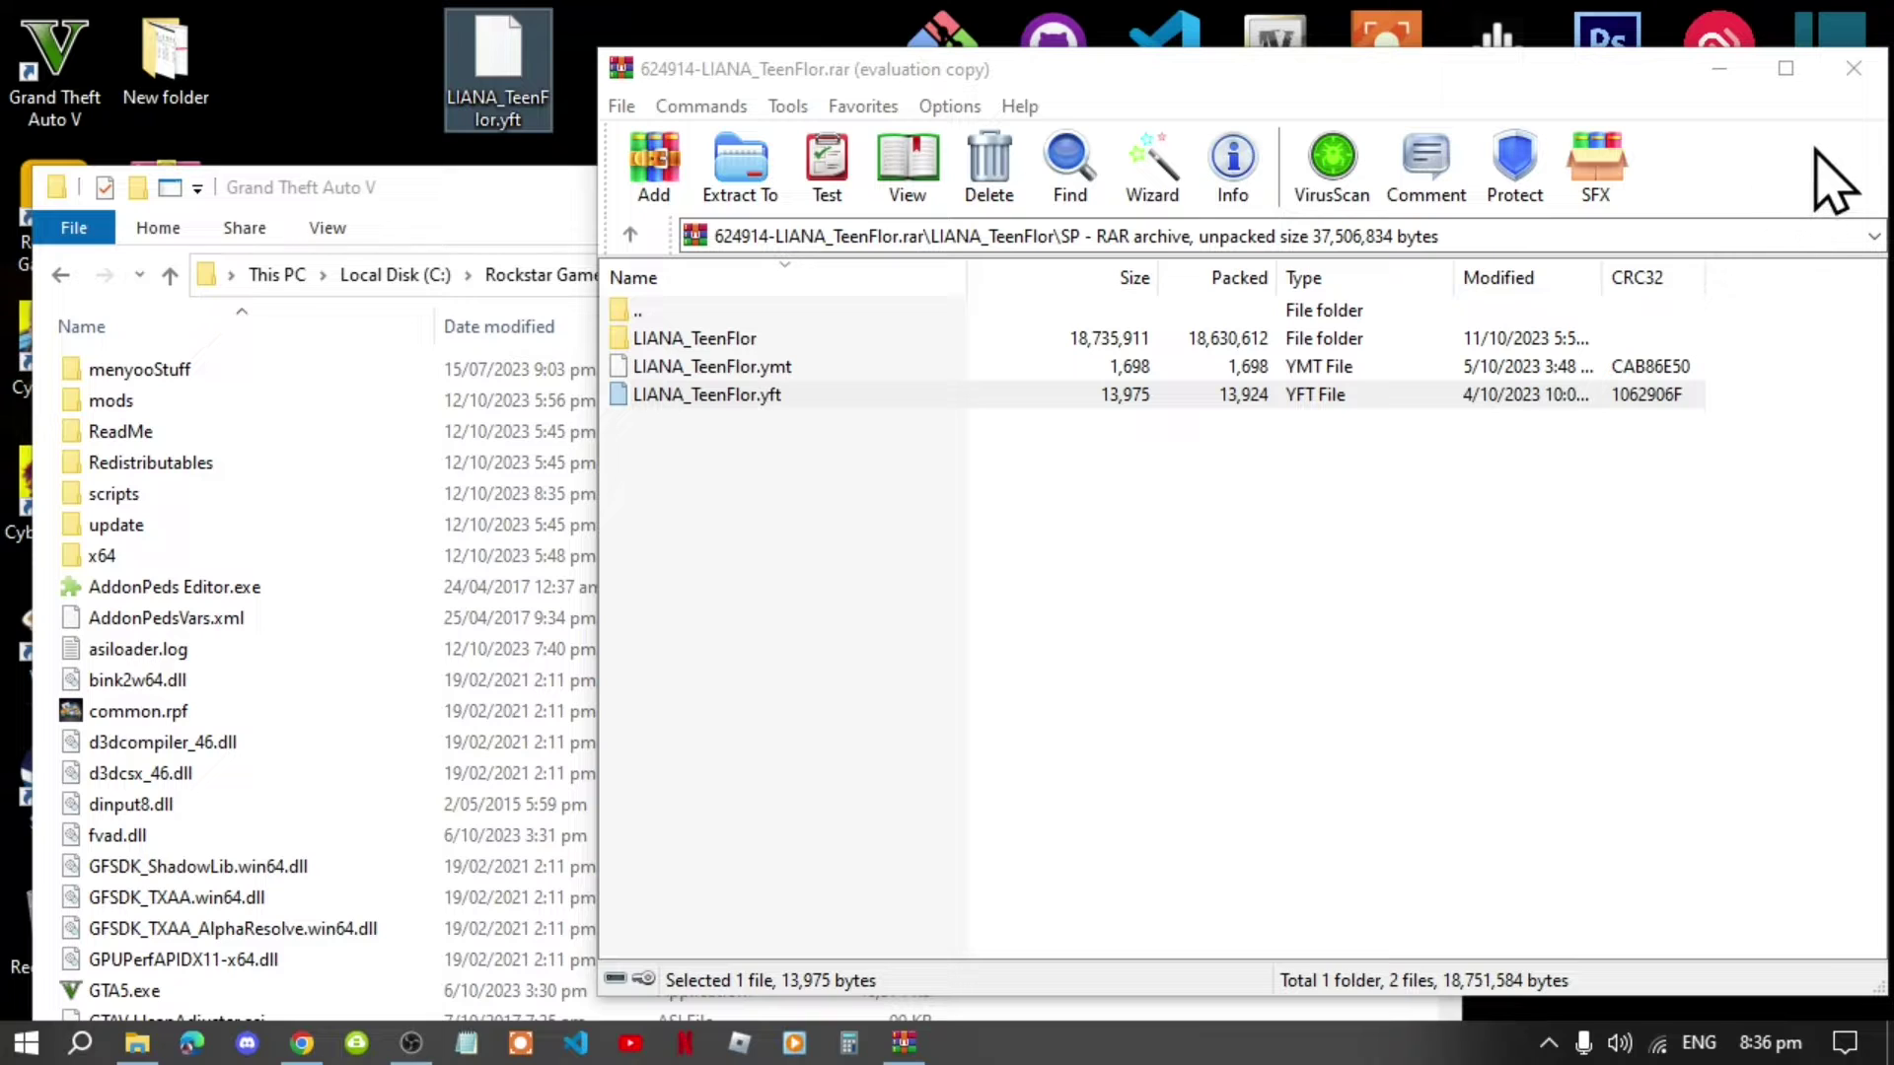
click(1855, 68)
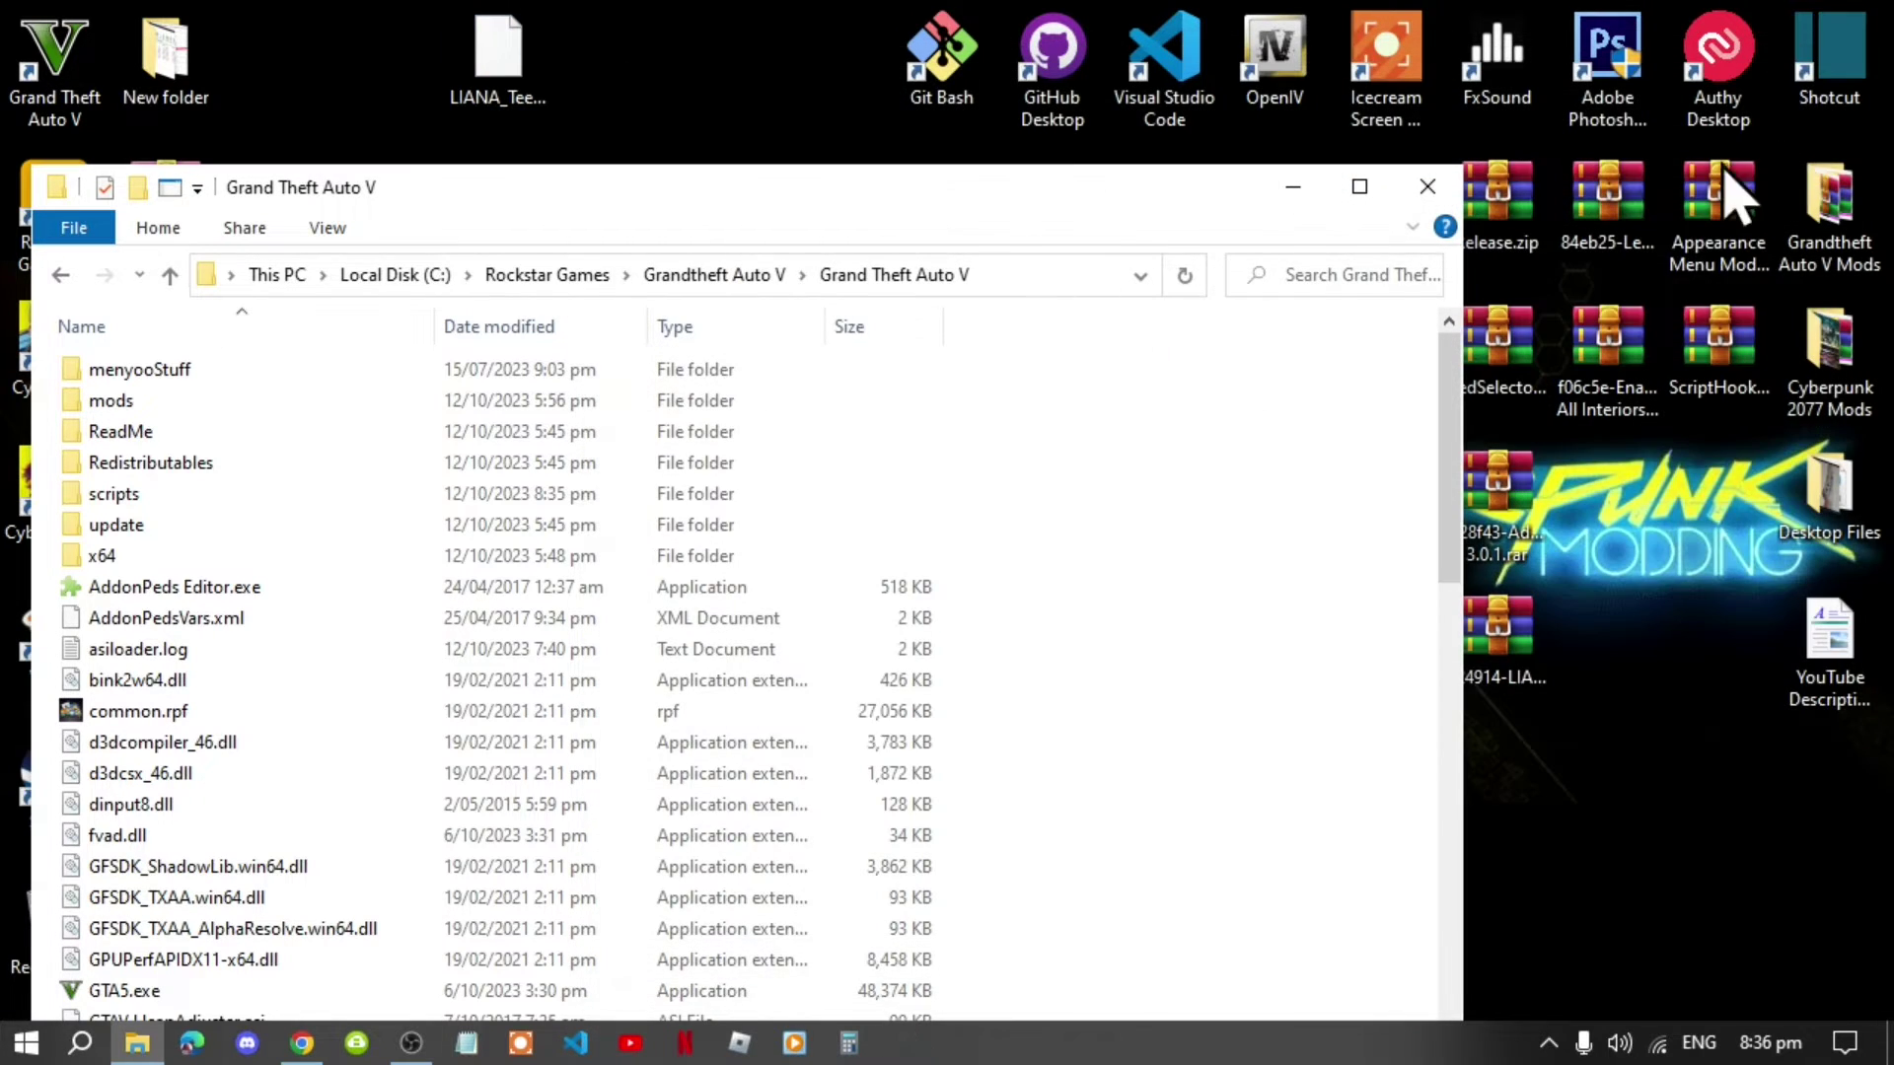
- Copy the base name LIANA_TeenFlor from the extracted .yft file on the desktop, keeping the file name as it is
right_click(495, 69)
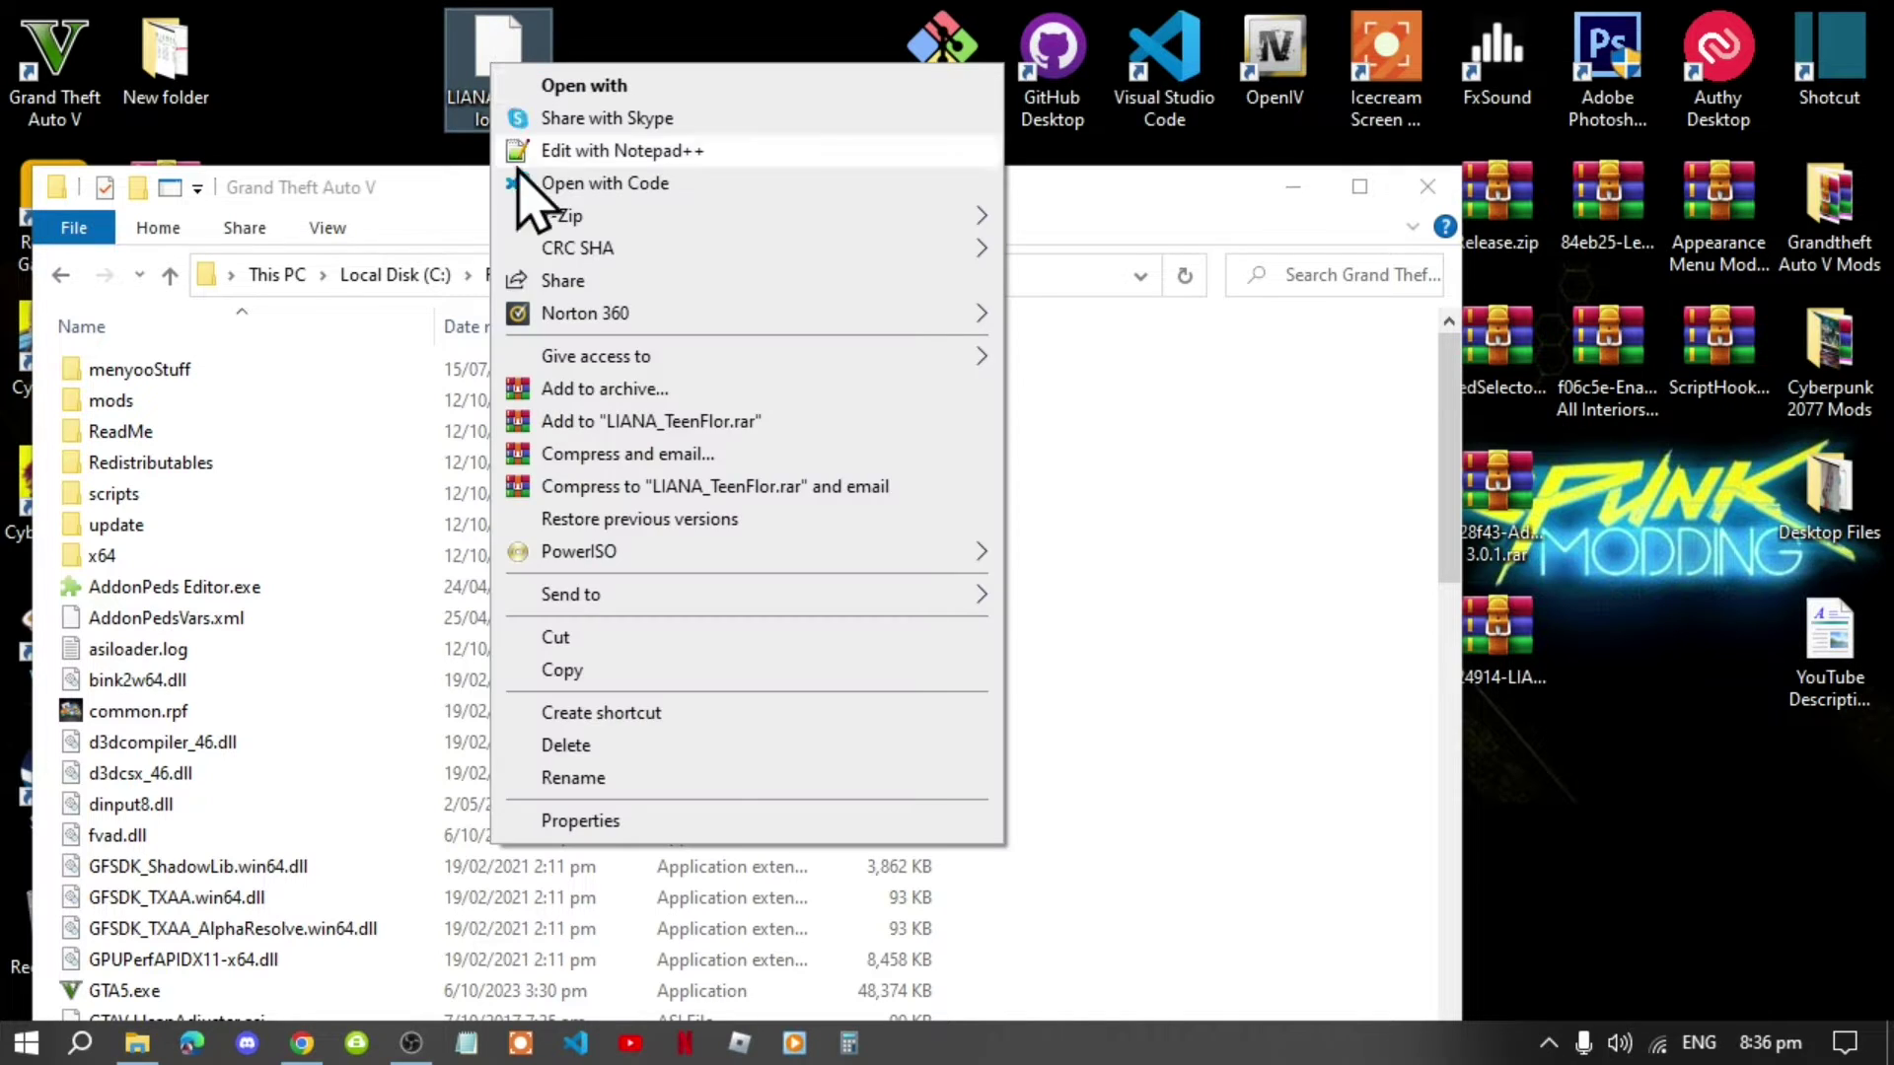
click(572, 779)
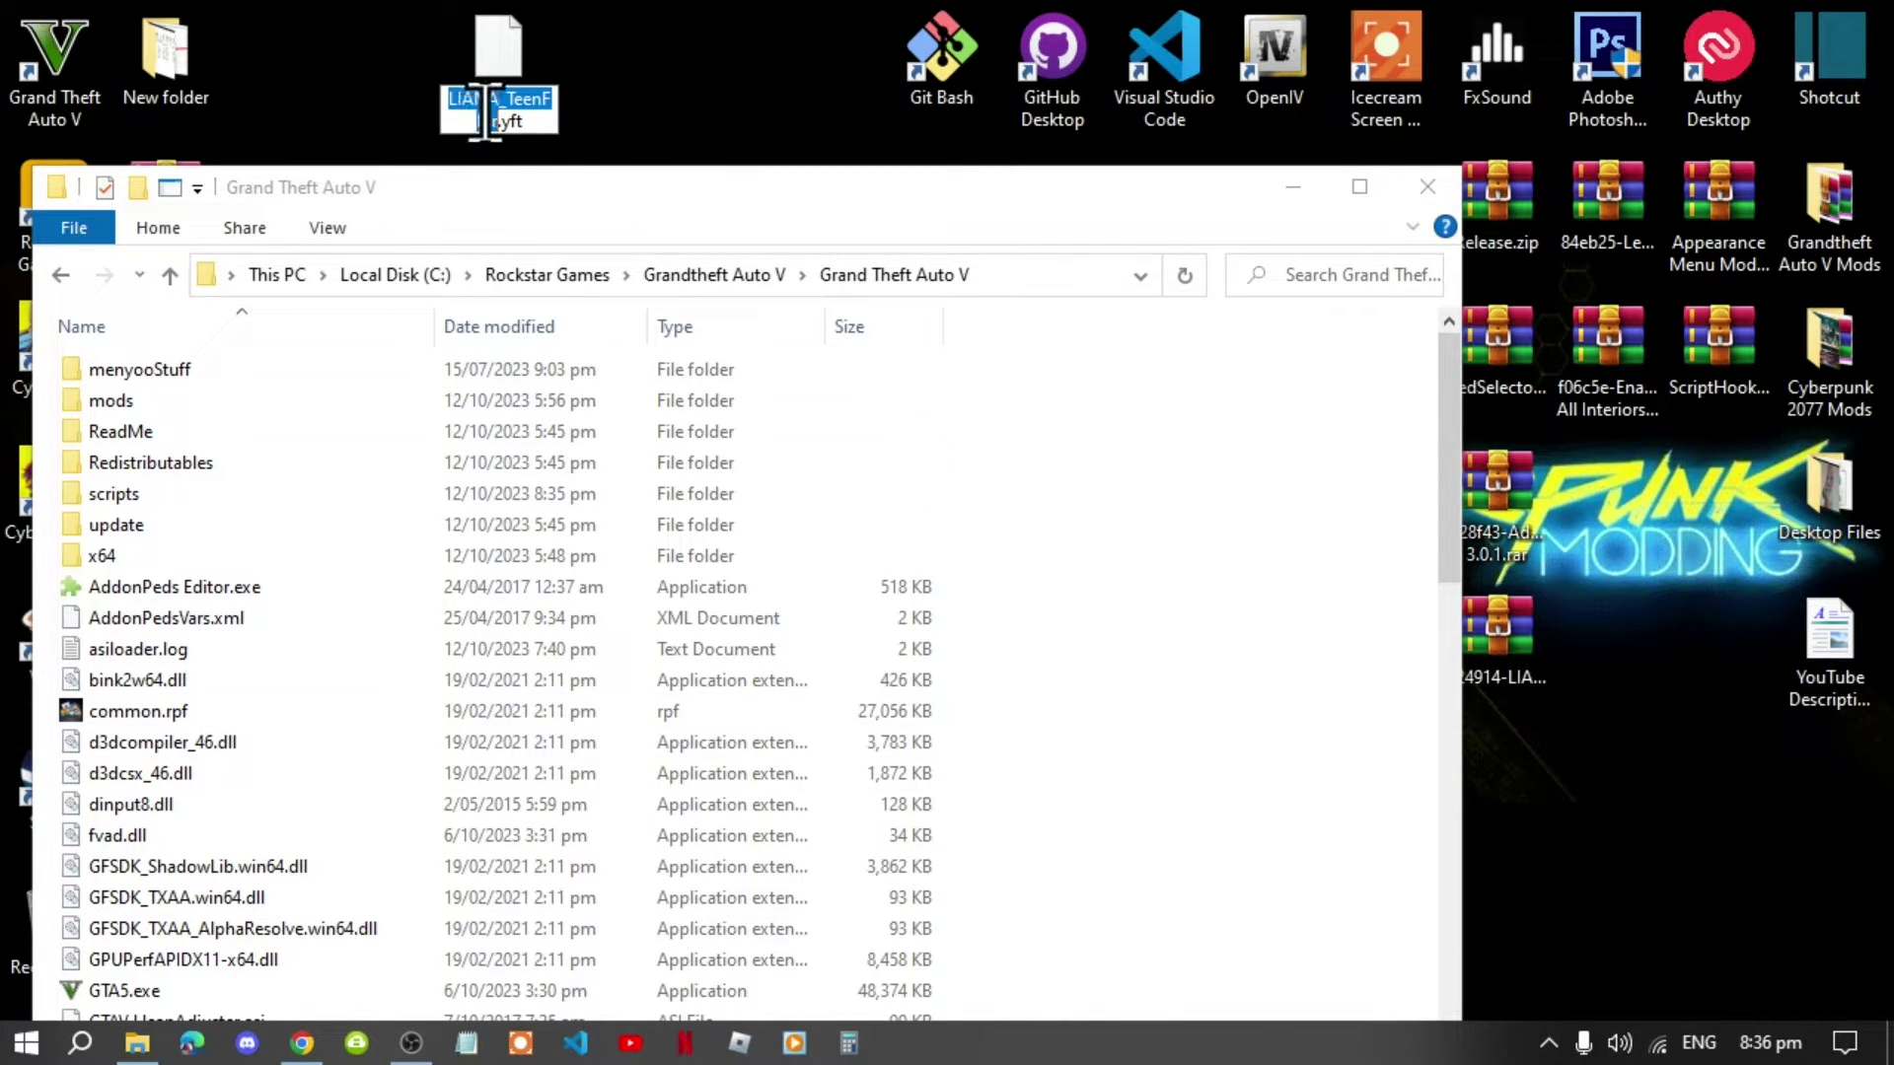
right_click(492, 108)
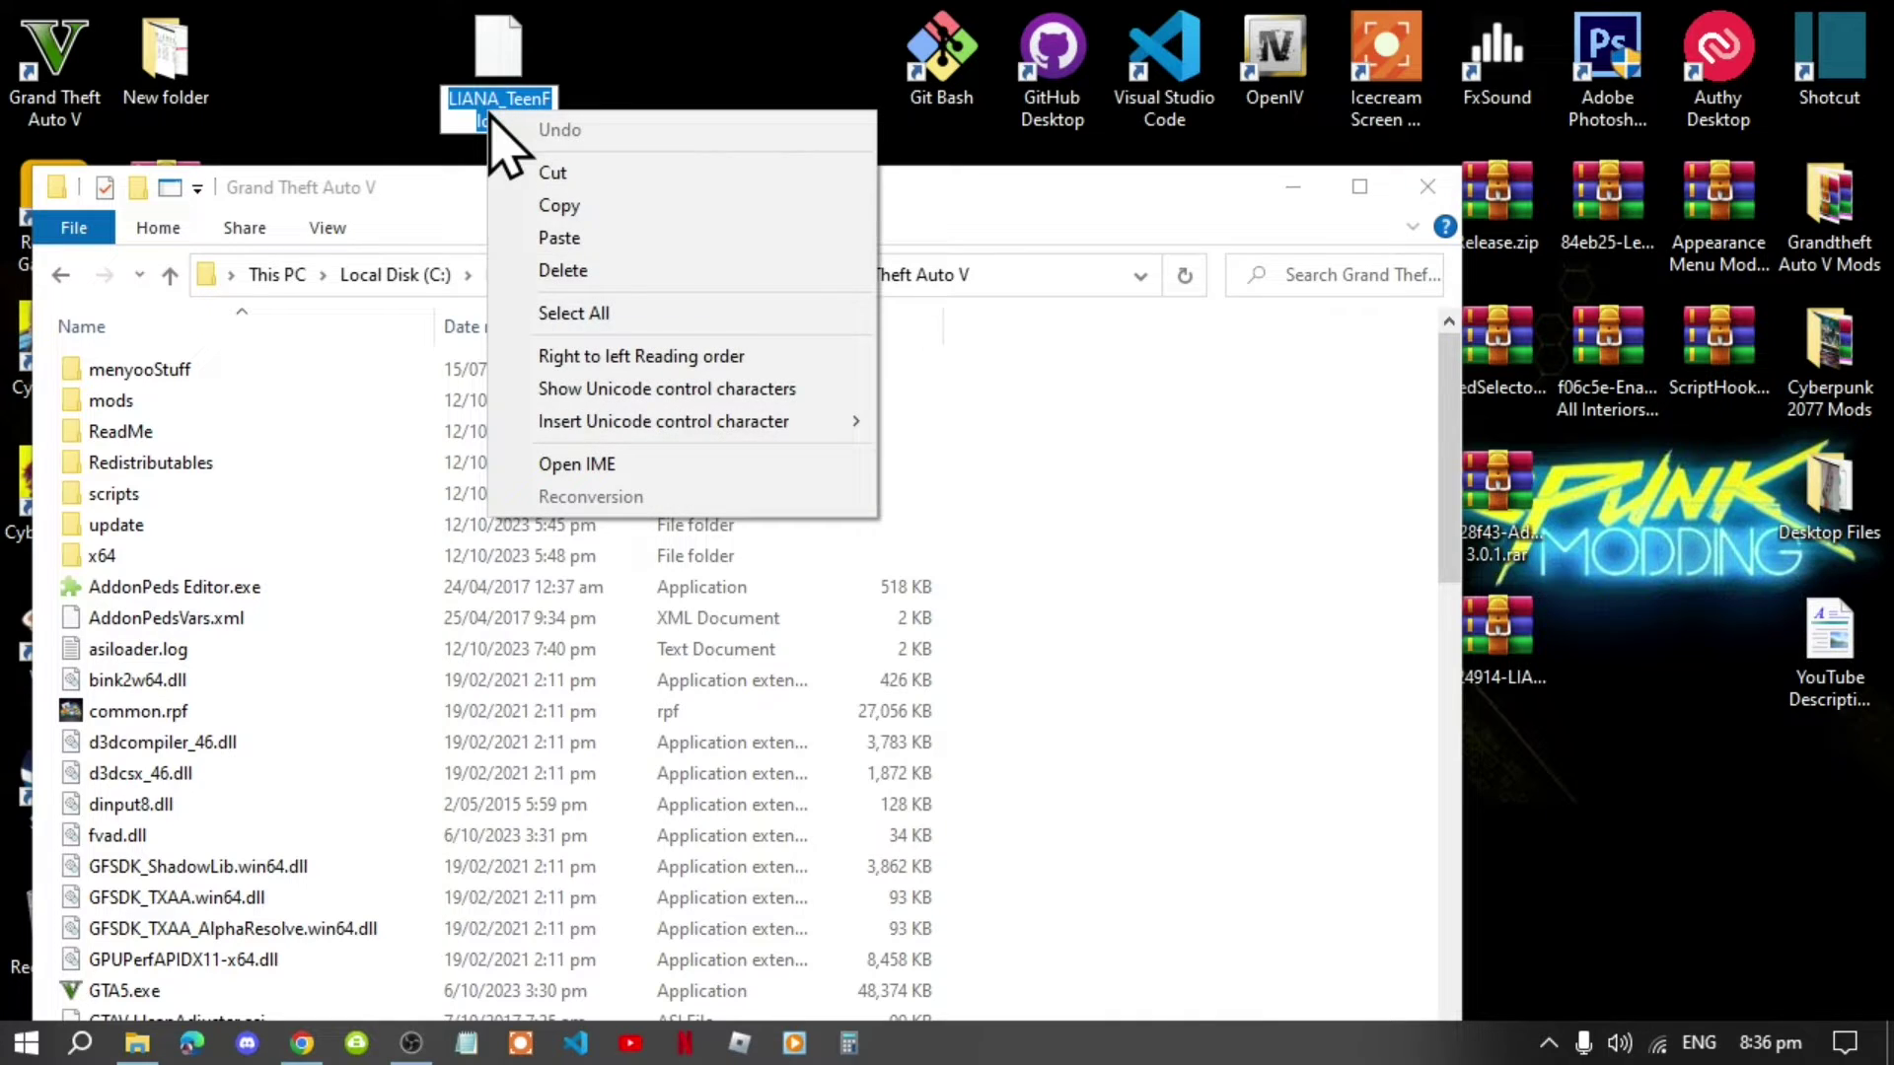
click(556, 202)
key(Return)
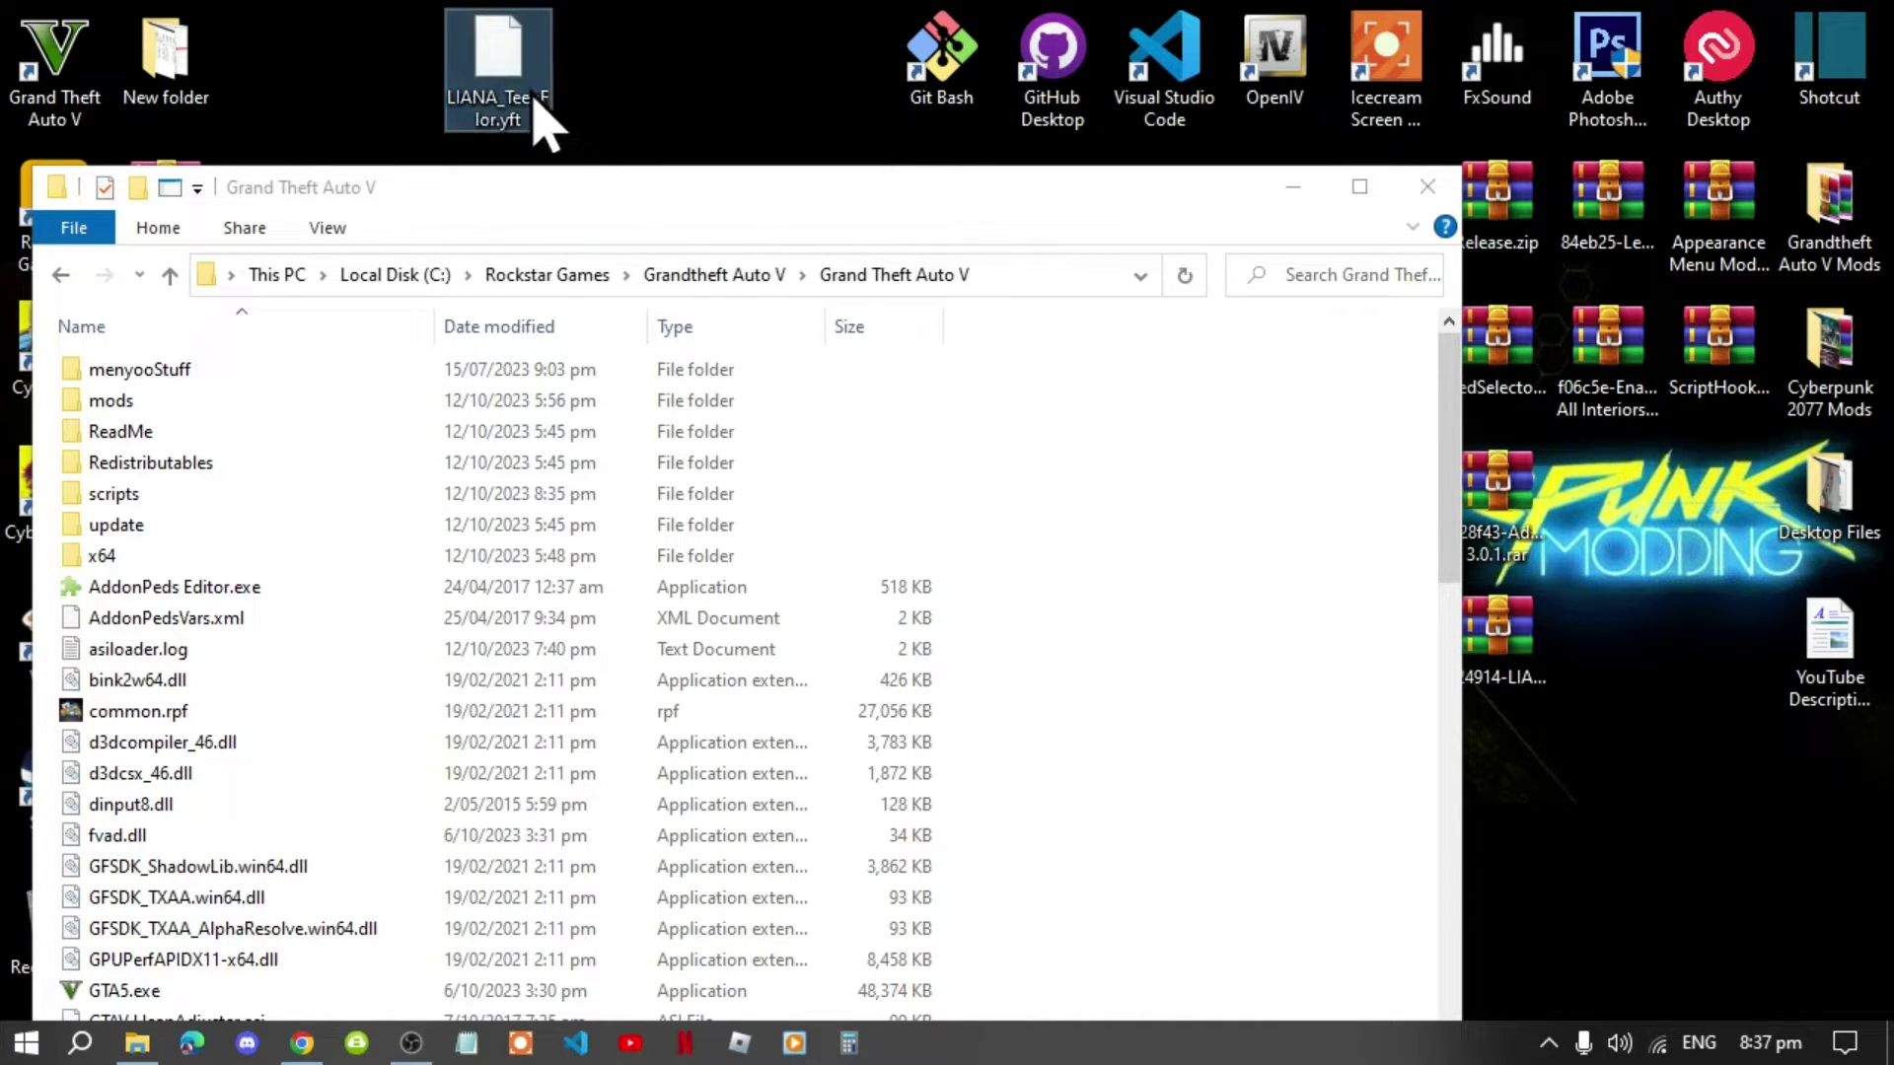
- Delete LIANA_TeenFlor.yft from the desktop and move the Grand Theft Auto V folder window back into full view
right_click(501, 69)
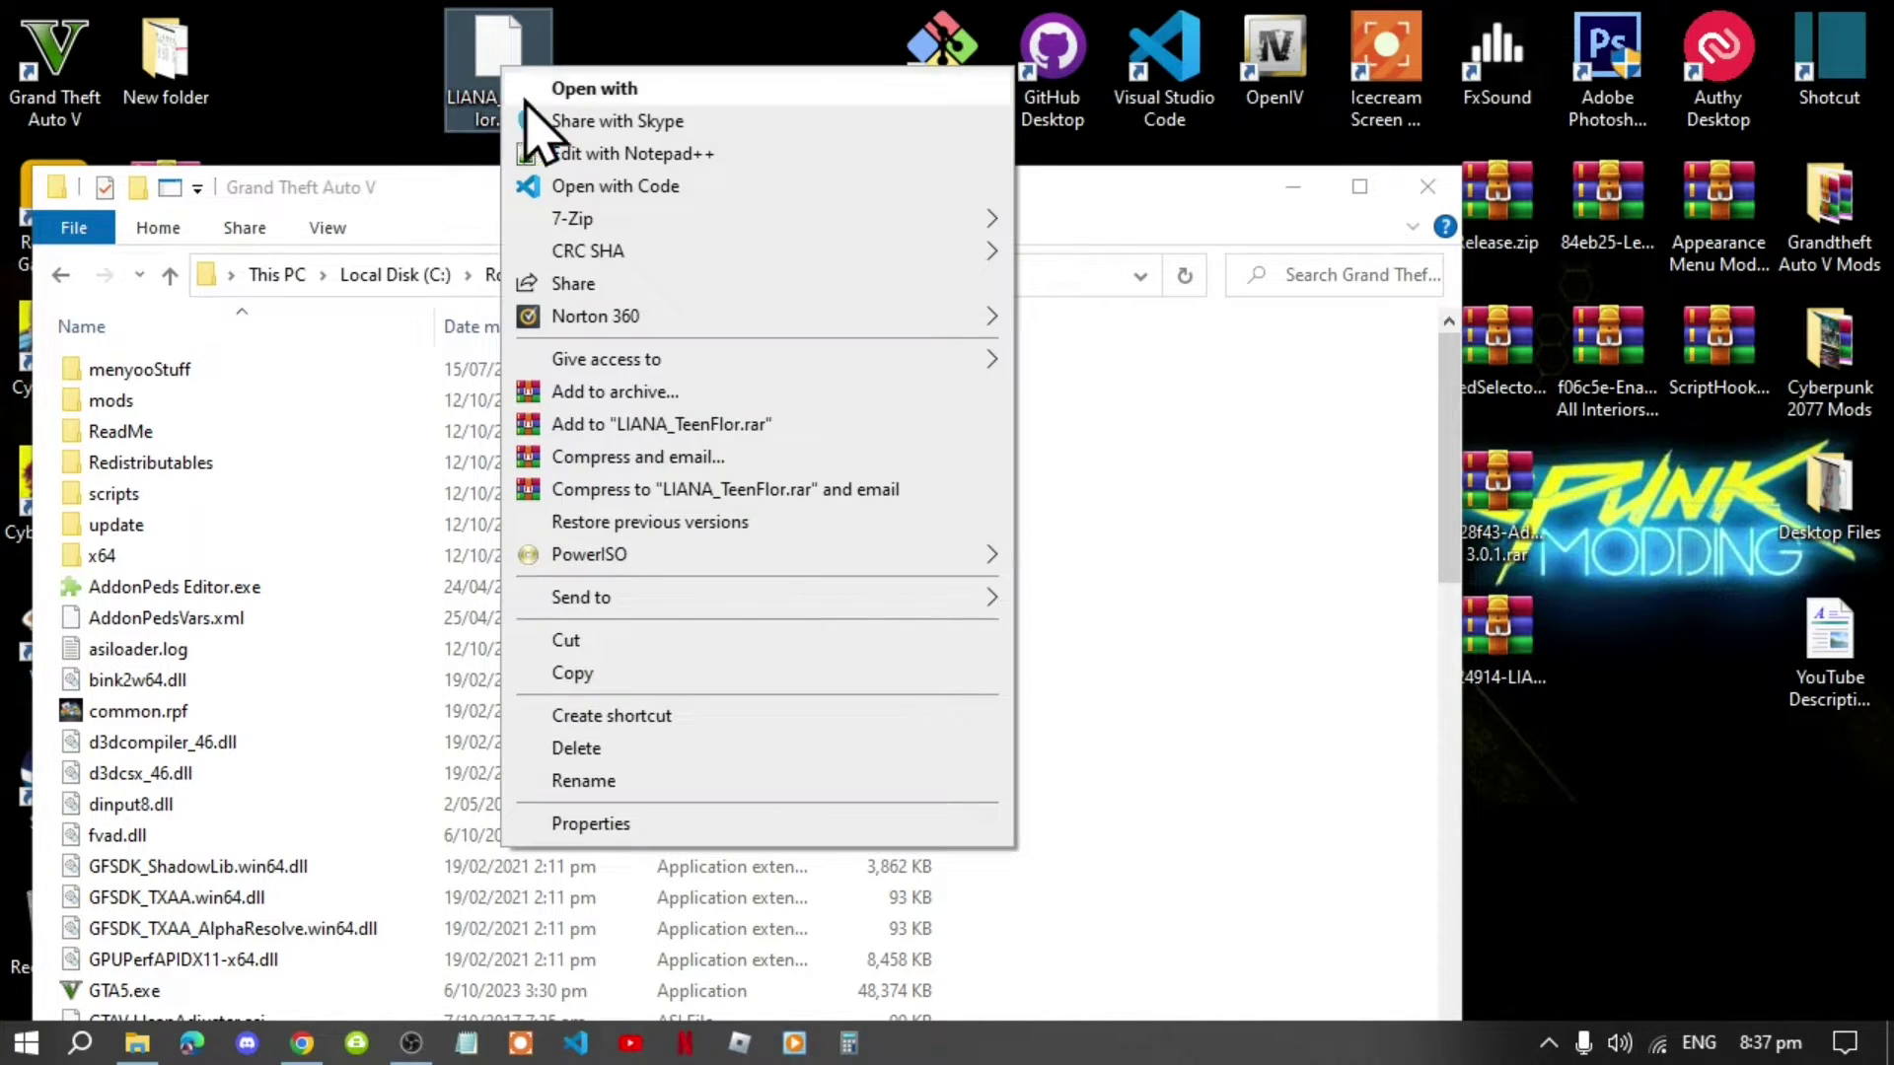
click(582, 748)
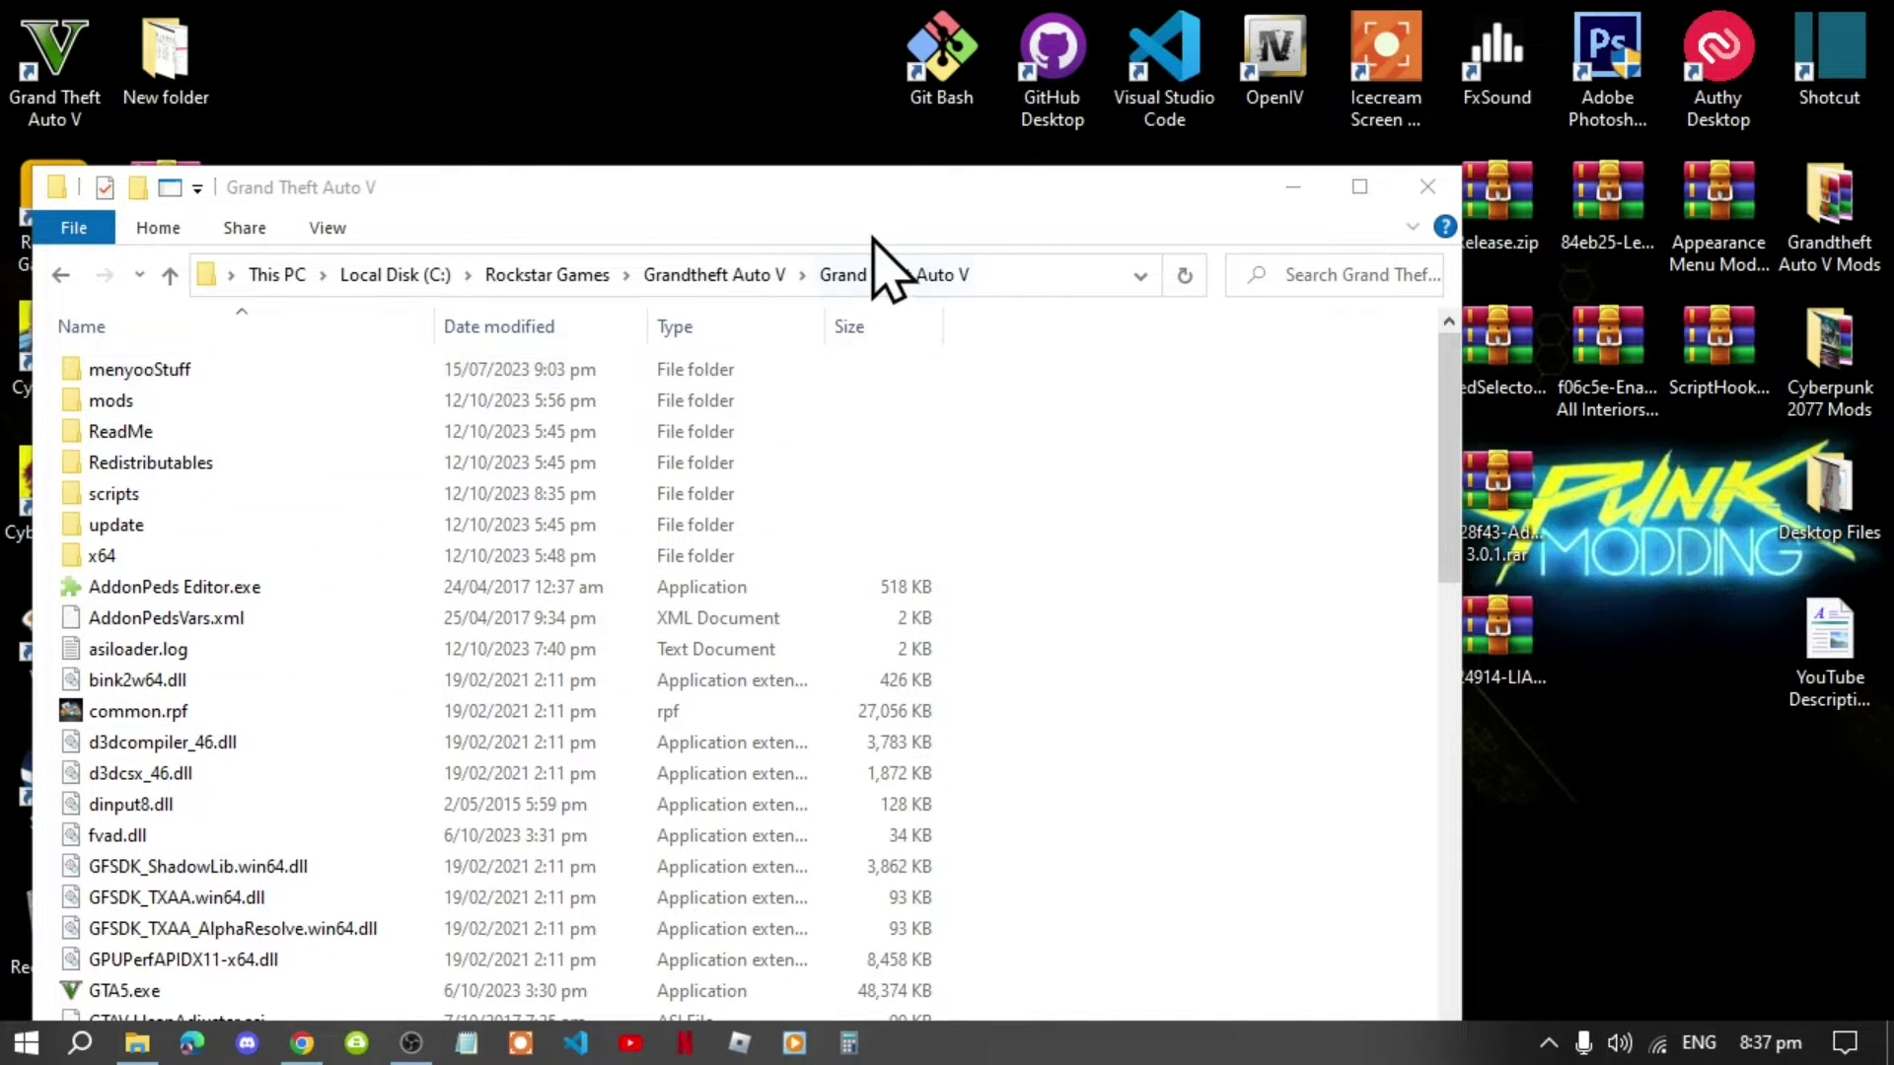
drag(886, 221, 858, 56)
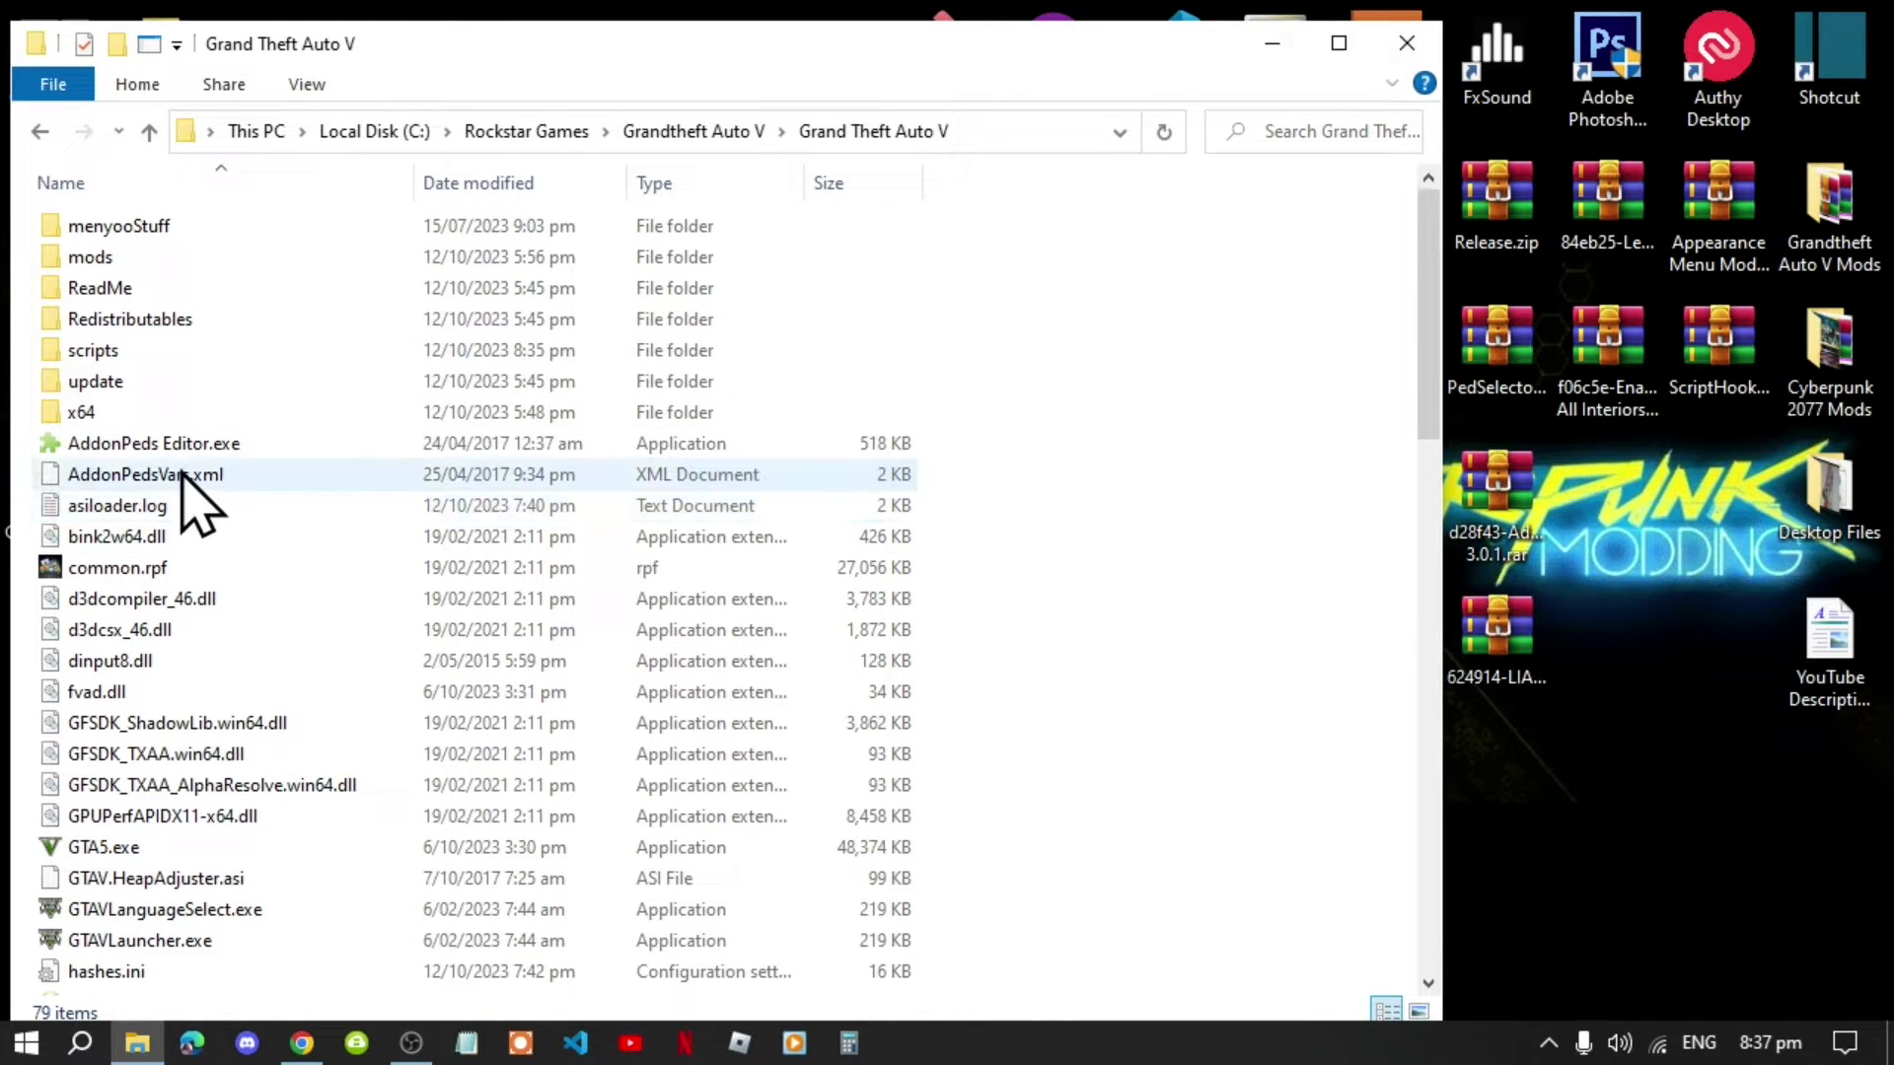
- Run AddonPeds Editor.exe as administrator and add a new ped with model name LIANA_TeenFlor, ped type Female and Is Streamed true
right_click(153, 456)
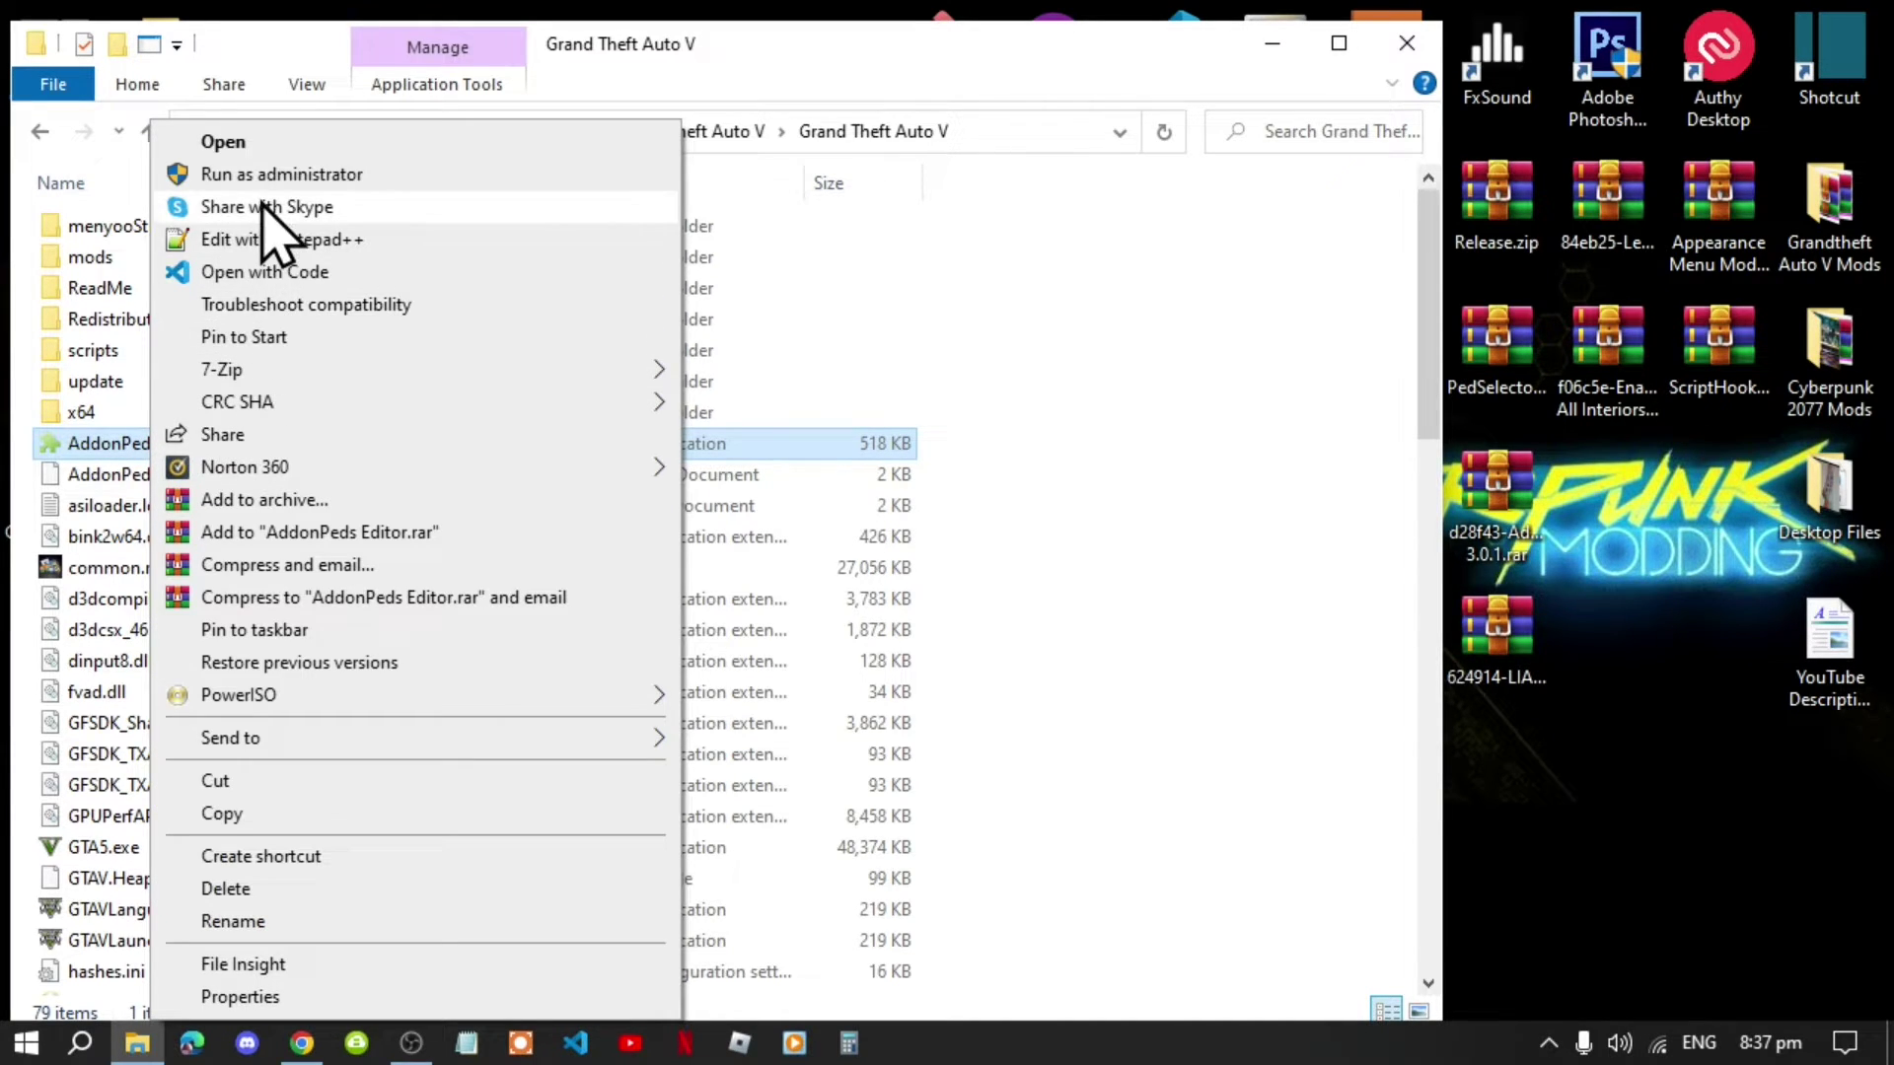
click(286, 176)
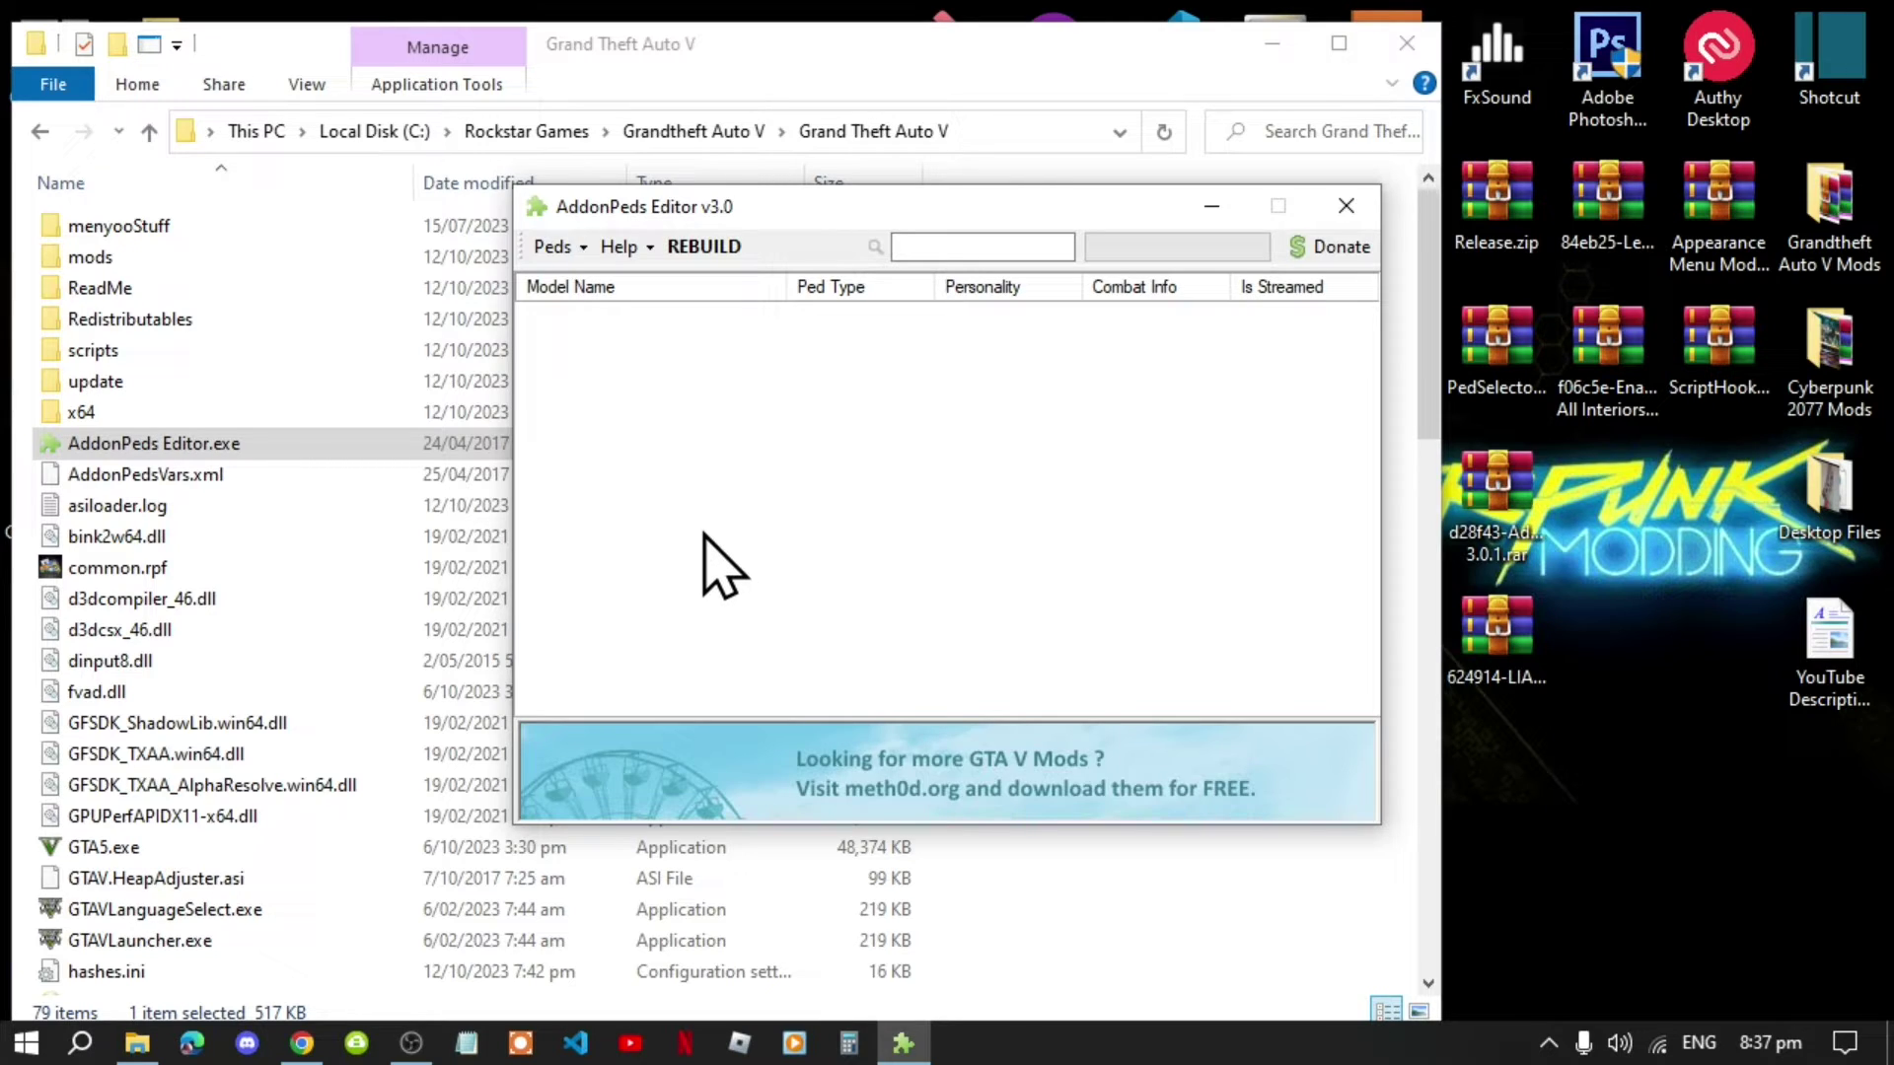
click(583, 255)
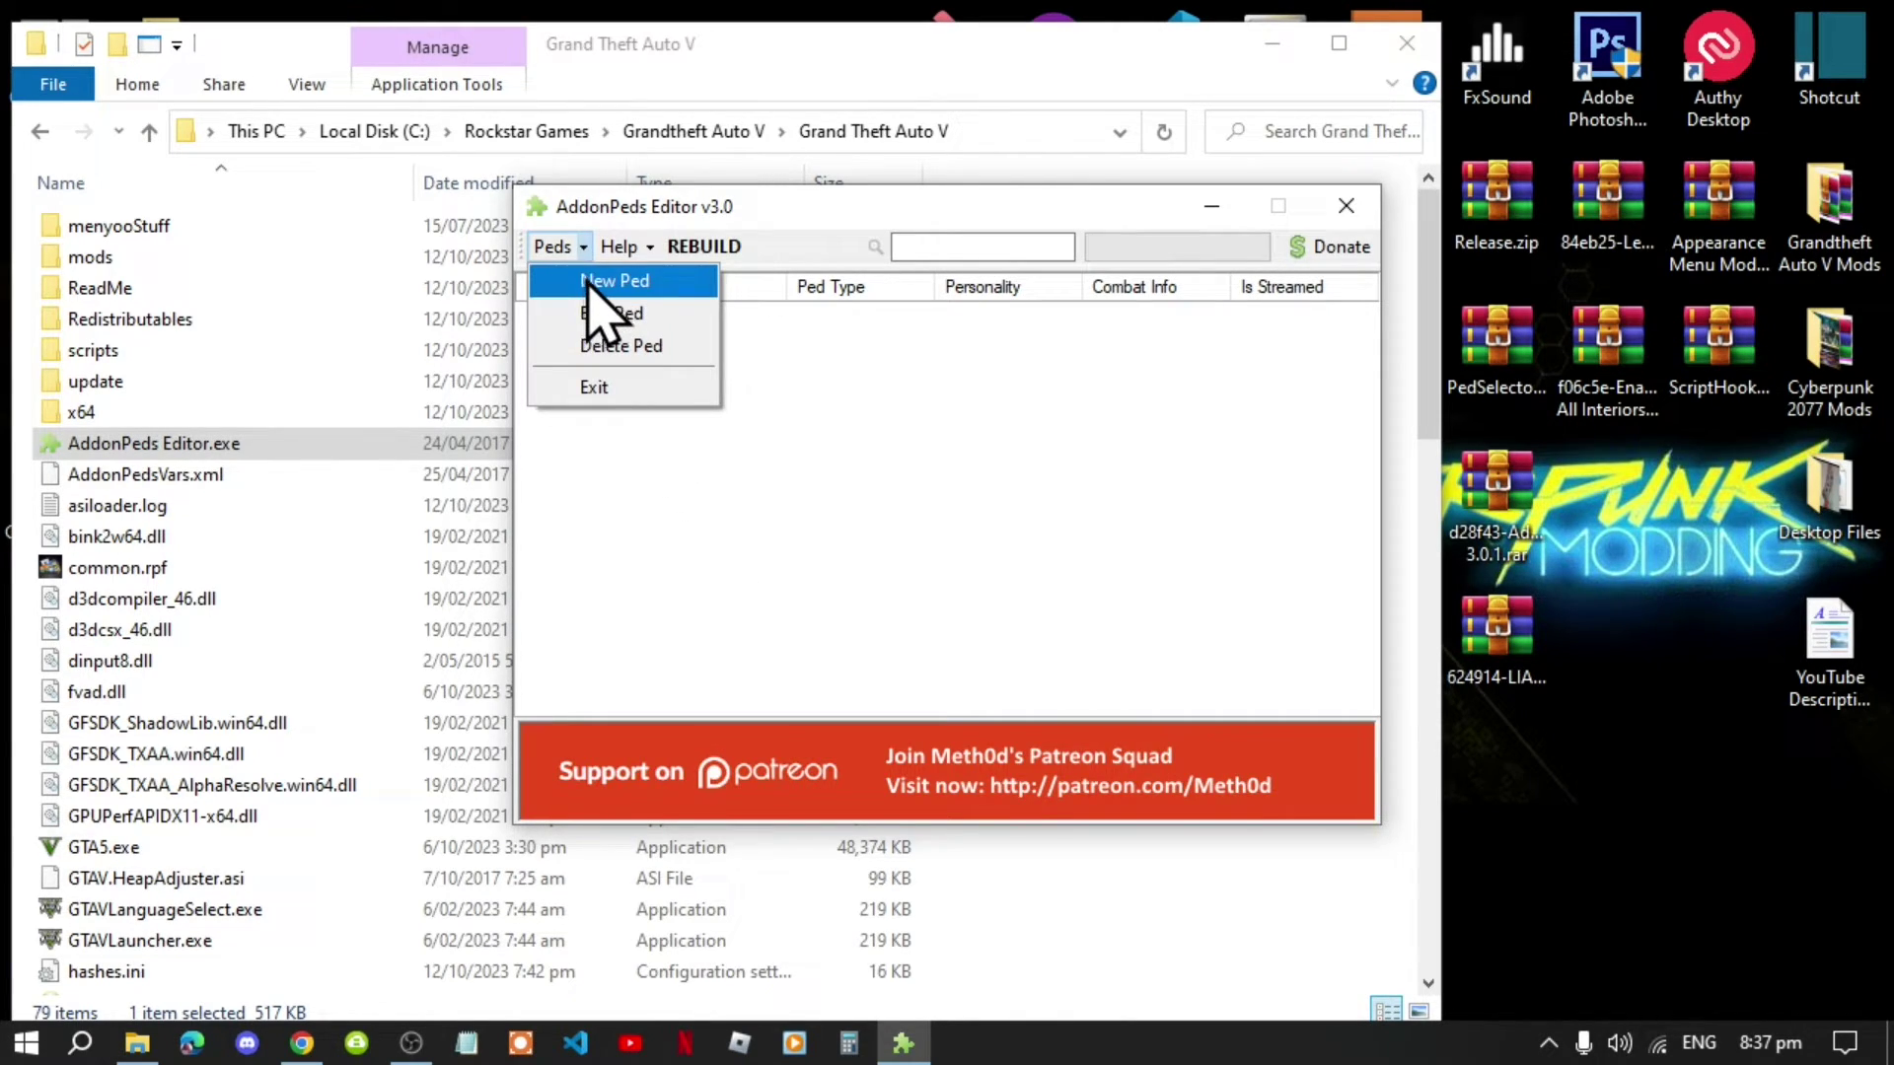
click(612, 282)
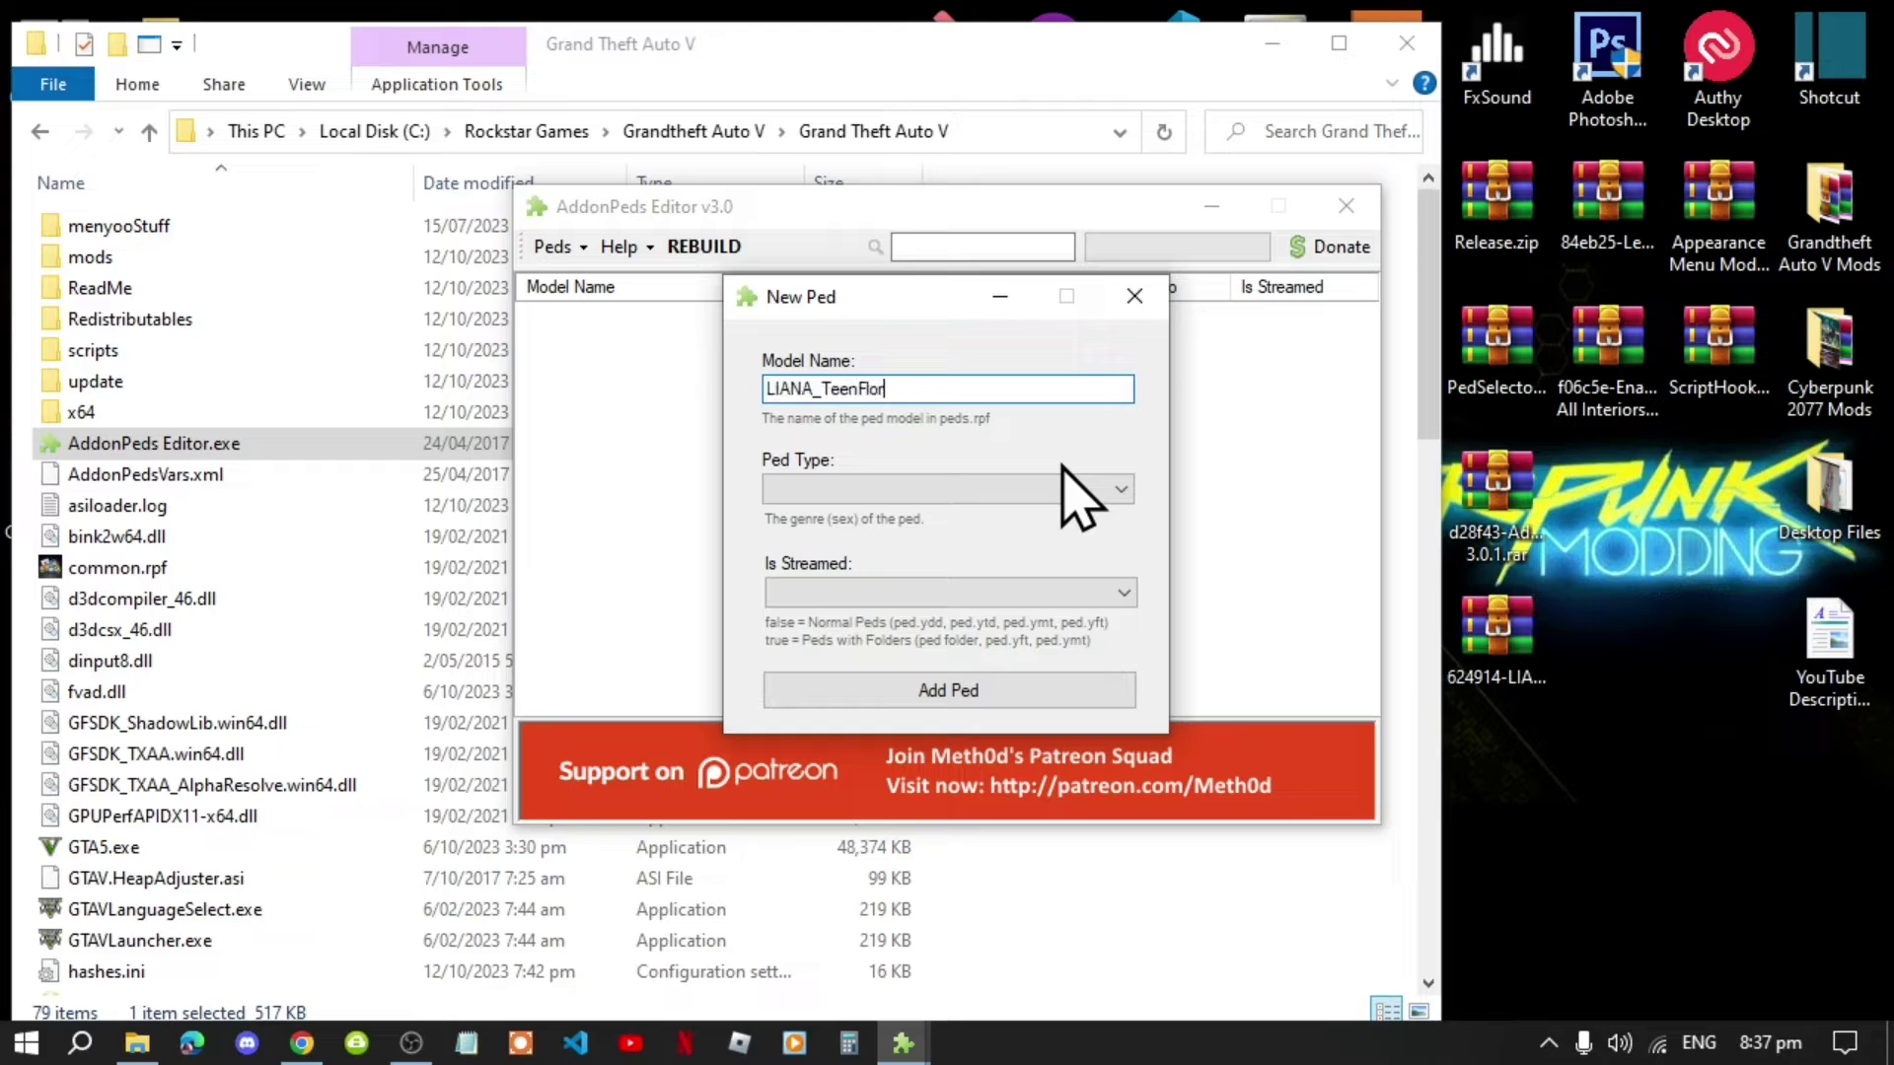
click(893, 491)
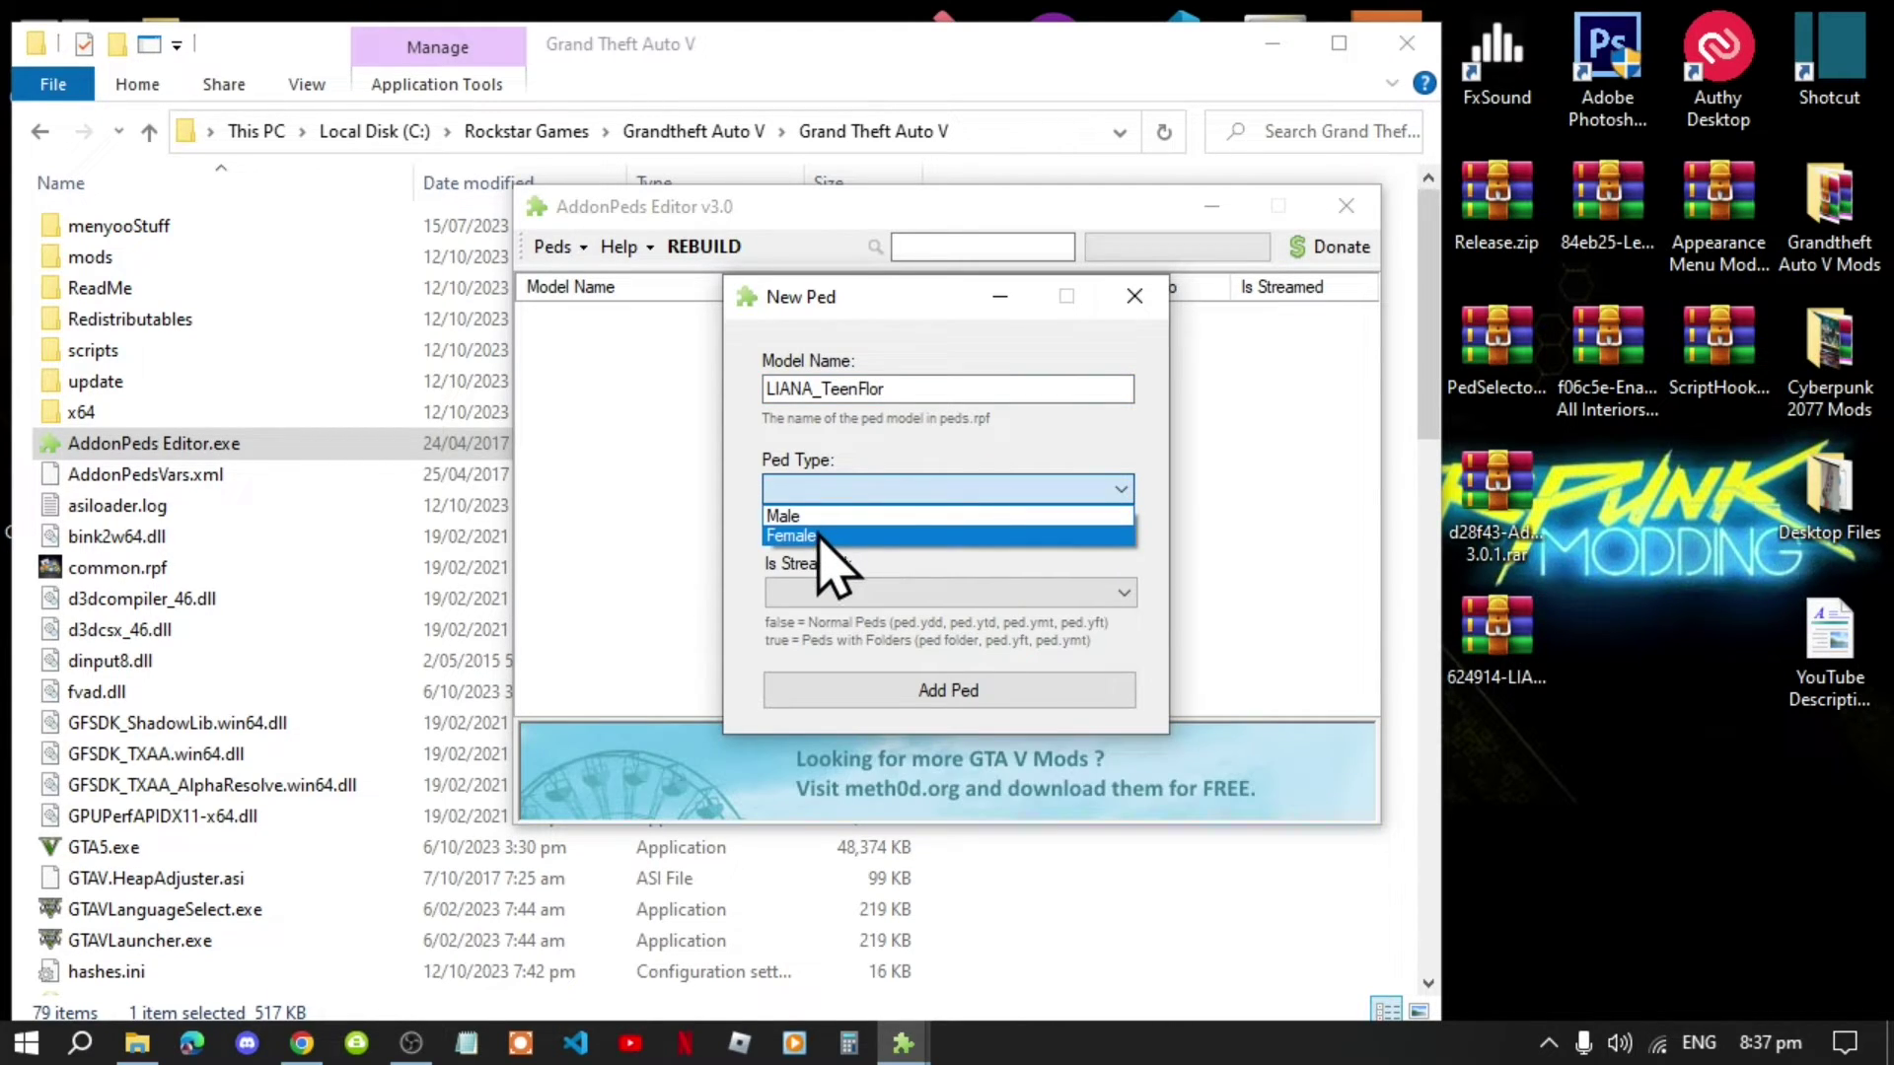
click(819, 537)
click(834, 590)
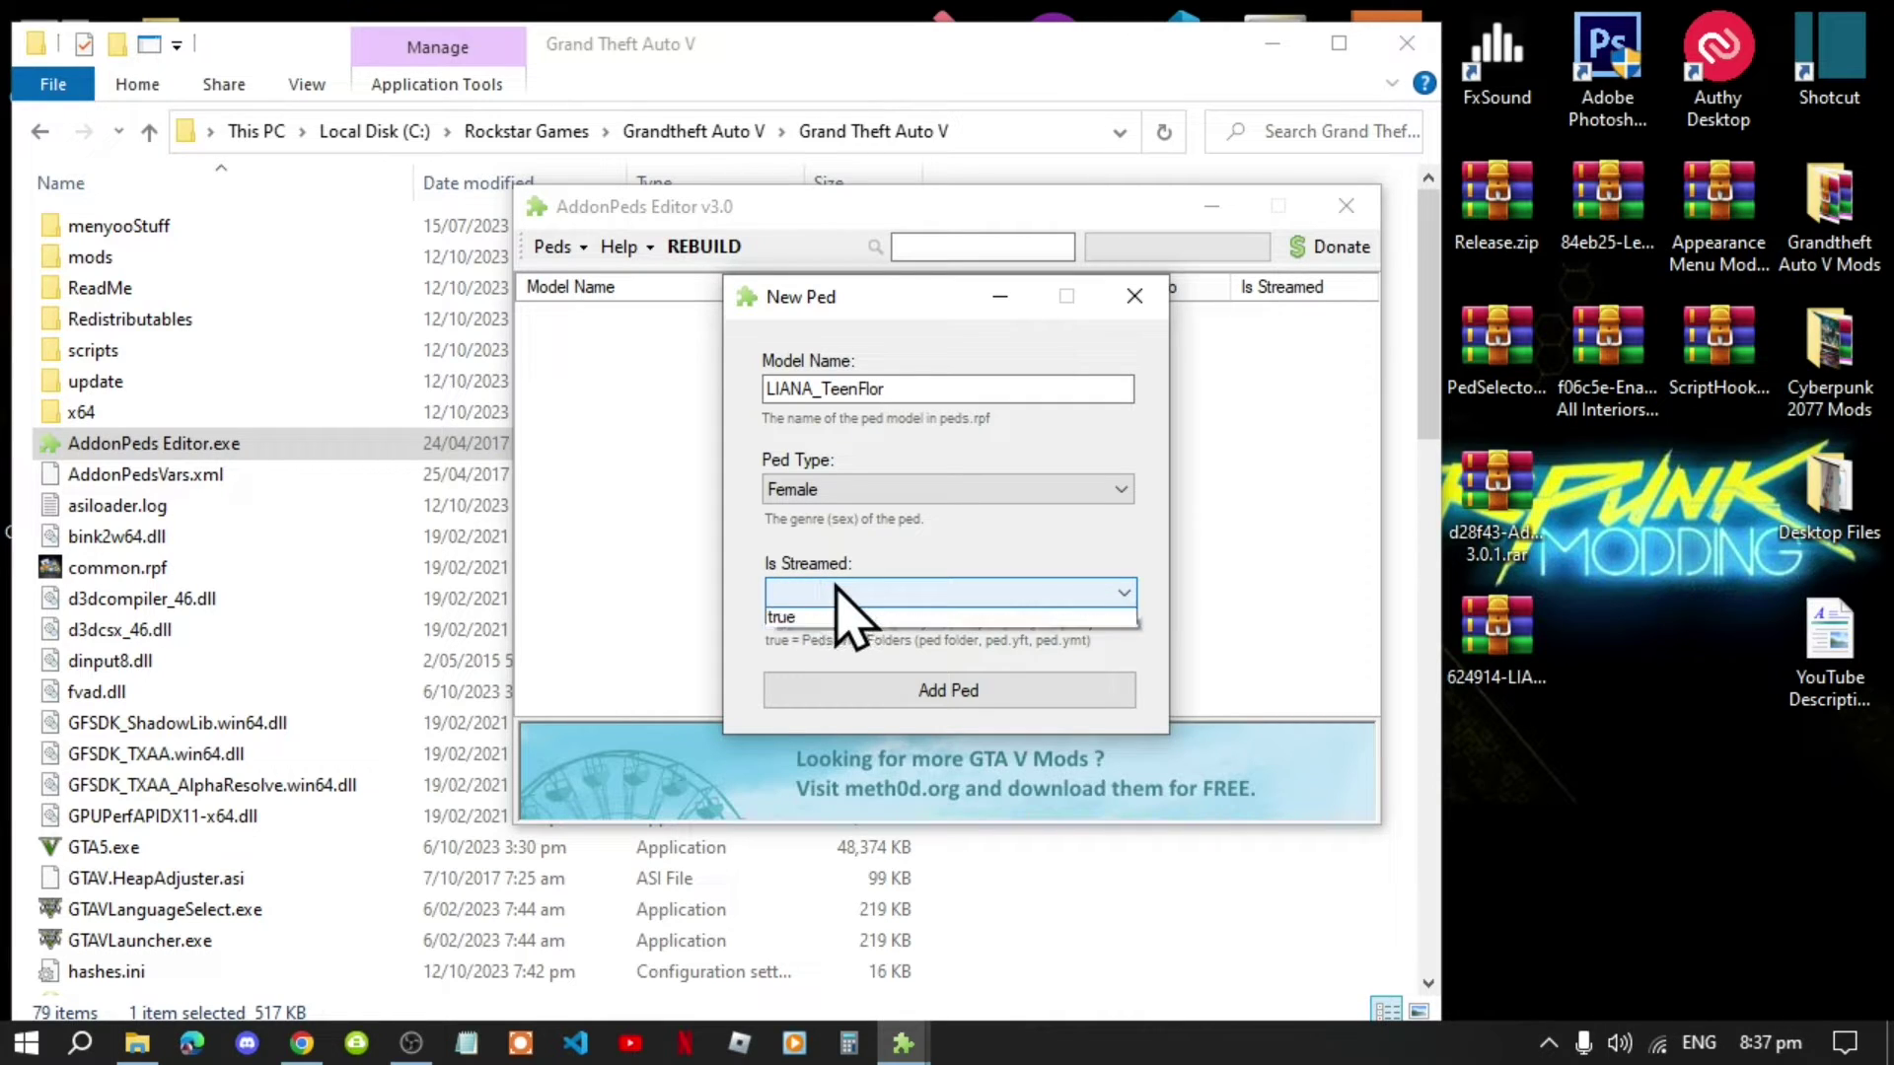
click(850, 637)
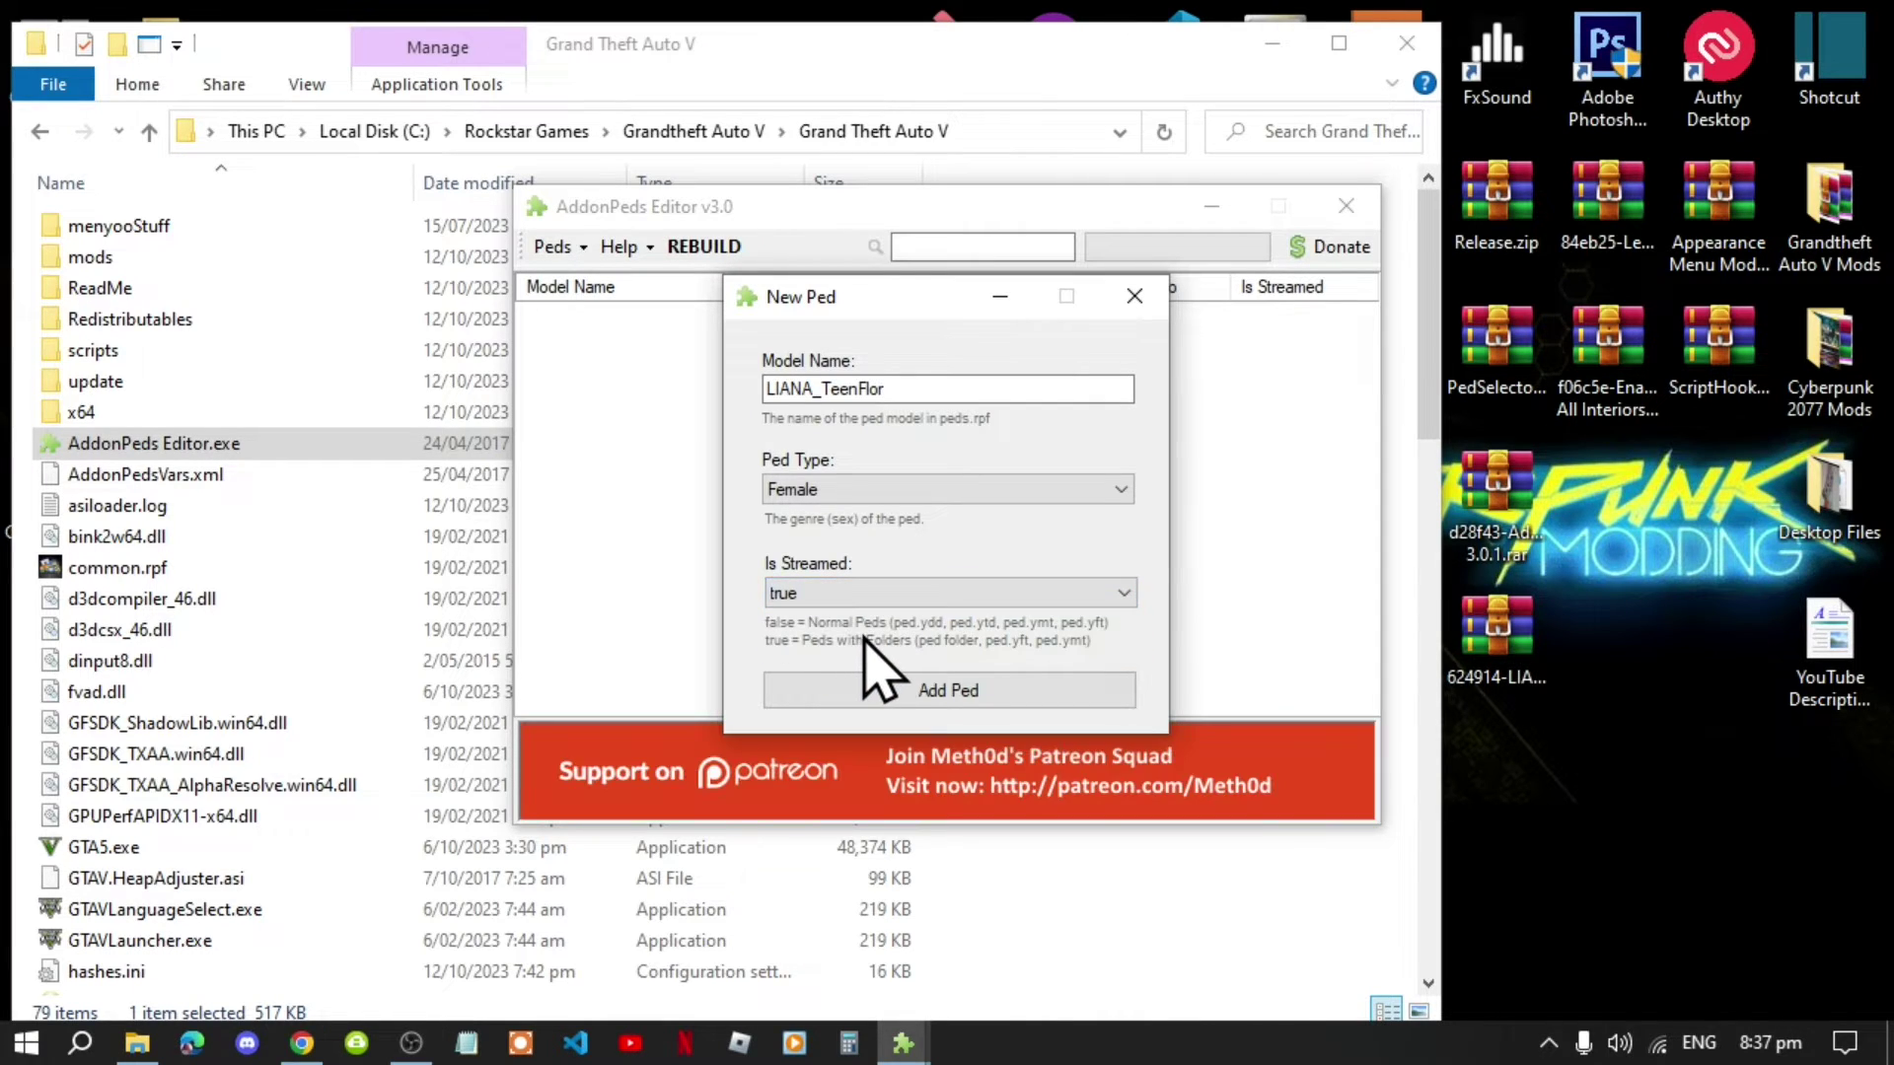
click(942, 690)
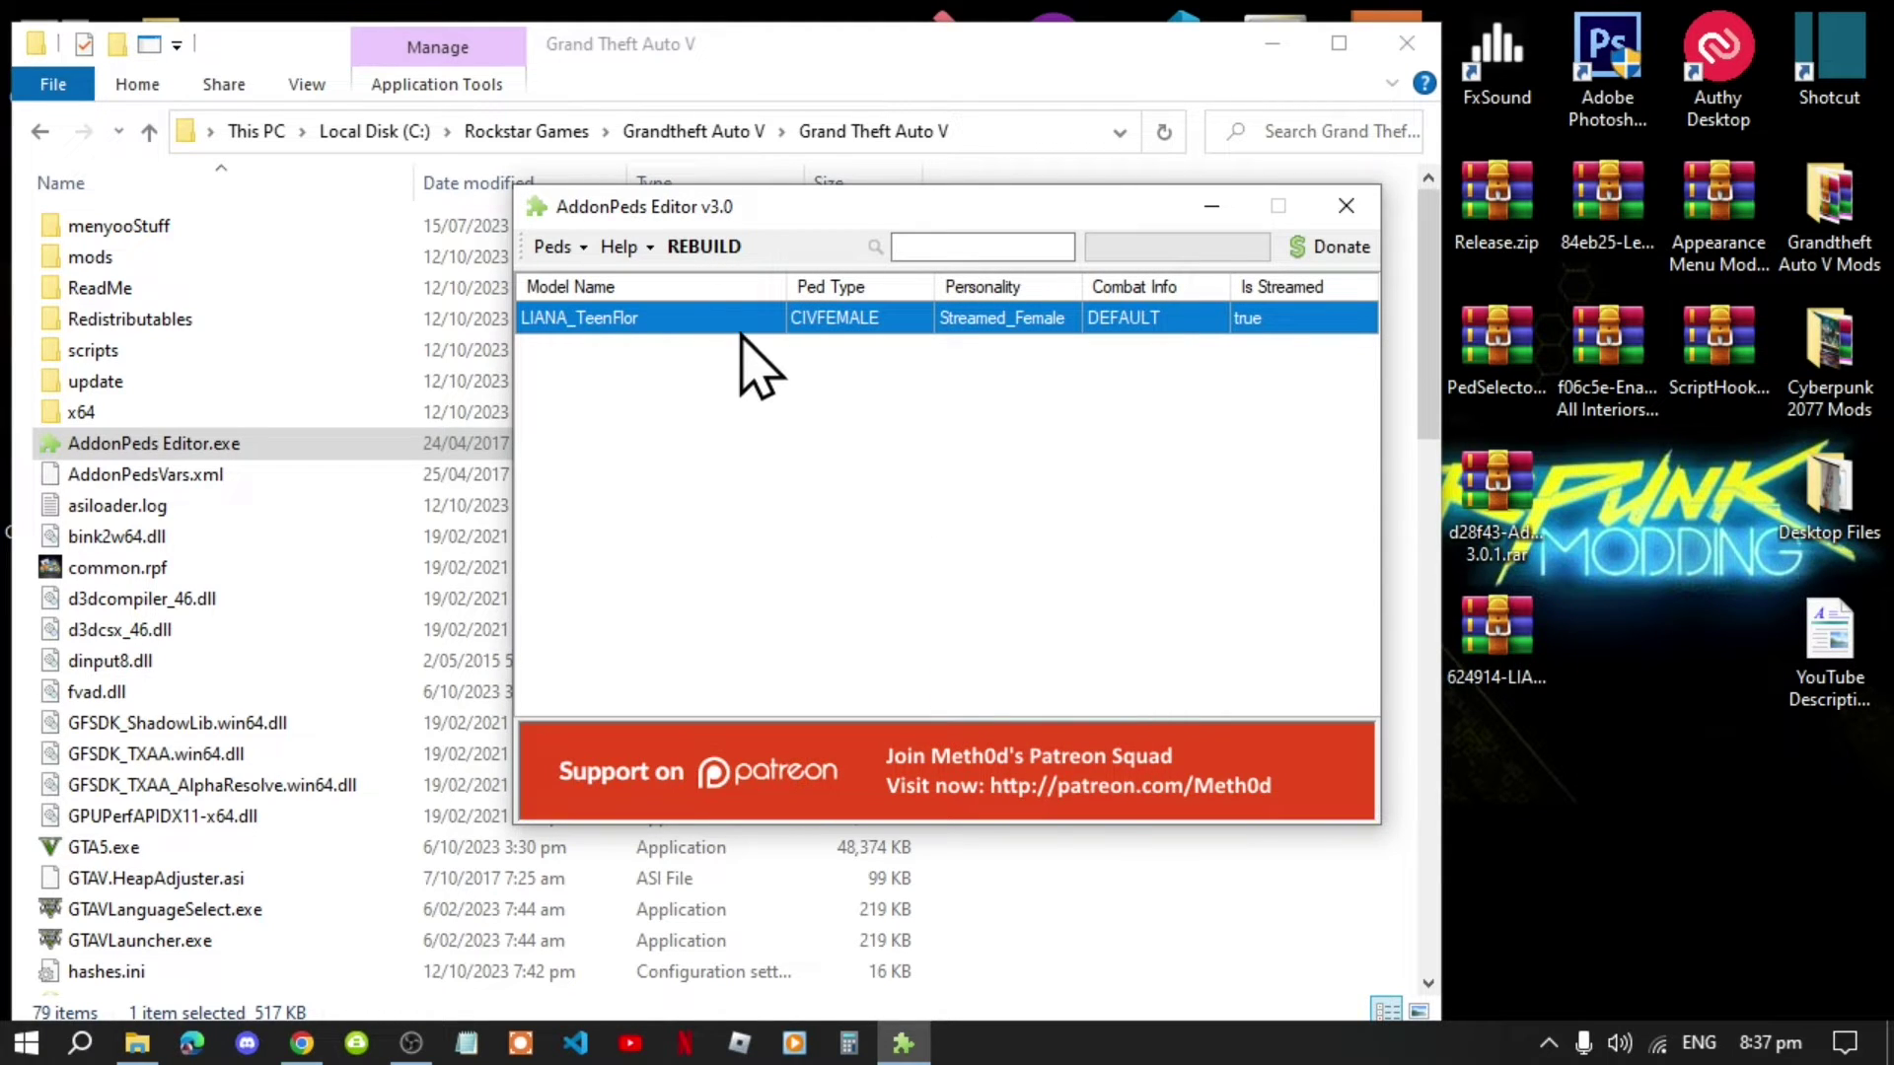
- Rebuild the add-on peds to save the new entry, close AddonPeds Editor and refresh the Grand Theft Auto V folder
click(706, 248)
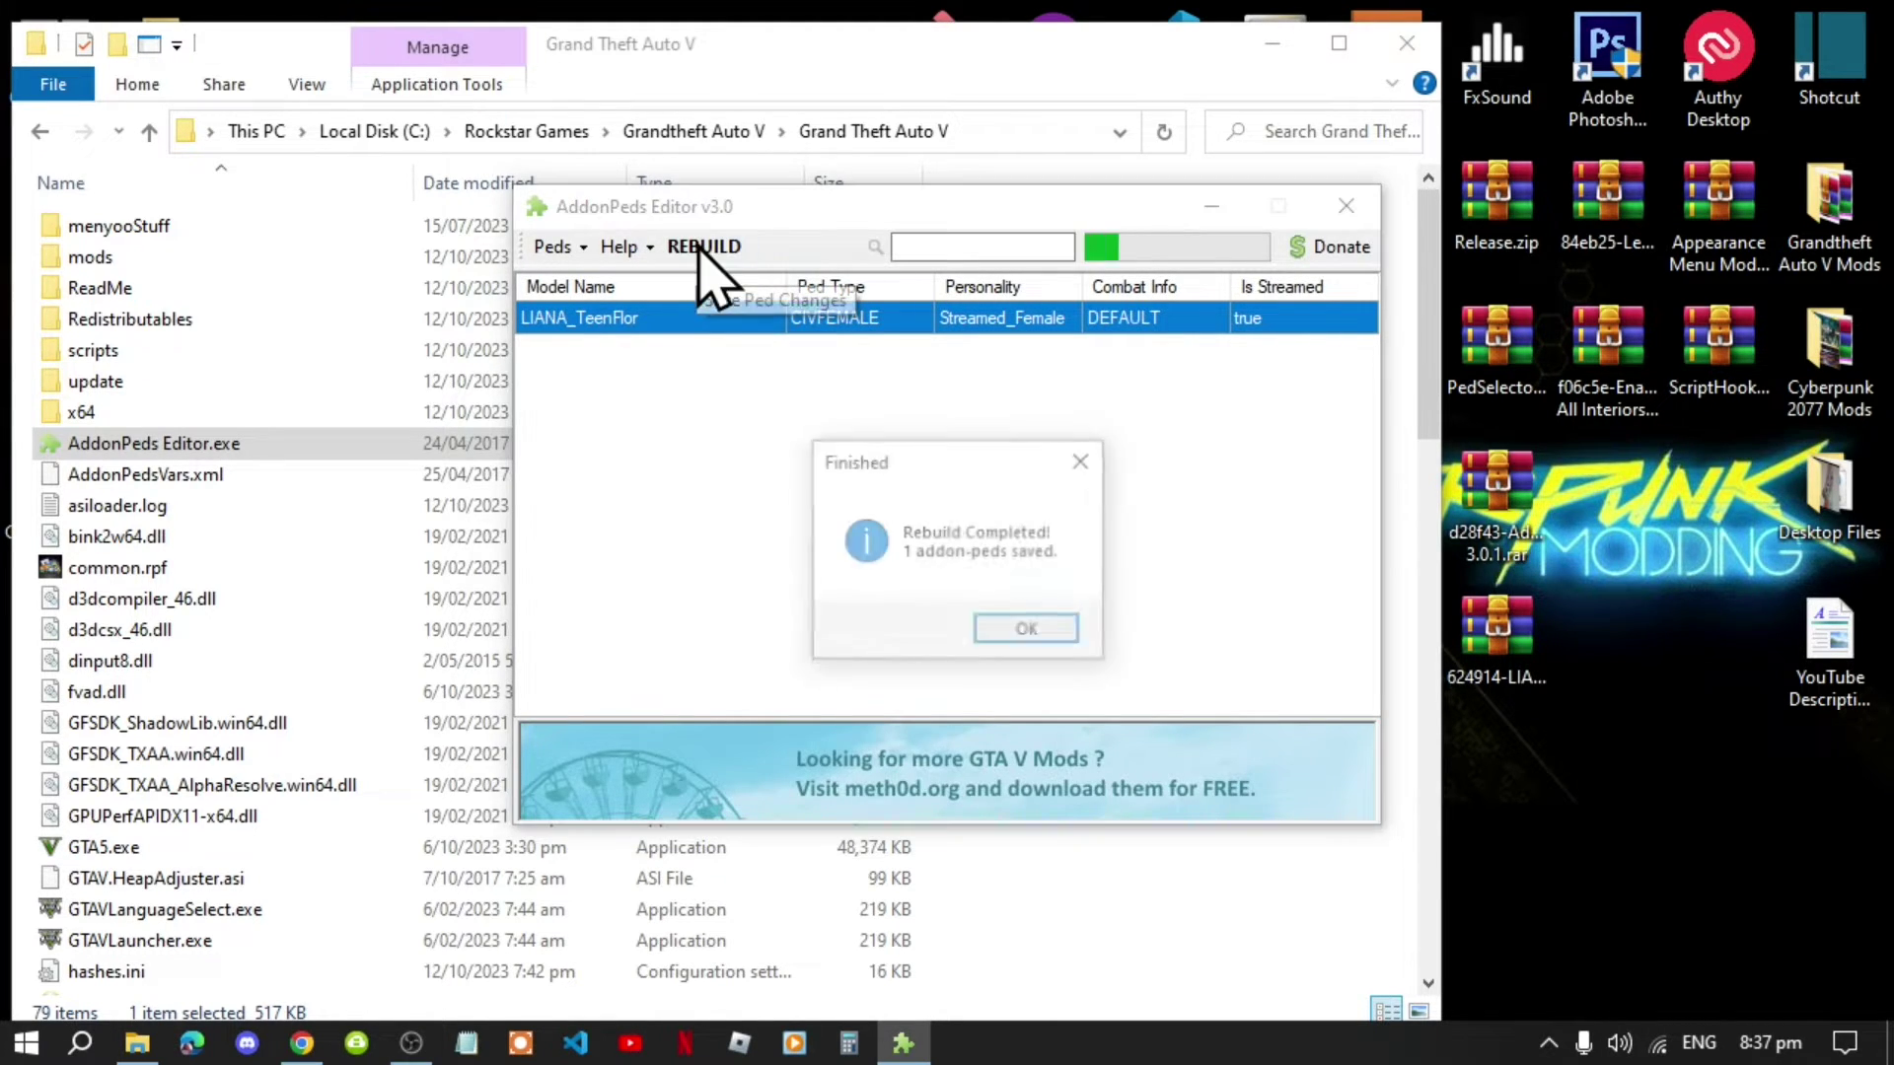
click(1027, 633)
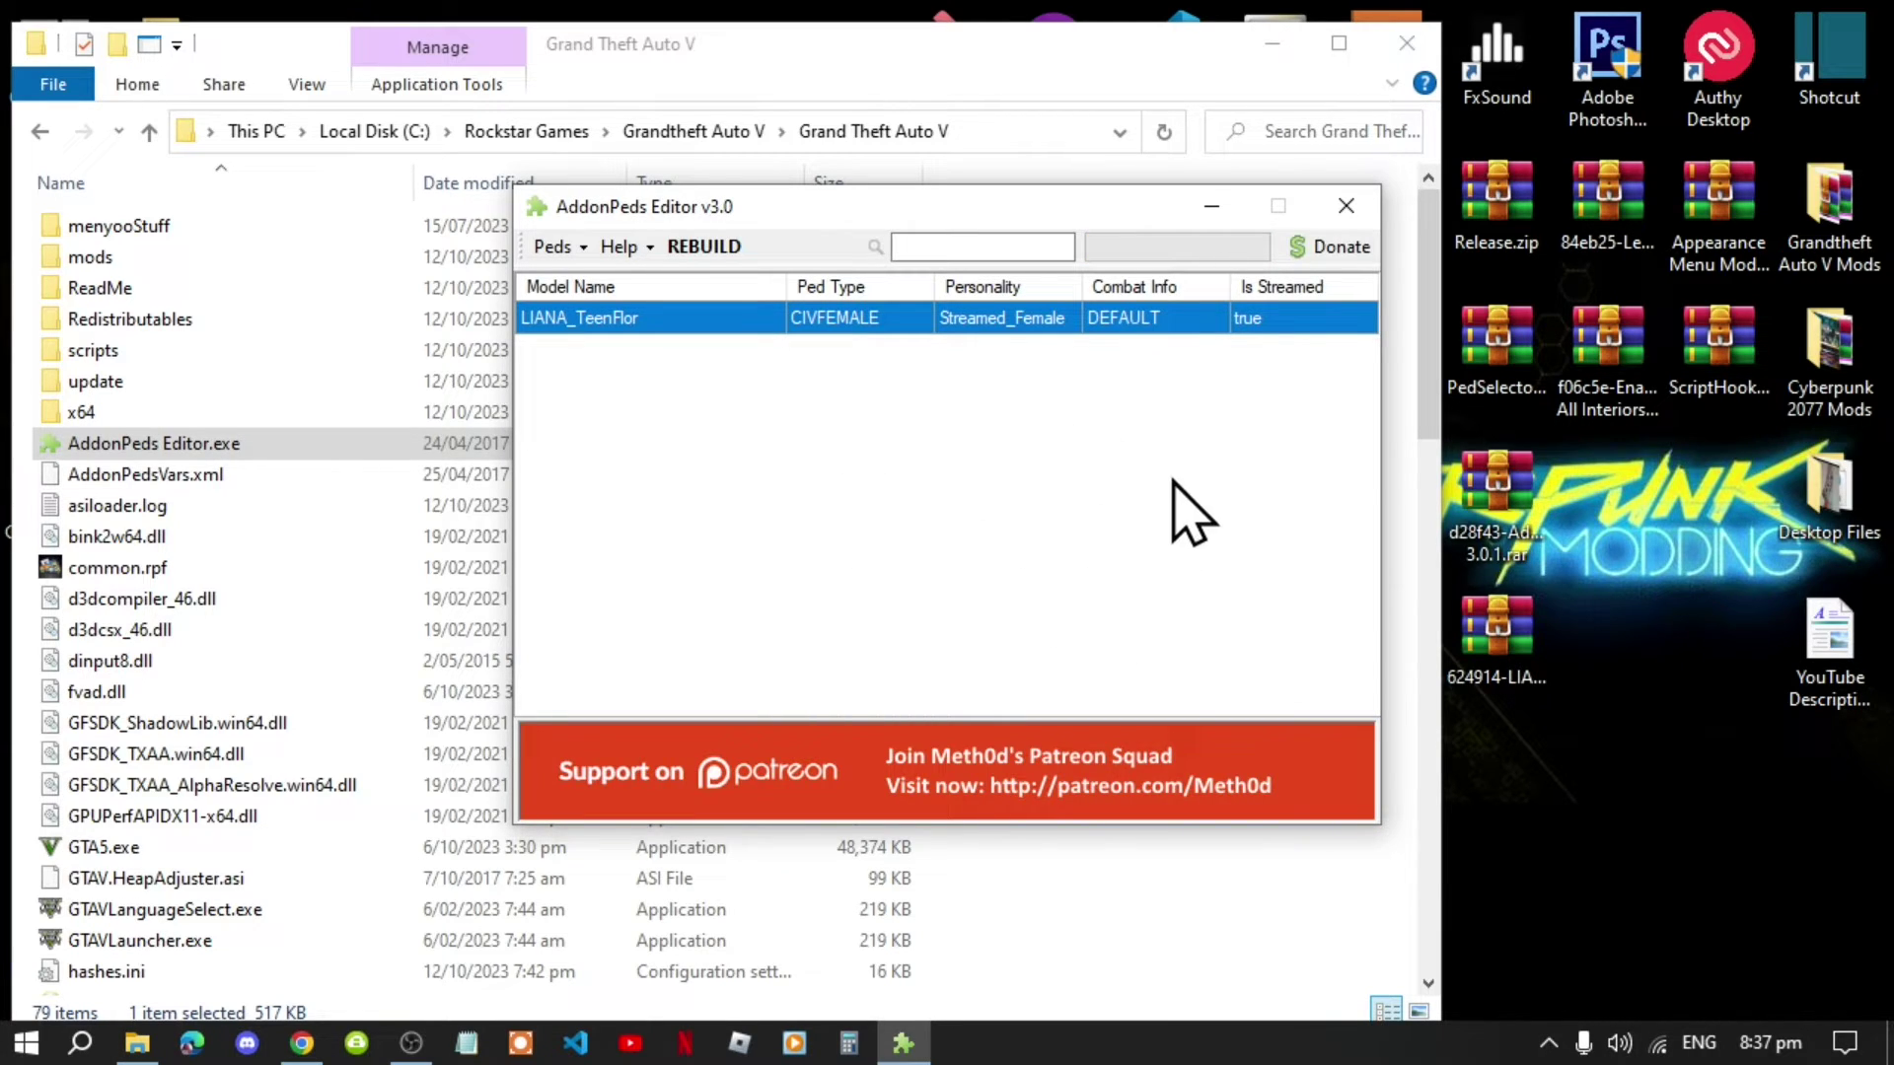
click(1345, 206)
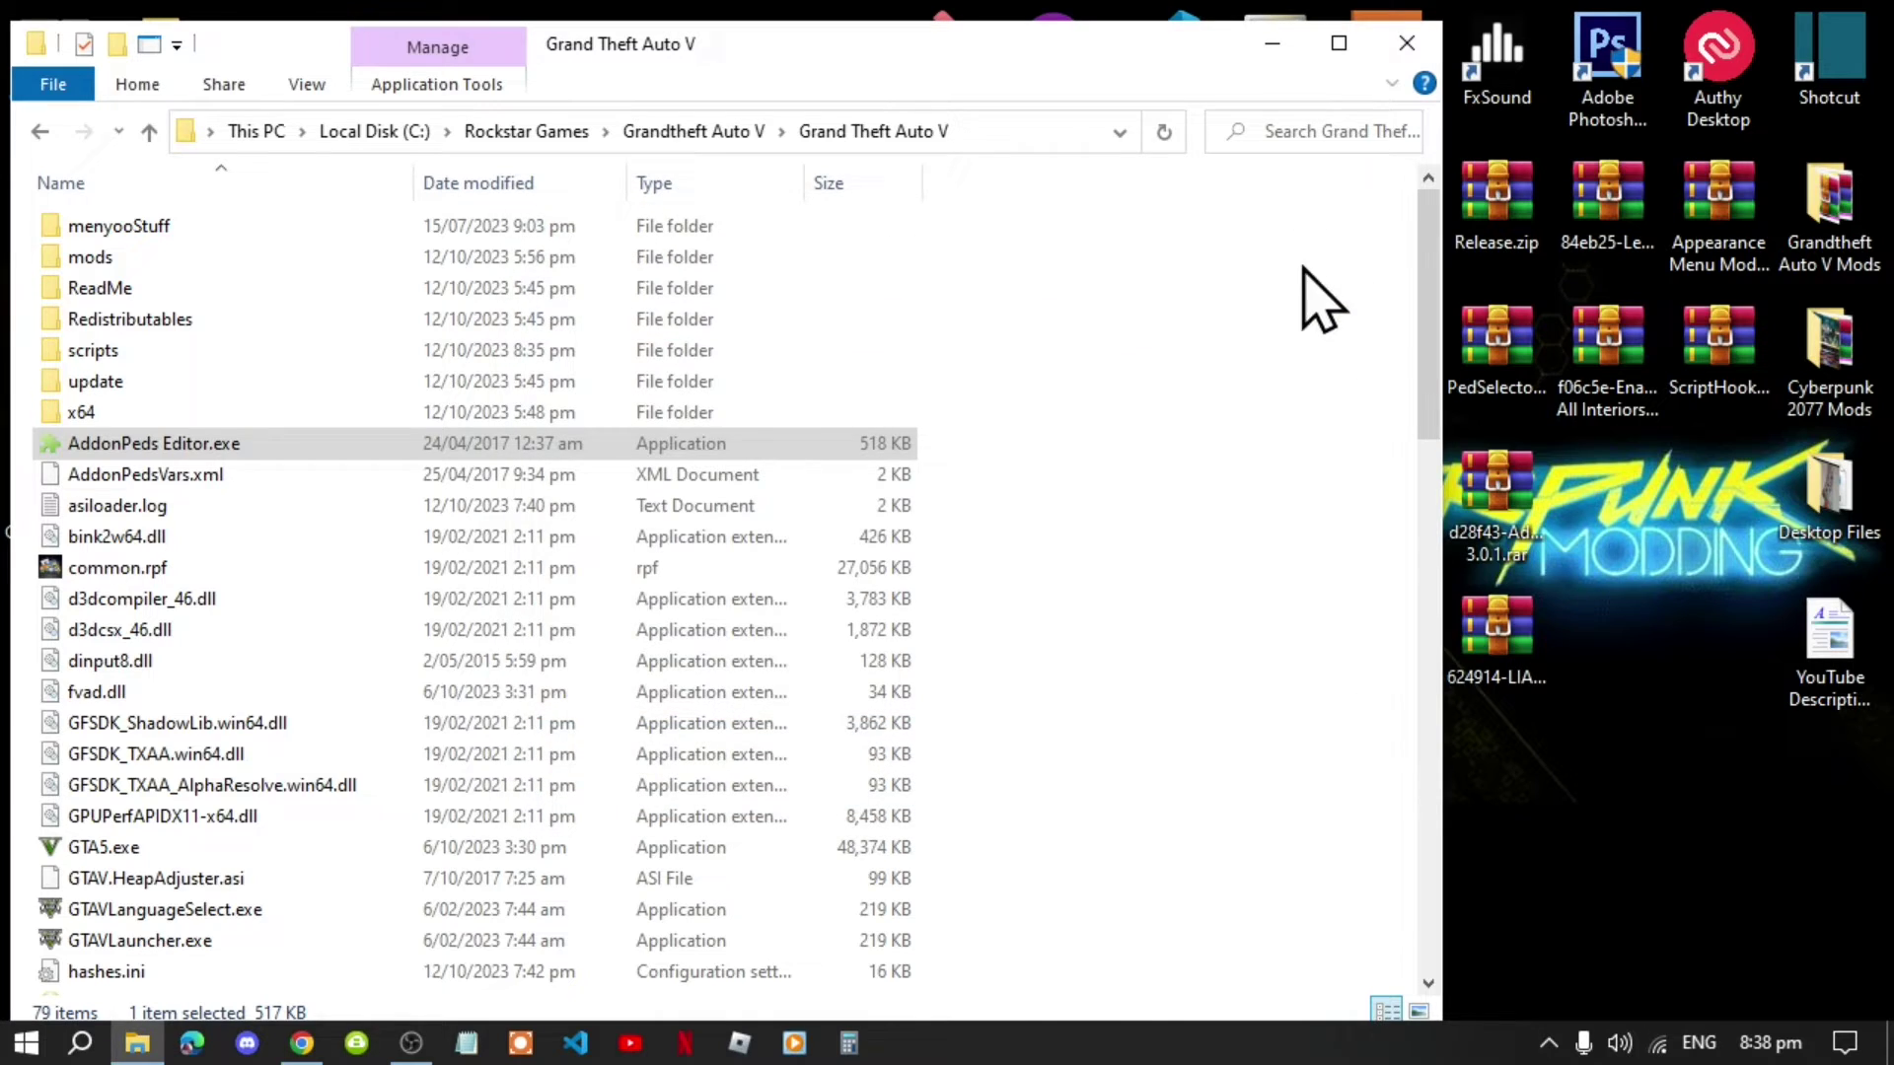
right_click(1159, 391)
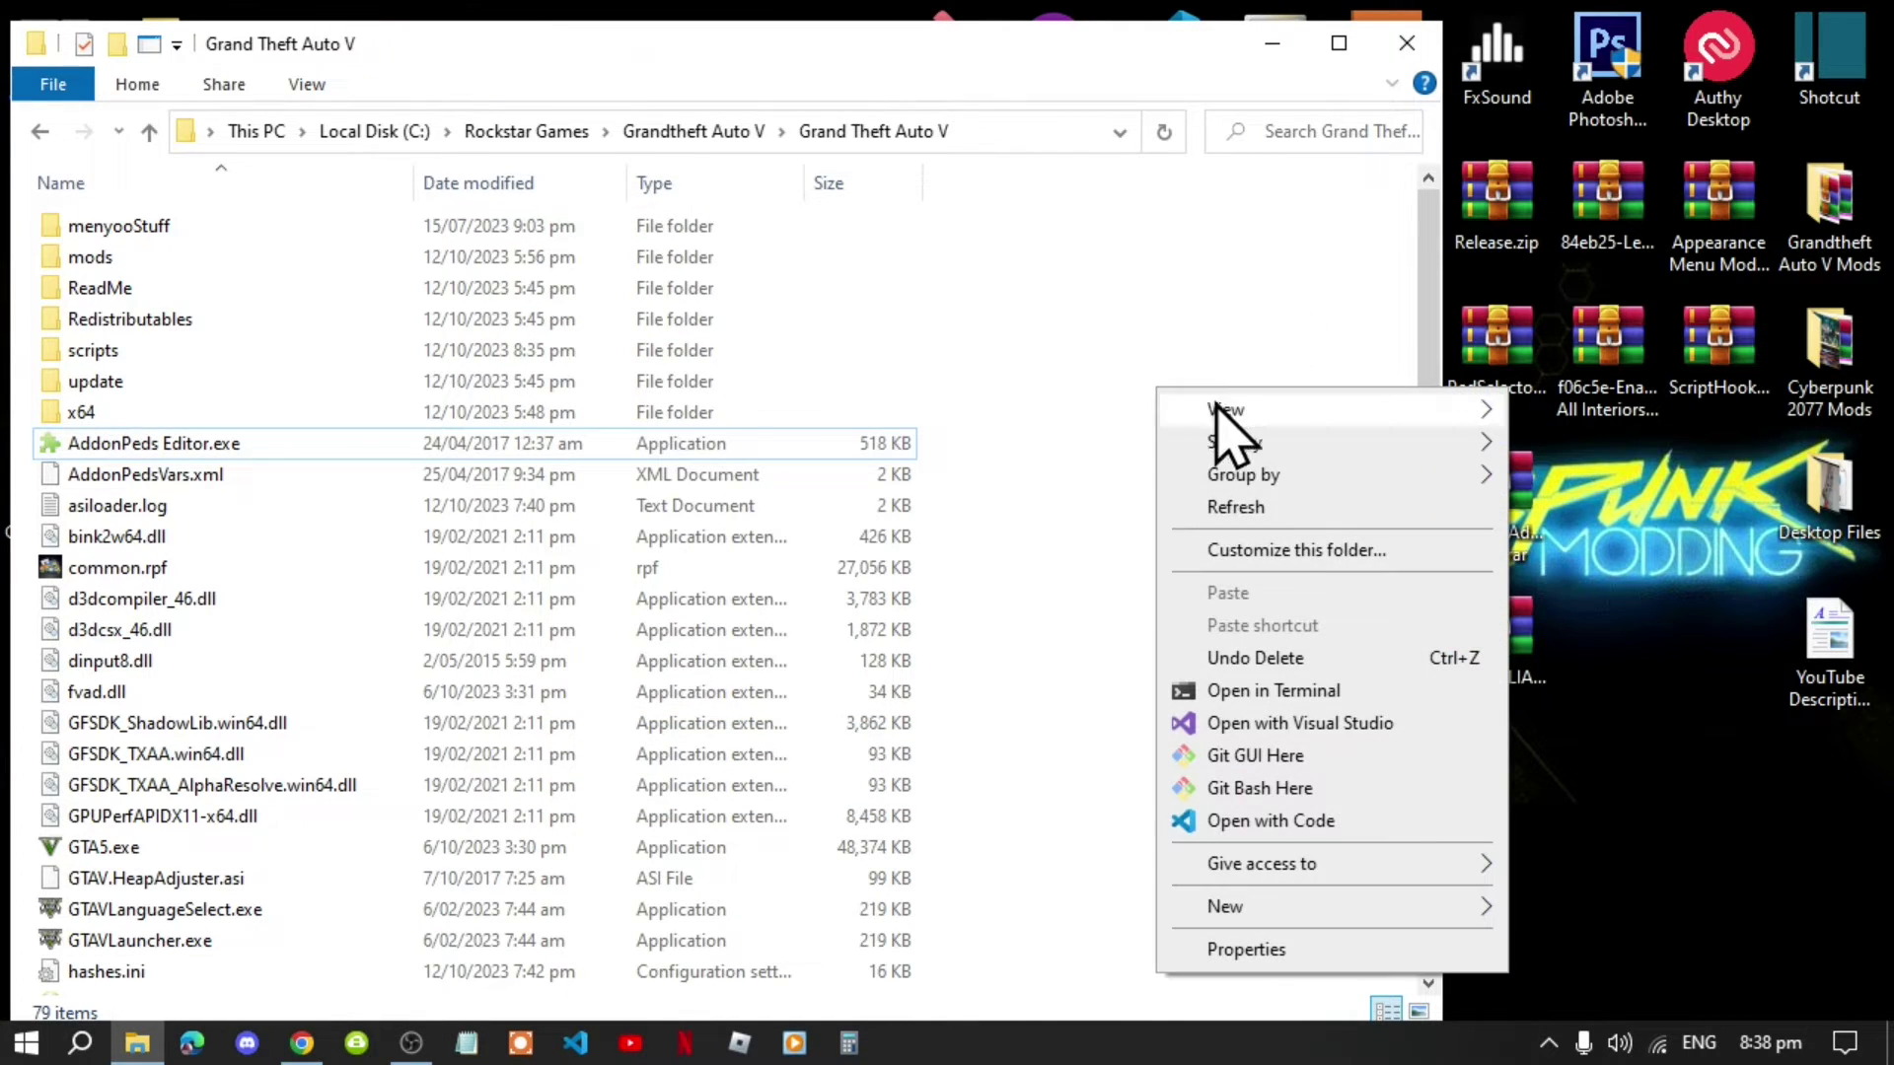
click(1242, 520)
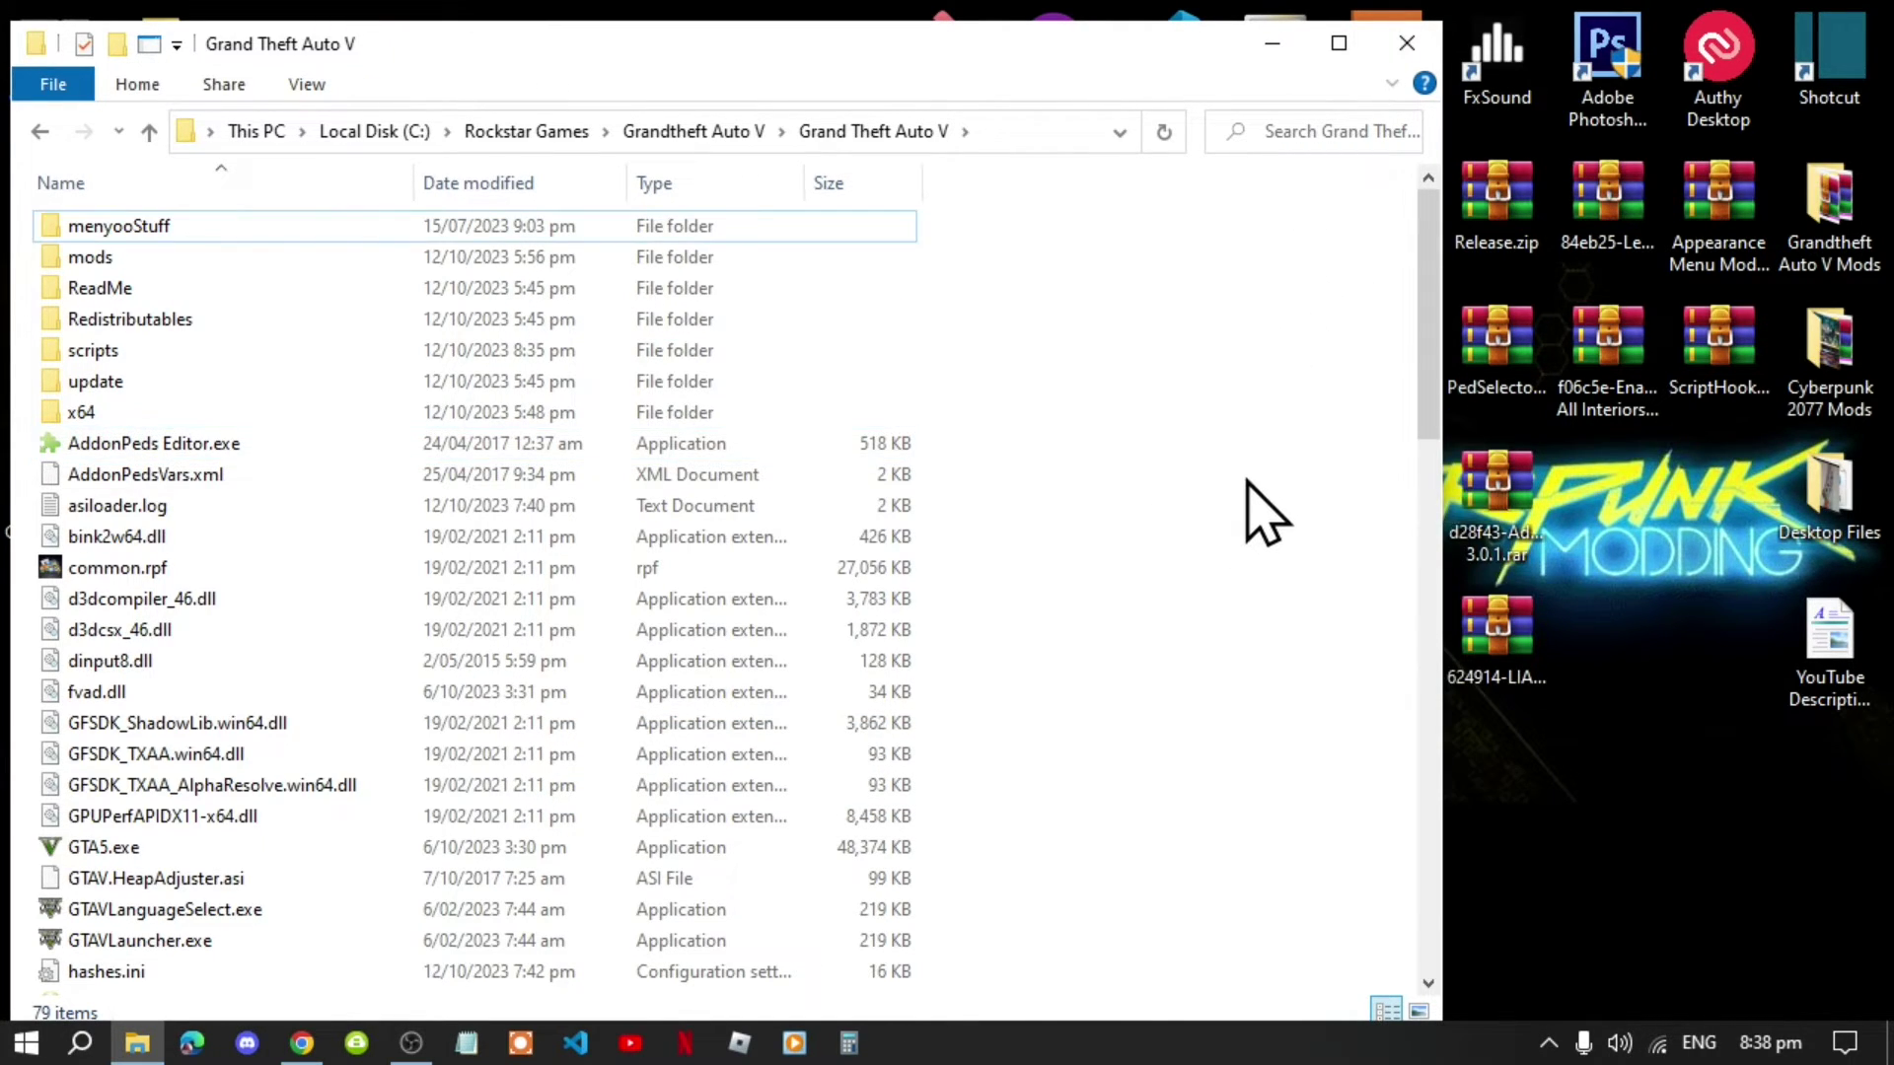
- Close the Grand Theft Auto V folder window and refresh the desktop
click(1406, 44)
right_click(1148, 262)
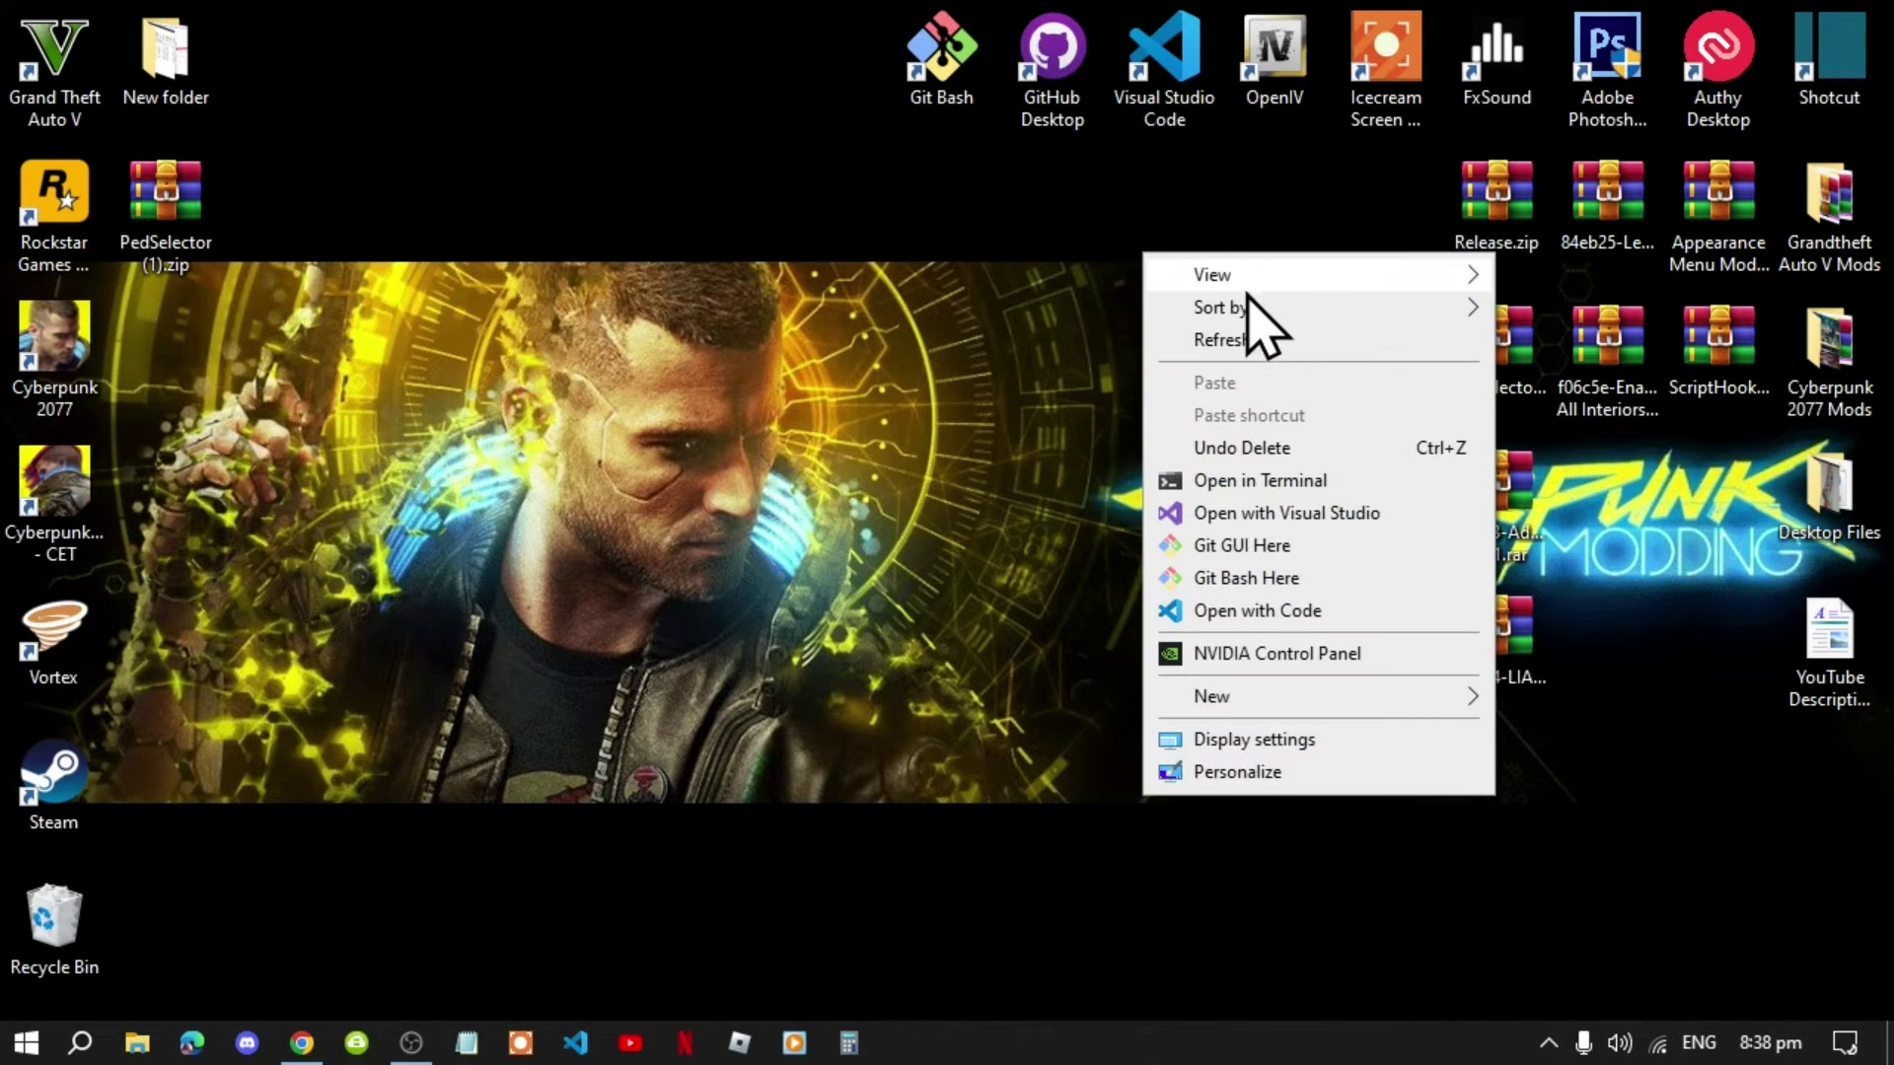
click(1238, 350)
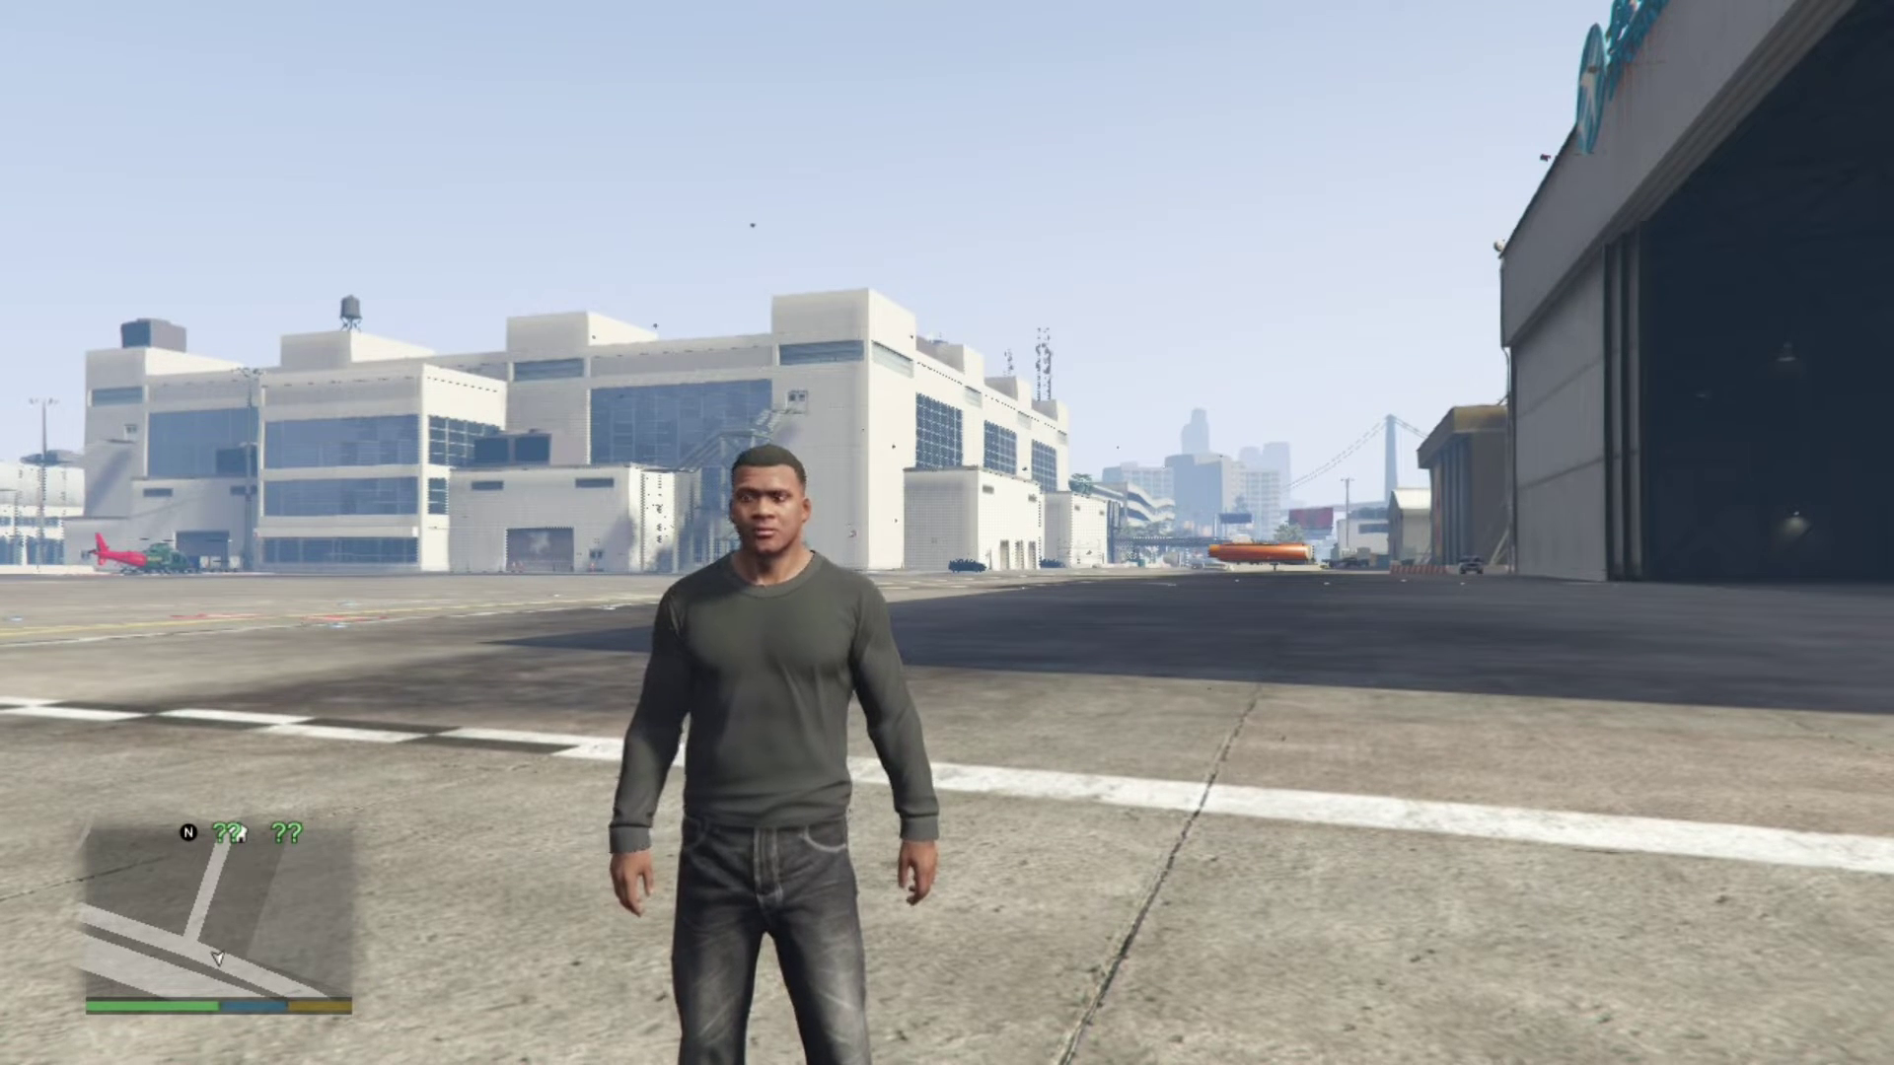
- In the running game, use Ped Selector to change the player model to the add-on ped LIANA__TeenFlor, and walk the character around to inspect it
key(bracketright)
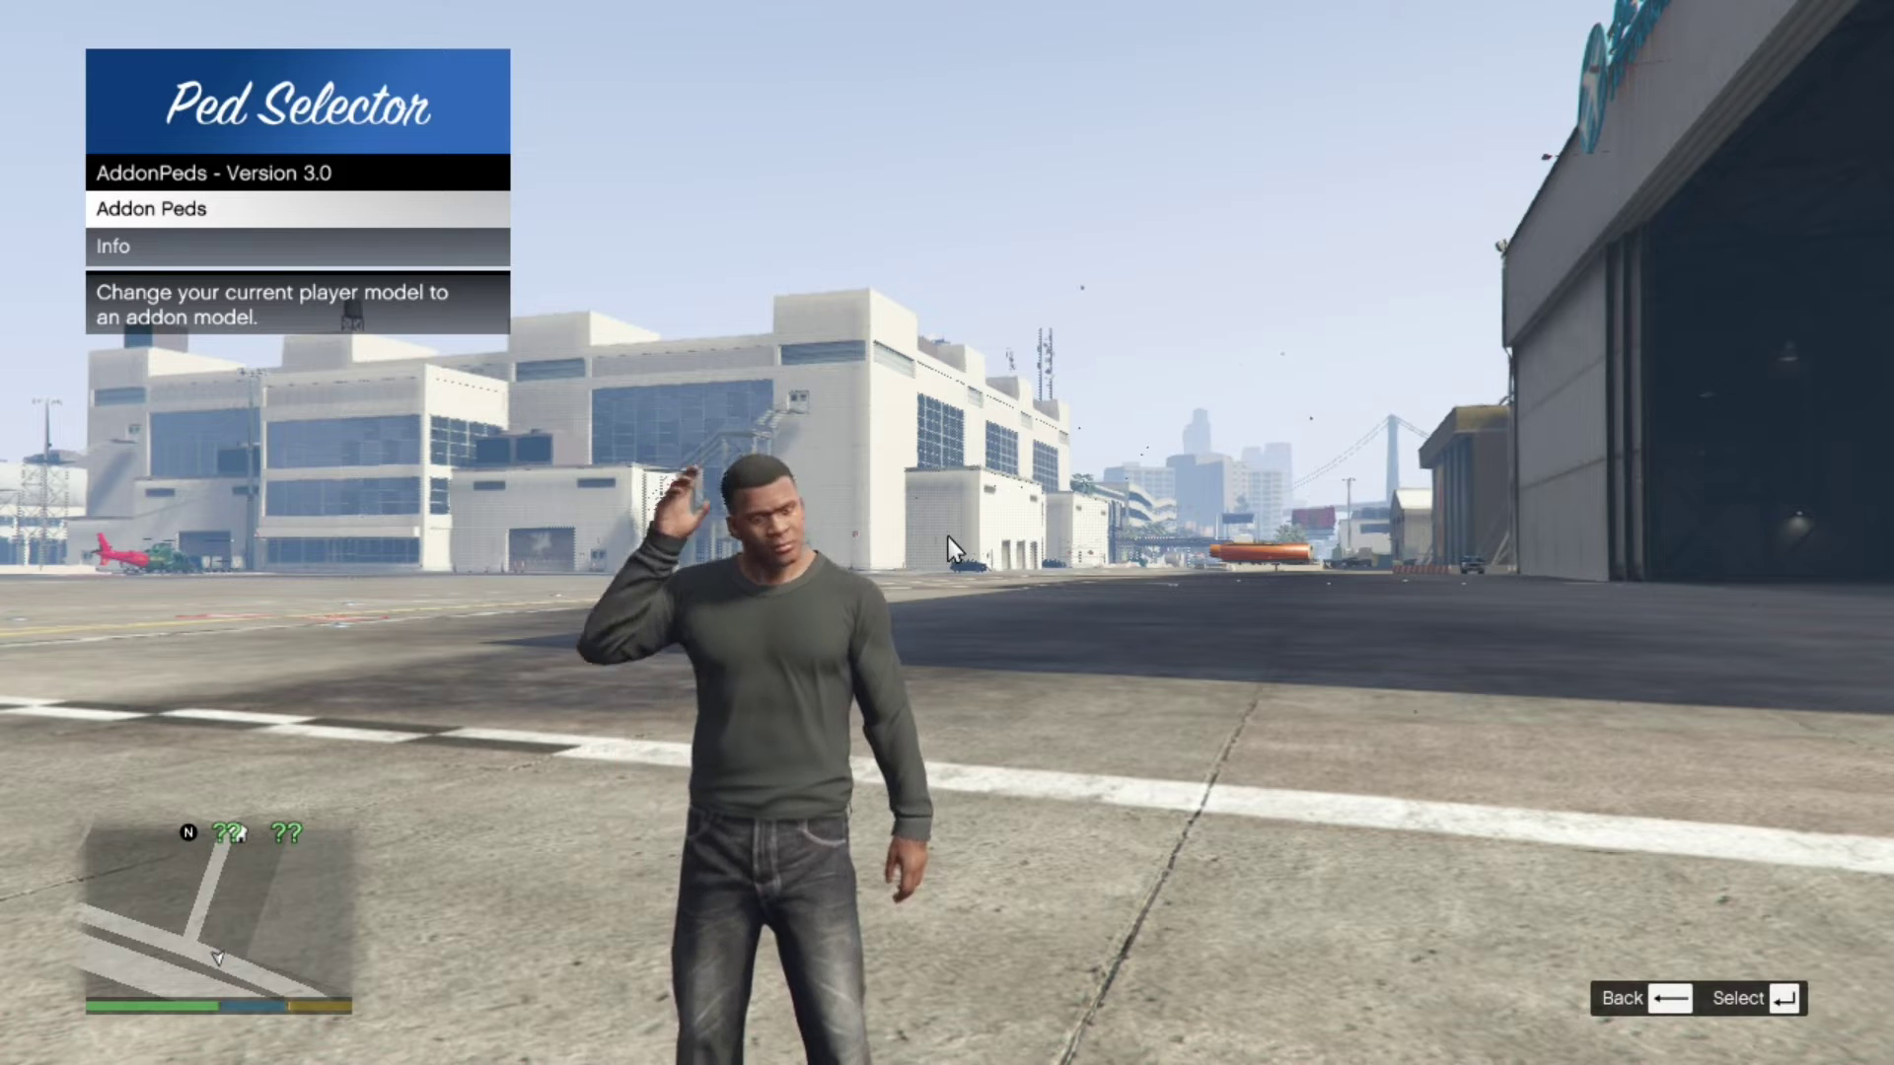
key(Return)
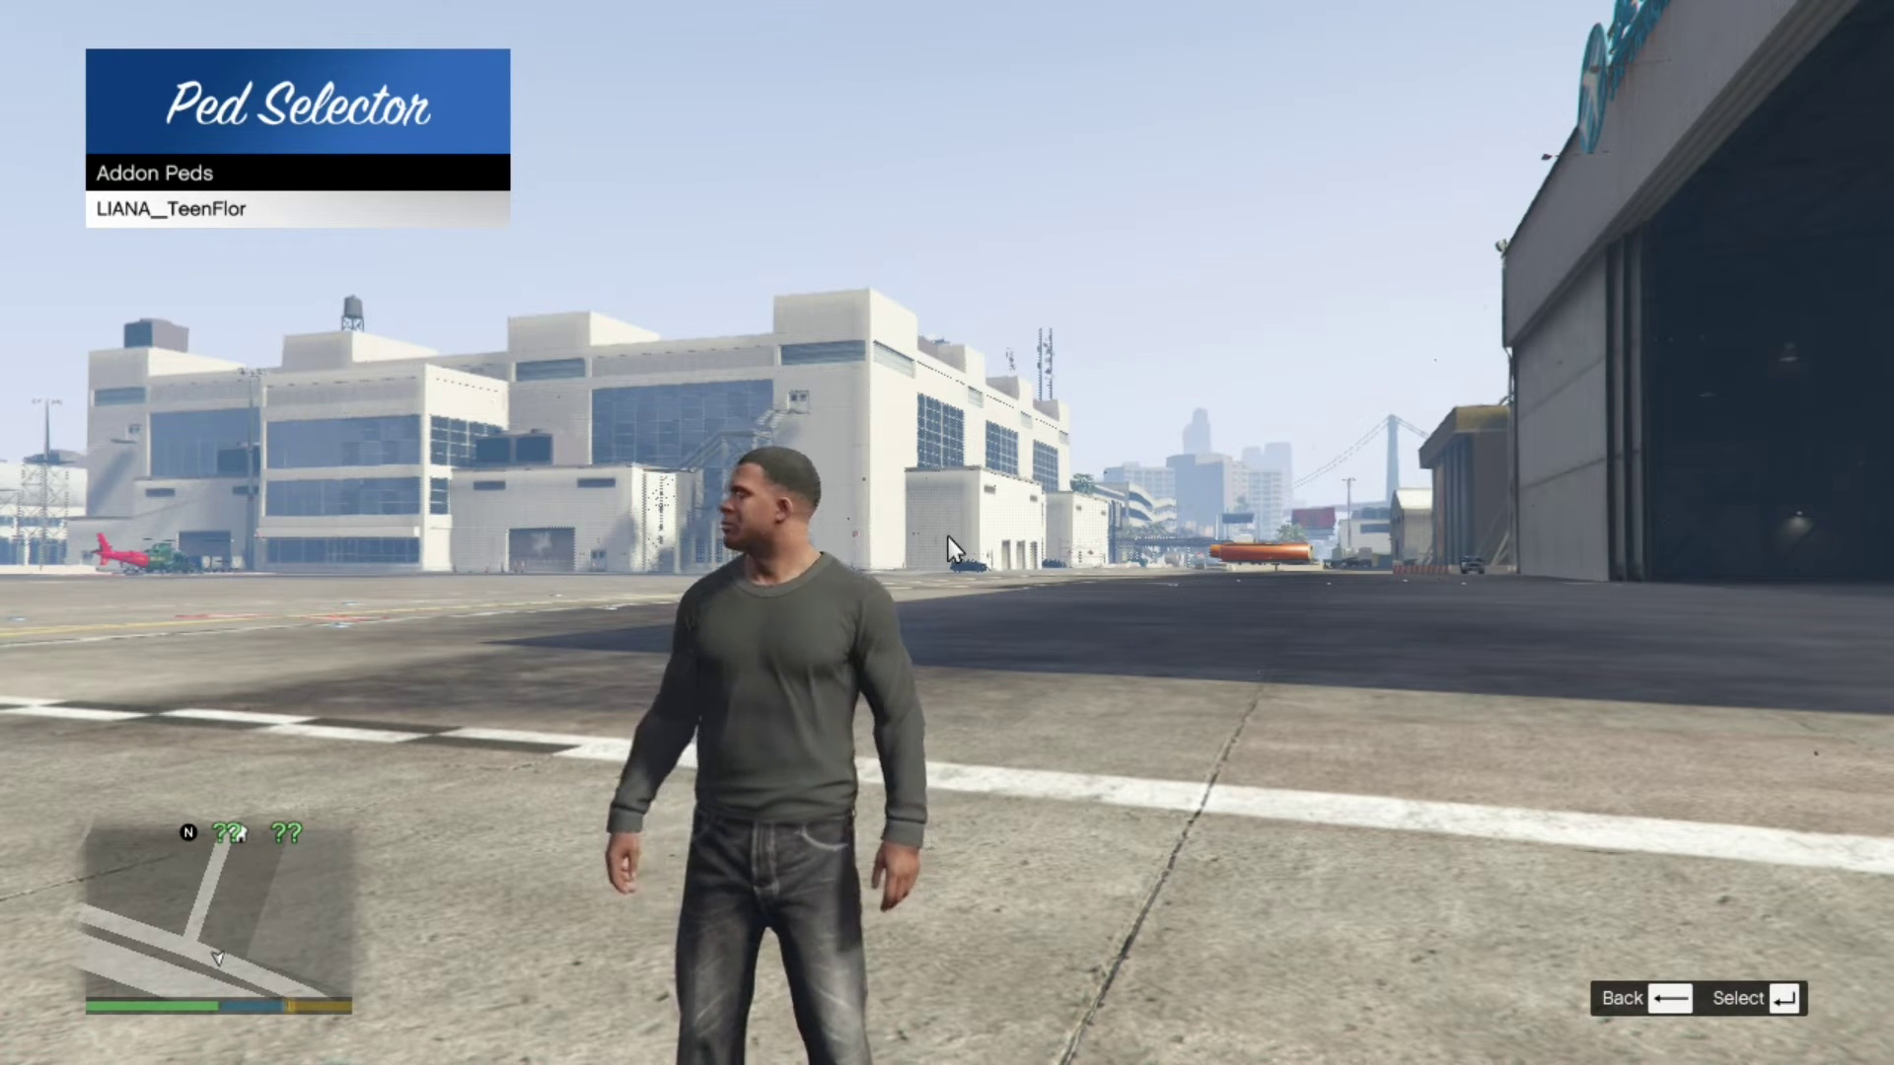
key(Return)
key(BackSpace)
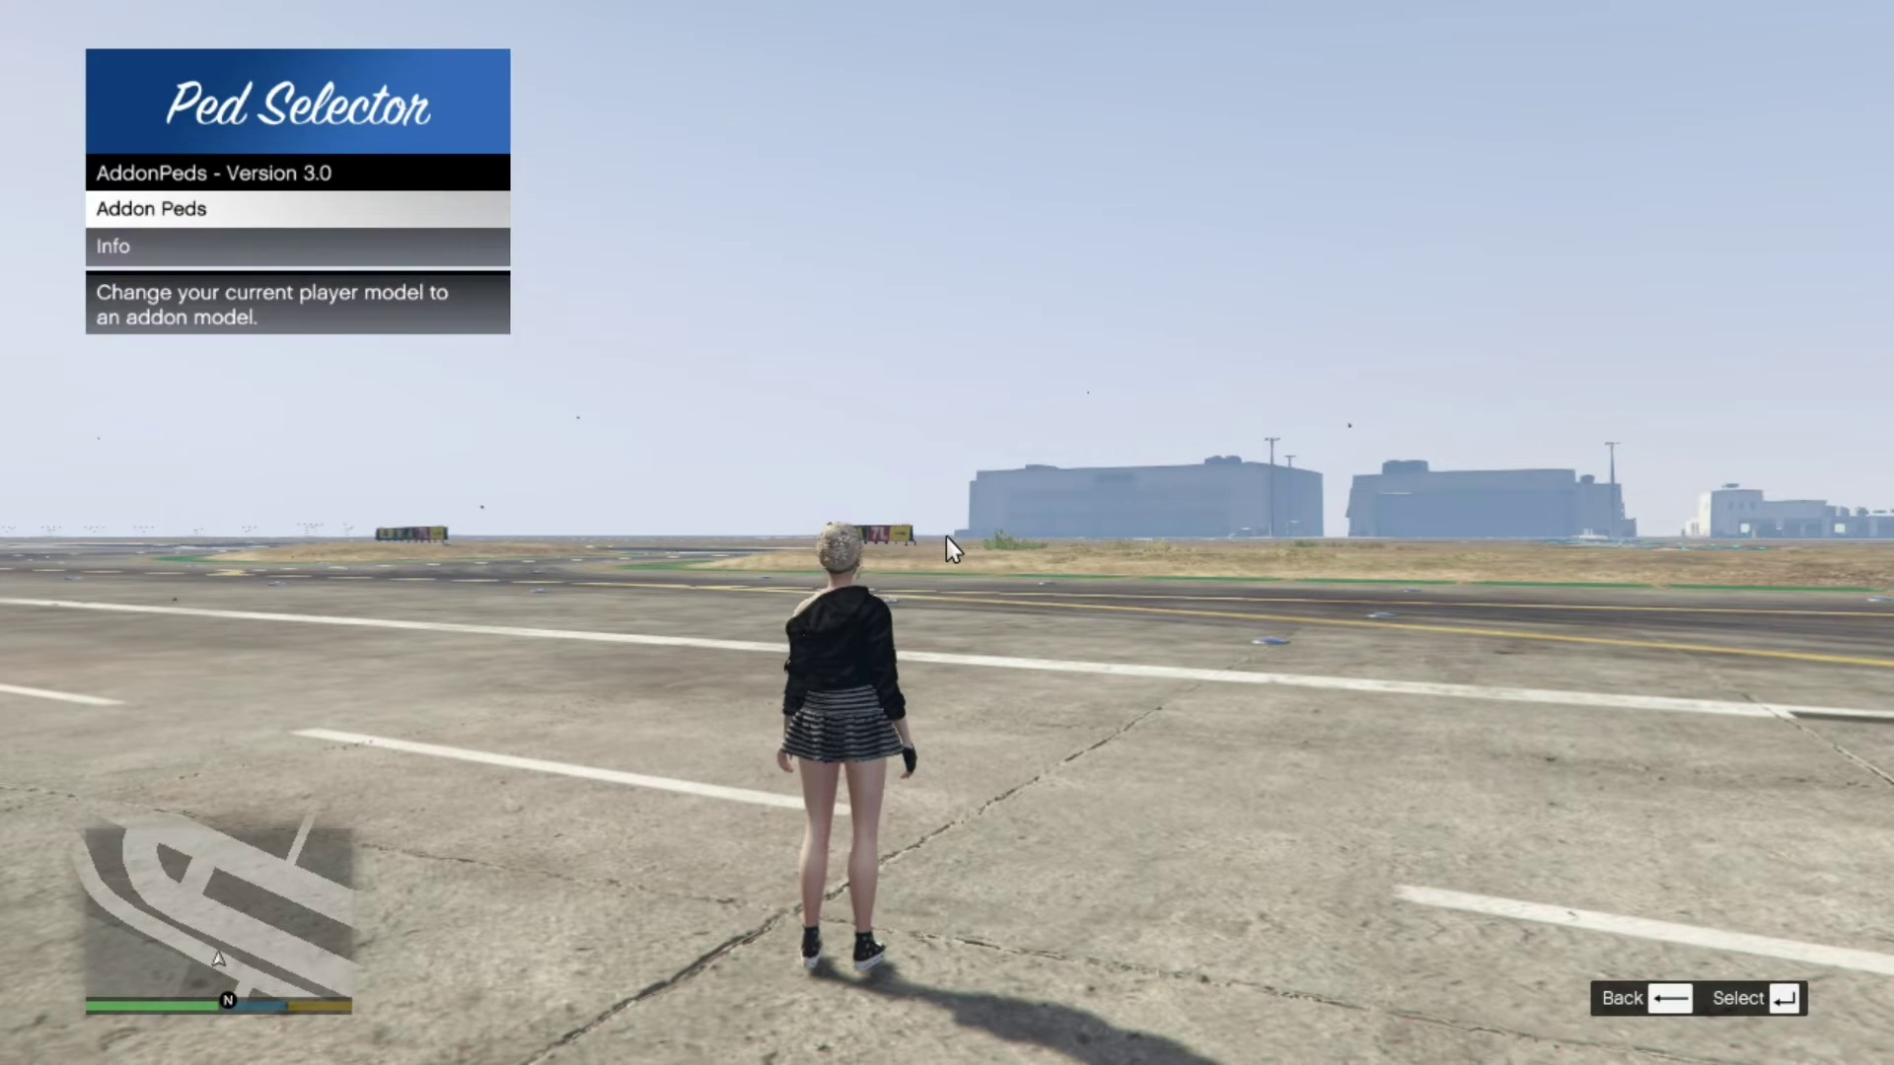
key(BackSpace)
key(s)
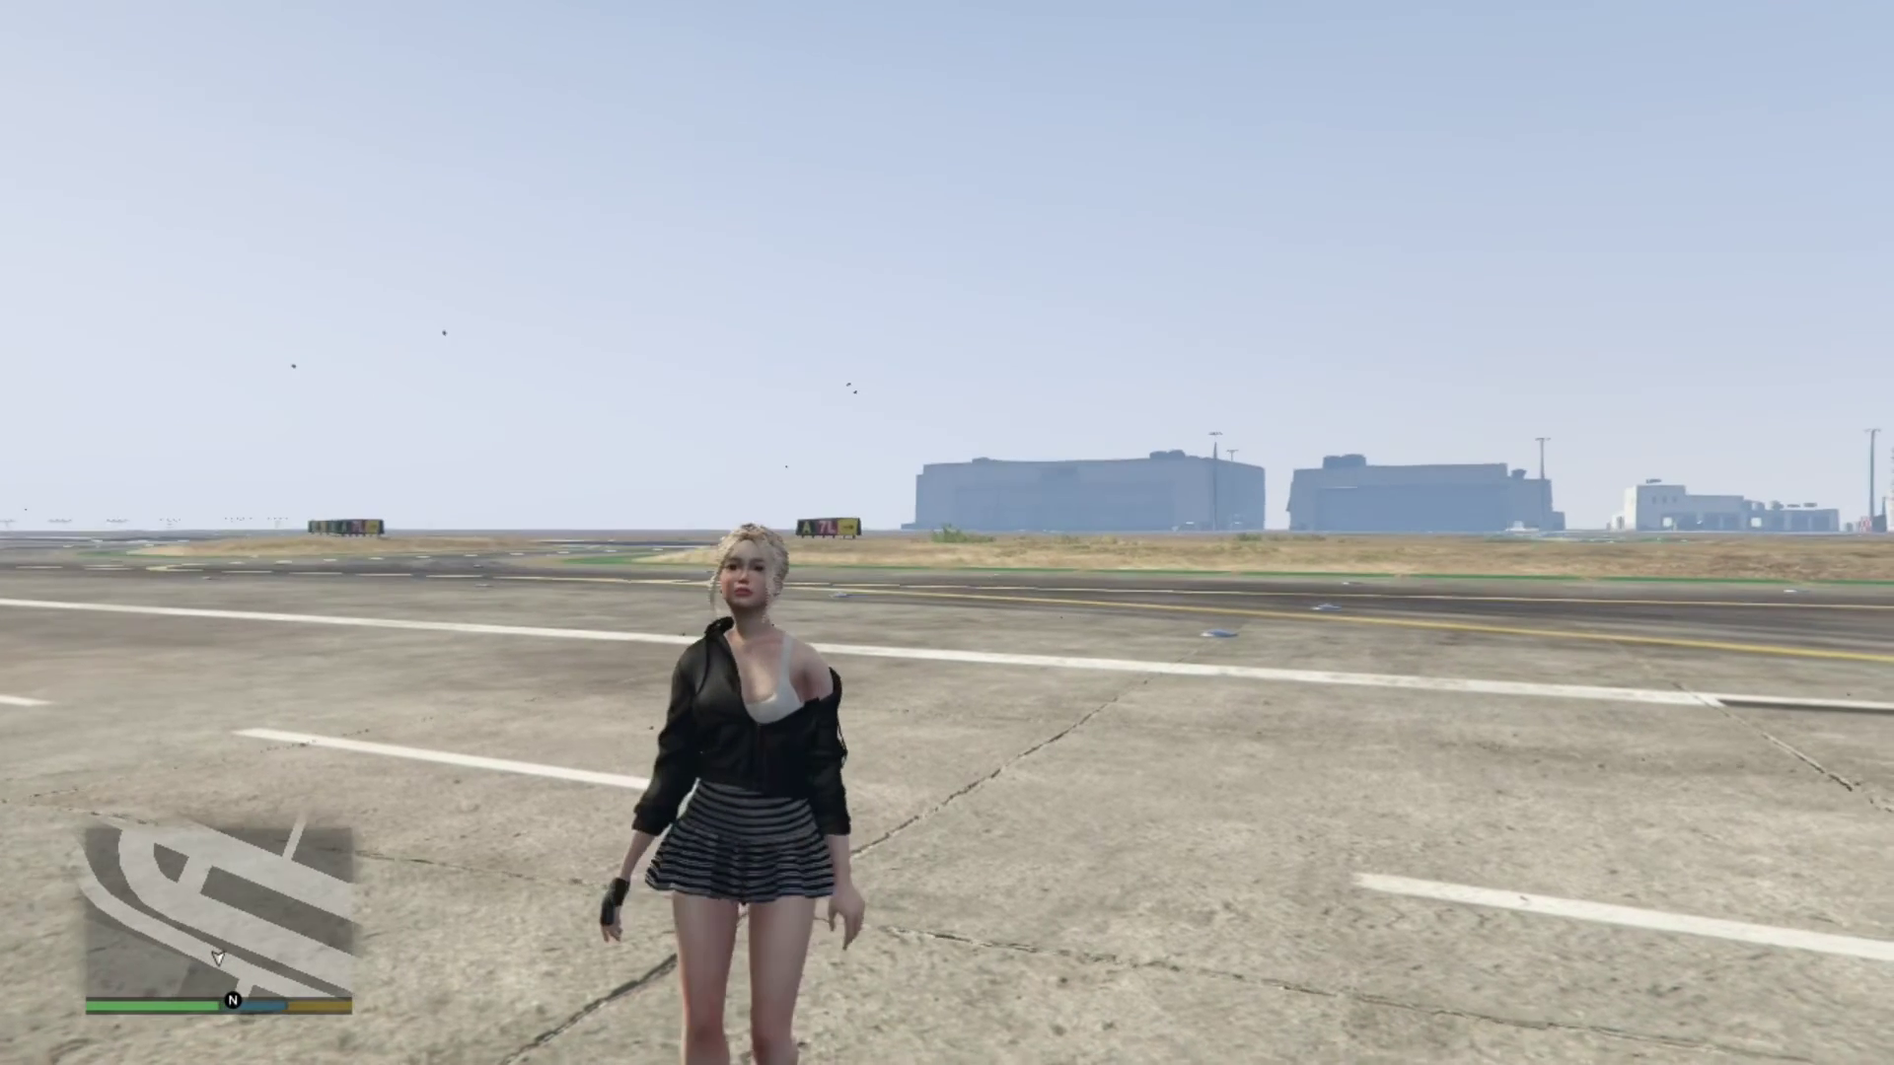
key(s)
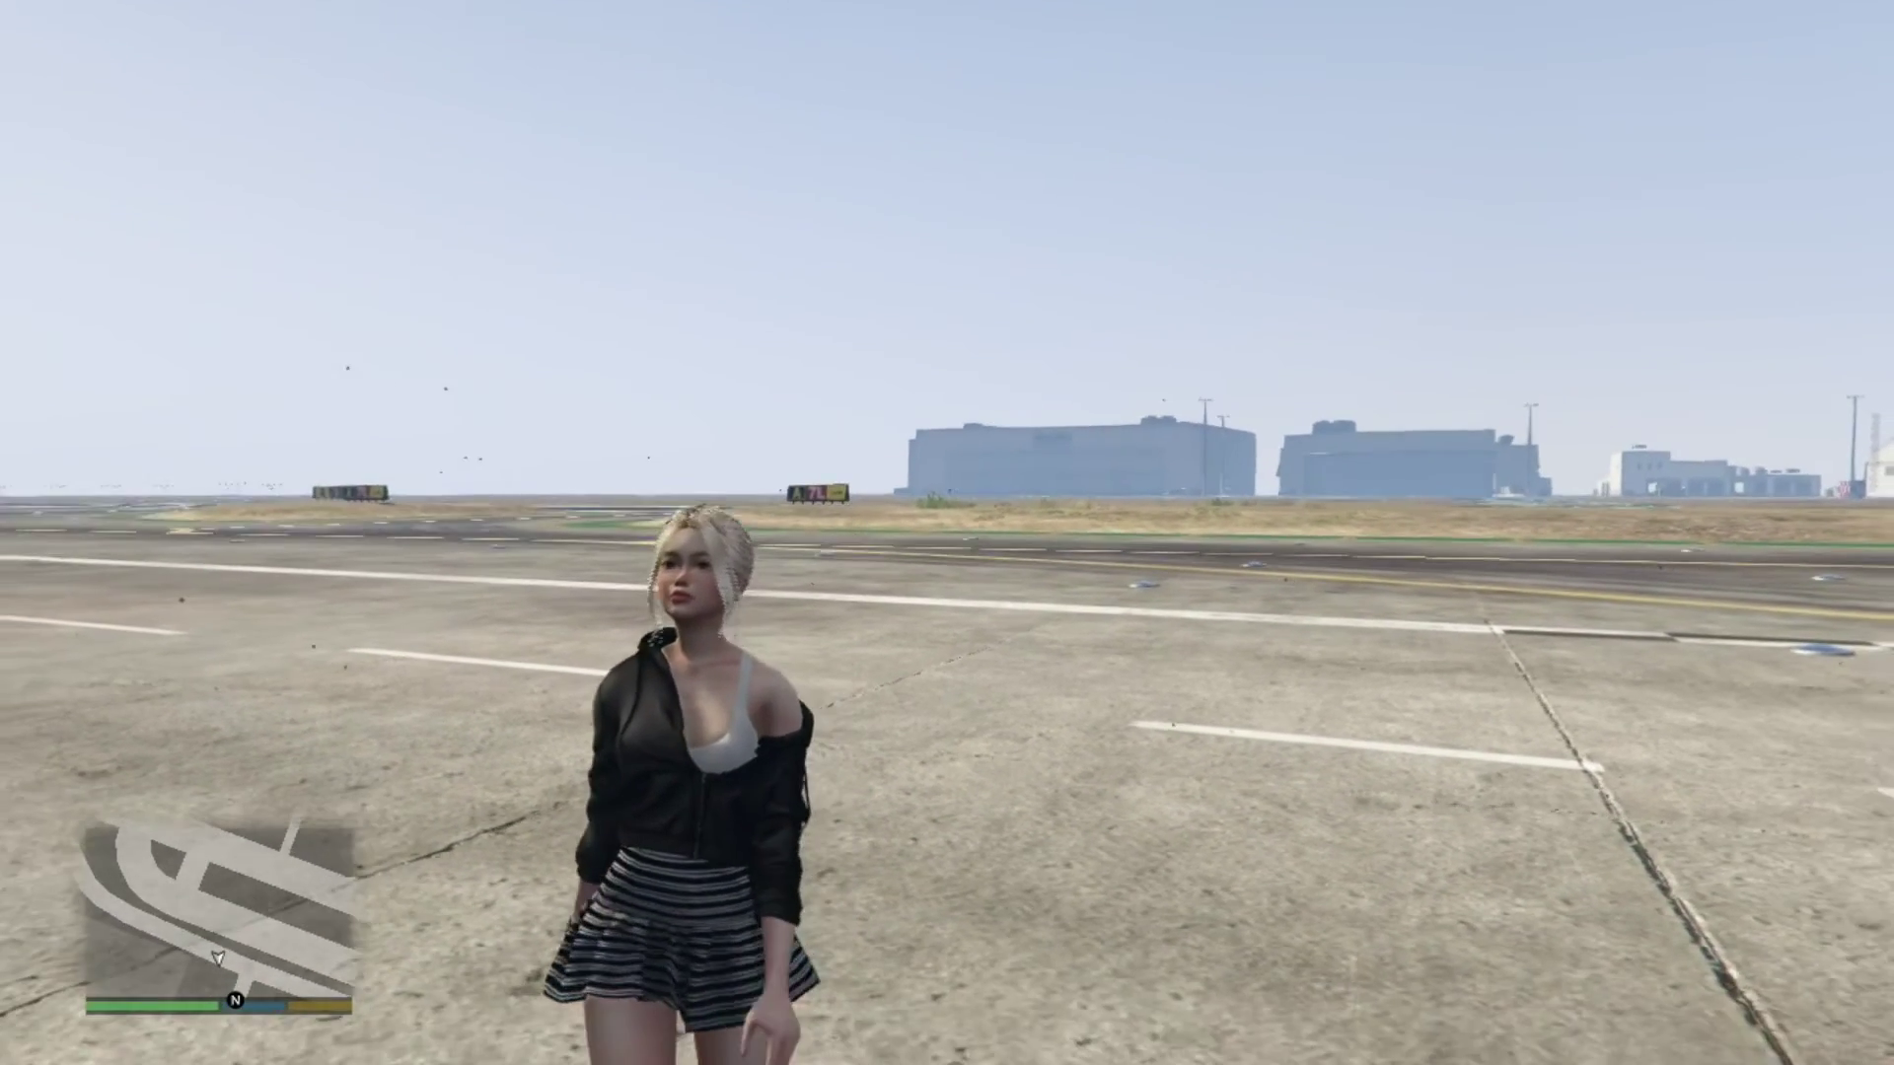
key(s)
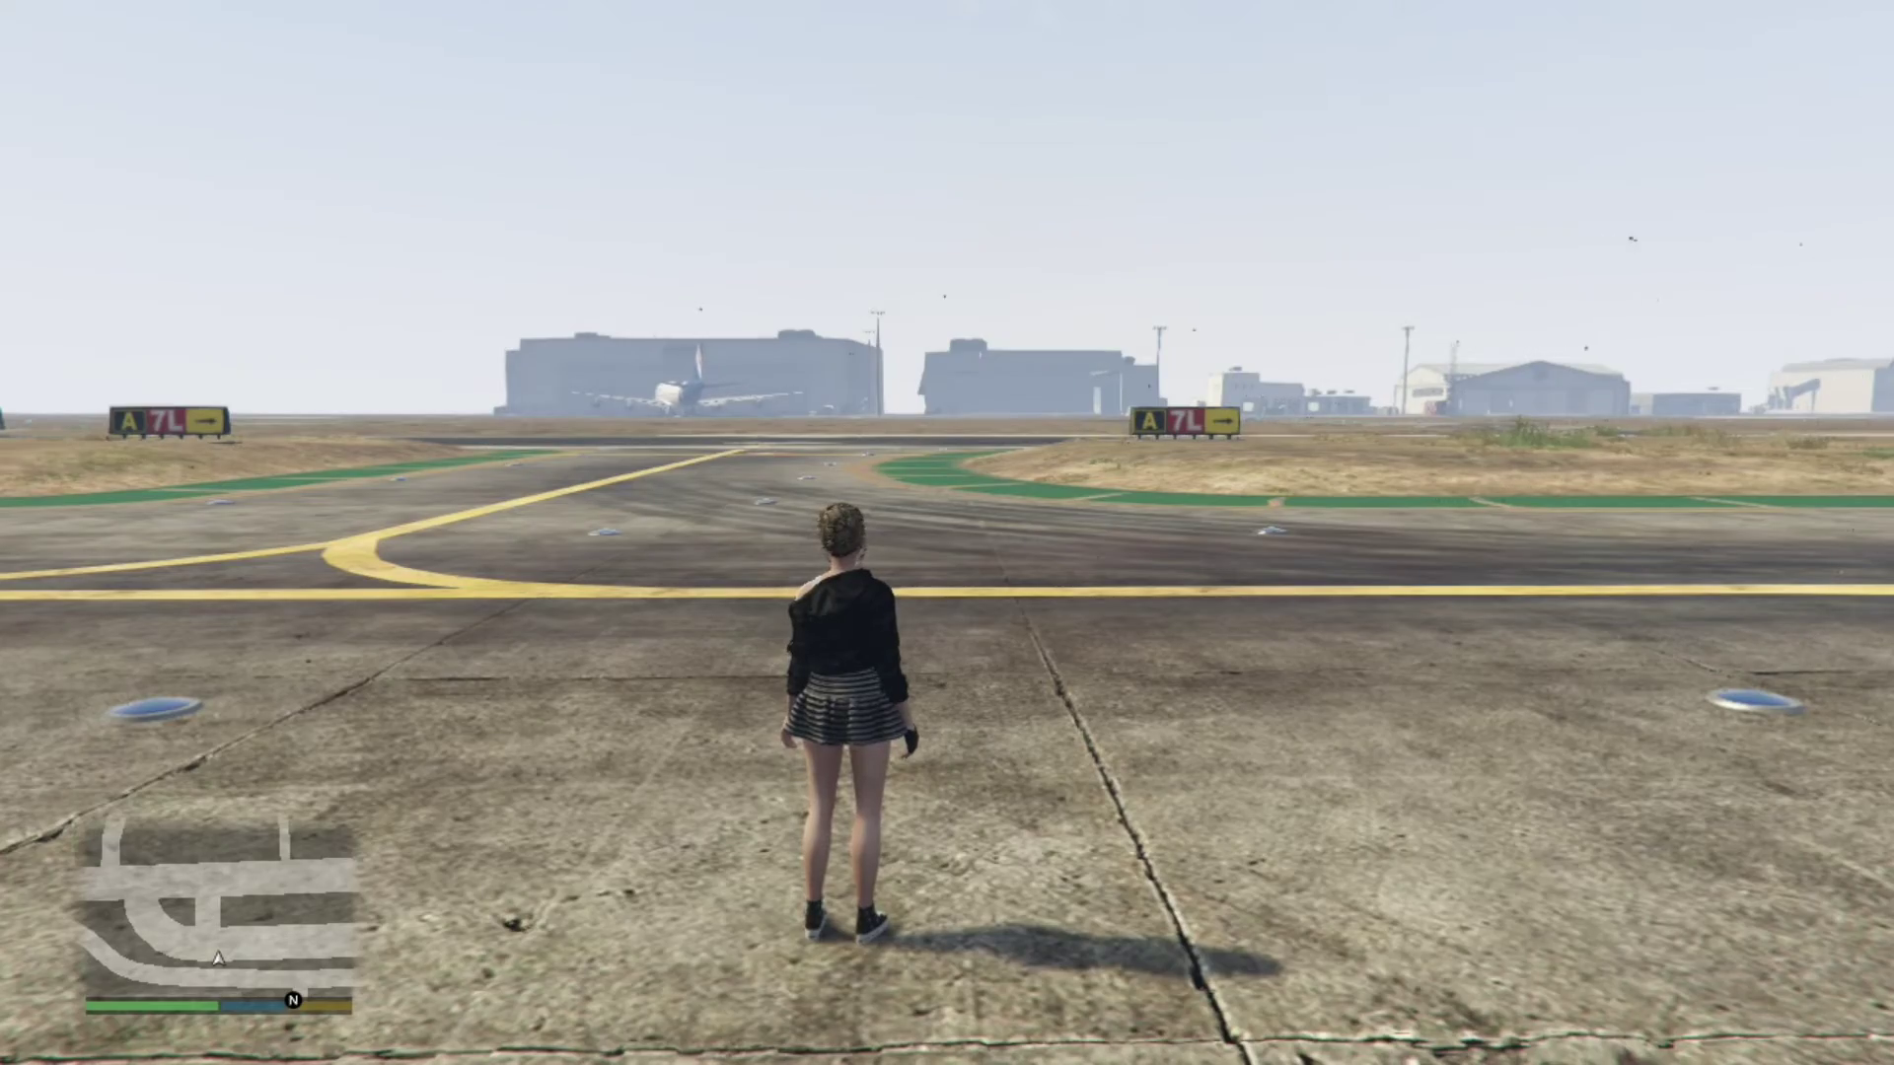